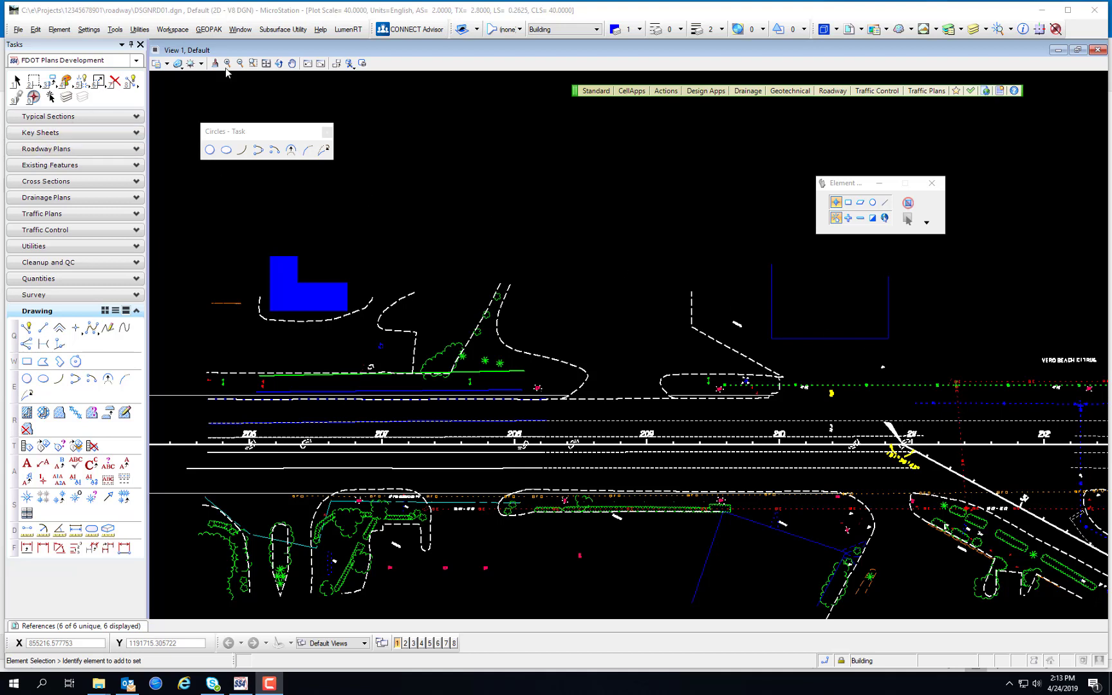
# Step: Review the available lock options in the lock list and the full Locks settings dialog
pyautogui.click(88, 29)
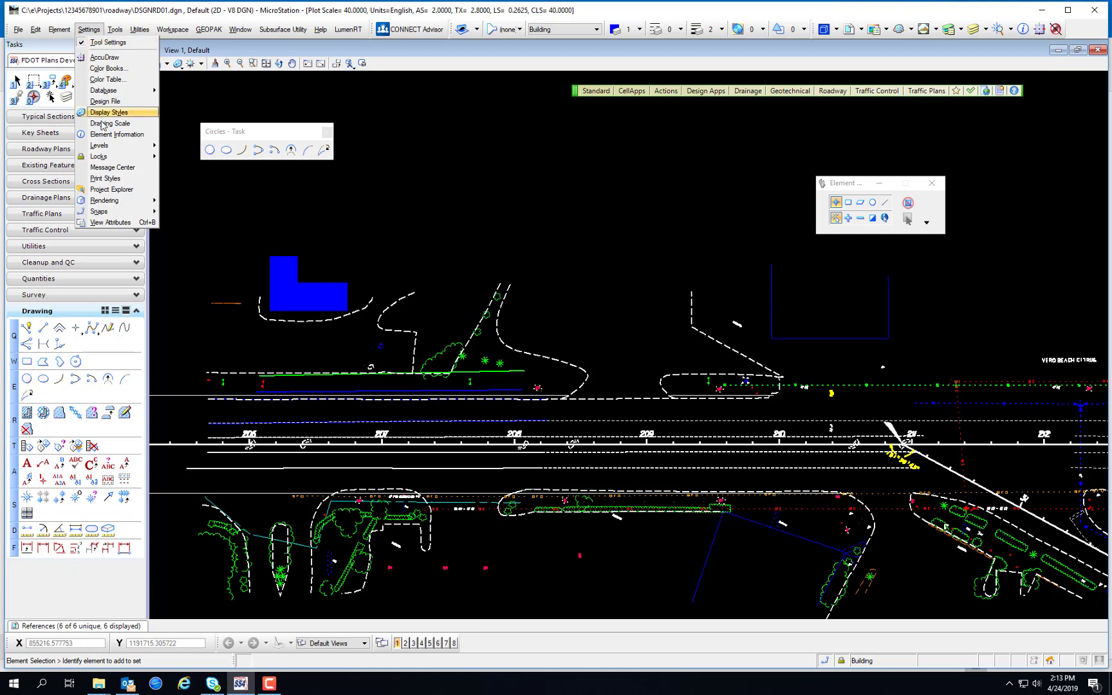
pyautogui.moveTo(106, 157)
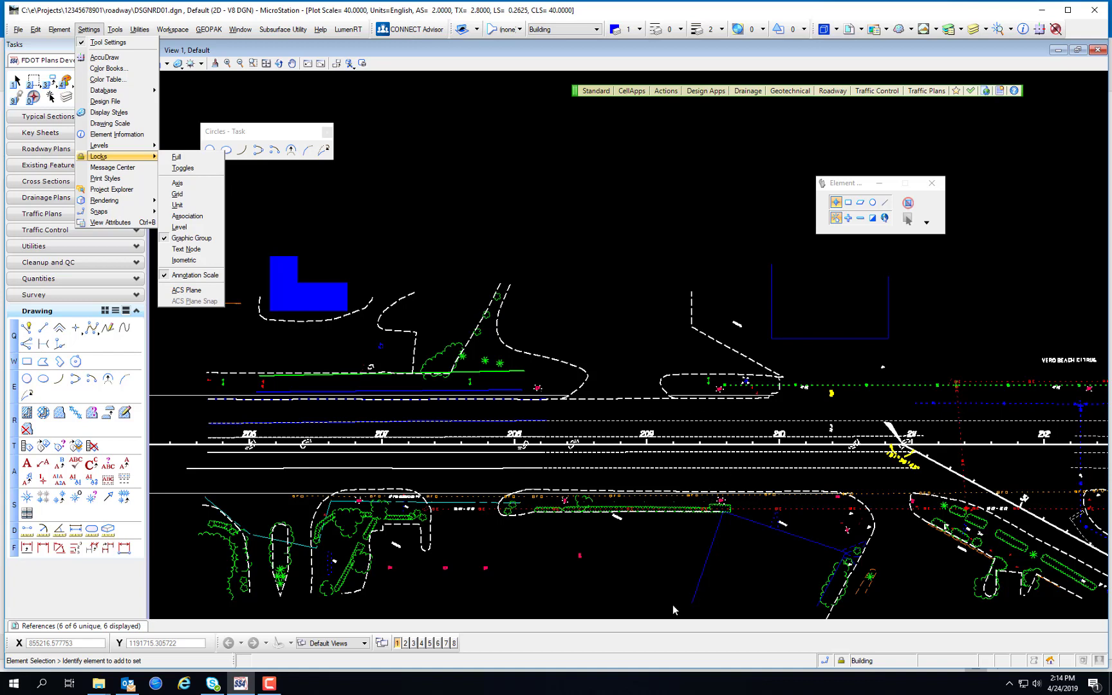
pyautogui.click(842, 662)
pyautogui.click(842, 662)
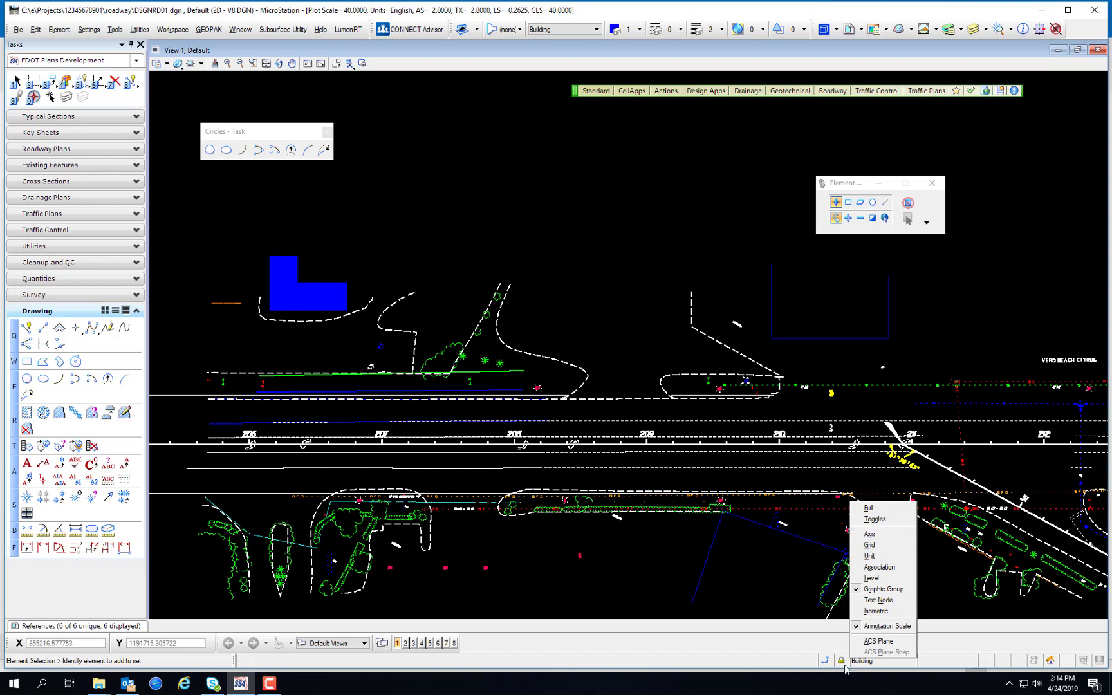
pyautogui.click(680, 629)
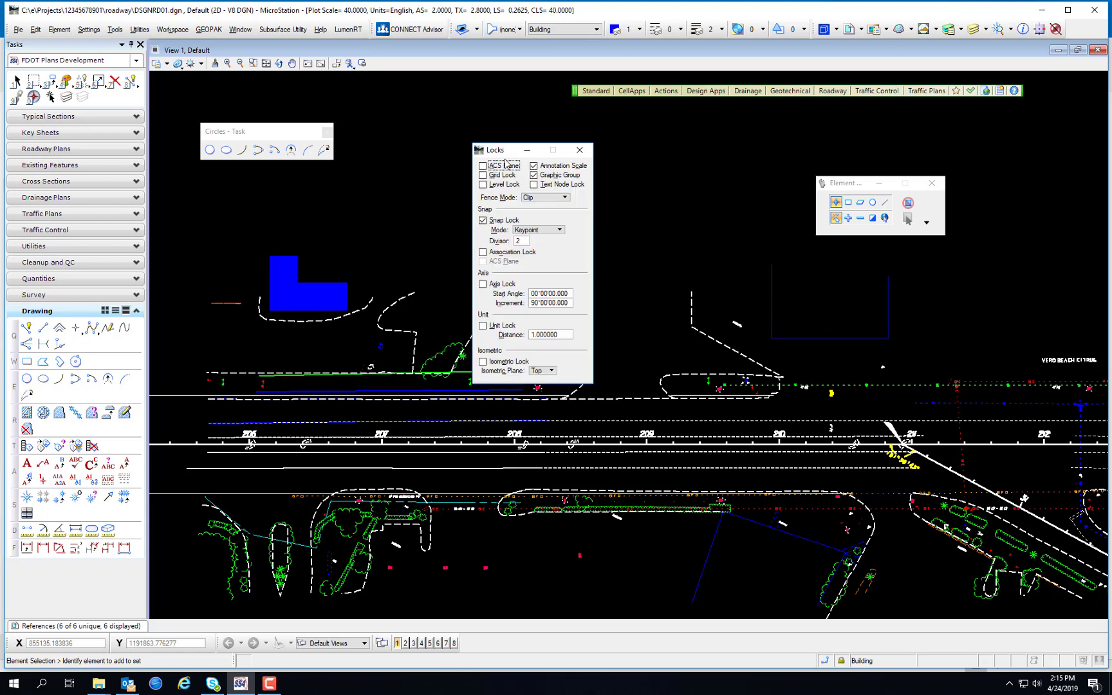
pyautogui.moveTo(508, 154); pyautogui.dragTo(645, 159)
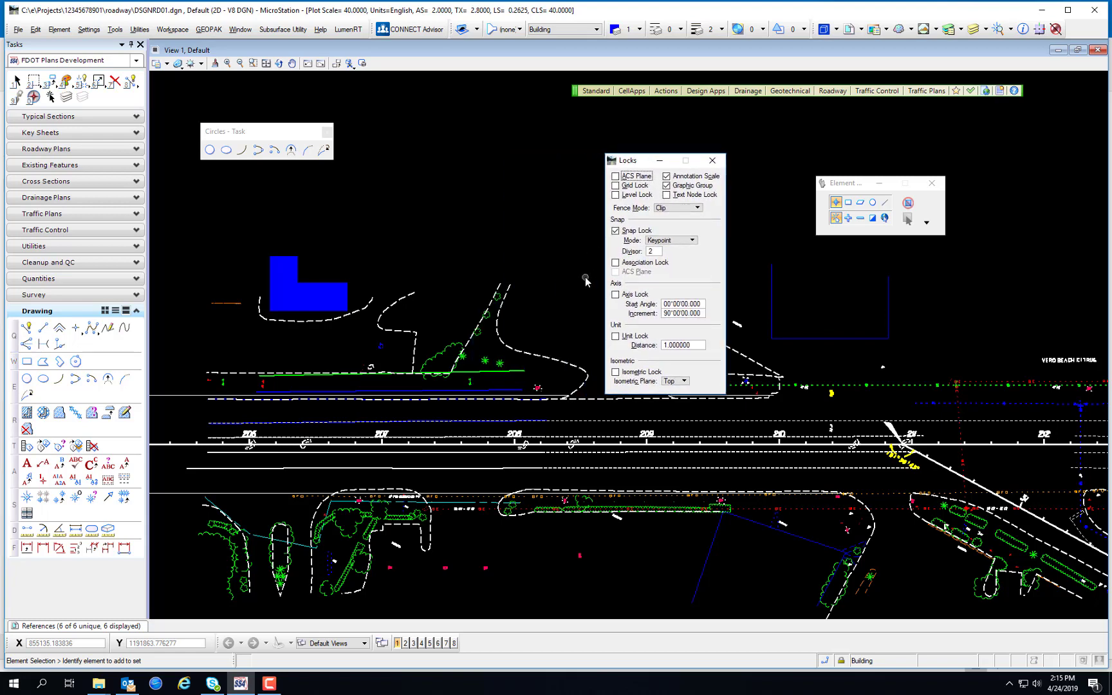
pyautogui.click(712, 160)
# Step: Open the full Locks settings dialog
pyautogui.click(89, 29)
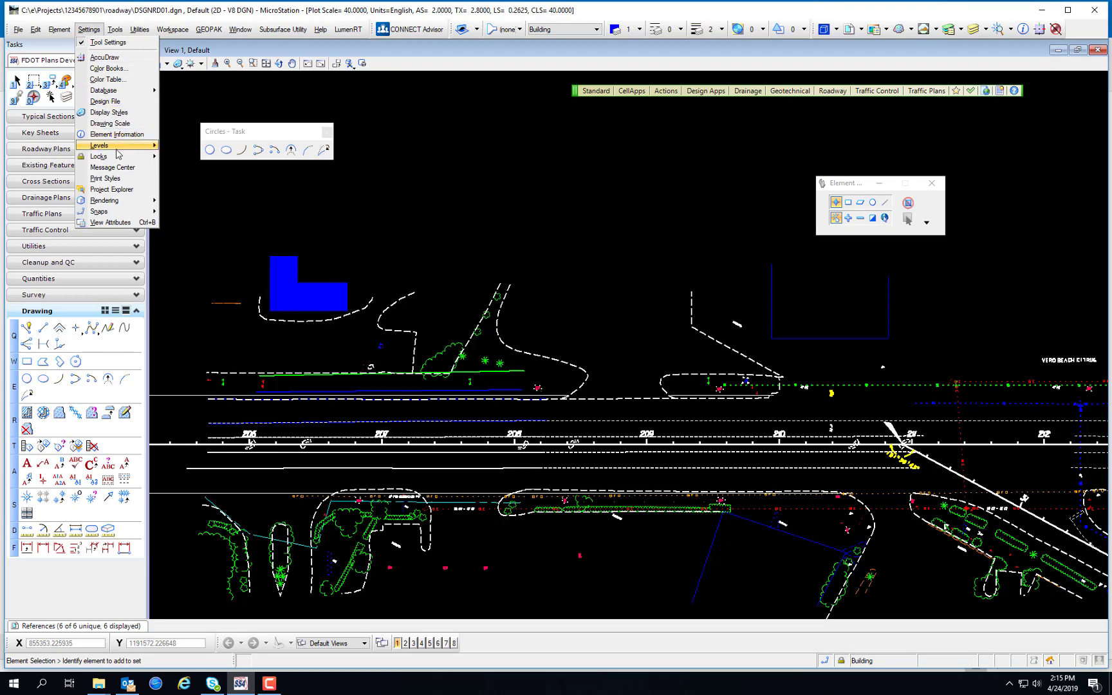
pyautogui.moveTo(120, 158)
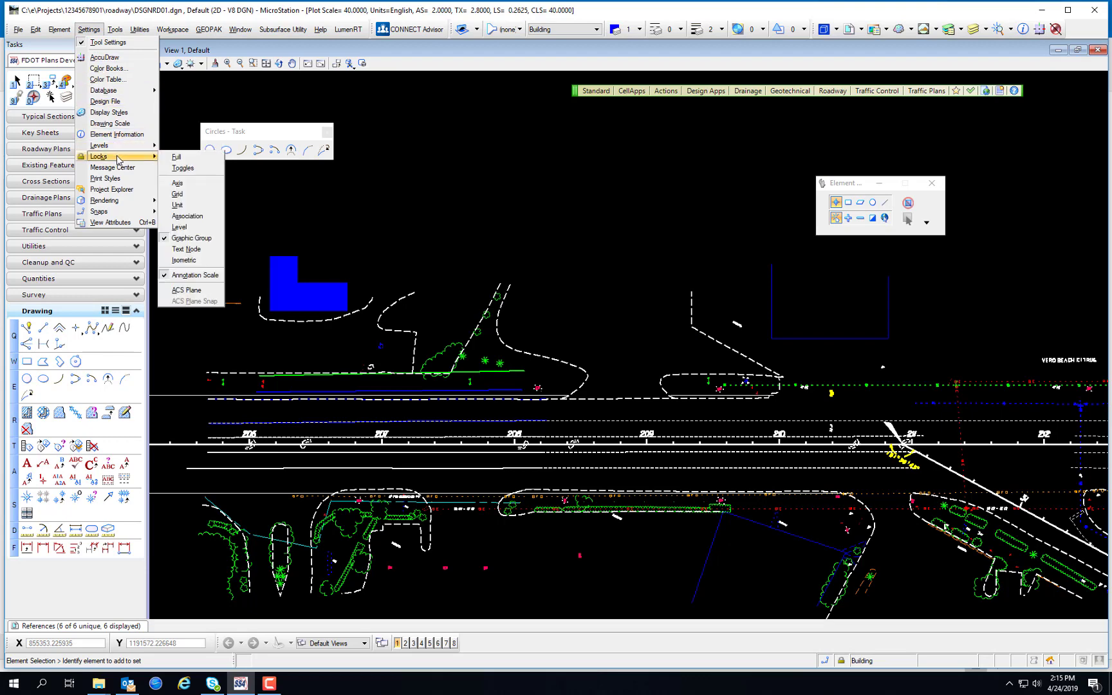
pyautogui.click(198, 159)
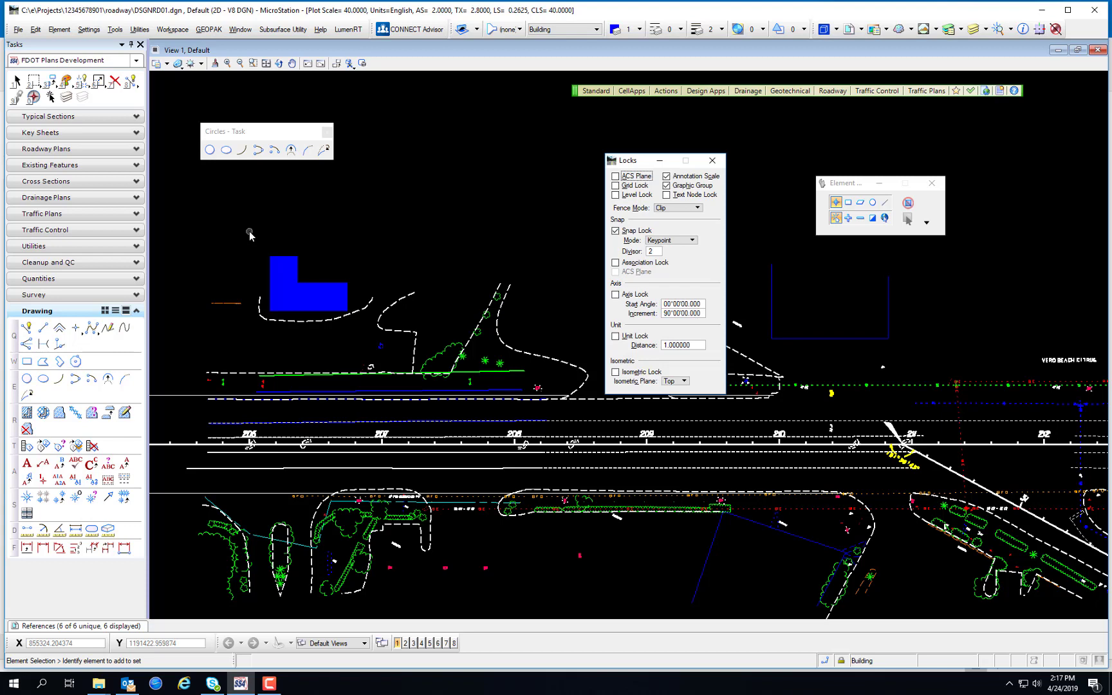
# Step: Place a block fence in the empty area above the roadway and review the available fence modes
pyautogui.click(33, 80)
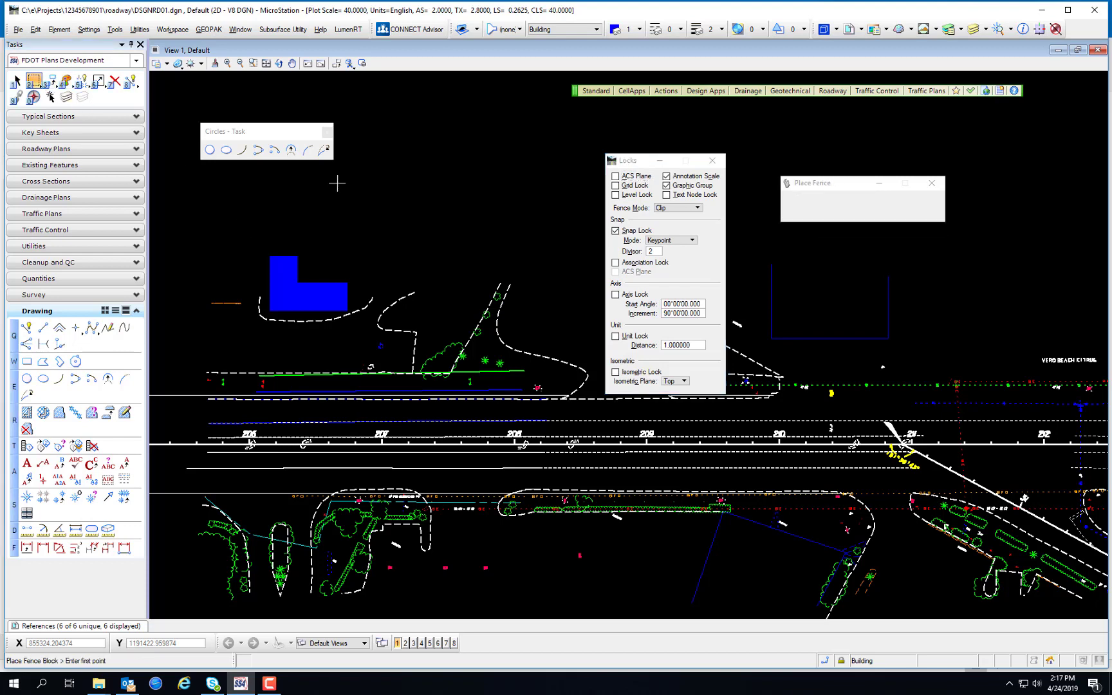
pyautogui.moveTo(386, 105); pyautogui.dragTo(584, 259)
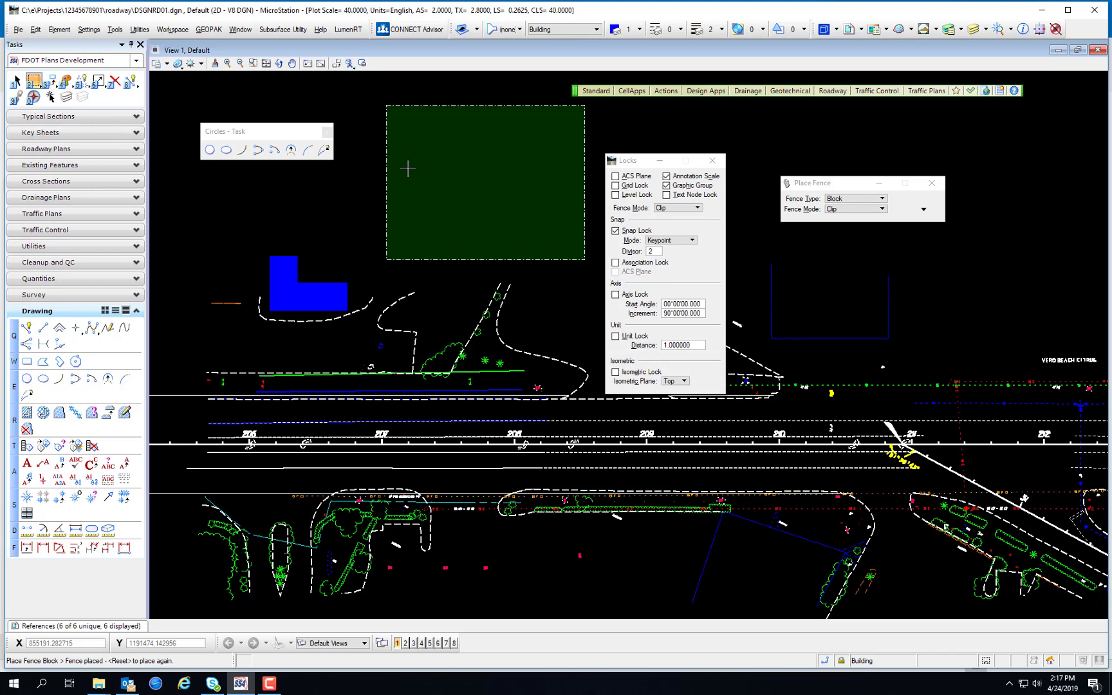
pyautogui.click(682, 208)
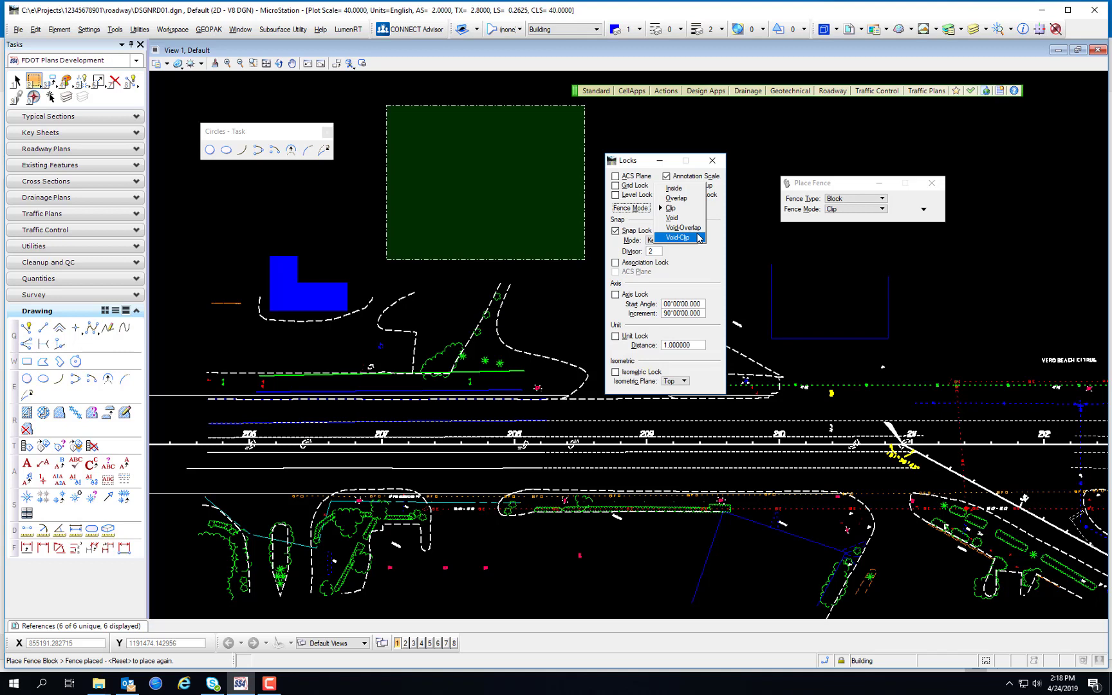
pyautogui.click(644, 221)
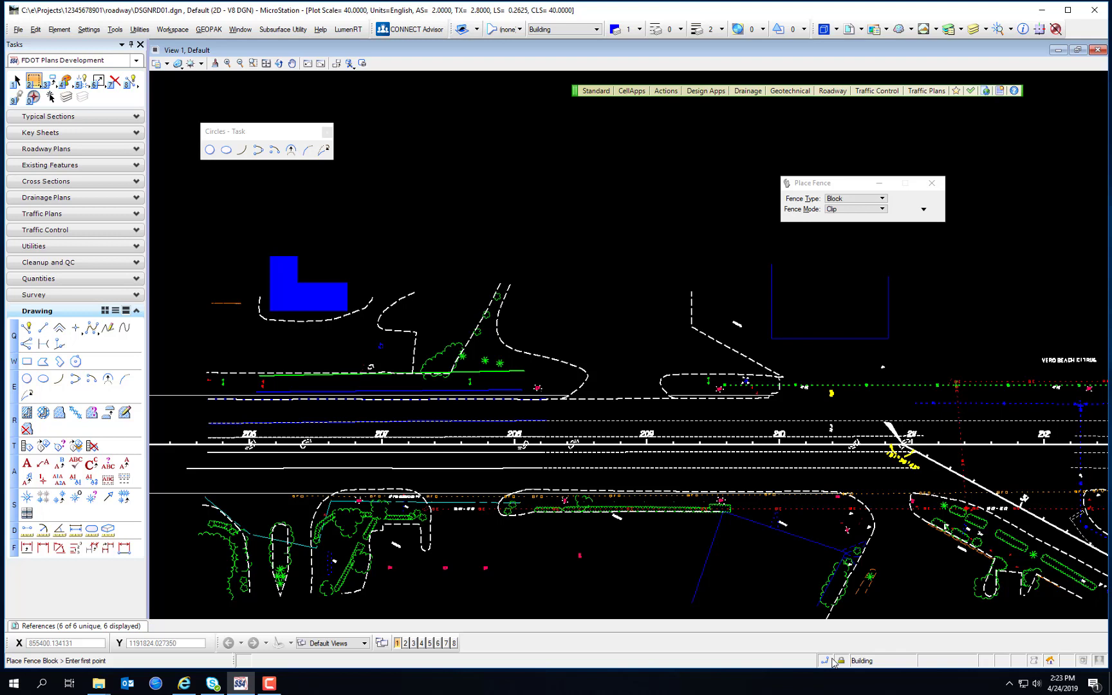
# Step: Display the lock toggles toolbar and move it to an empty area between the Circles and Place Fence windows
pyautogui.click(840, 663)
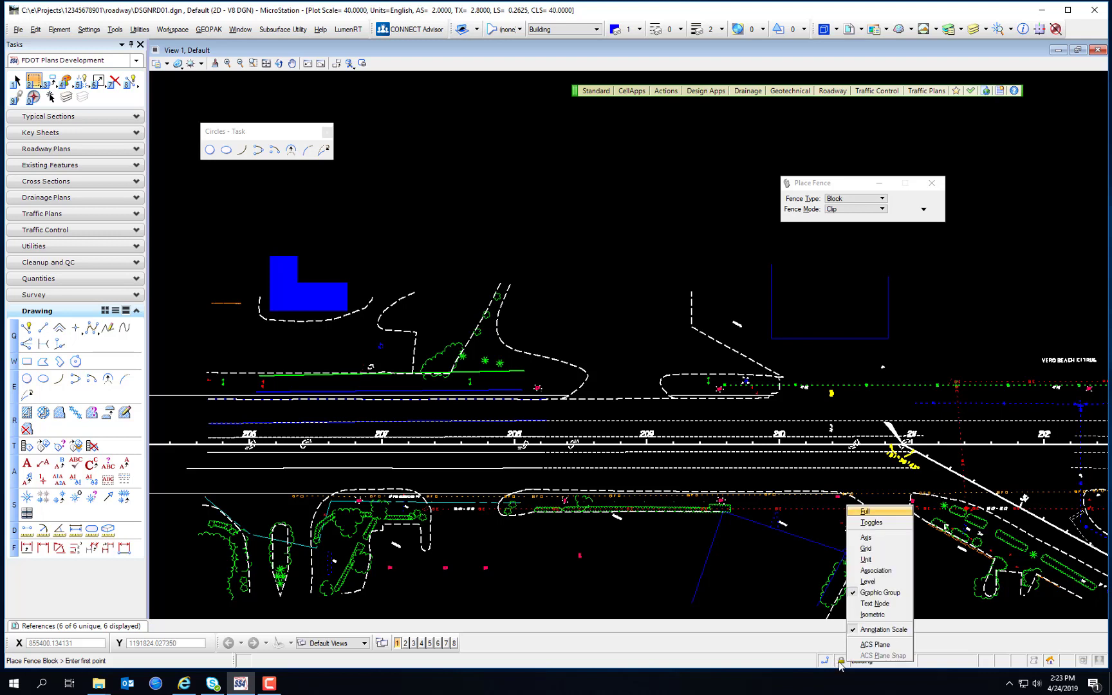
pyautogui.click(874, 522)
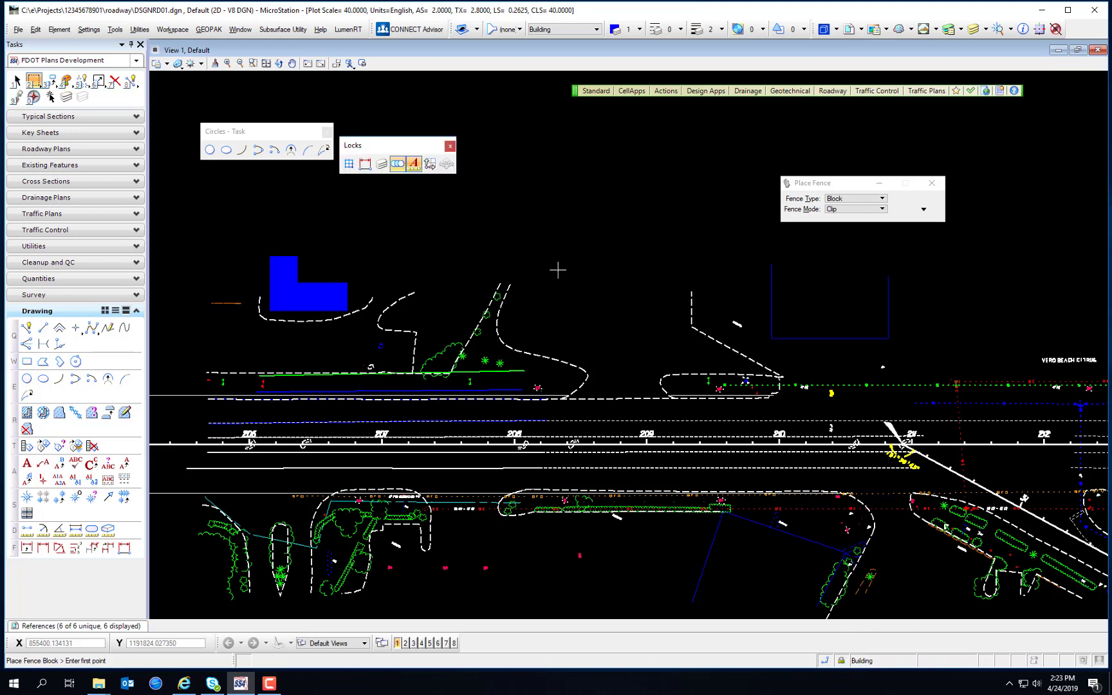
pyautogui.moveTo(385, 145); pyautogui.dragTo(555, 144)
# Step: Add the Axis Lock, Unit Lock, Snap Lock, Isometric Lock and Text Node Lock toggles to the Locks toolbar
pyautogui.click(570, 163)
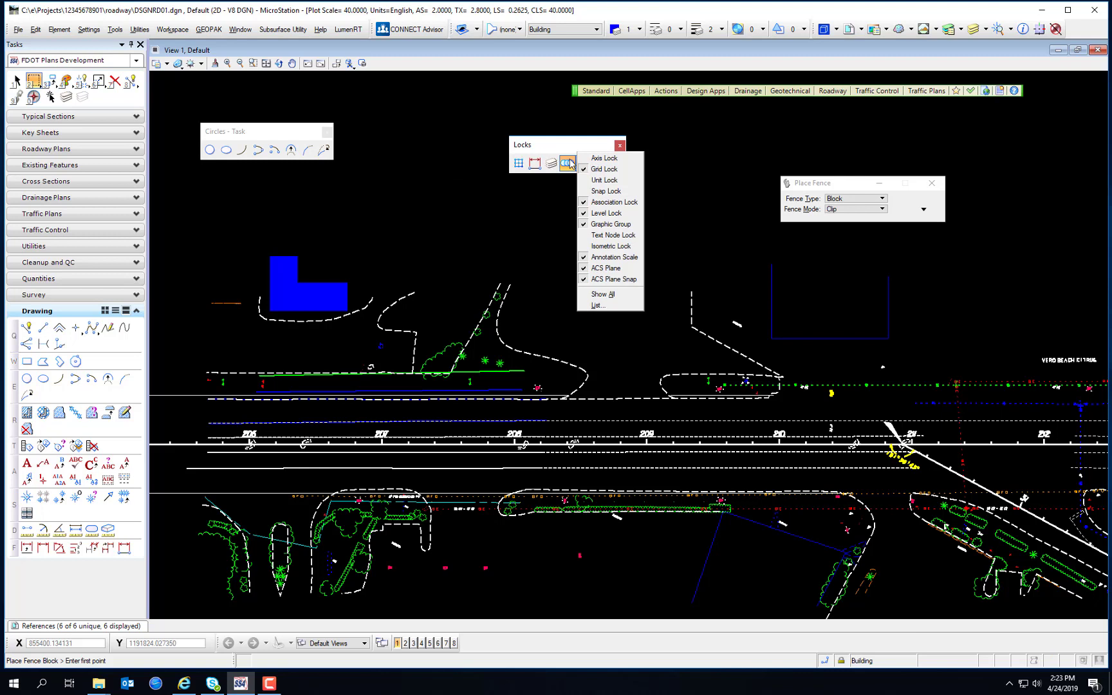
pyautogui.click(604, 157)
pyautogui.click(591, 164)
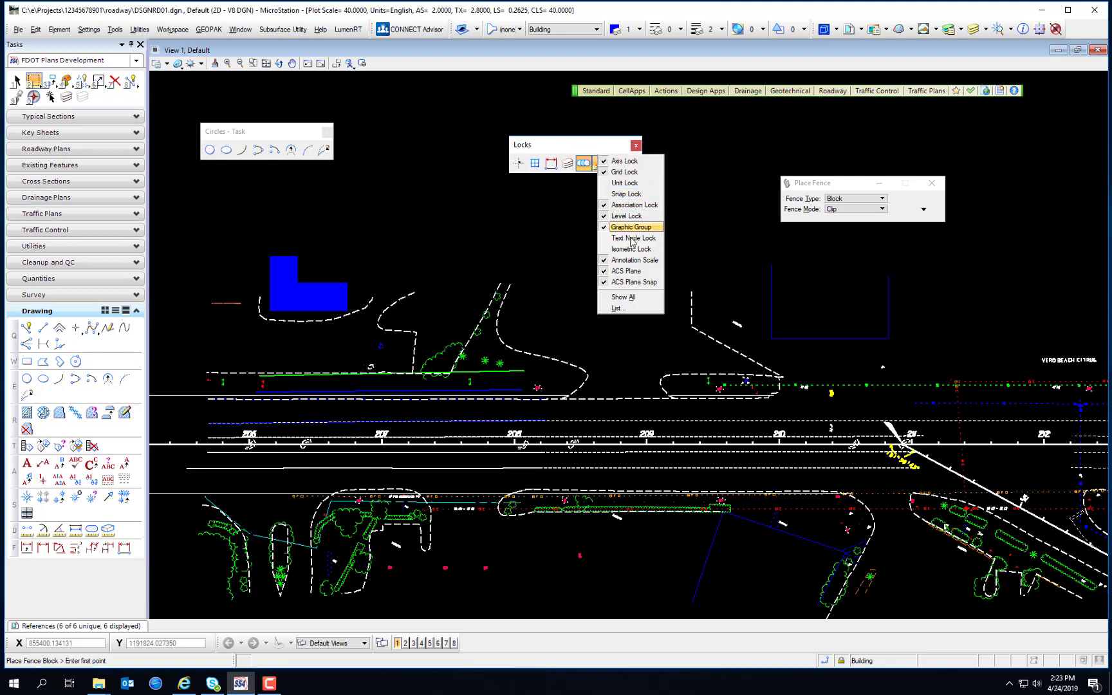
pyautogui.click(622, 183)
pyautogui.click(589, 164)
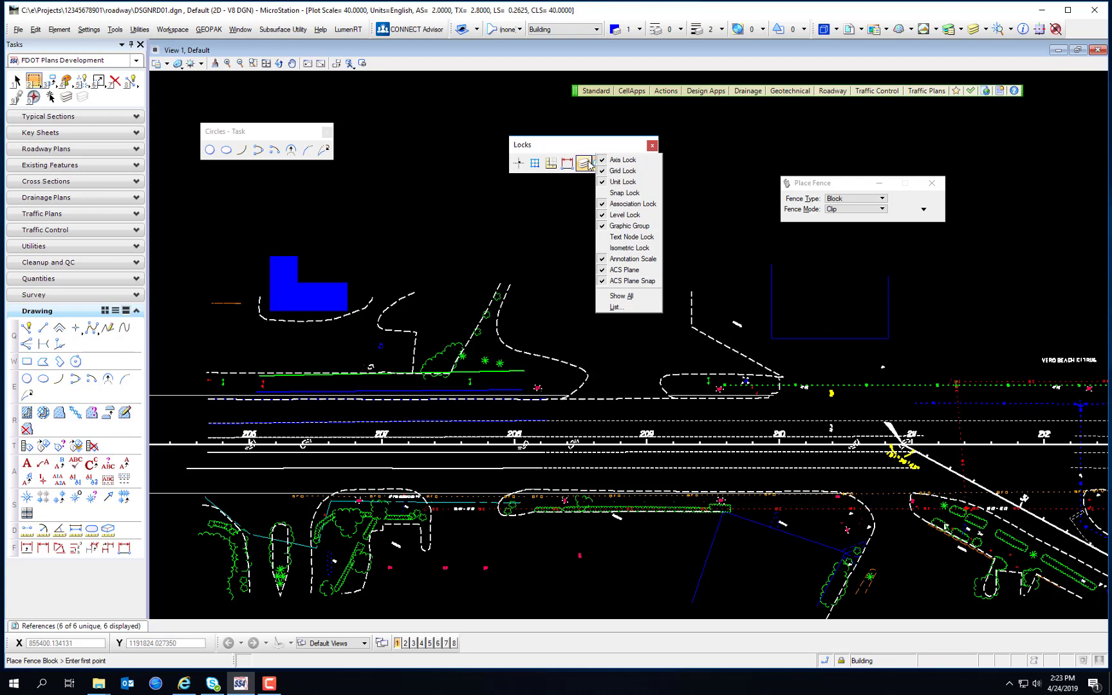
pyautogui.click(624, 192)
pyautogui.click(600, 164)
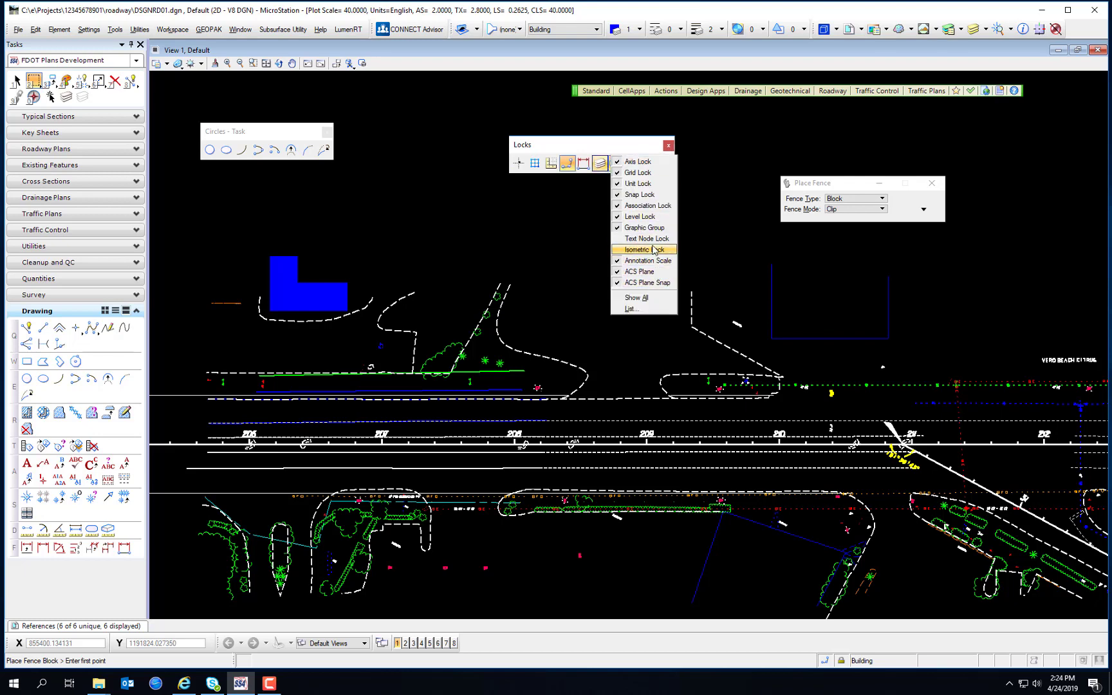
pyautogui.click(650, 249)
pyautogui.click(612, 163)
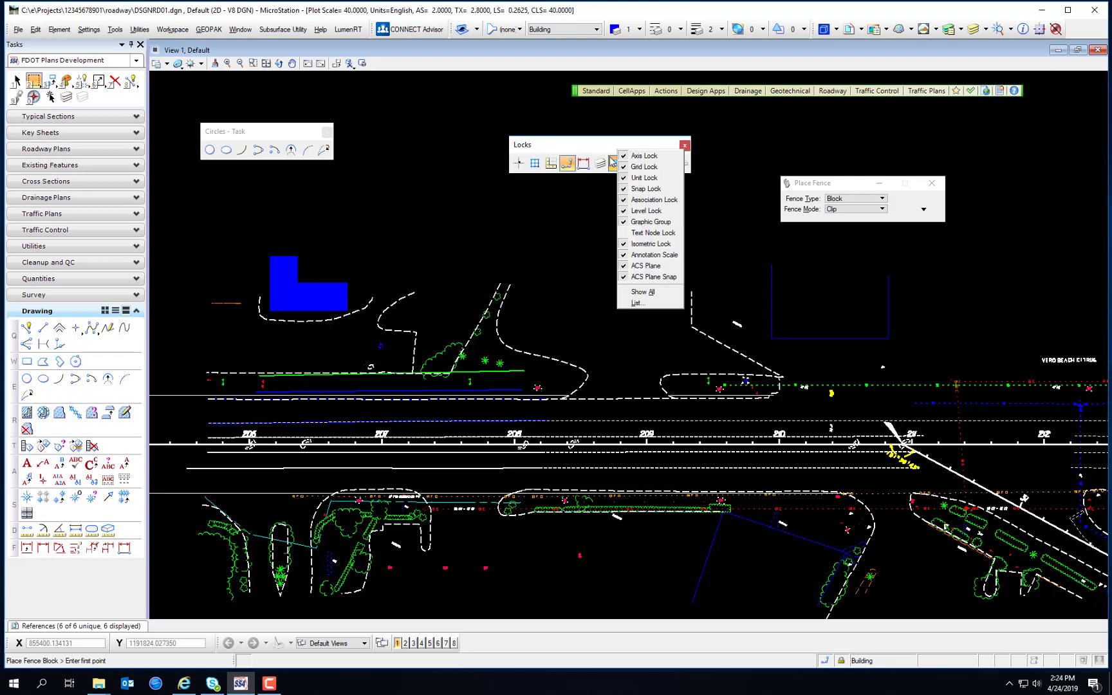
pyautogui.click(647, 233)
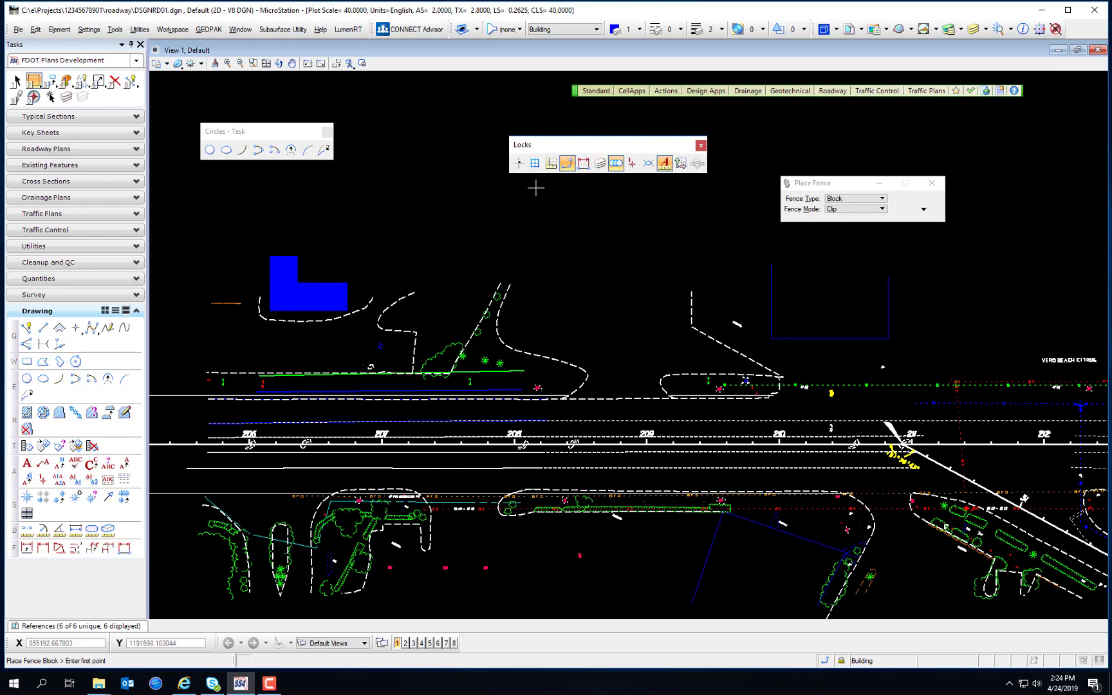
# Step: Hide the Association Lock toggle from the Locks toolbar
pyautogui.rightClick(566, 161)
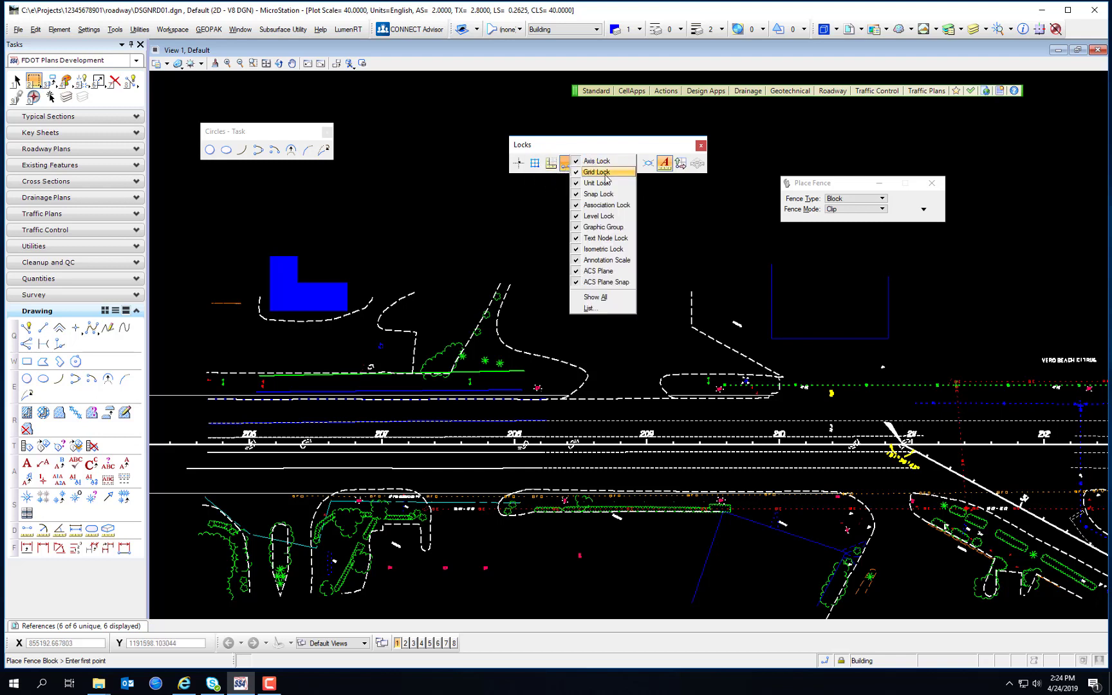
pyautogui.click(614, 215)
pyautogui.rightClick(602, 162)
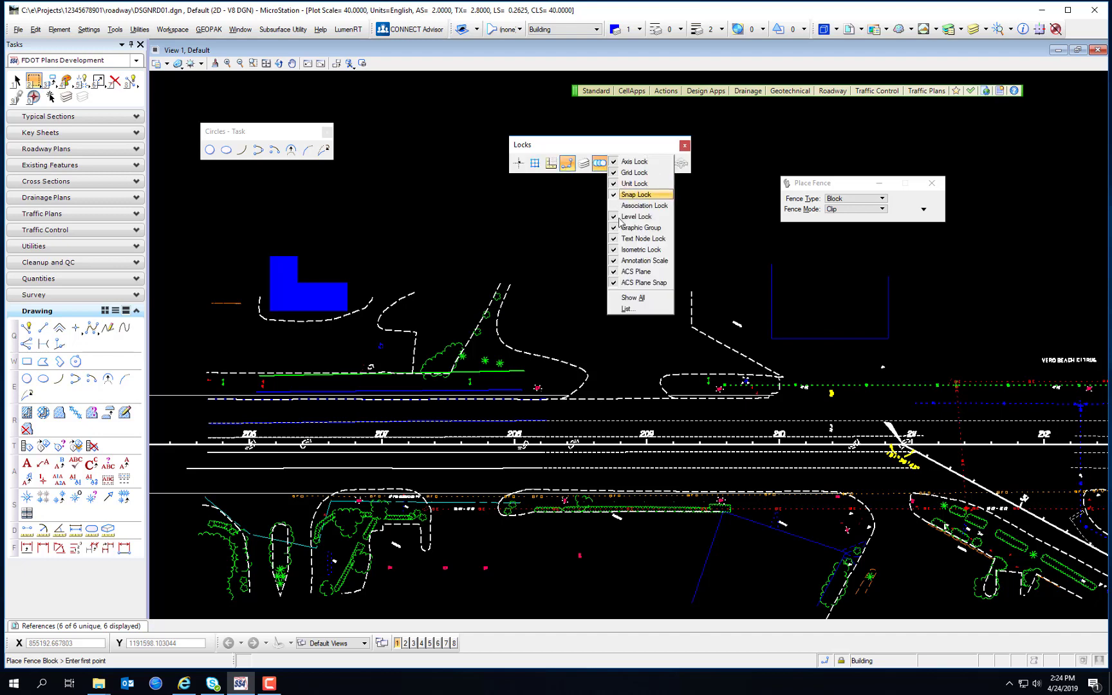
pyautogui.click(654, 274)
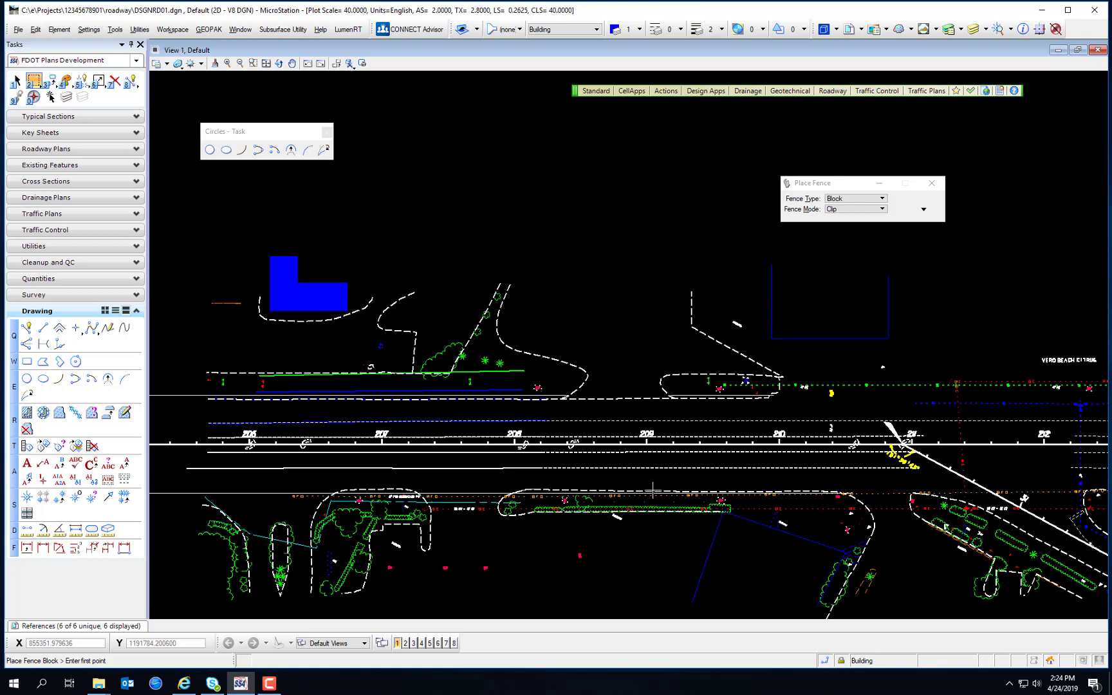
# Step: Display the Snap Mode button bar and move it beside the Place Fence window
pyautogui.click(89, 29)
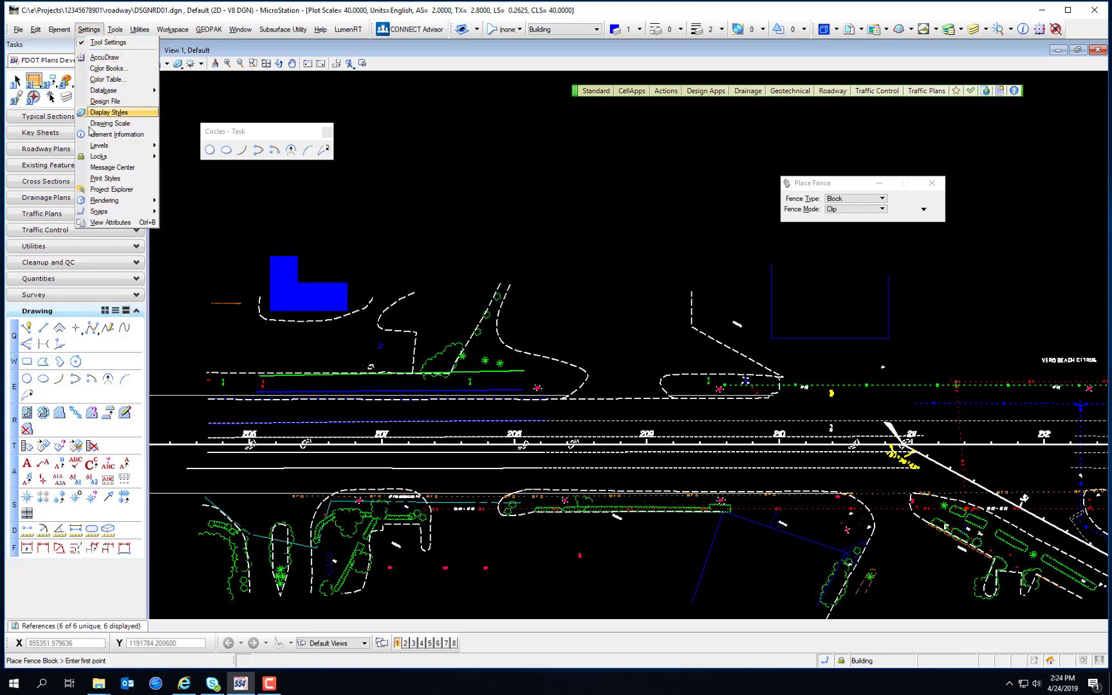
pyautogui.moveTo(103, 211)
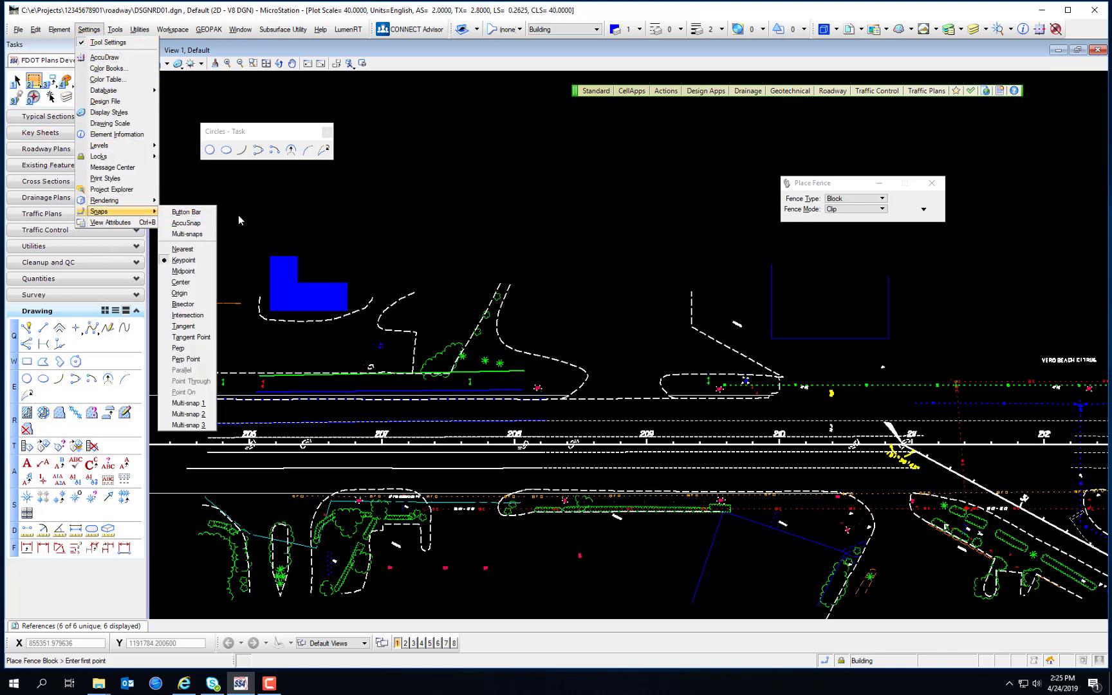
pyautogui.click(202, 216)
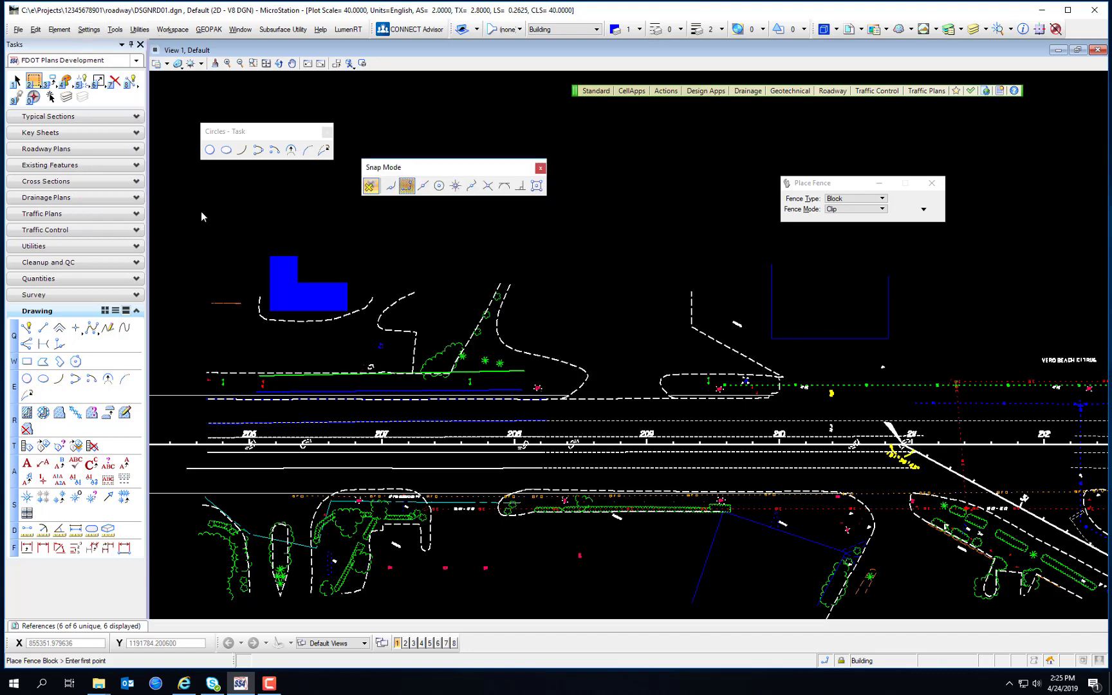
pyautogui.moveTo(442, 164); pyautogui.dragTo(644, 182)
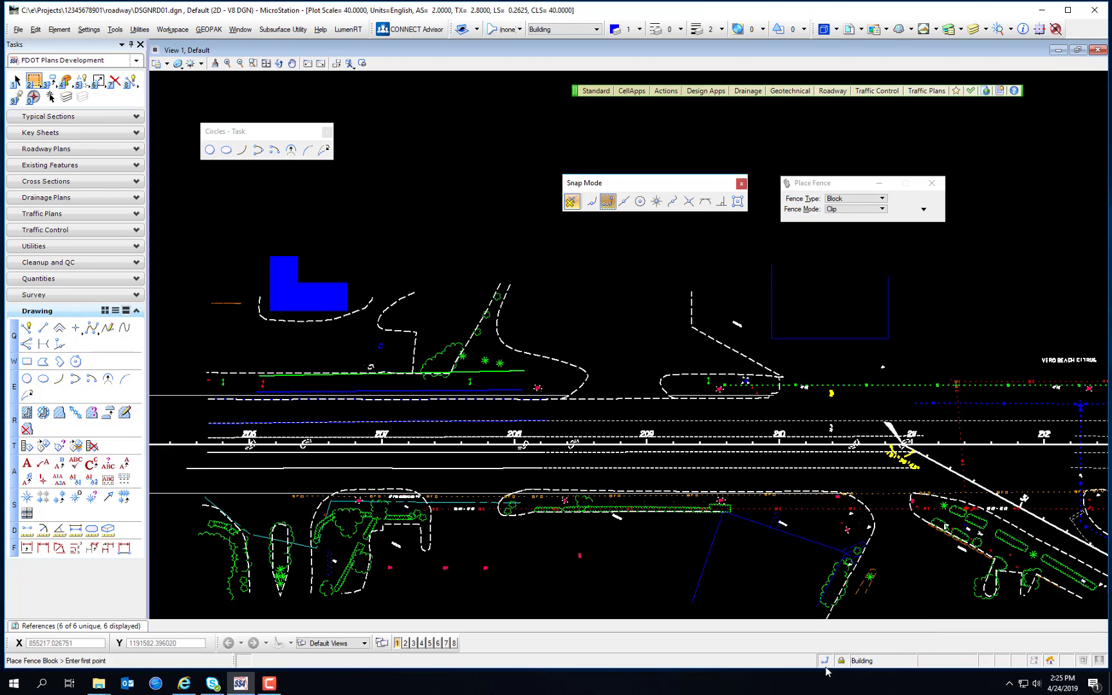
# Step: Switch the active snap mode to Nearest and set it back to Keypoint
pyautogui.moveTo(832, 664)
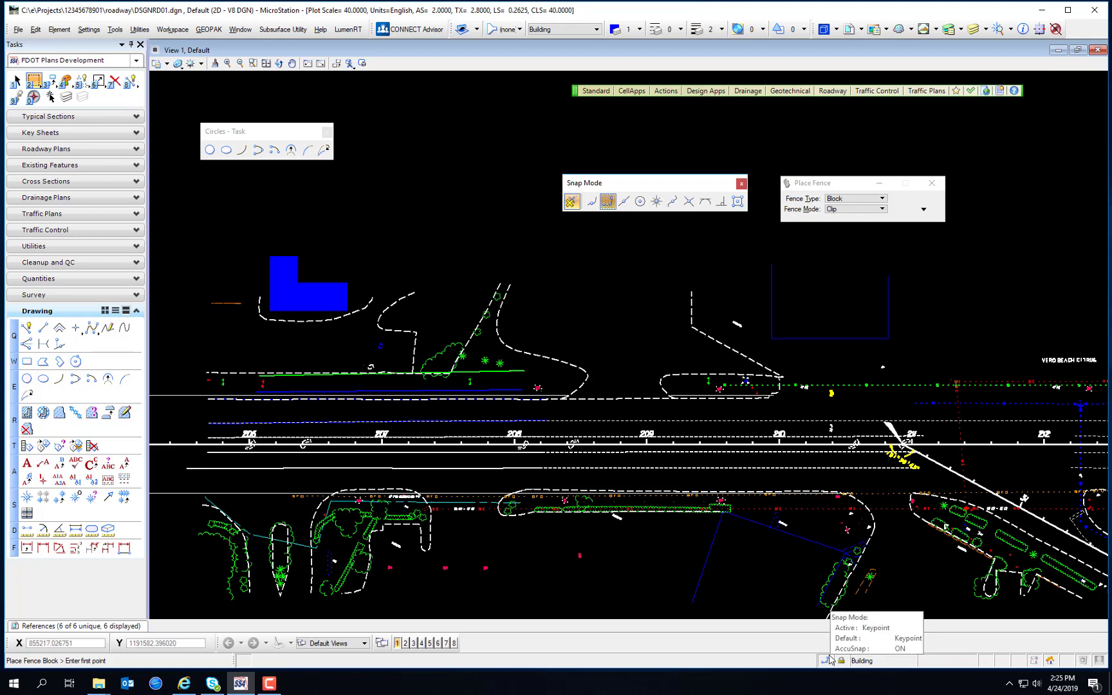
pyautogui.click(826, 660)
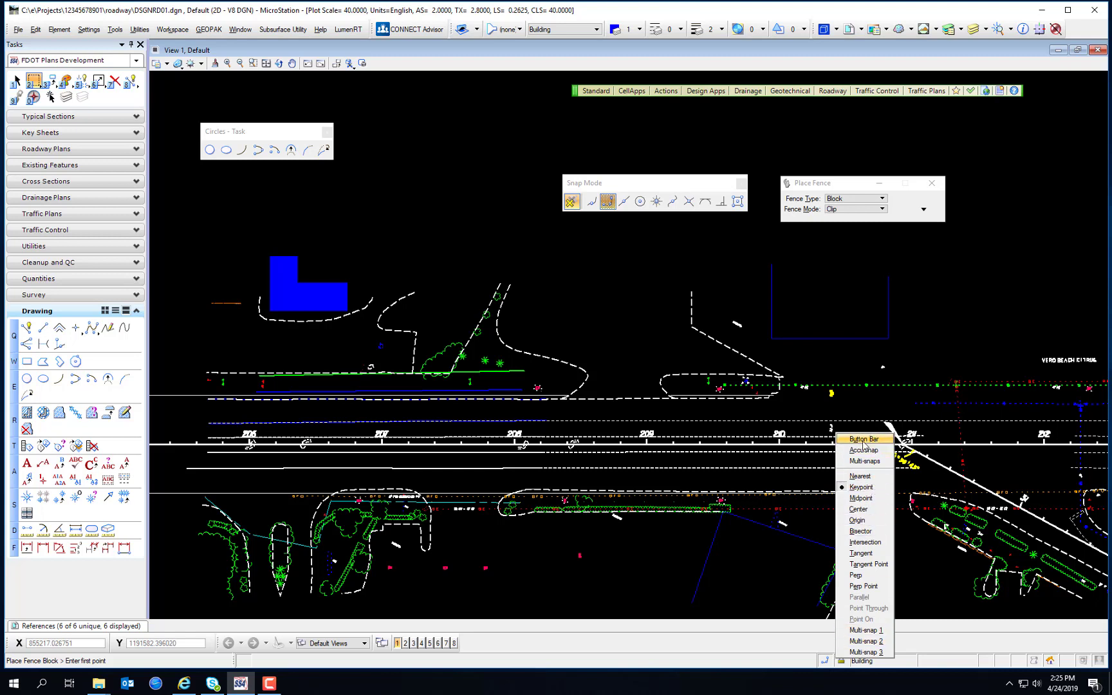
pyautogui.click(859, 477)
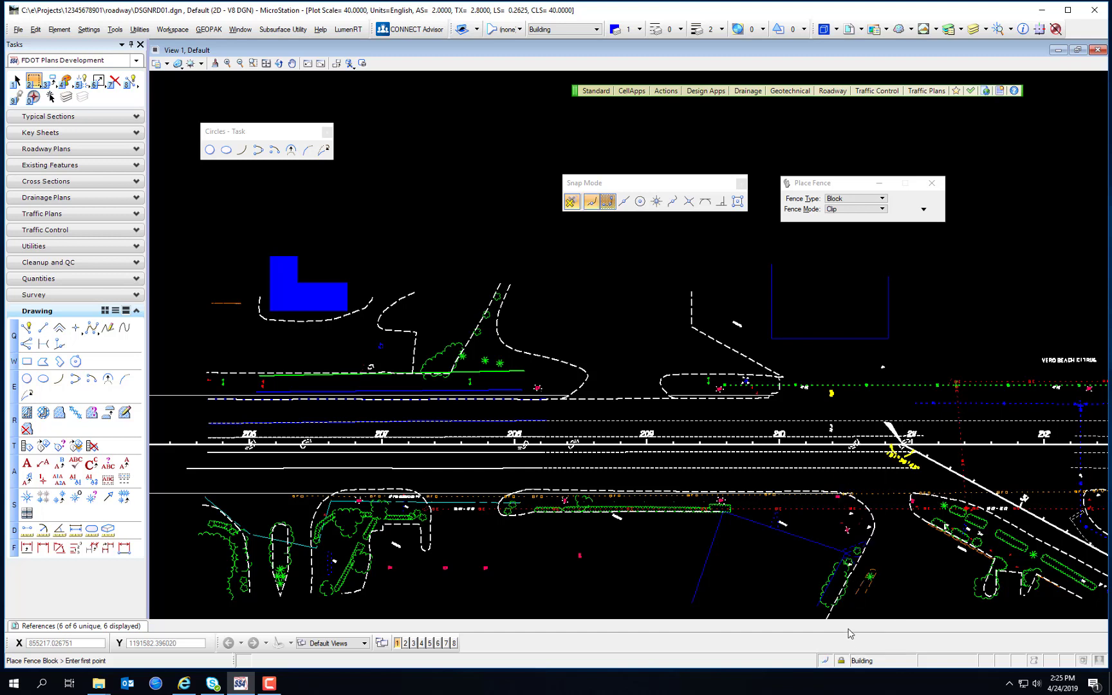
pyautogui.click(826, 662)
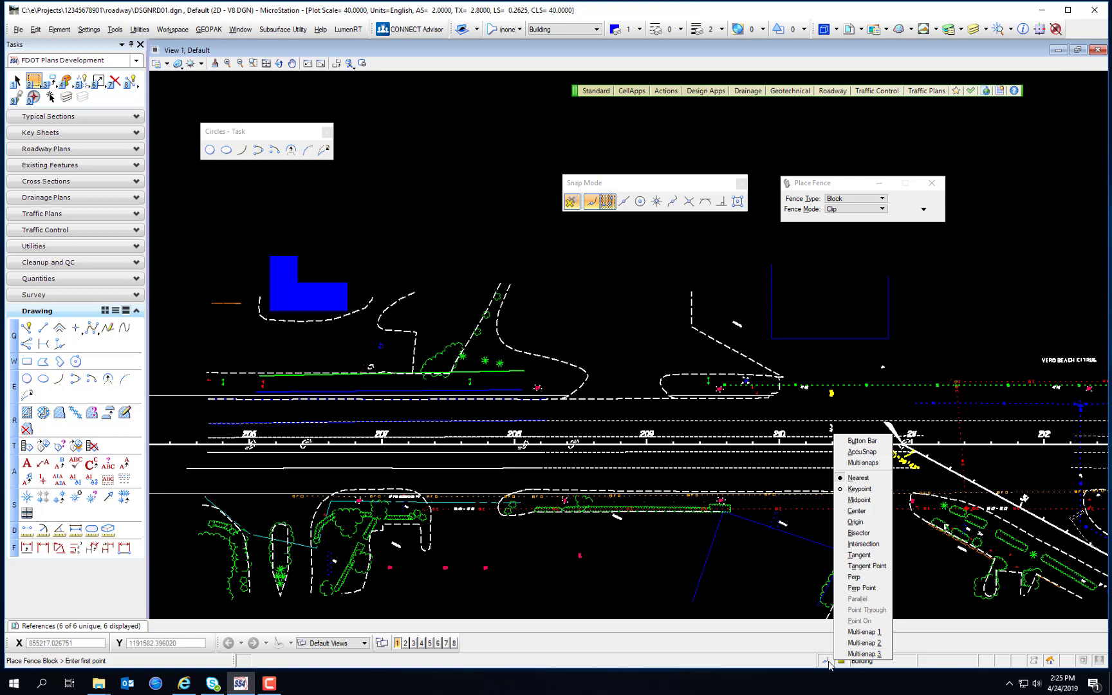
pyautogui.click(861, 489)
# Step: Place a small block fence in the empty area just above the roadway and clear it again
pyautogui.click(675, 356)
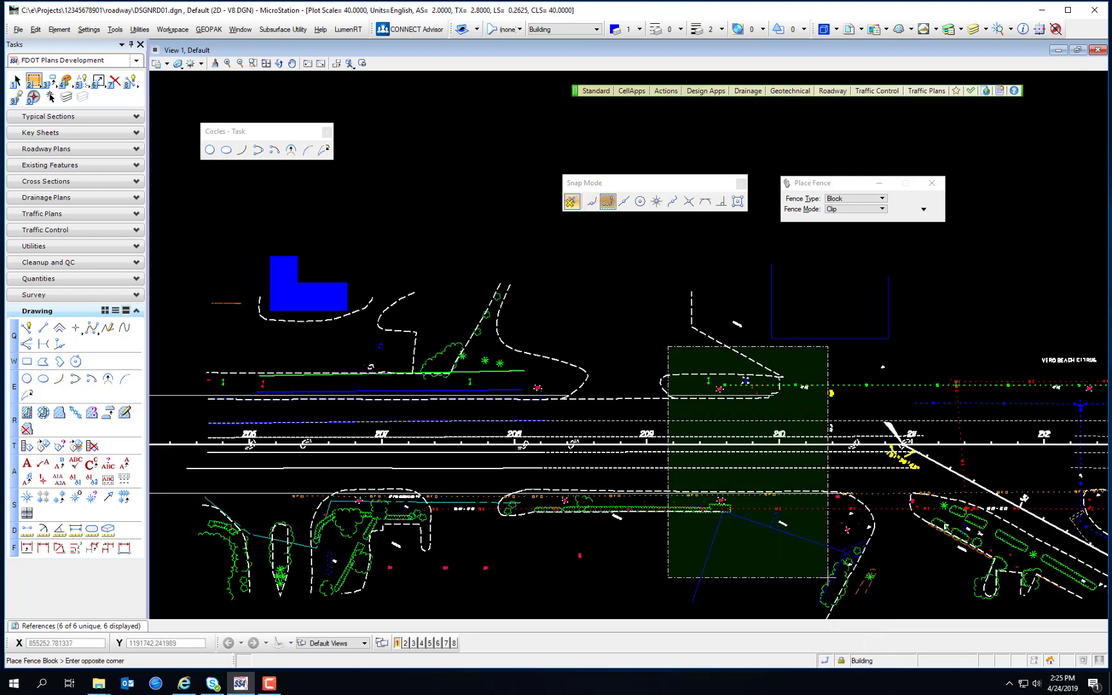
pyautogui.click(602, 319)
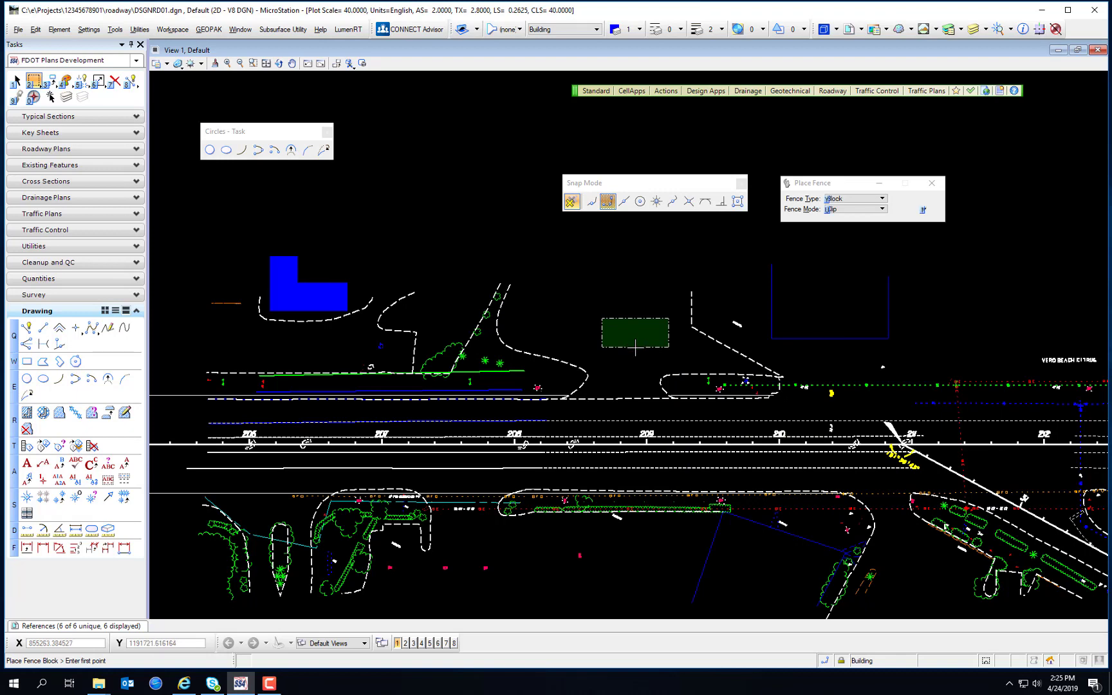
pyautogui.click(32, 81)
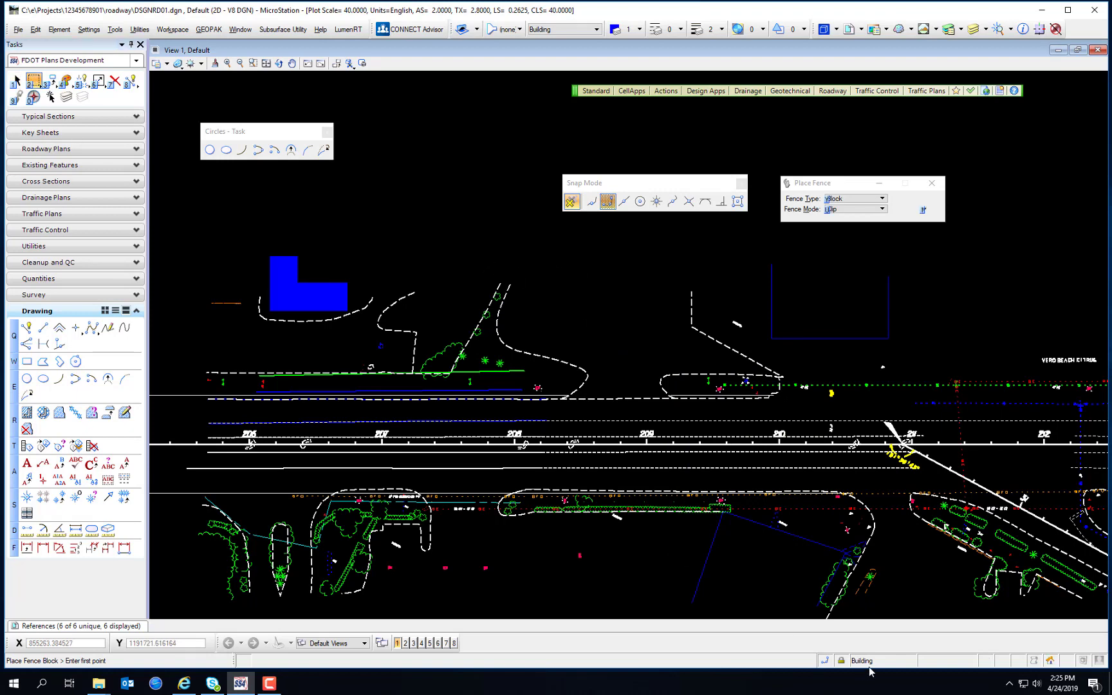
# Step: Switch the active snap mode to Center and set it back to Keypoint
pyautogui.click(824, 662)
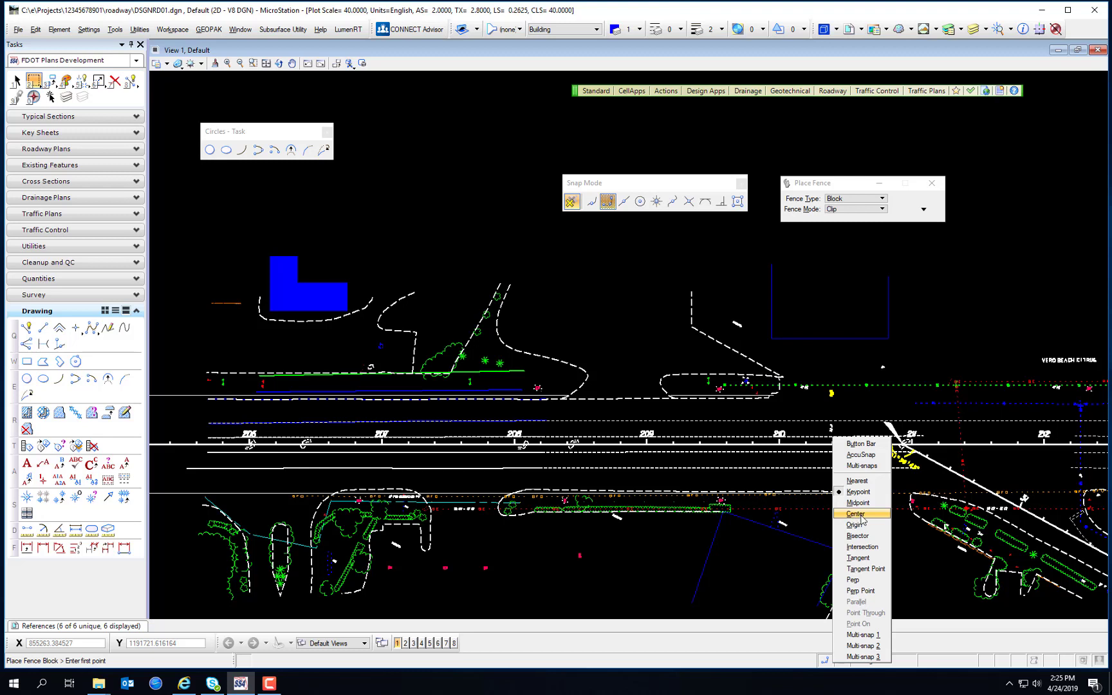
pyautogui.click(856, 514)
pyautogui.click(825, 660)
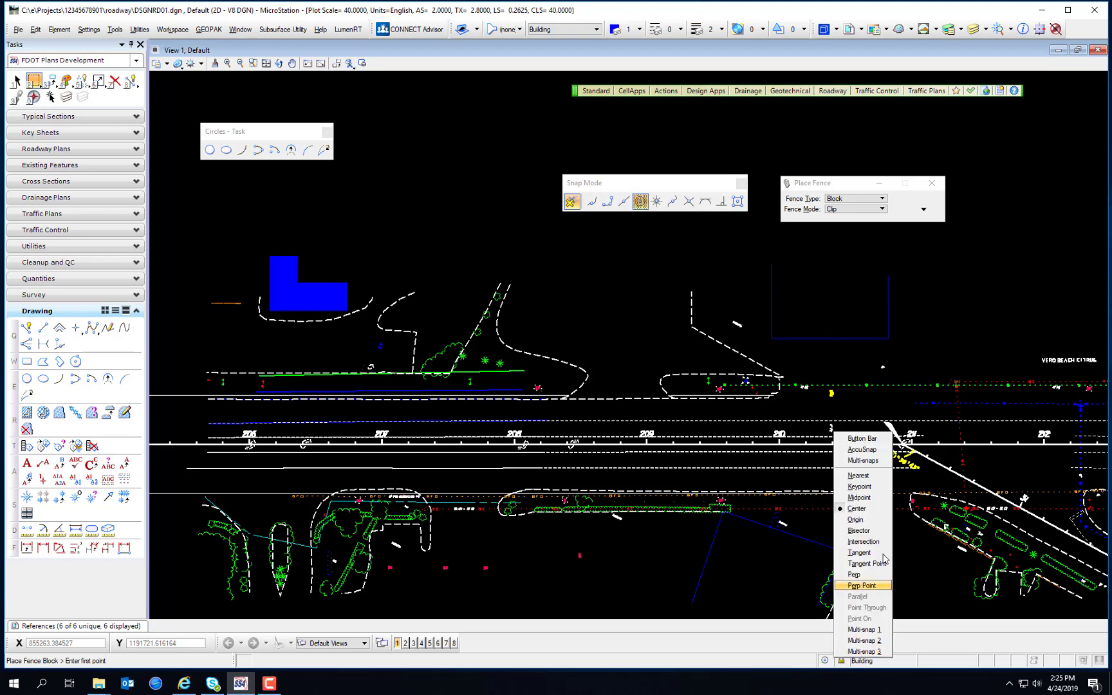
pyautogui.click(881, 496)
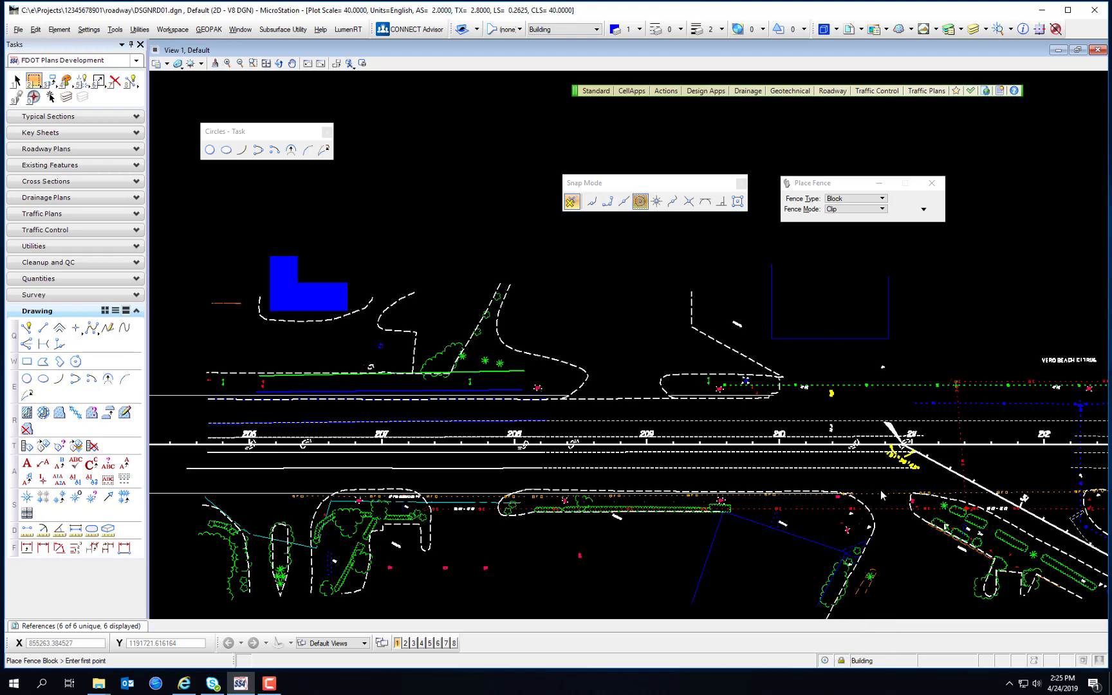
pyautogui.click(826, 661)
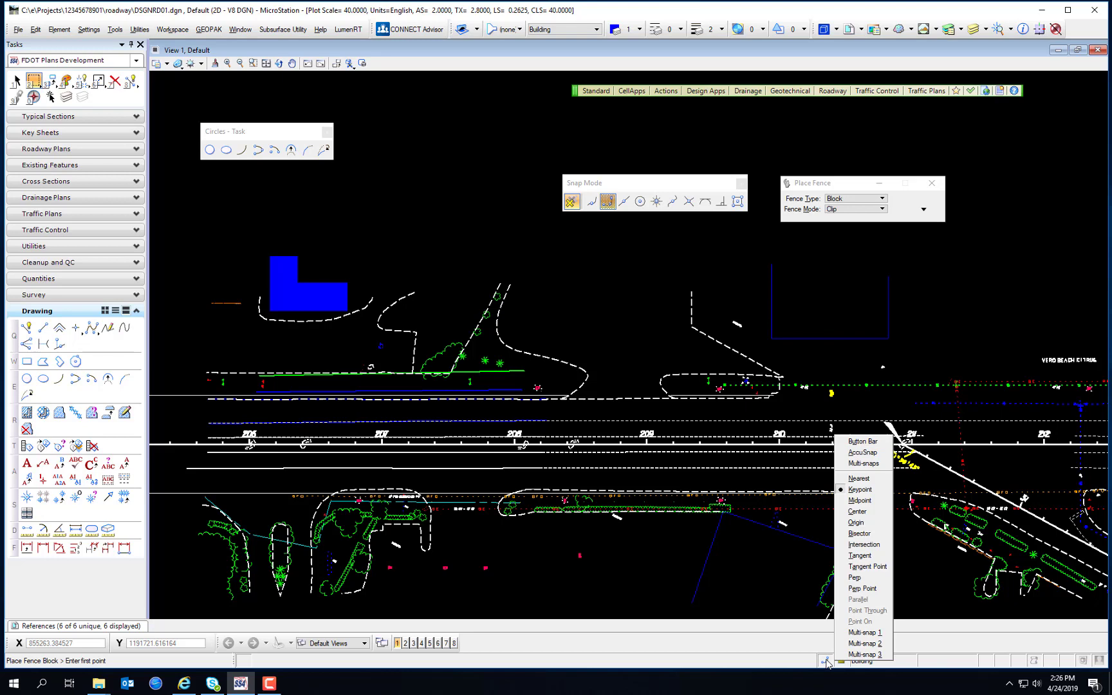
pyautogui.click(863, 523)
# Step: Check the list of snaps available on the Snap Mode bar, and set Nearest as a one-time snap override
pyautogui.rightClick(648, 204)
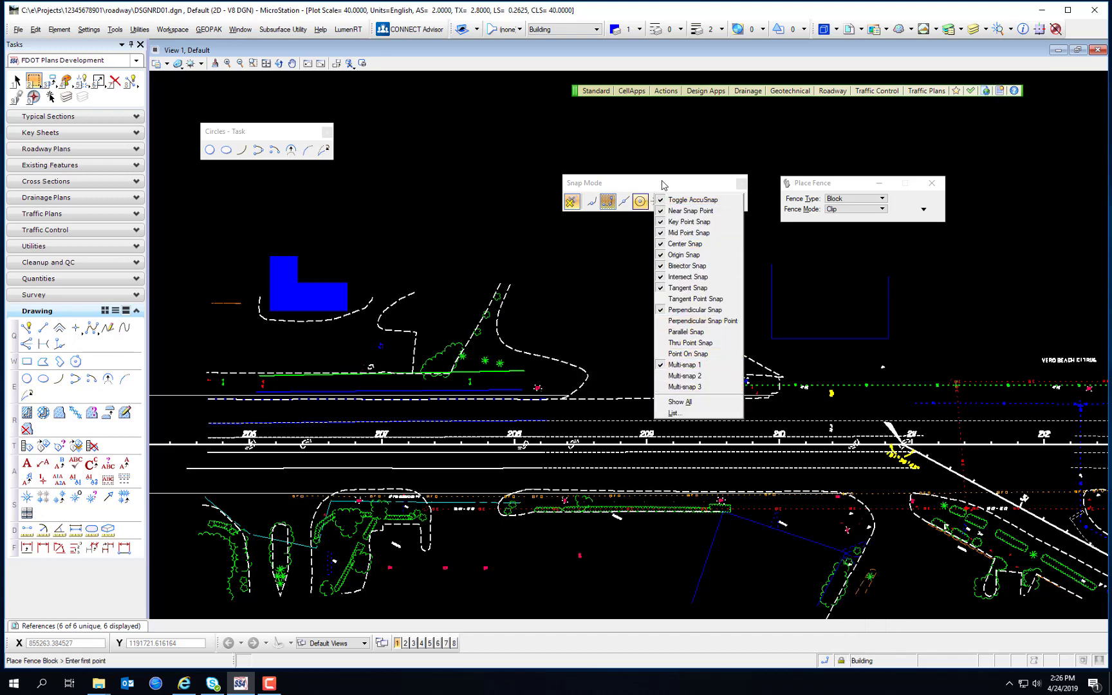
pyautogui.click(658, 181)
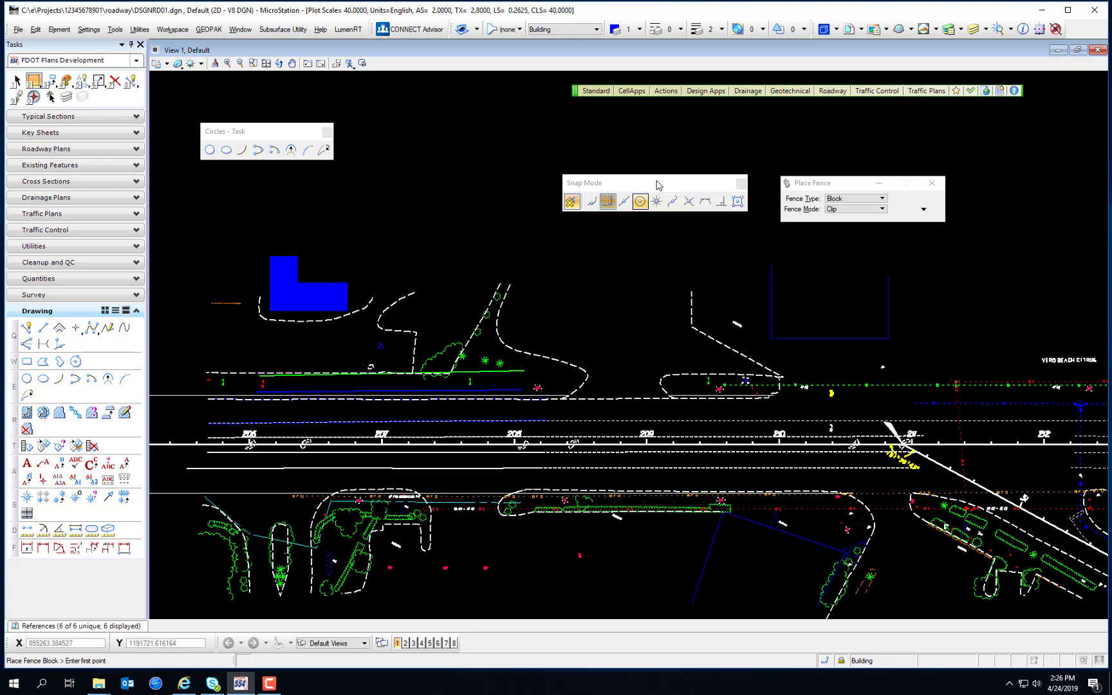
pyautogui.click(607, 202)
pyautogui.click(591, 202)
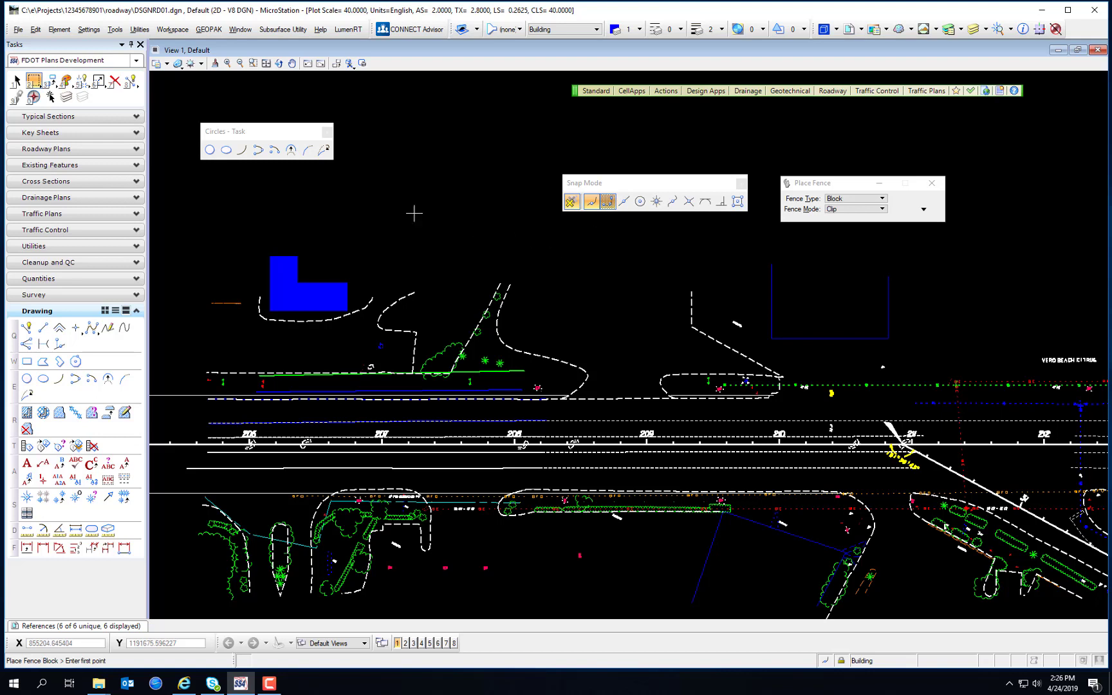
# Step: Start a SmartLine in the empty area above the roadway and cancel it after the first vertex
pyautogui.click(27, 328)
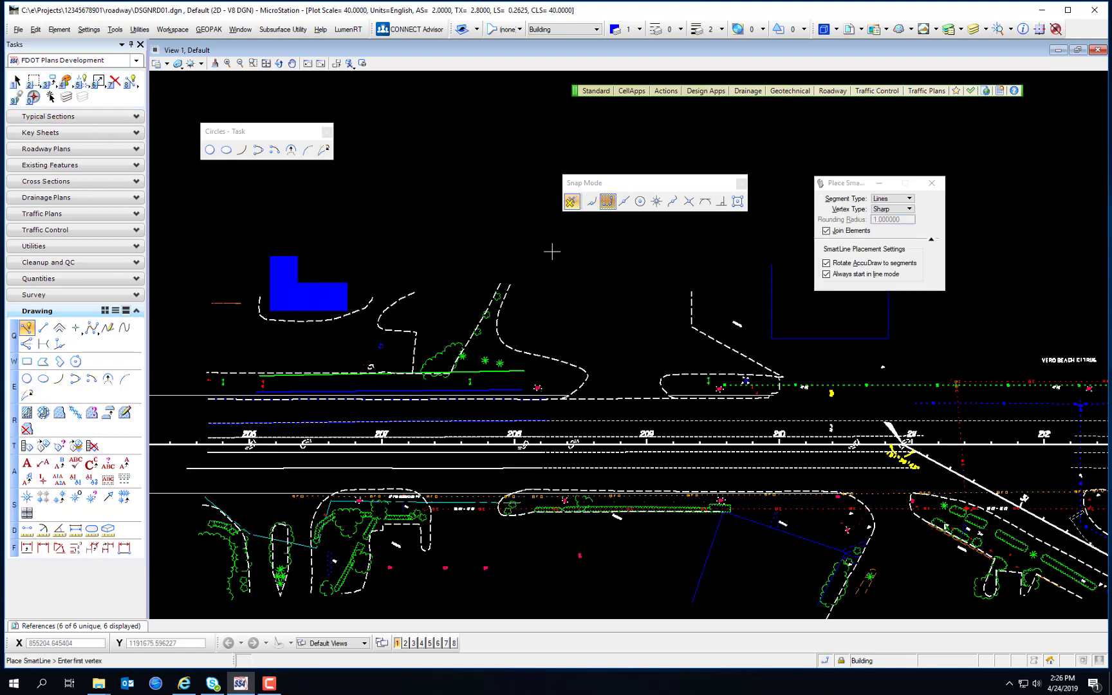
pyautogui.click(524, 249)
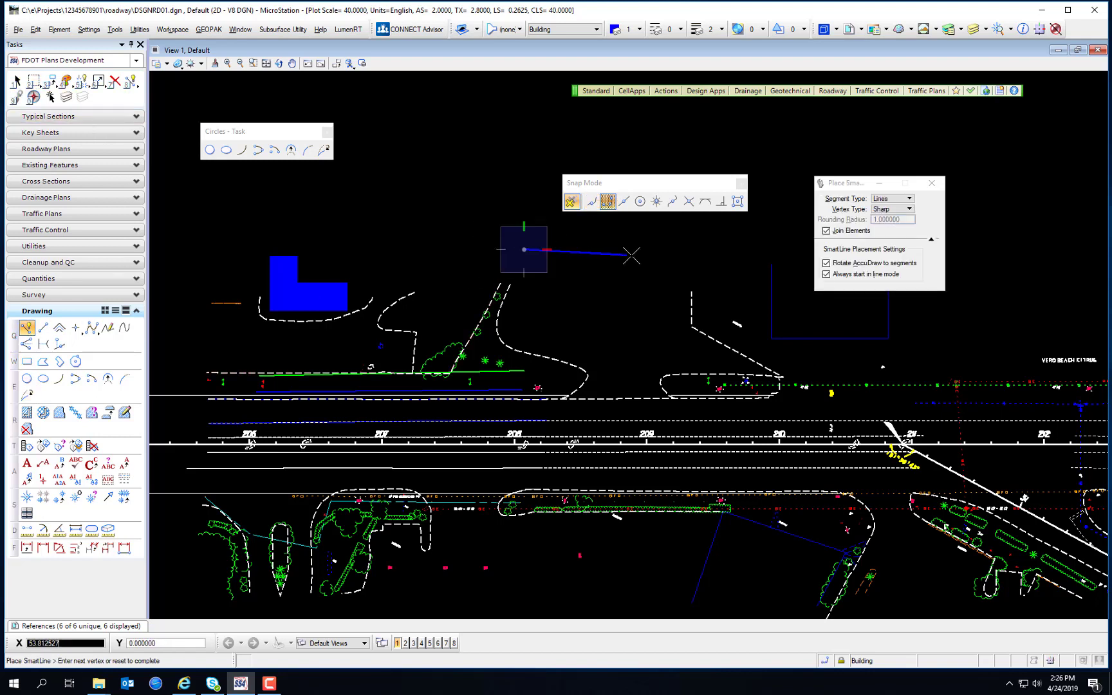
pyautogui.rightClick(631, 255)
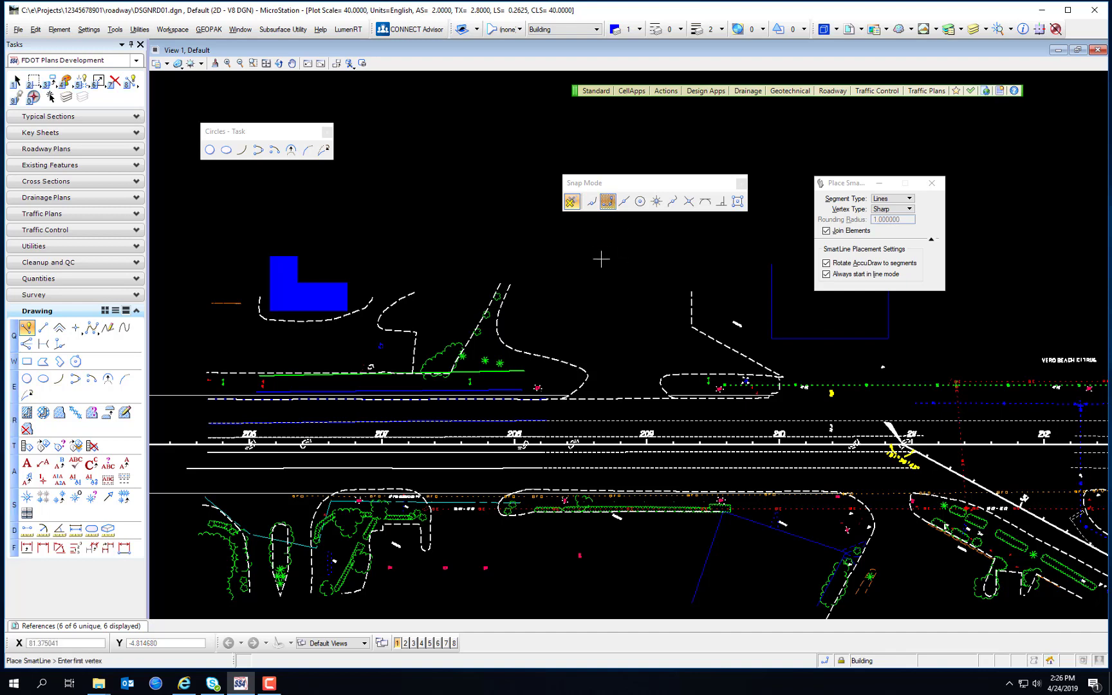
# Step: Try AccuSnap with Keypoint by starting SmartLines at the upper end of the blue building outline's west edge, cancelling each line
pyautogui.click(571, 202)
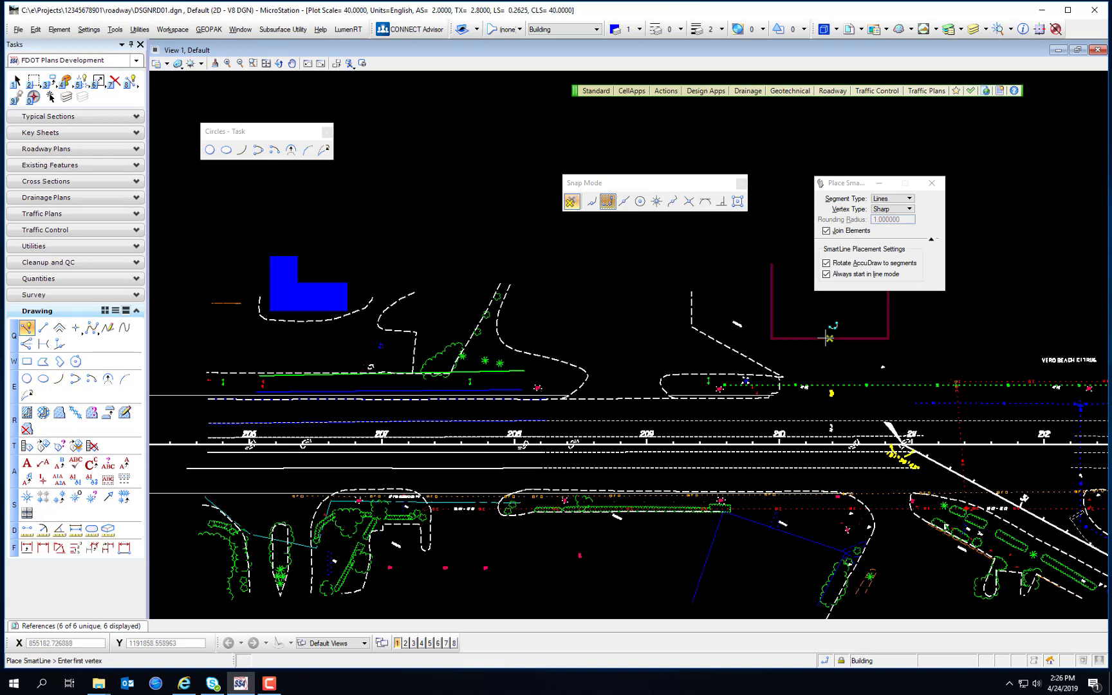
pyautogui.click(772, 263)
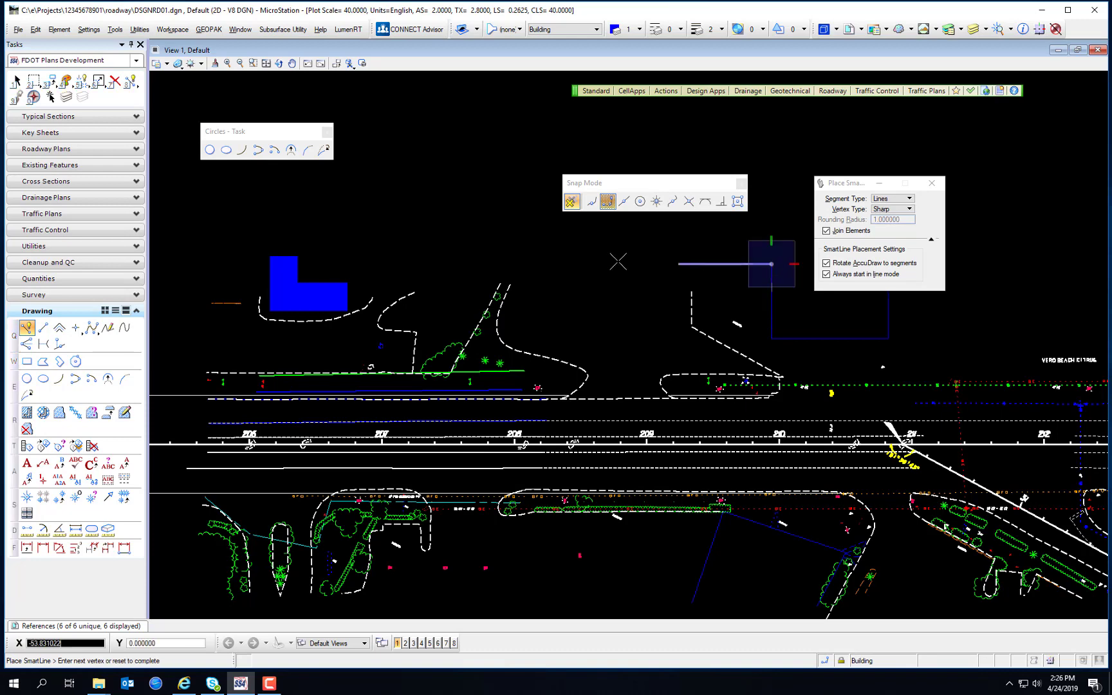
pyautogui.rightClick(644, 260)
pyautogui.scroll(5, 771, 264)
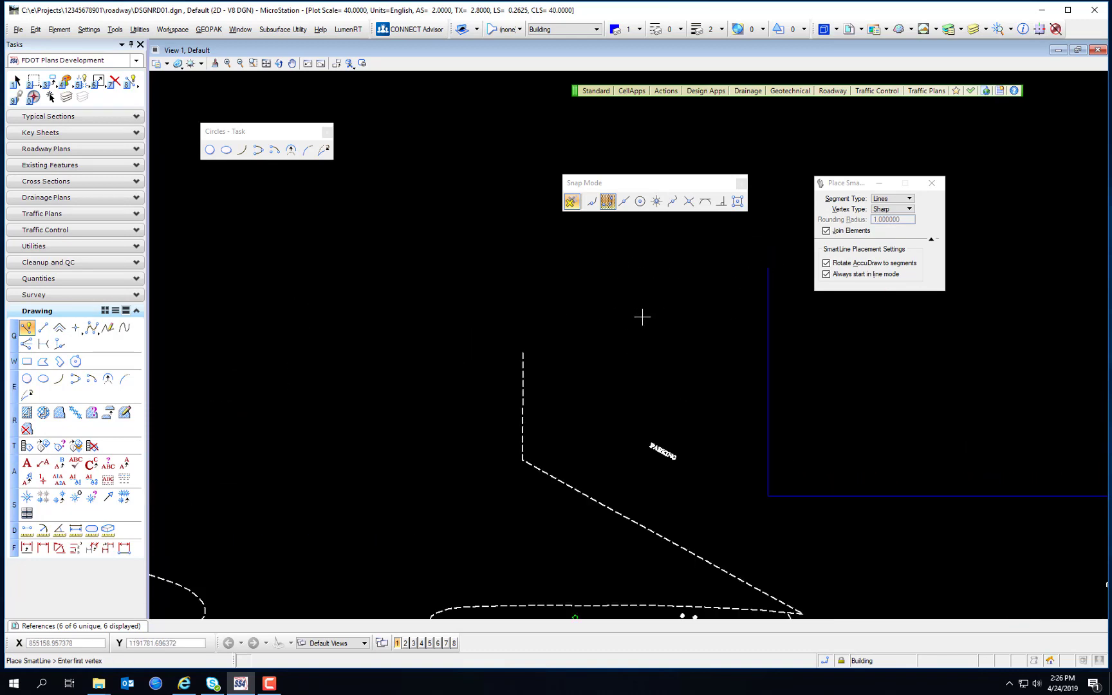
pyautogui.click(767, 266)
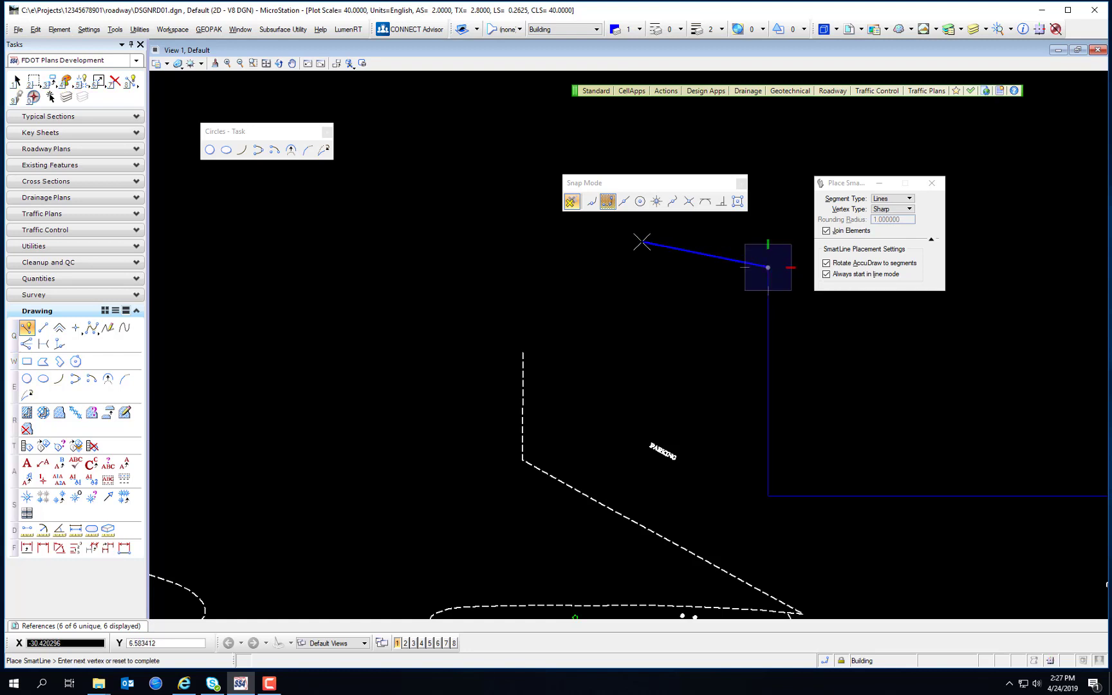
pyautogui.rightClick(666, 251)
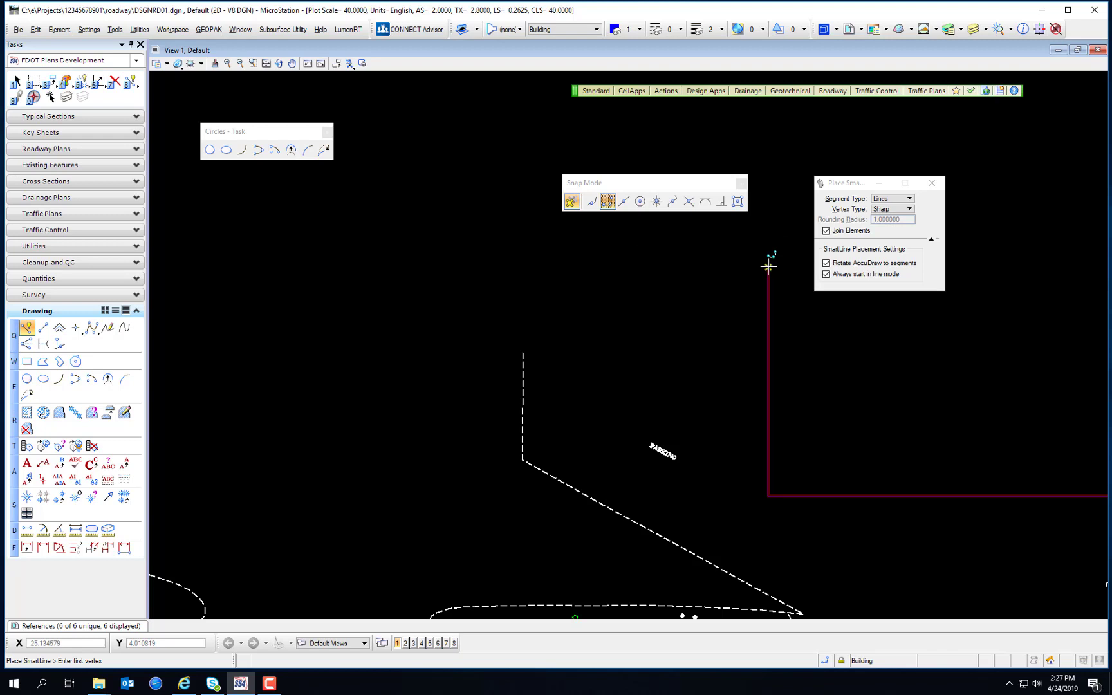
pyautogui.click(768, 266)
pyautogui.rightClick(697, 265)
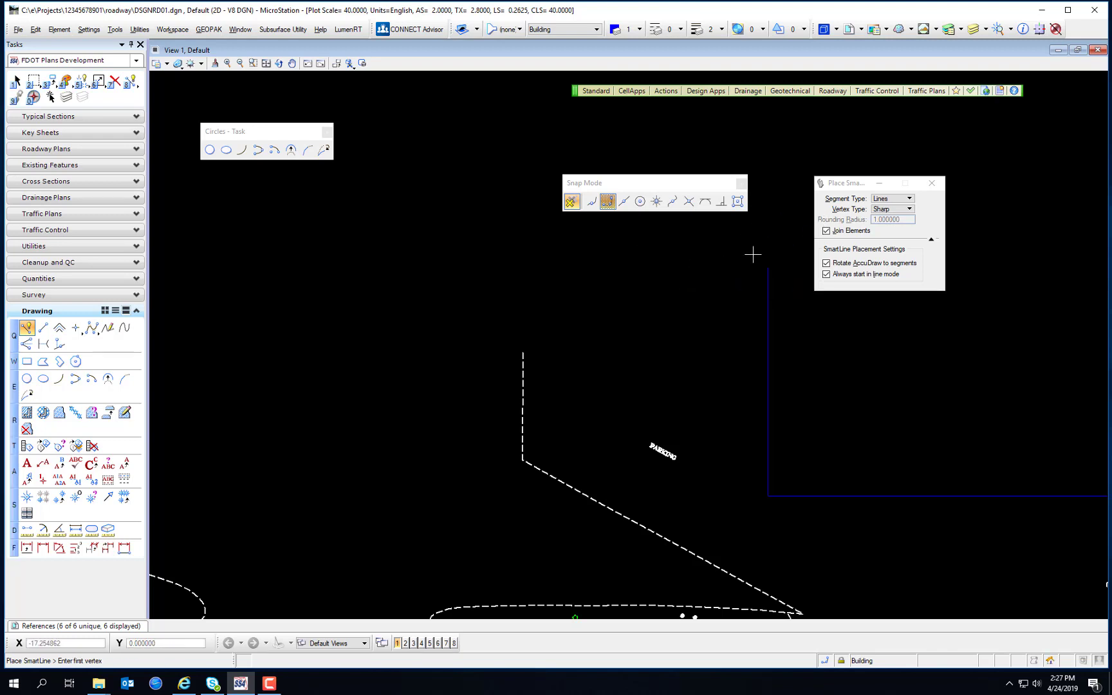
# Step: Place tentative points on the blue building outline and at several spots in the empty space around it
pyautogui.middleClick(766, 287)
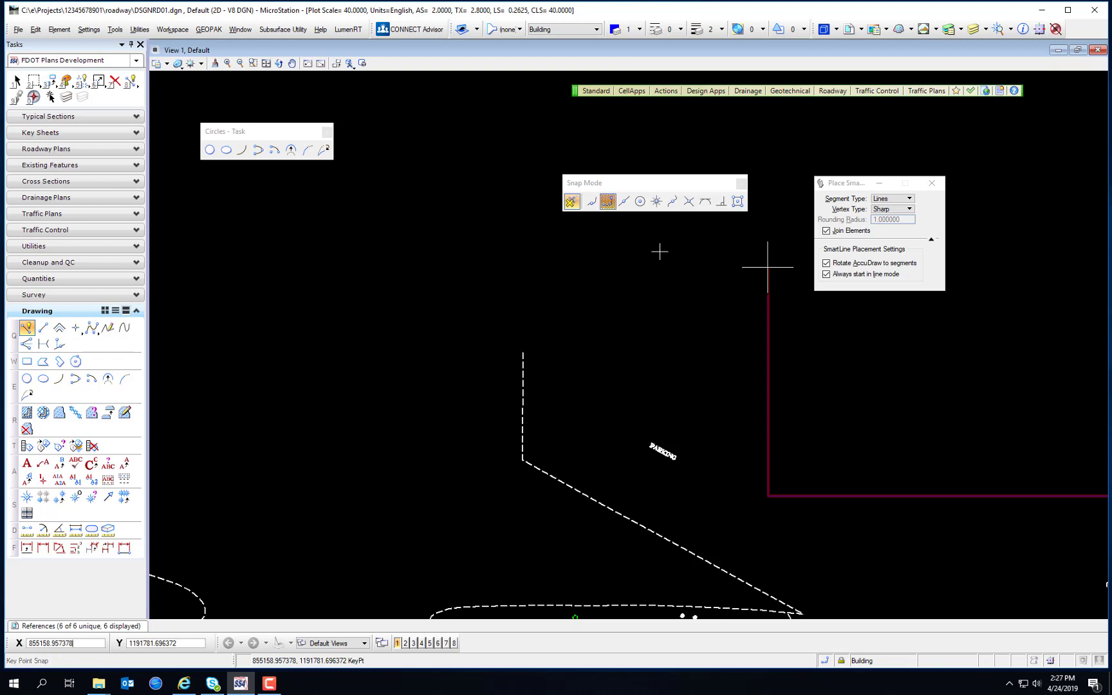
pyautogui.middleClick(766, 316)
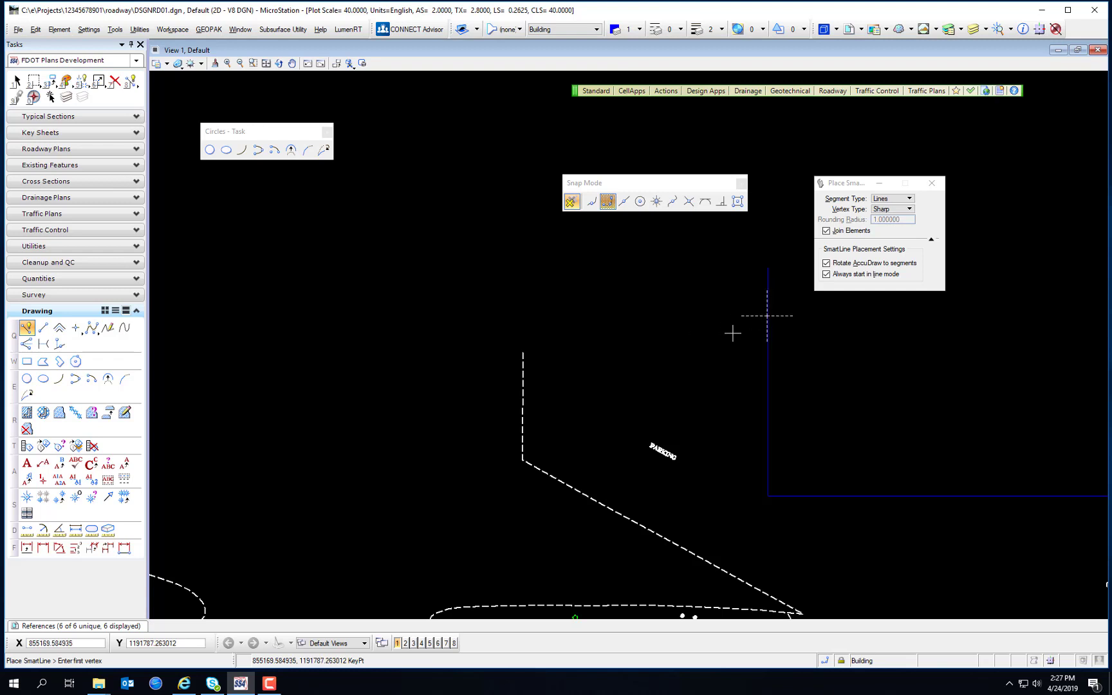
pyautogui.middleClick(700, 335)
pyautogui.middleClick(685, 263)
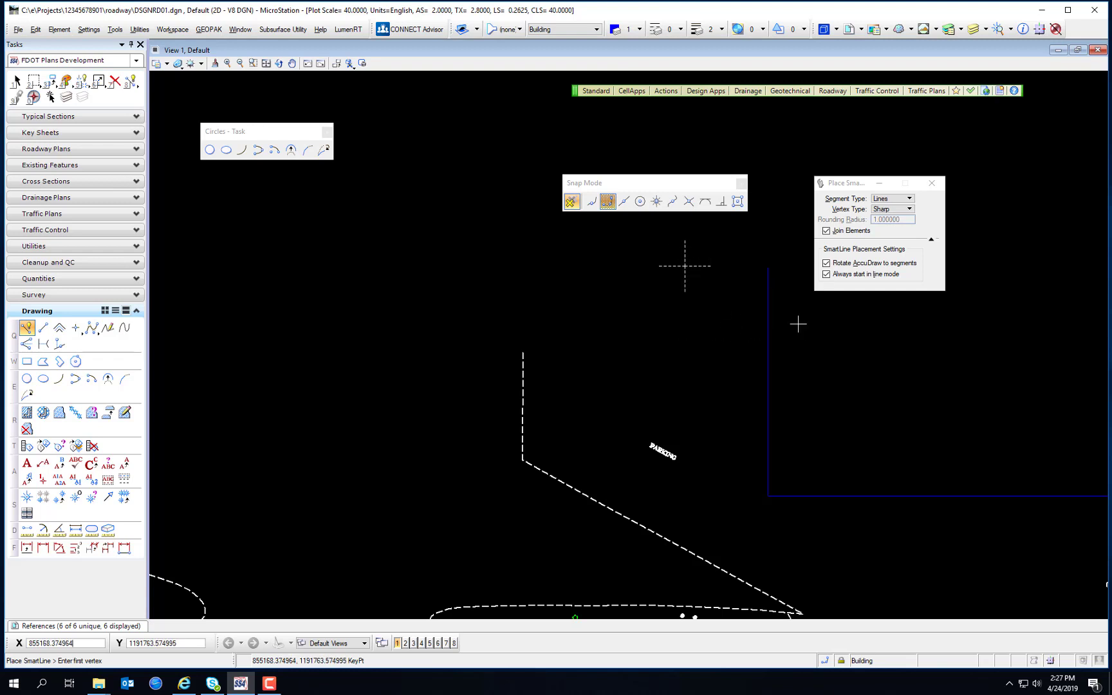
pyautogui.middleClick(904, 382)
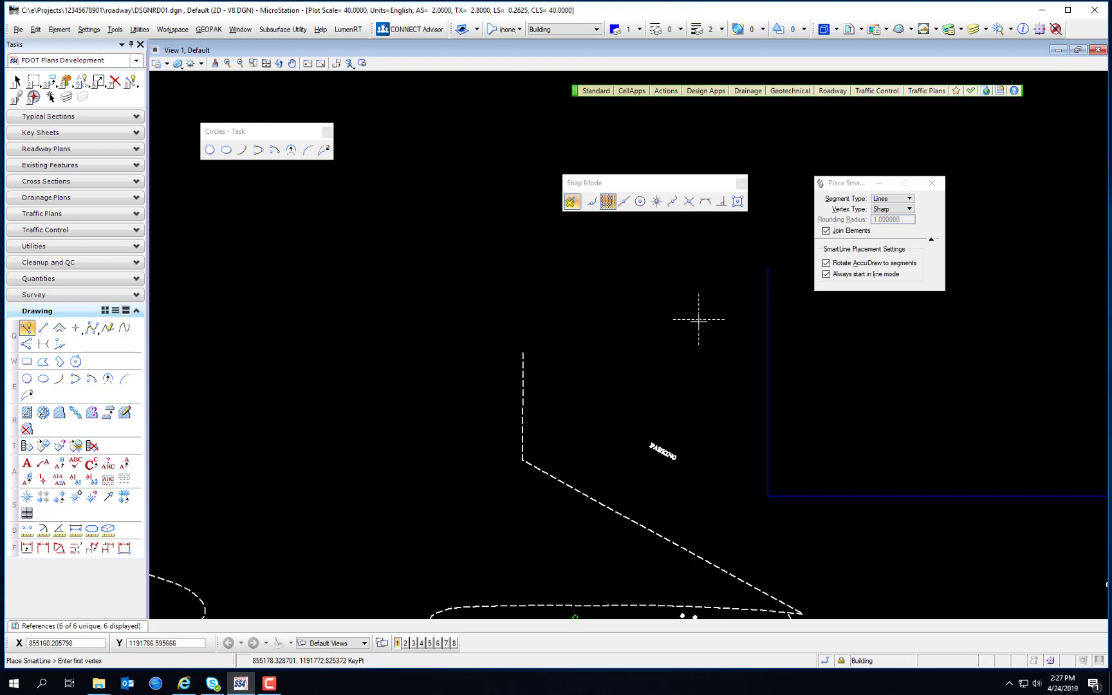
pyautogui.middleClick(590, 360)
pyautogui.middleClick(834, 310)
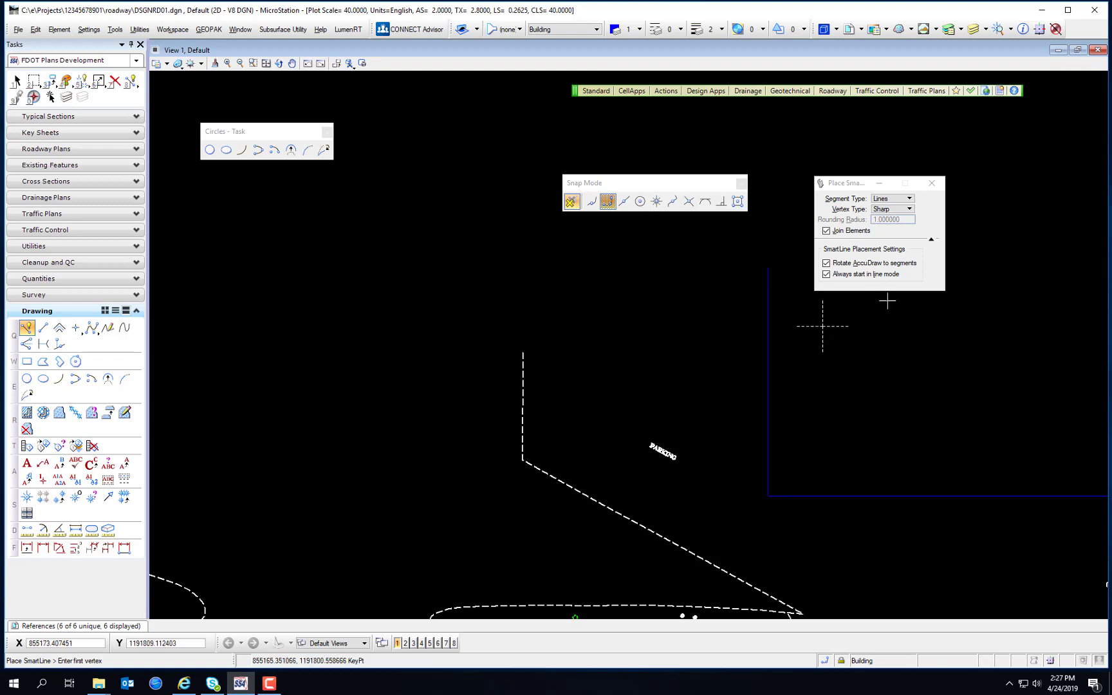
# Step: Tentatively snap to the blue outline's upper endpoint, accept it as a SmartLine start and cancel the line
pyautogui.click(768, 309)
pyautogui.rightClick(673, 345)
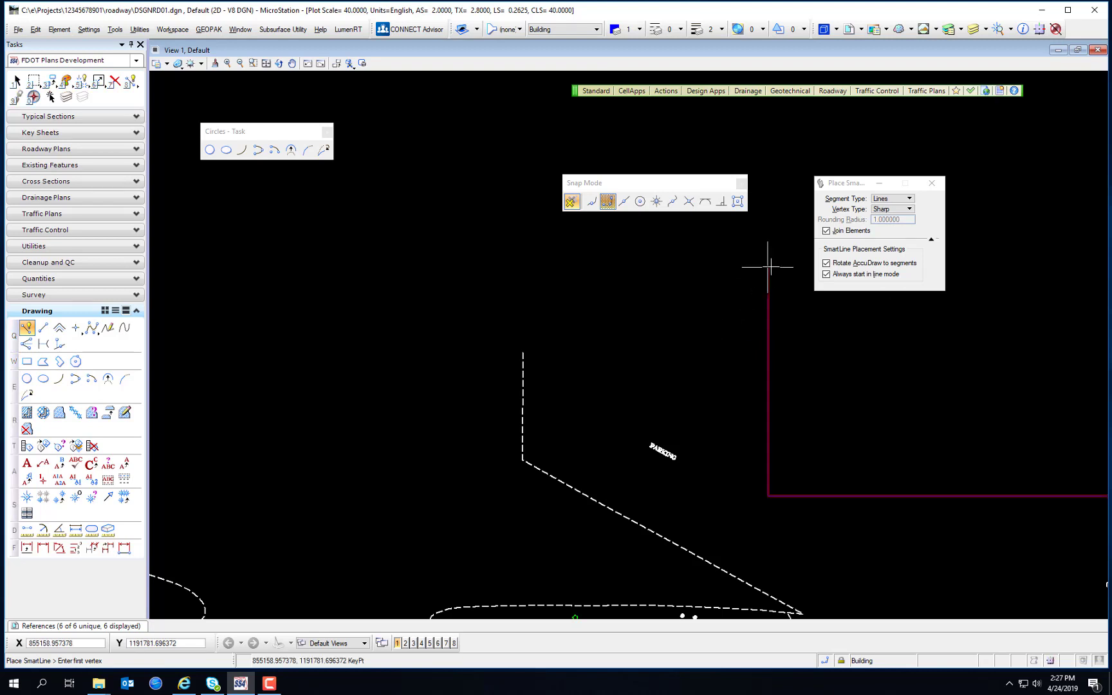
pyautogui.middleClick(778, 276)
pyautogui.click(646, 287)
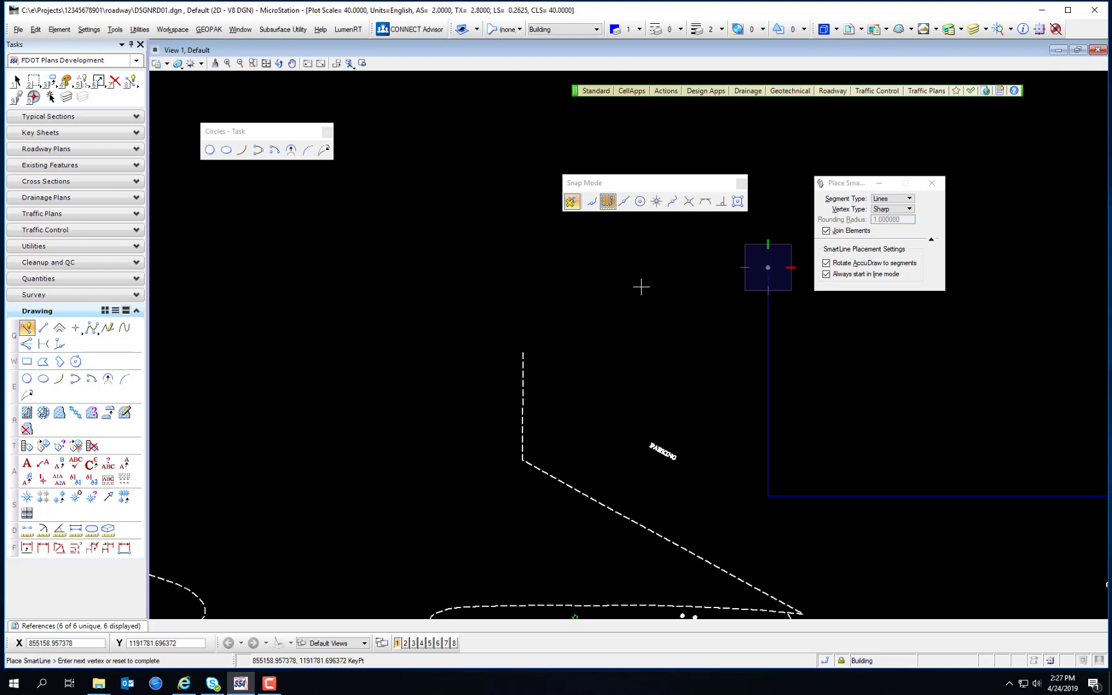
pyautogui.rightClick(614, 240)
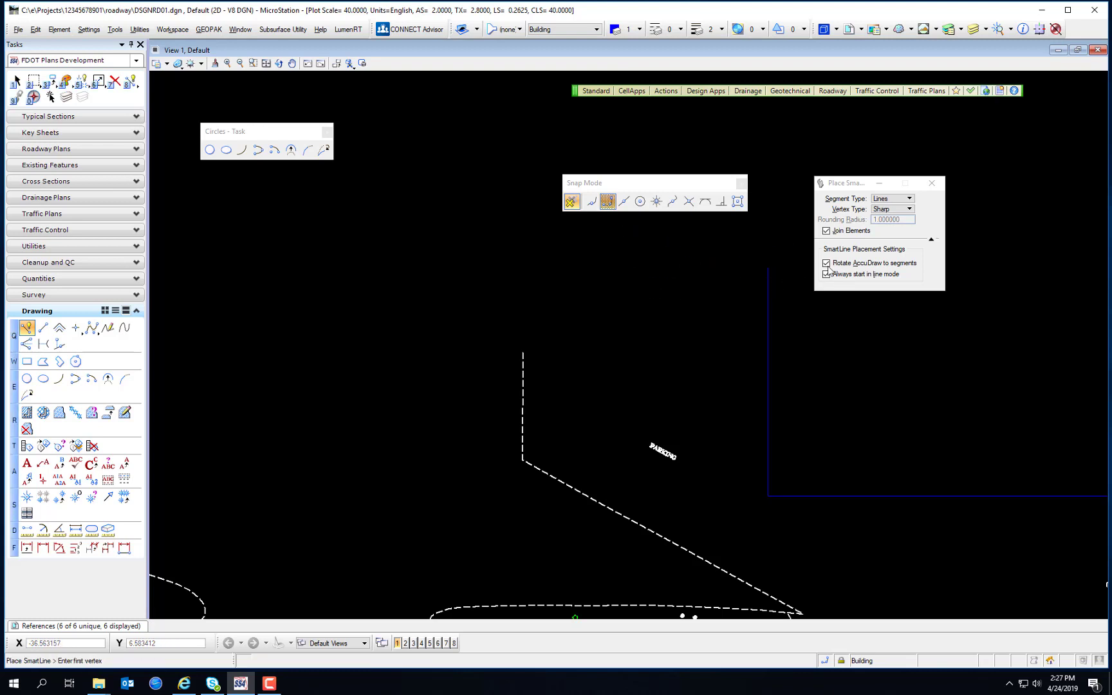
# Step: Try another tentative snap at the blue outline's upper endpoint and switch to the Element Selection tool
pyautogui.middleClick(769, 266)
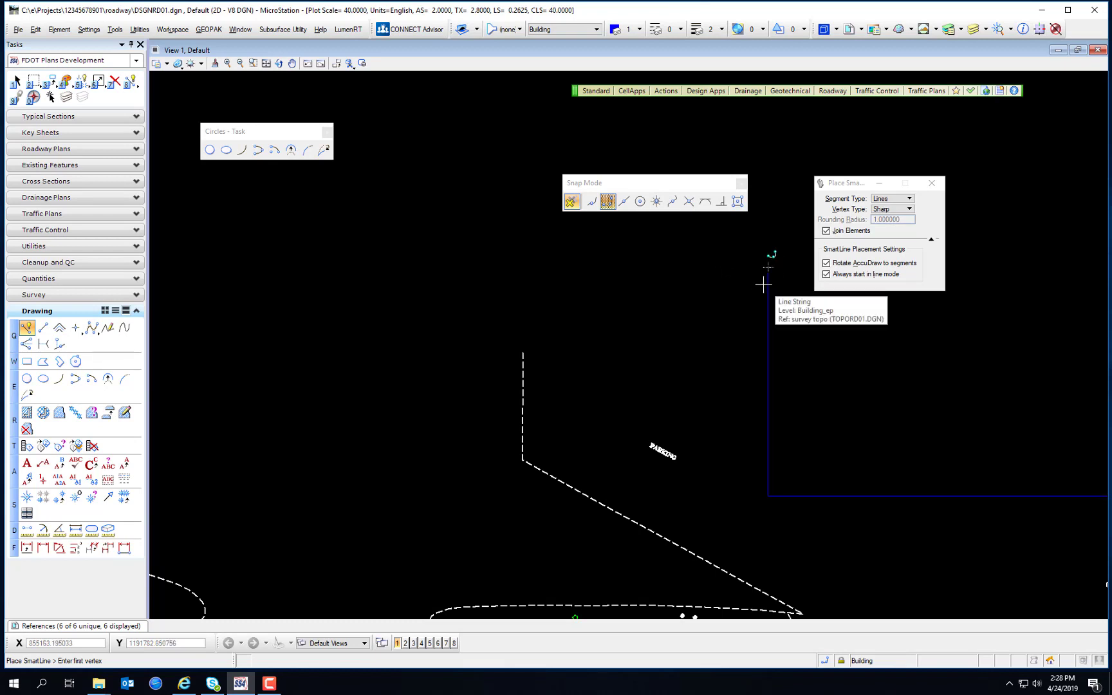
pyautogui.middleClick(764, 284)
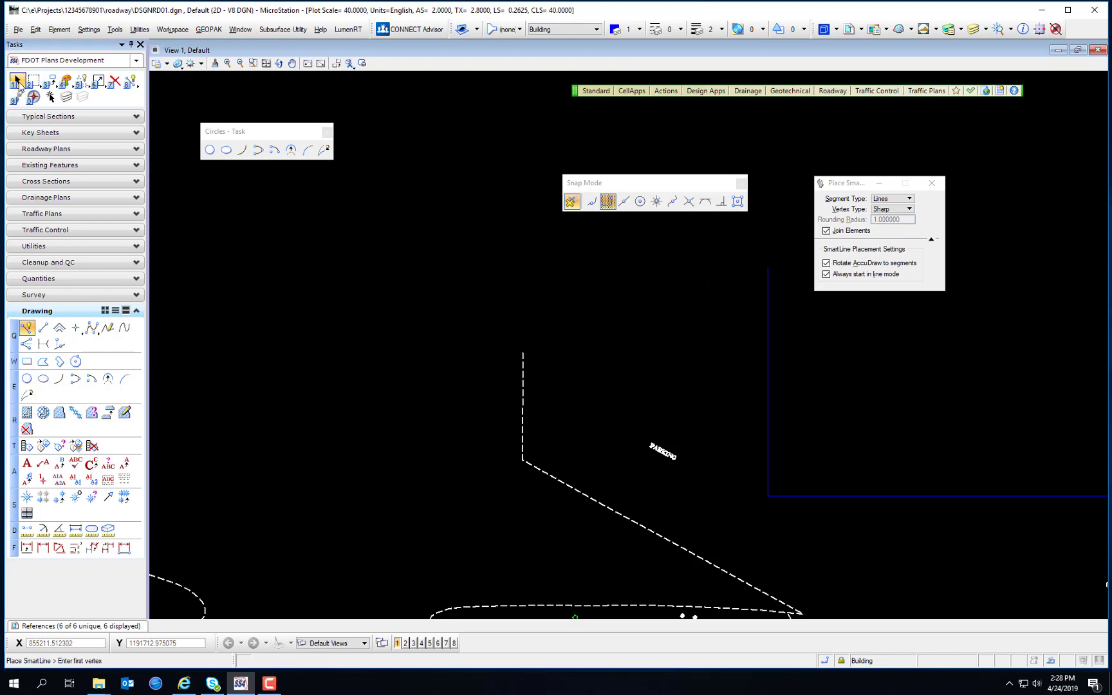
pyautogui.click(17, 81)
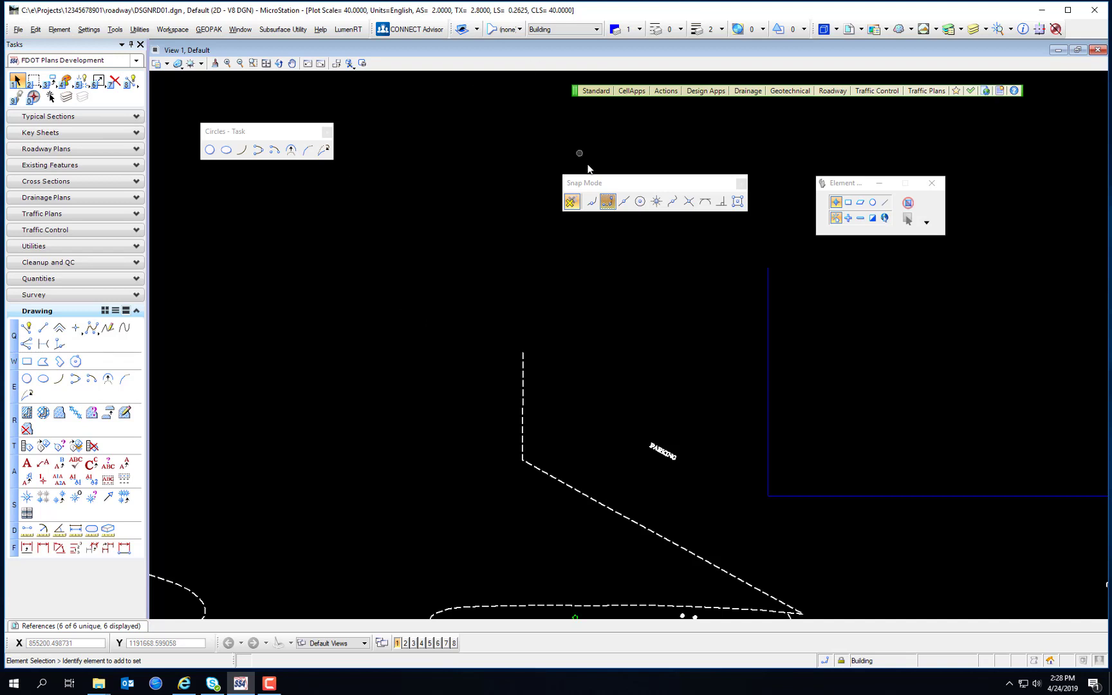
# Step: Try a Nearest snap on the blue building outline with Place SmartLine, and change the one-time snap to Midpoint
pyautogui.click(592, 203)
pyautogui.click(26, 328)
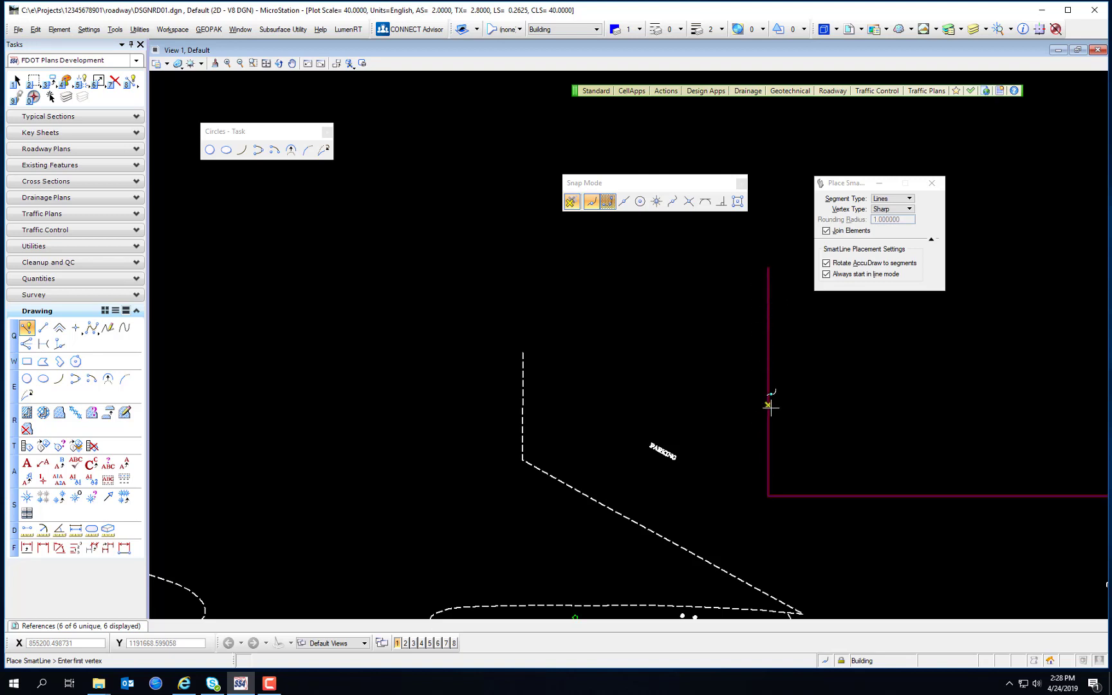
pyautogui.click(606, 201)
pyautogui.click(624, 202)
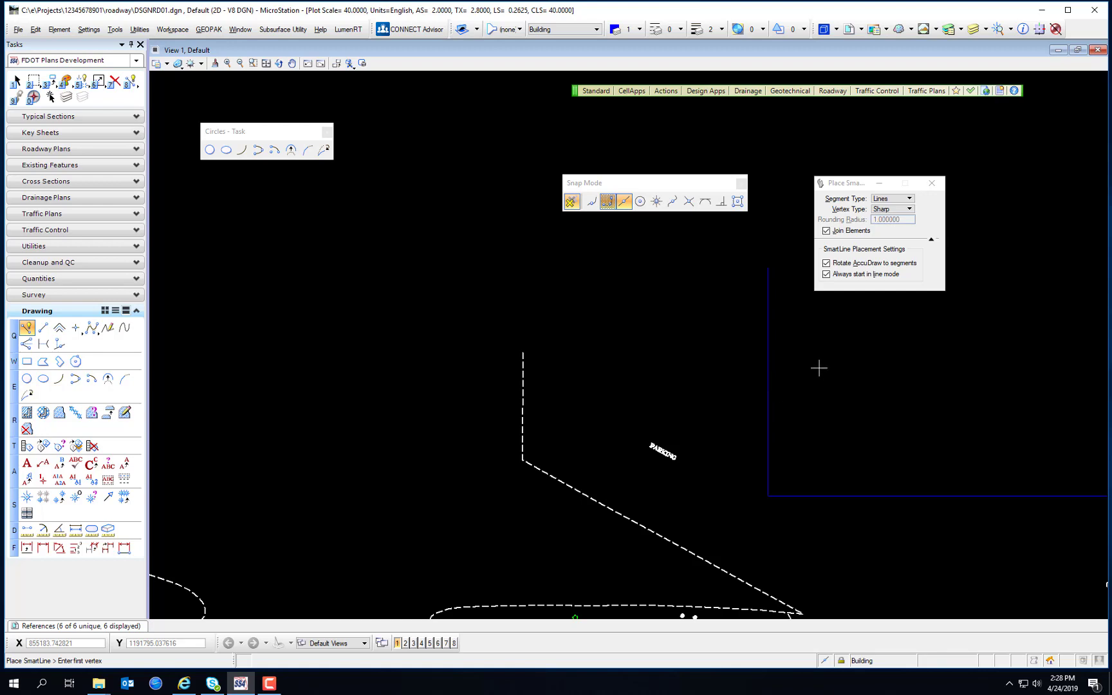
# Step: Set the one-time snap to Center and try it on the dashed driveway edges and green tree symbols near station 208
pyautogui.click(639, 201)
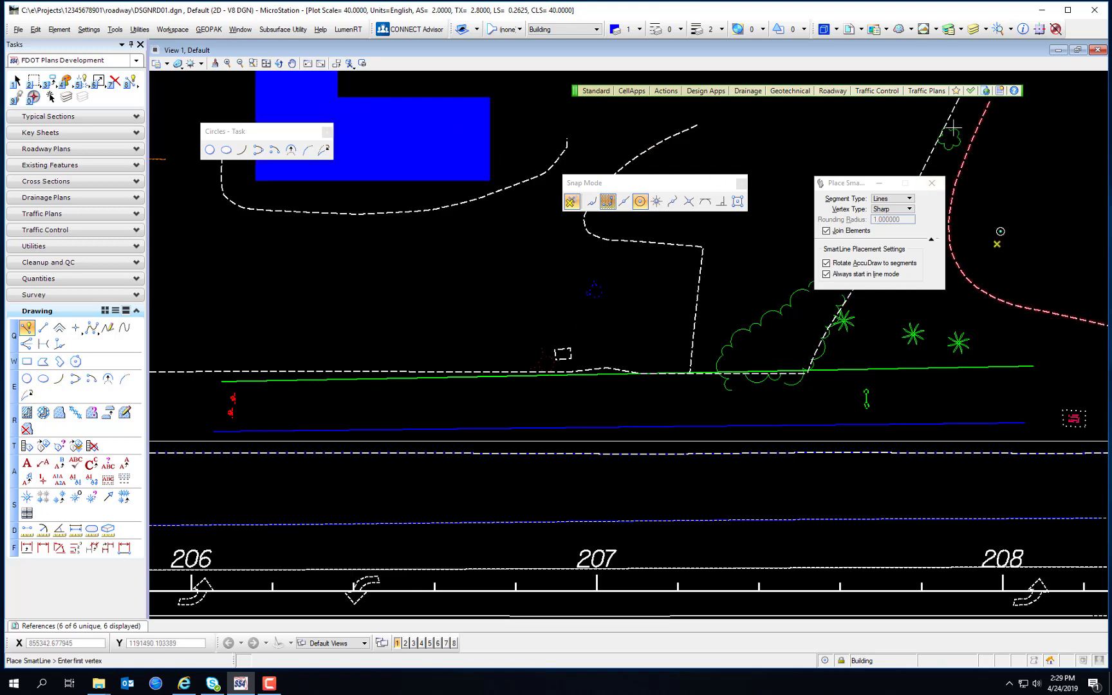
pyautogui.scroll(4, 949, 128)
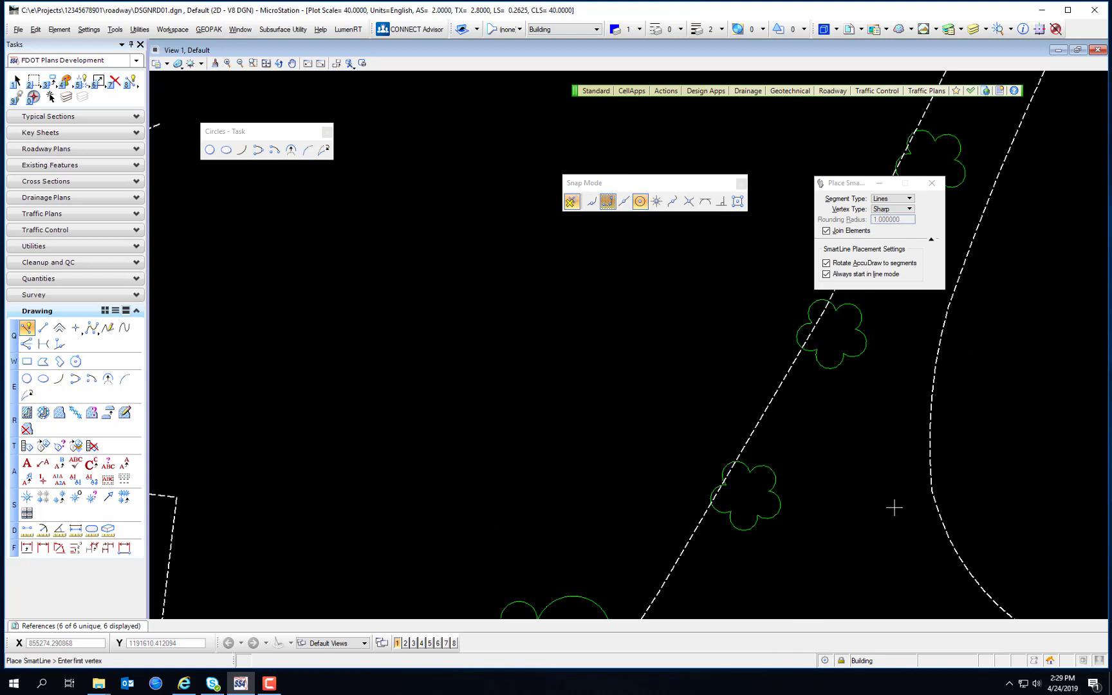
pyautogui.scroll(-3, 894, 509)
pyautogui.scroll(3, 901, 355)
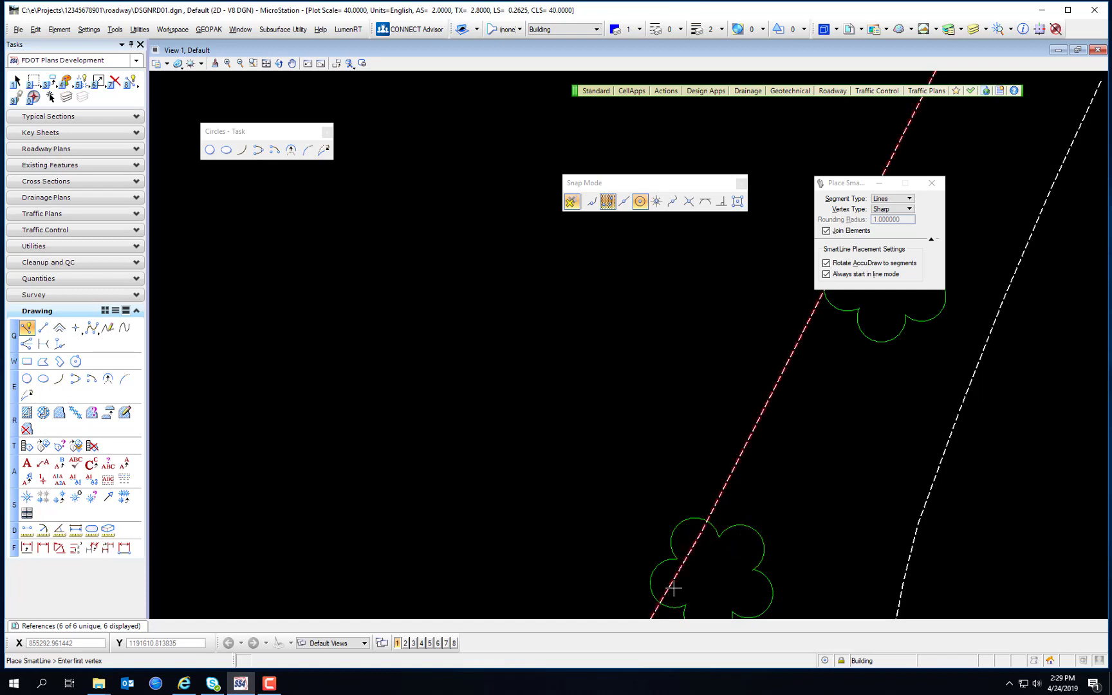
pyautogui.scroll(-3, 832, 340)
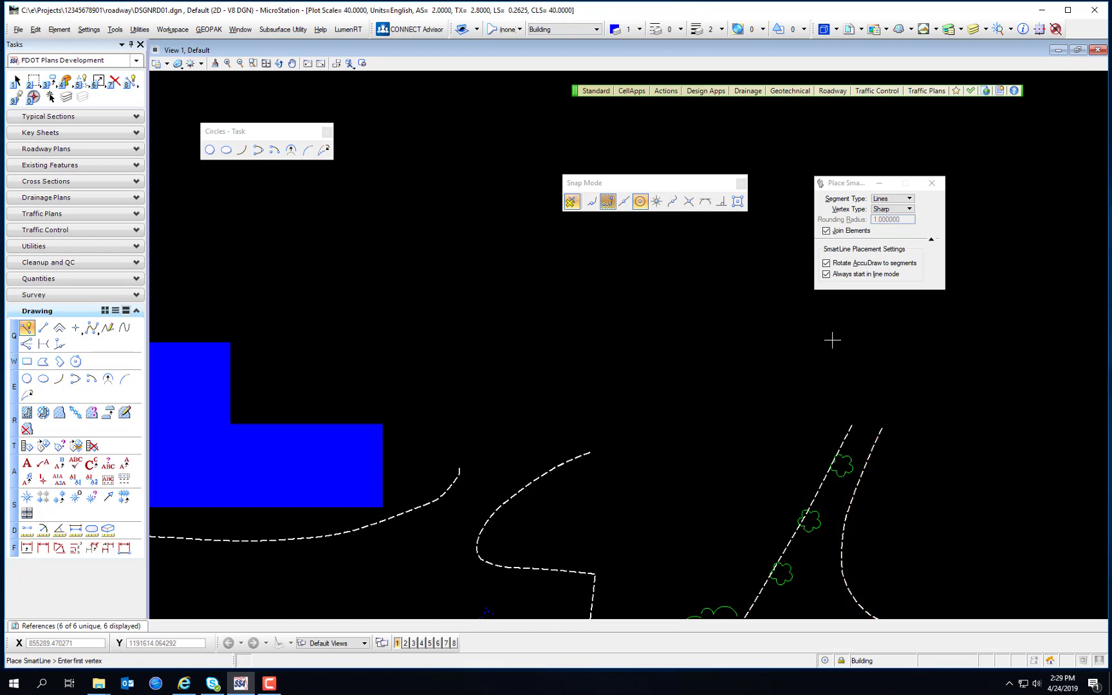
# Step: Set the one-time snap override to Origin
pyautogui.click(656, 202)
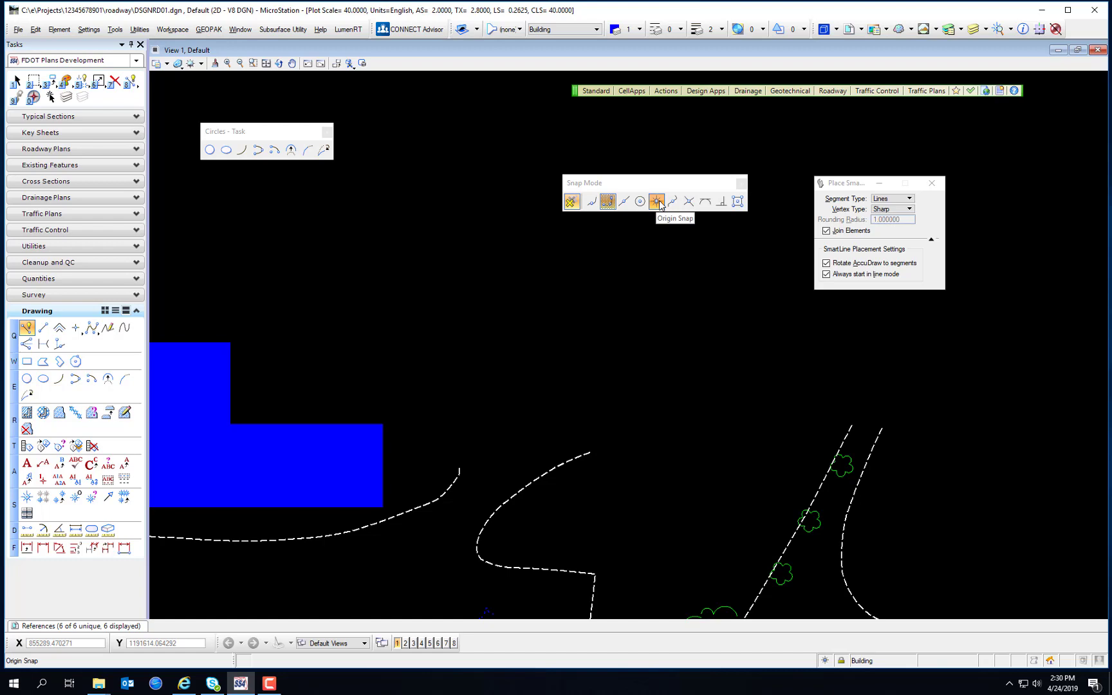
pyautogui.click(659, 204)
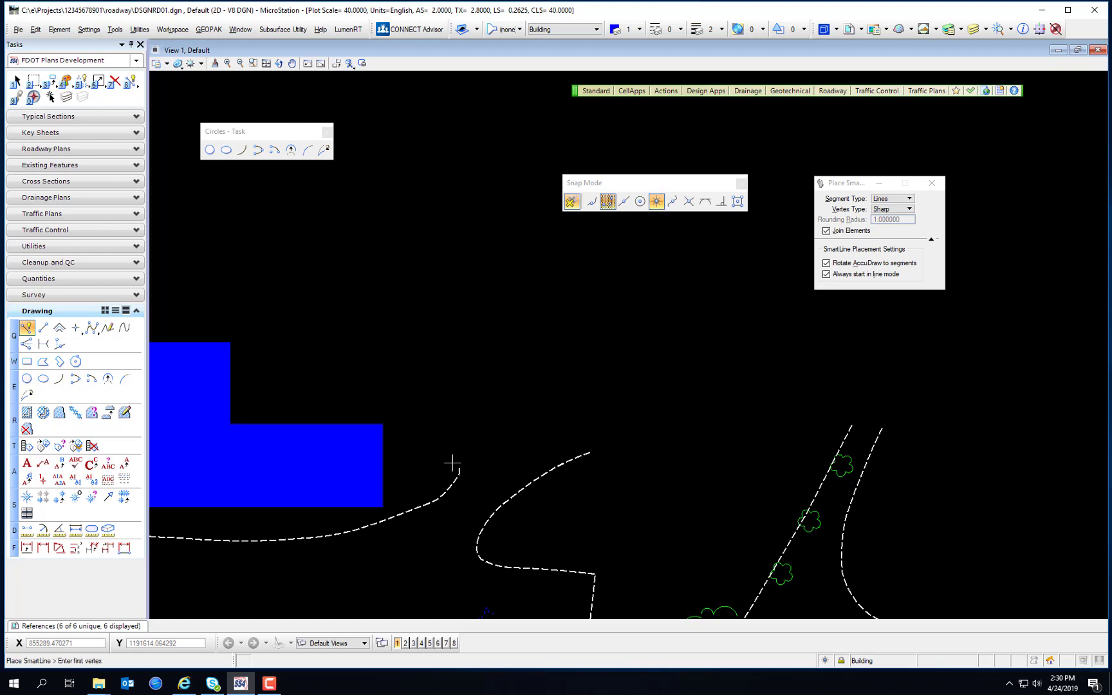
# Step: Try the Origin snap on the dashed driveway edge east of the blue building, and change the one-time snap to Bisector and finally Intersection
pyautogui.scroll(-5, 458, 473)
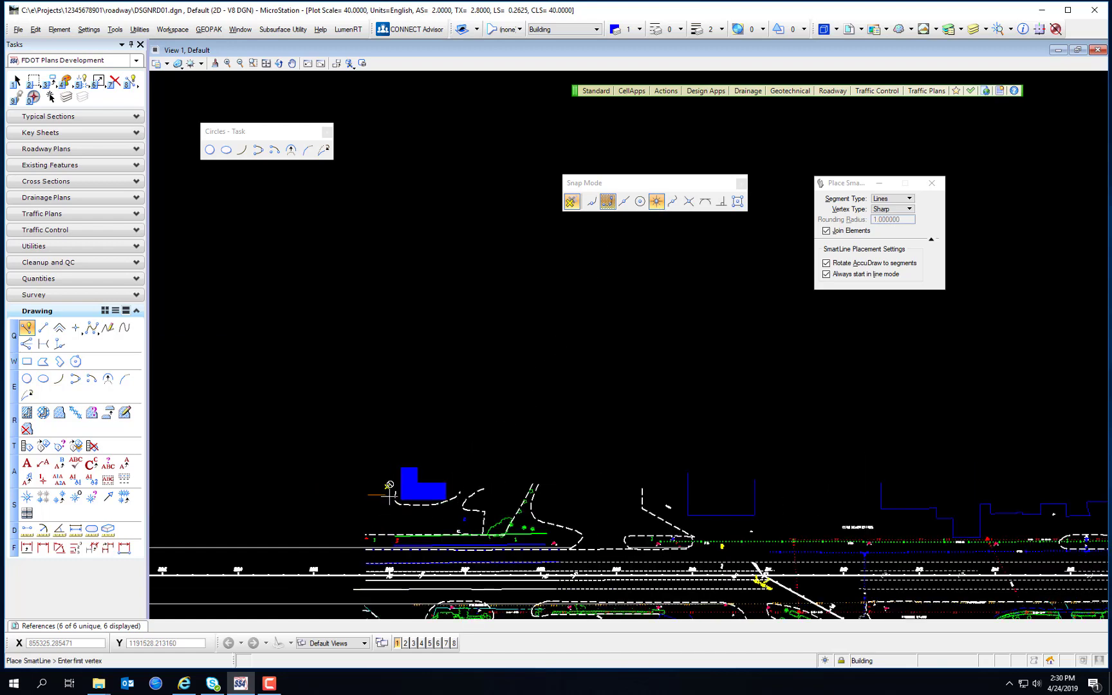
pyautogui.scroll(5, 422, 476)
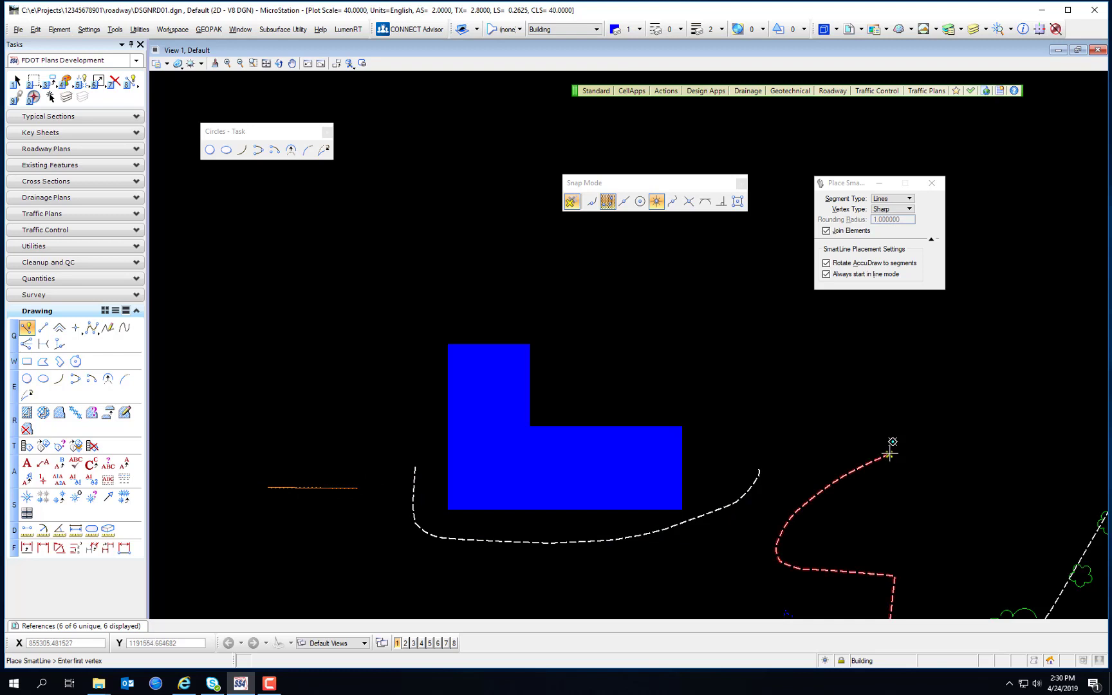
pyautogui.click(673, 202)
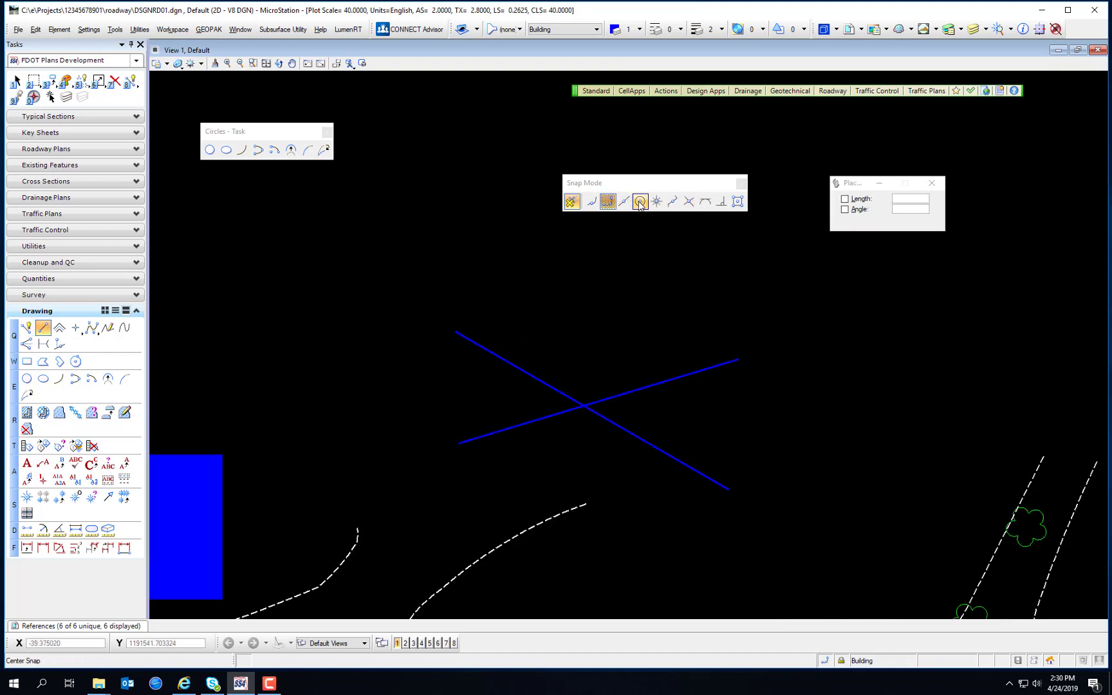
pyautogui.click(688, 202)
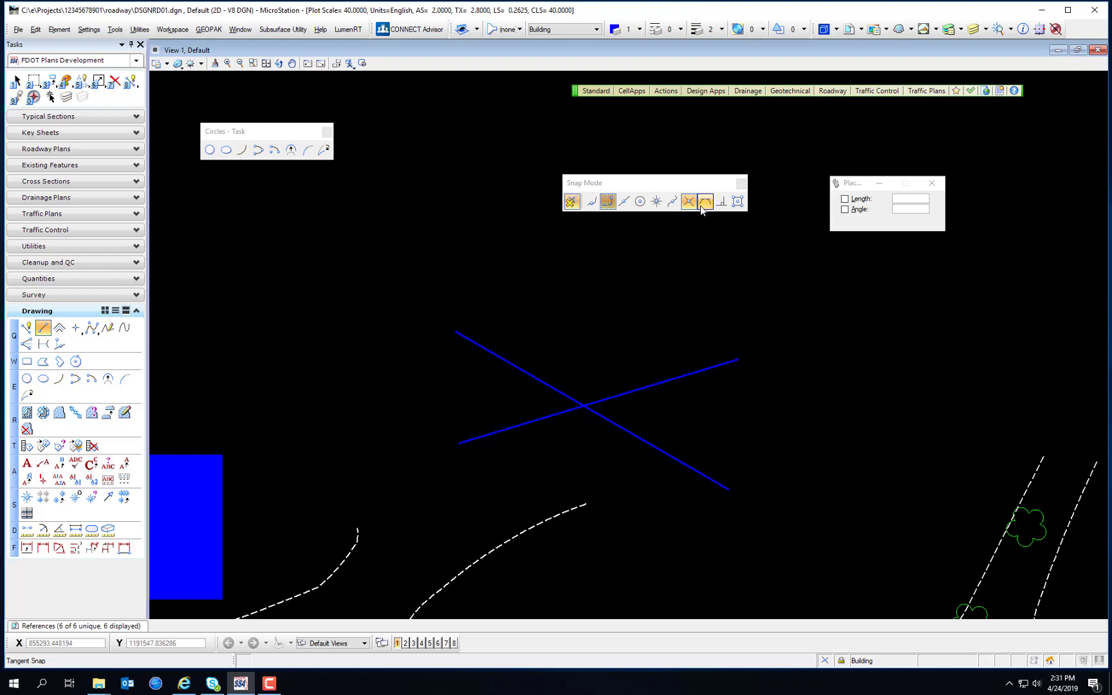
# Step: Show the Multi-snap 2 and Multi-snap 3 tools in the Snap Mode toolbox
pyautogui.rightClick(738, 204)
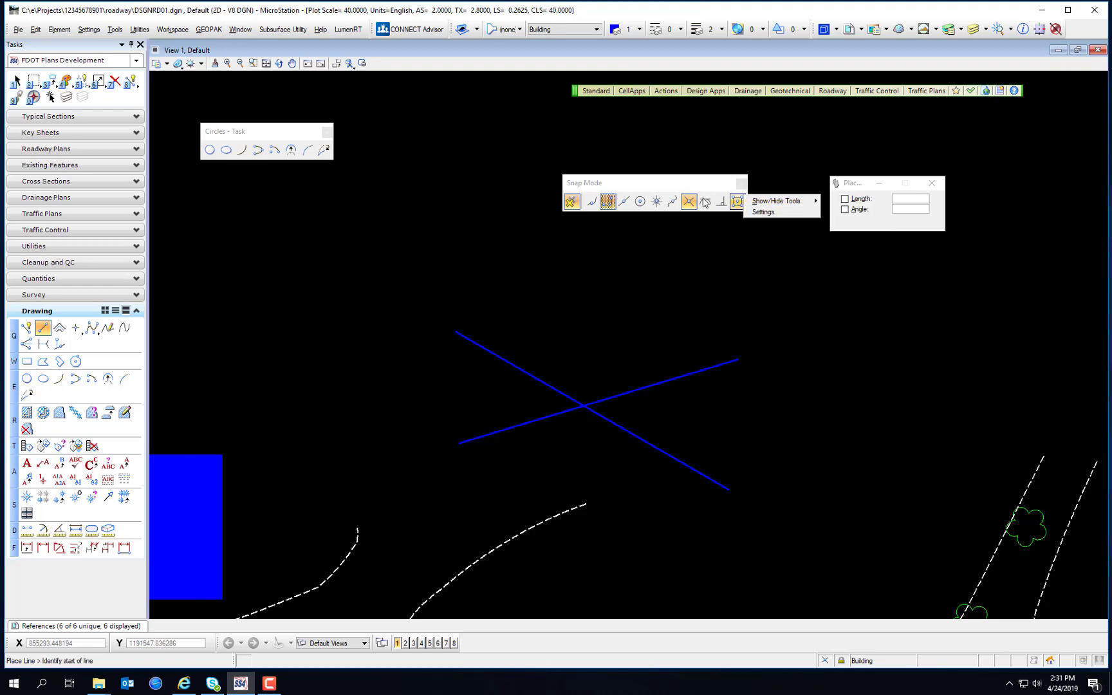
pyautogui.moveTo(775, 201)
pyautogui.click(740, 276)
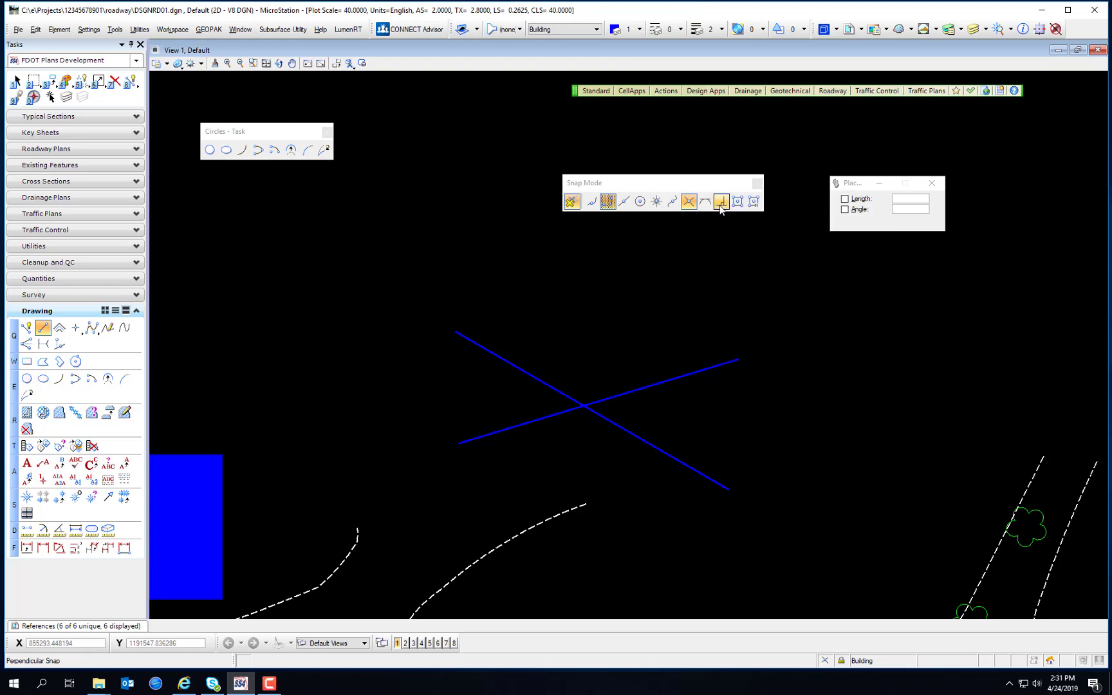
pyautogui.rightClick(720, 206)
pyautogui.click(756, 390)
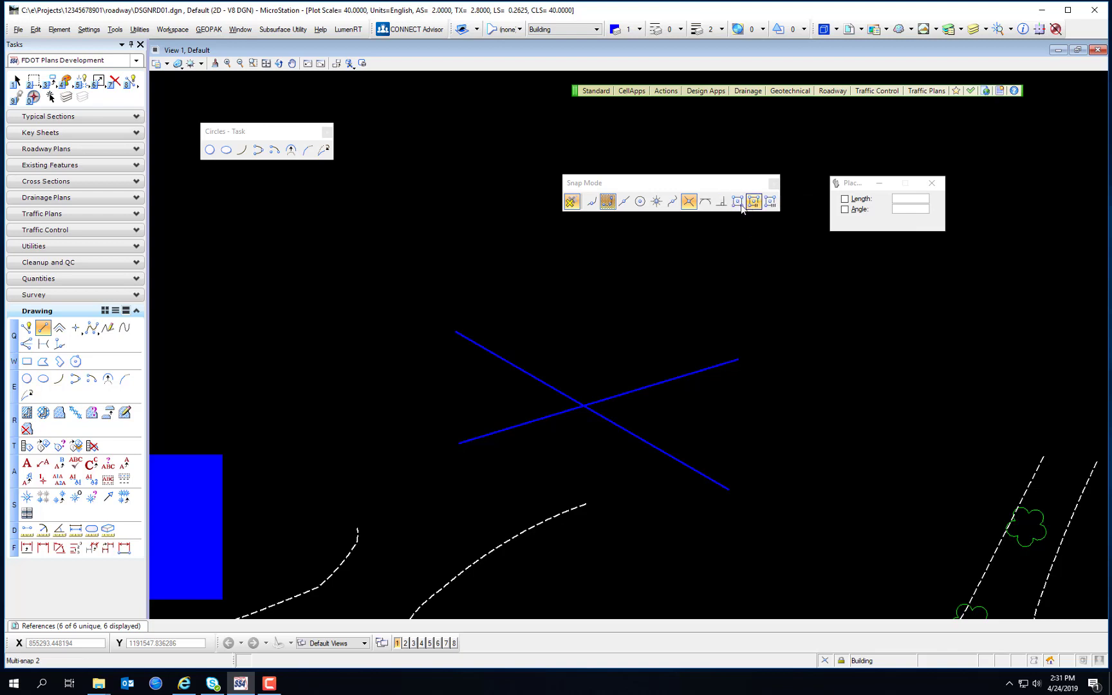
# Step: Open the multi-snap settings and review which snap modes are enabled for Multi-snap 1 and Multi-snap 2
pyautogui.click(738, 203)
pyautogui.click(605, 203)
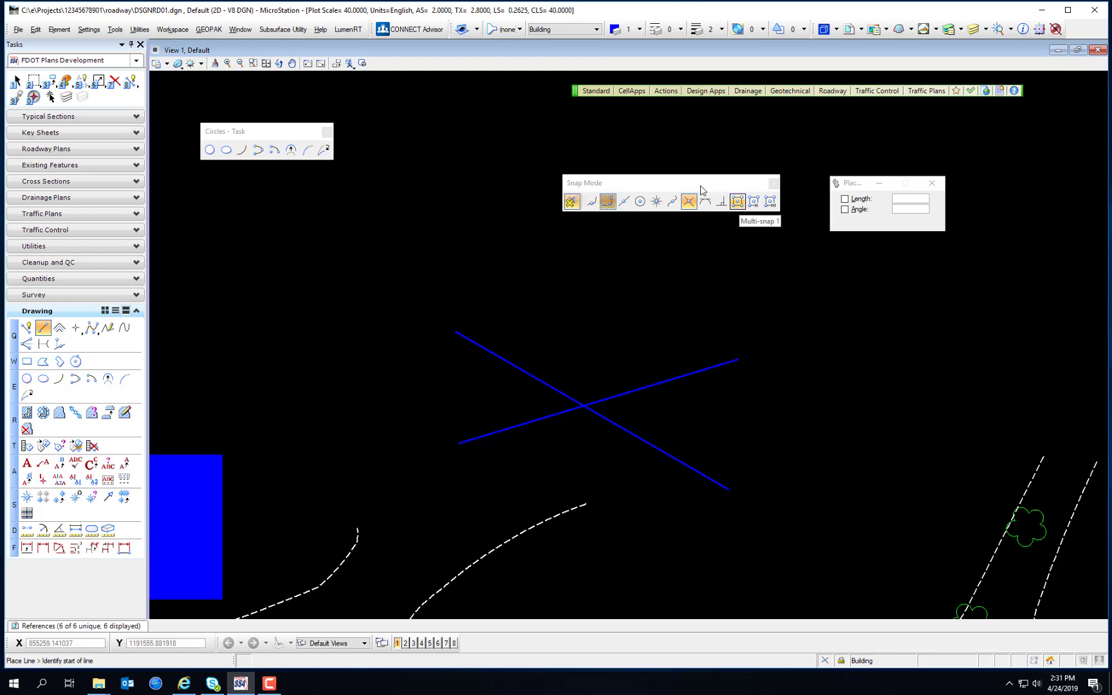
pyautogui.rightClick(774, 196)
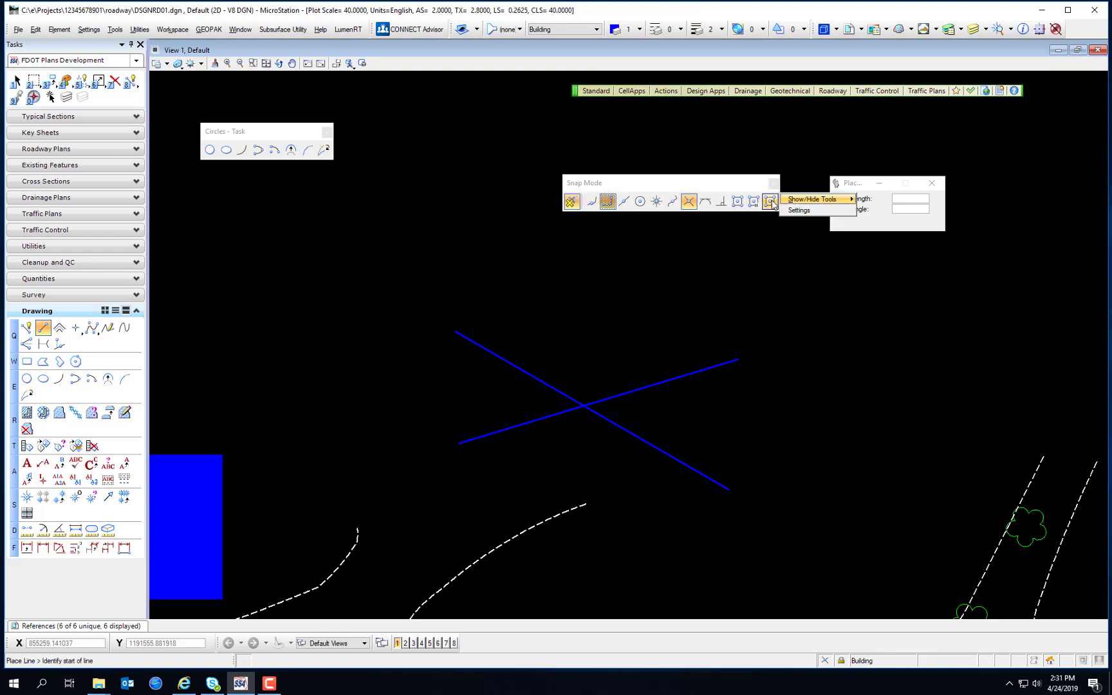
pyautogui.click(834, 208)
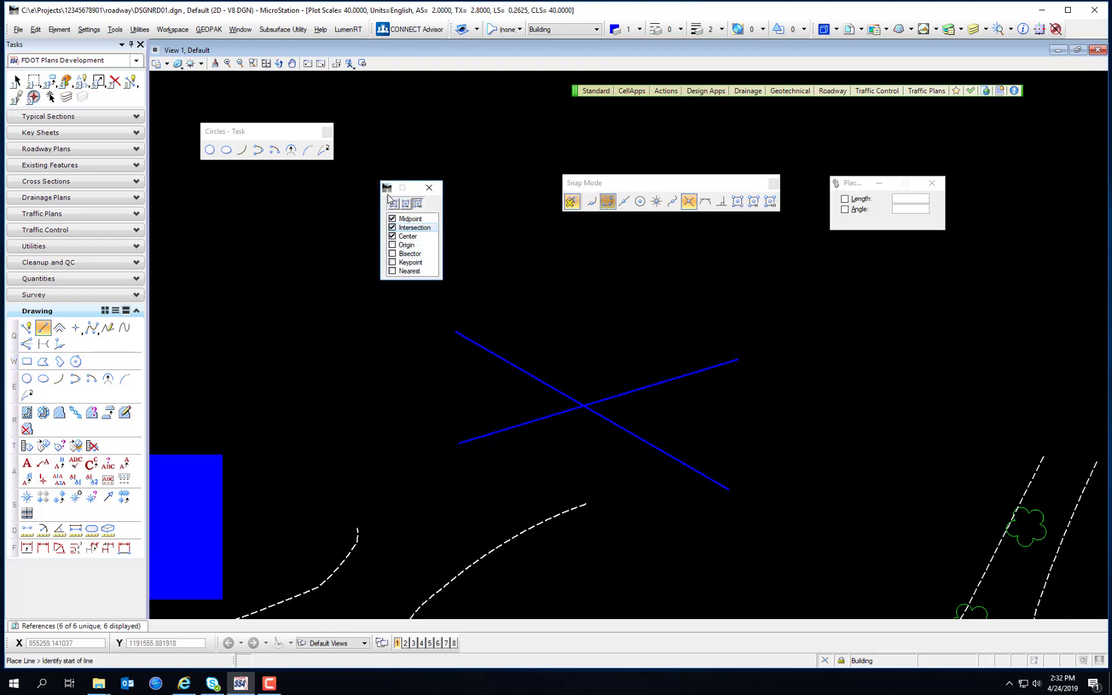
pyautogui.click(392, 204)
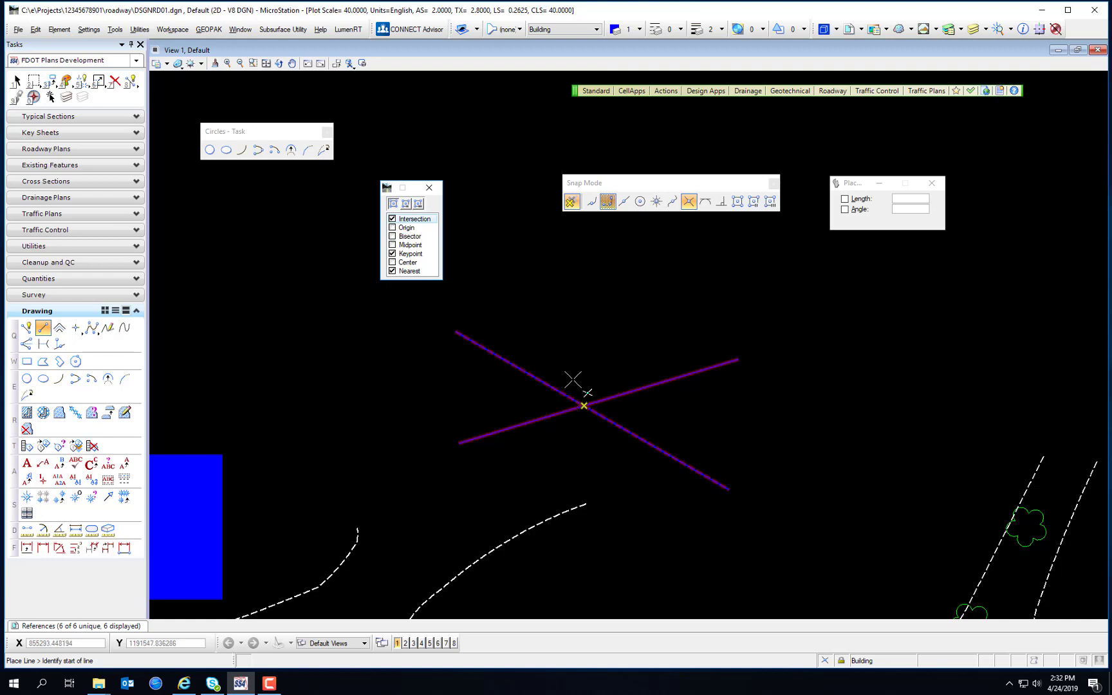
pyautogui.click(406, 204)
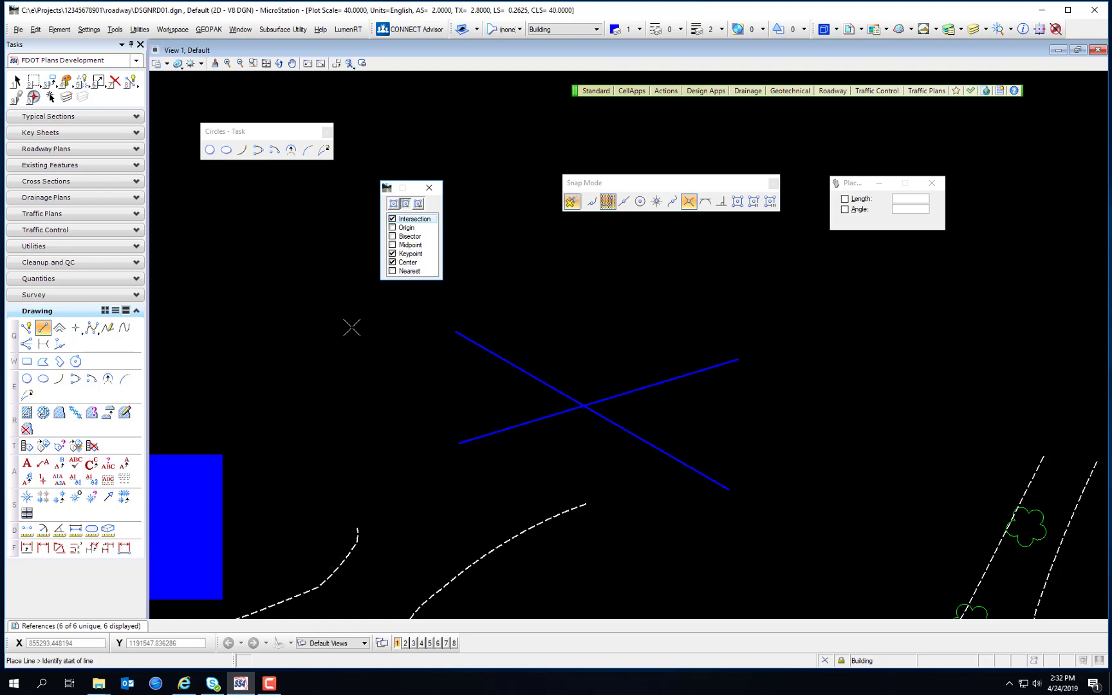
pyautogui.scroll(-3, 337, 368)
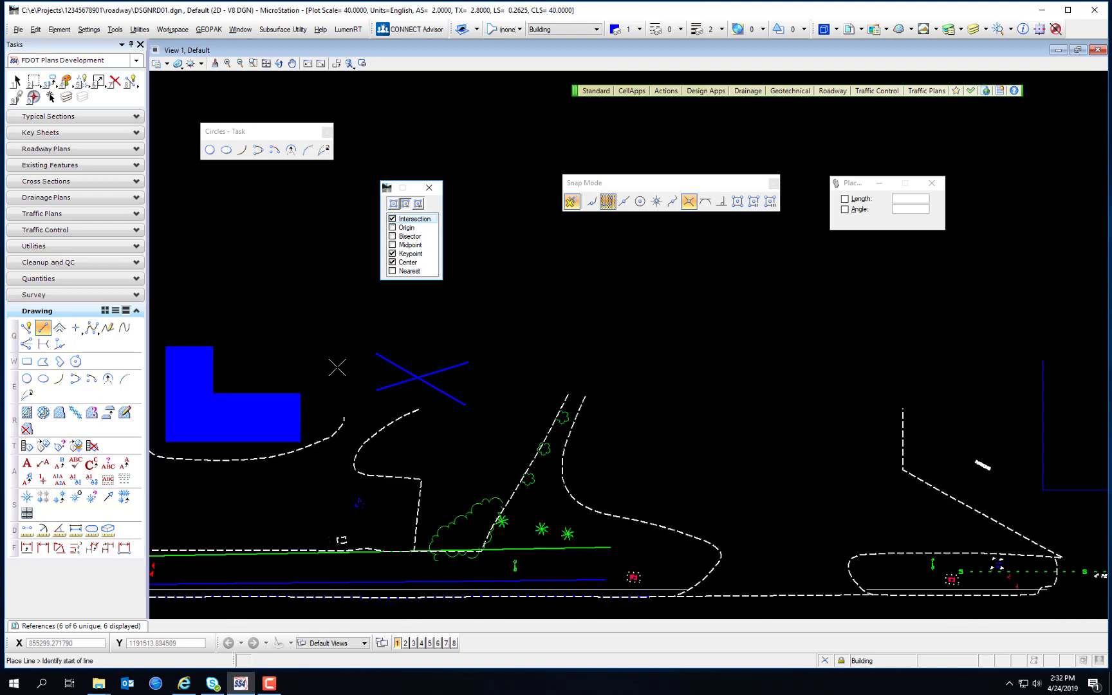
pyautogui.scroll(4, 464, 442)
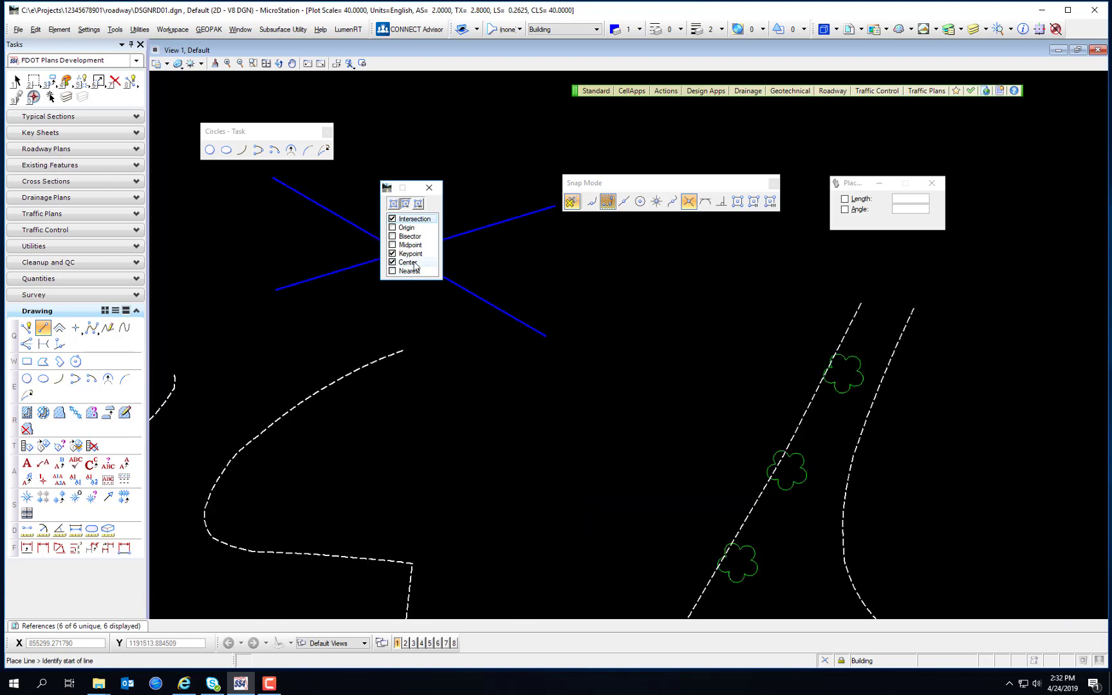
# Step: Enable the Origin snap for Multi-snap 3 and close the multi-snap settings
pyautogui.click(419, 204)
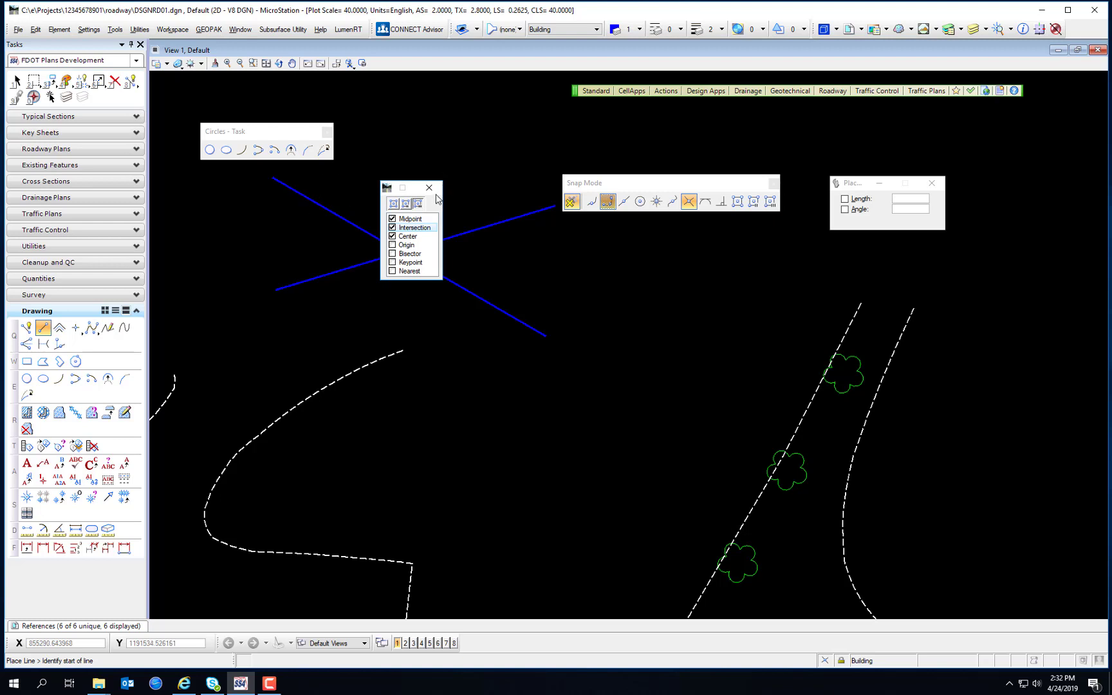
pyautogui.click(391, 237)
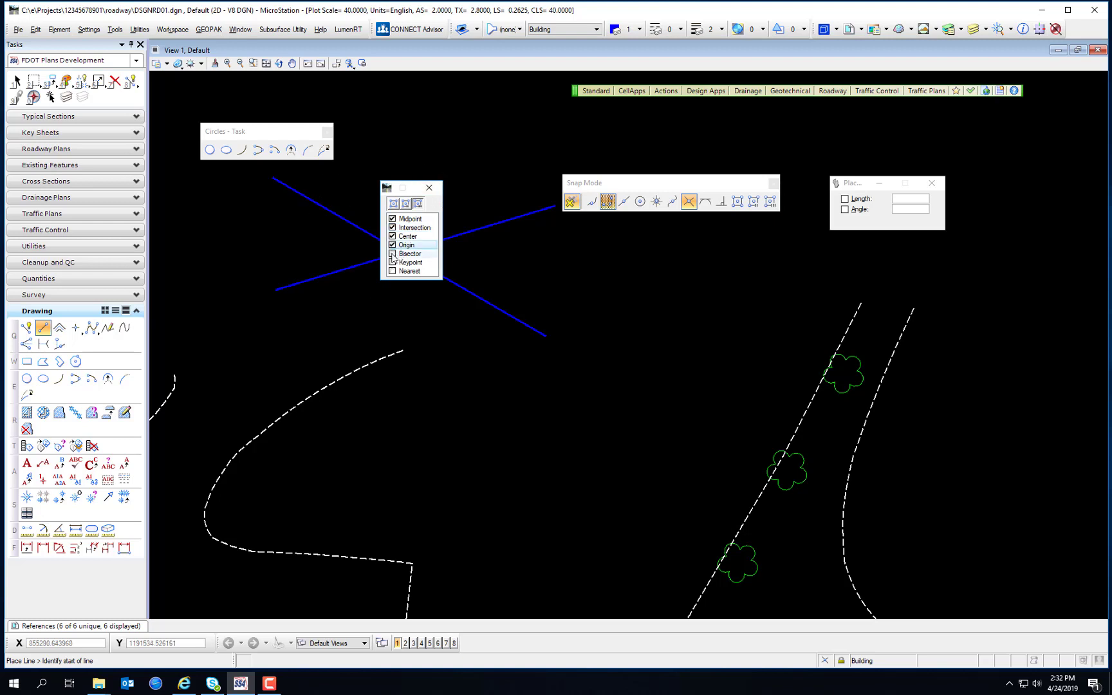
pyautogui.click(429, 188)
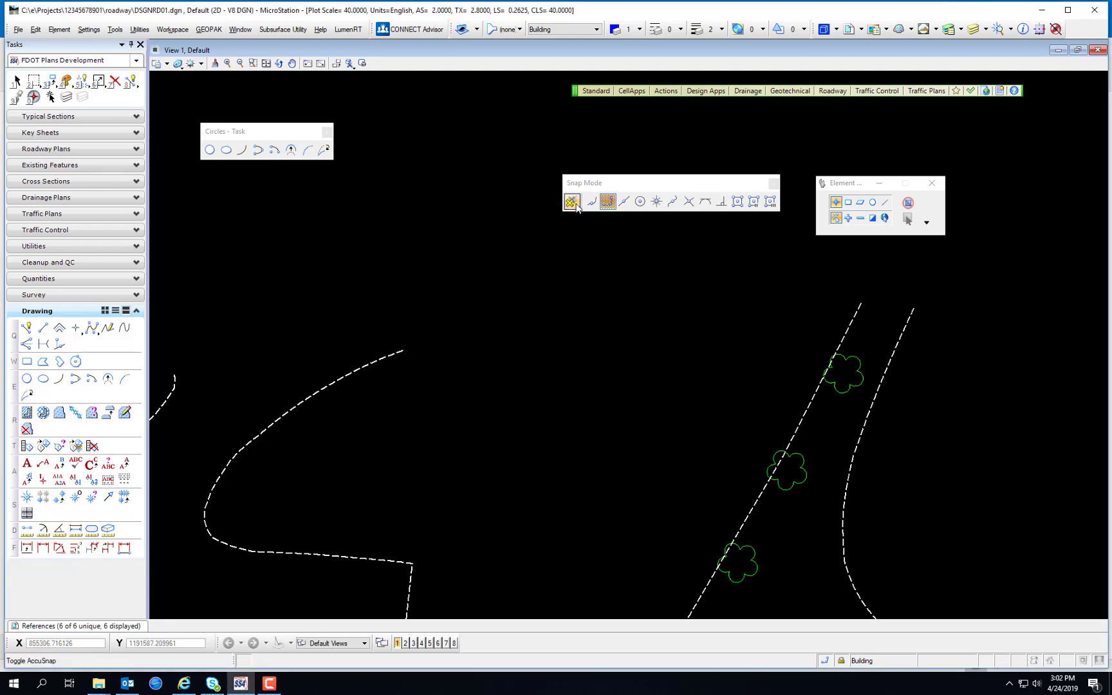
# Step: Turn off AccuSnap and try a tentative keypoint snap at the upper end of the dashed driveway edge with Place SmartLine
pyautogui.press('q')
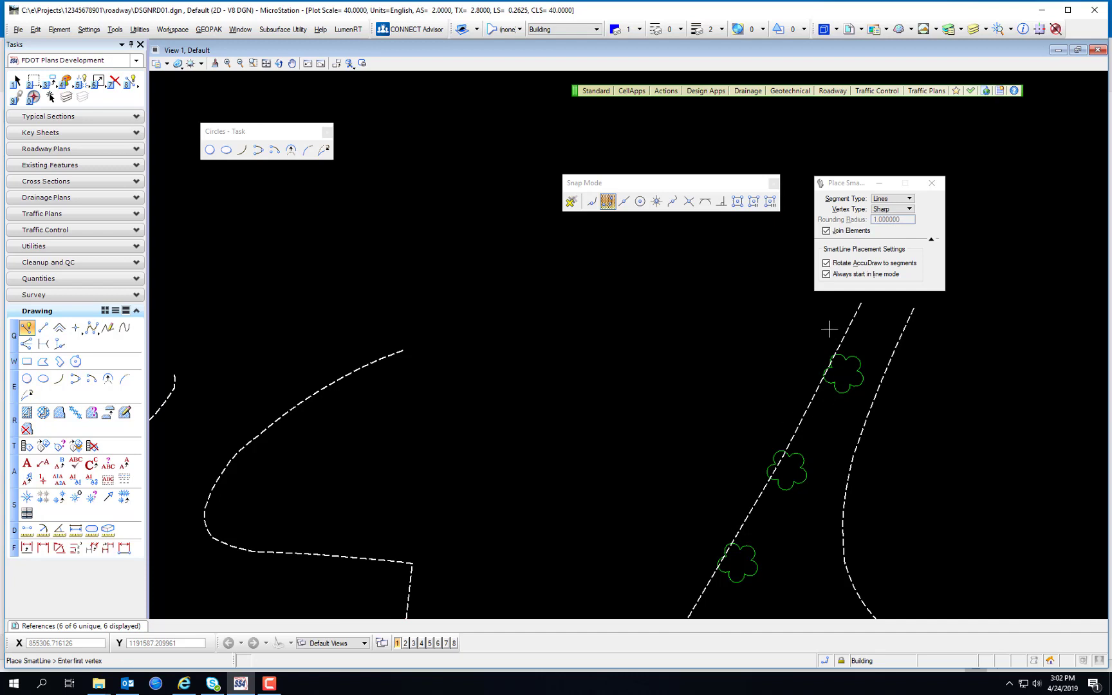
pyautogui.middleClick(382, 358)
pyautogui.middleClick(404, 349)
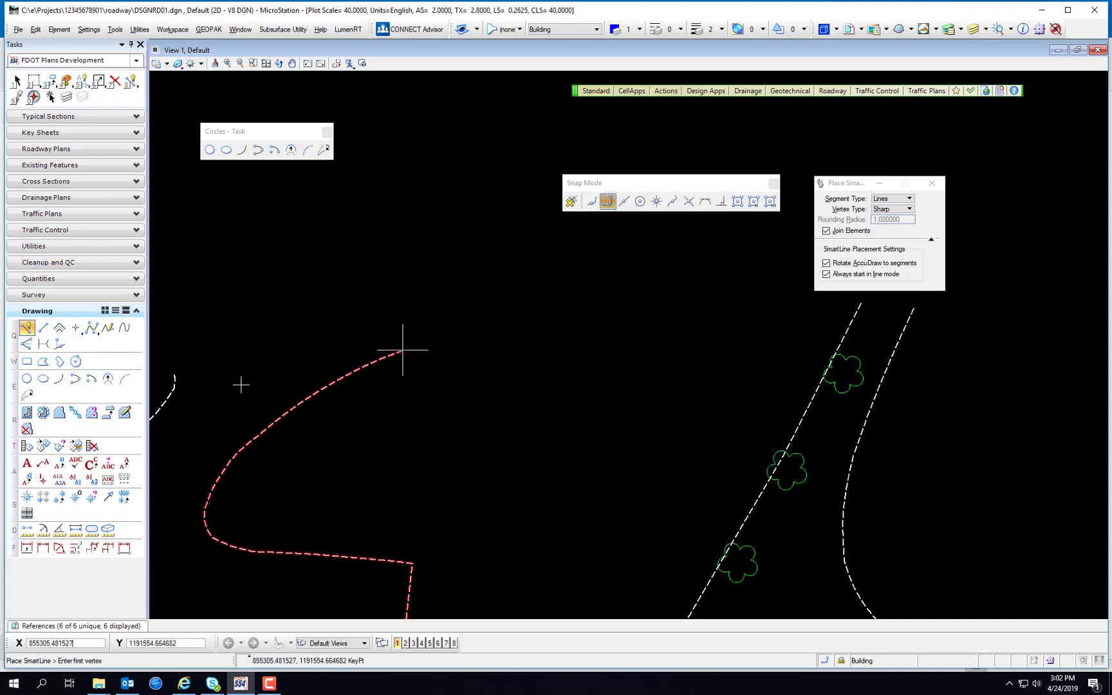
# Step: Try a tentative keypoint snap on the blue L-shaped building and exit Place SmartLine
pyautogui.scroll(-5, 428, 406)
pyautogui.scroll(3, 370, 354)
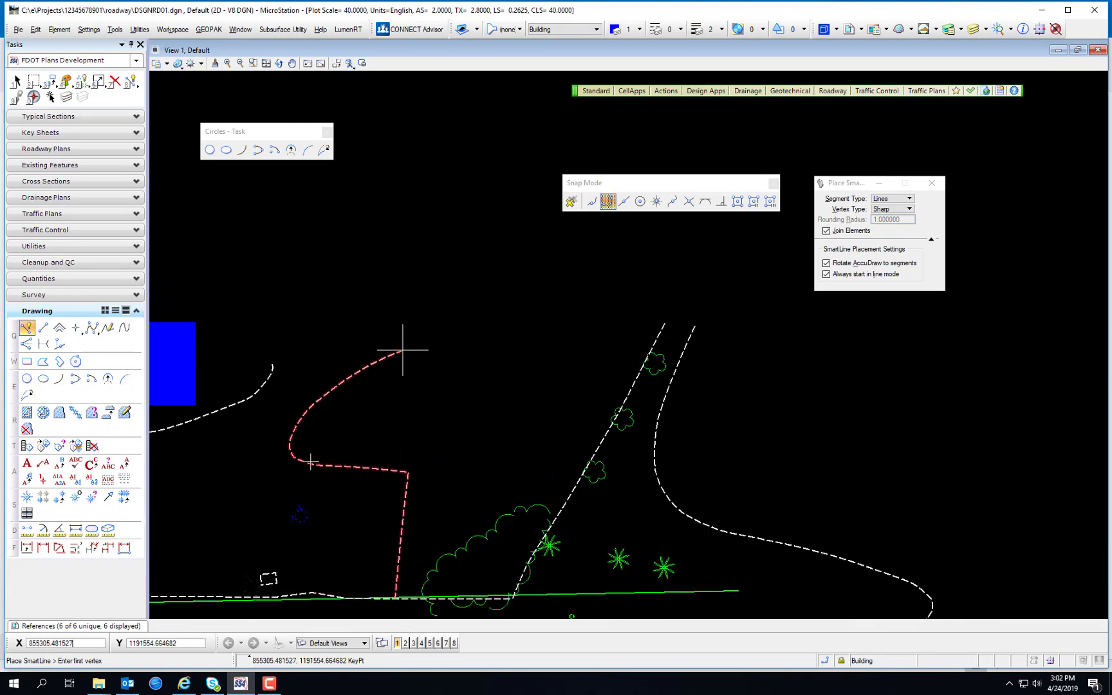
pyautogui.moveTo(437, 602); pyautogui.dragTo(775, 337, button='middle')
pyautogui.moveTo(335, 174); pyautogui.dragTo(665, 462, button='middle')
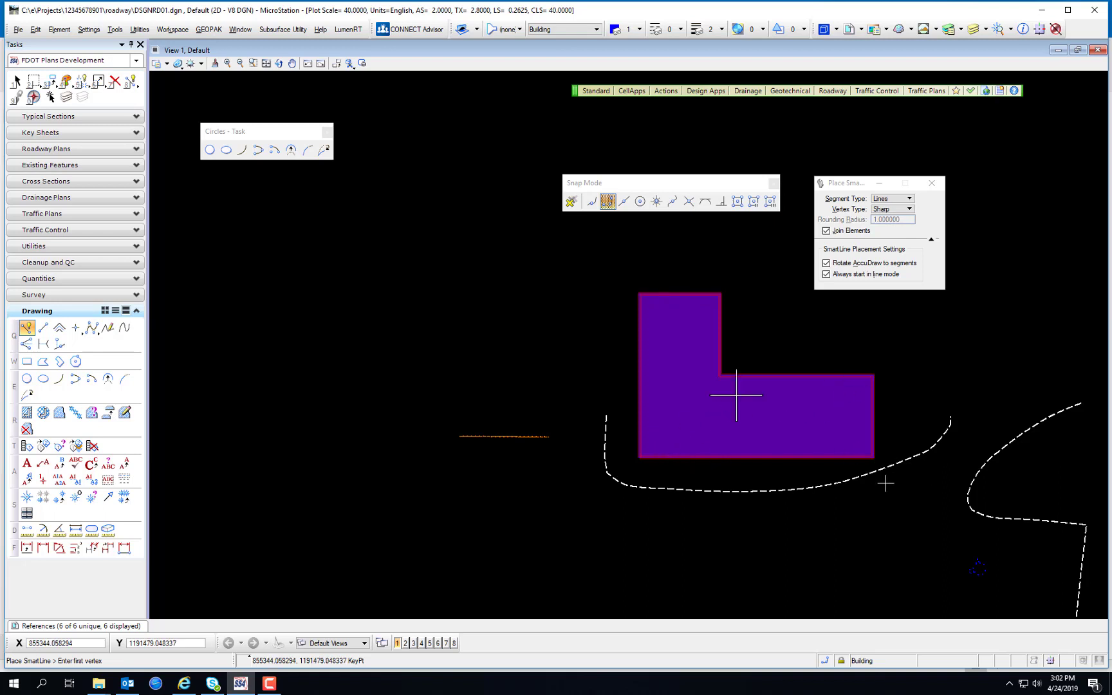
pyautogui.press('Escape')
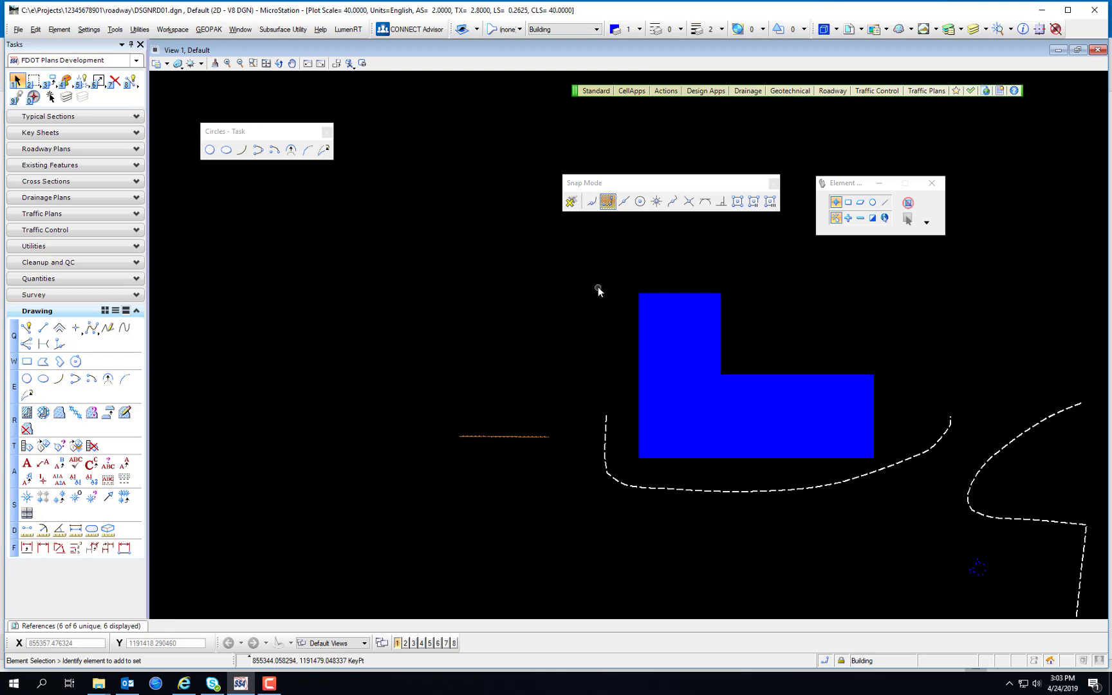
# Step: Turn AccuSnap back on, open its settings and review the General, Elements and Feel options
pyautogui.rightClick(572, 204)
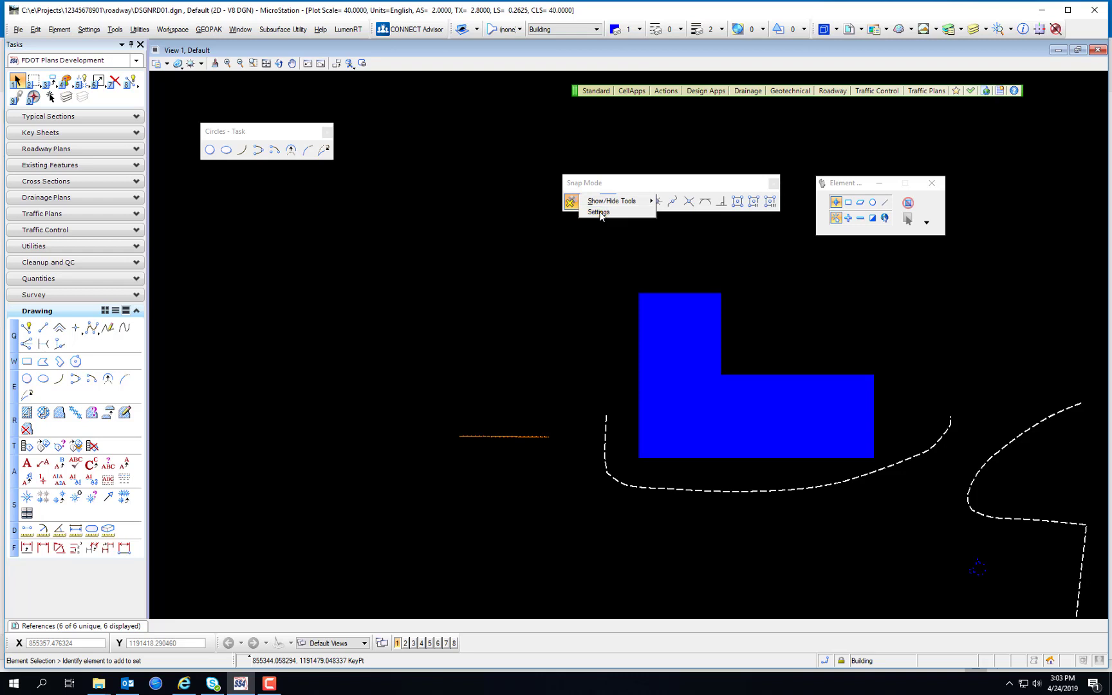
pyautogui.click(600, 214)
pyautogui.moveTo(523, 110); pyautogui.dragTo(513, 208)
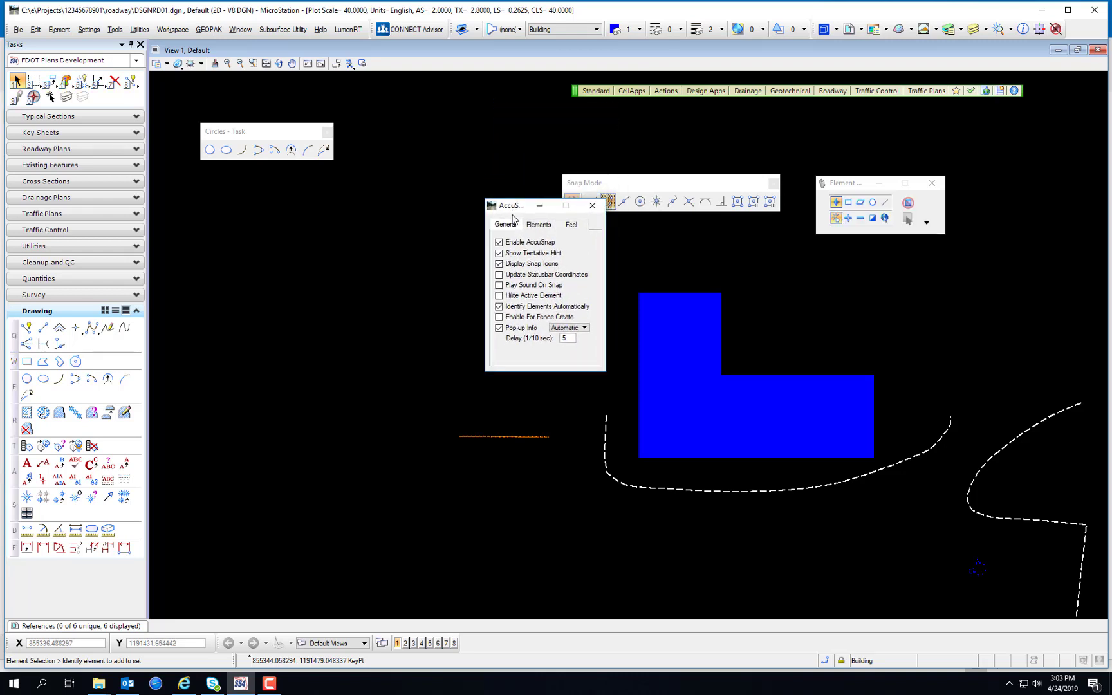
pyautogui.click(538, 224)
pyautogui.click(572, 225)
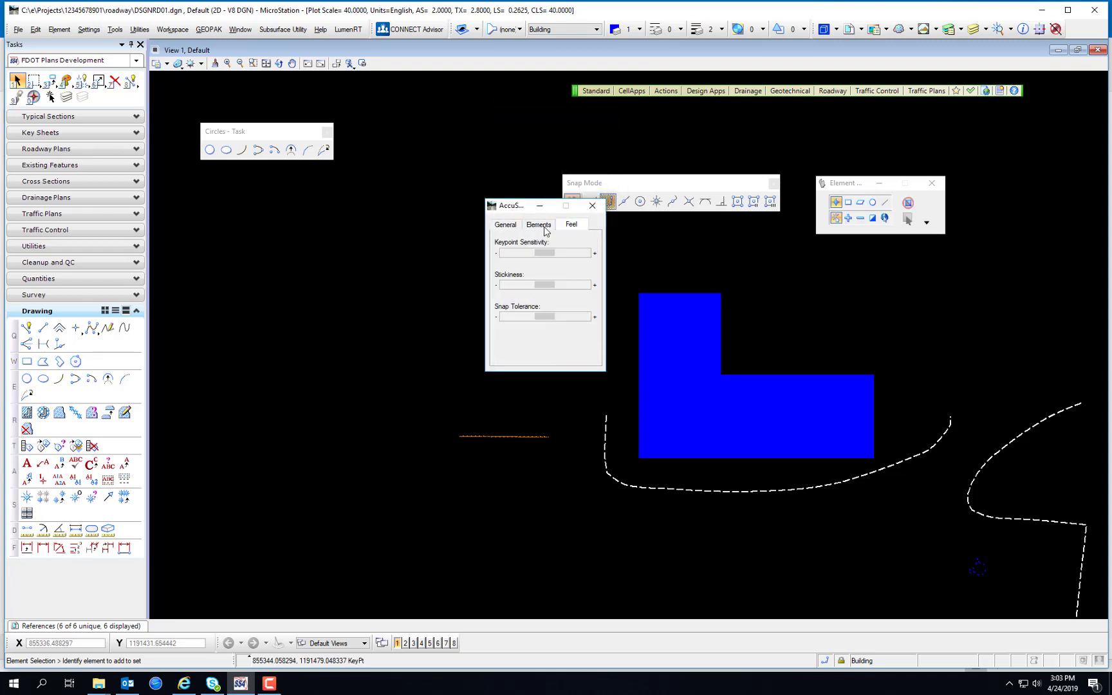
pyautogui.click(506, 224)
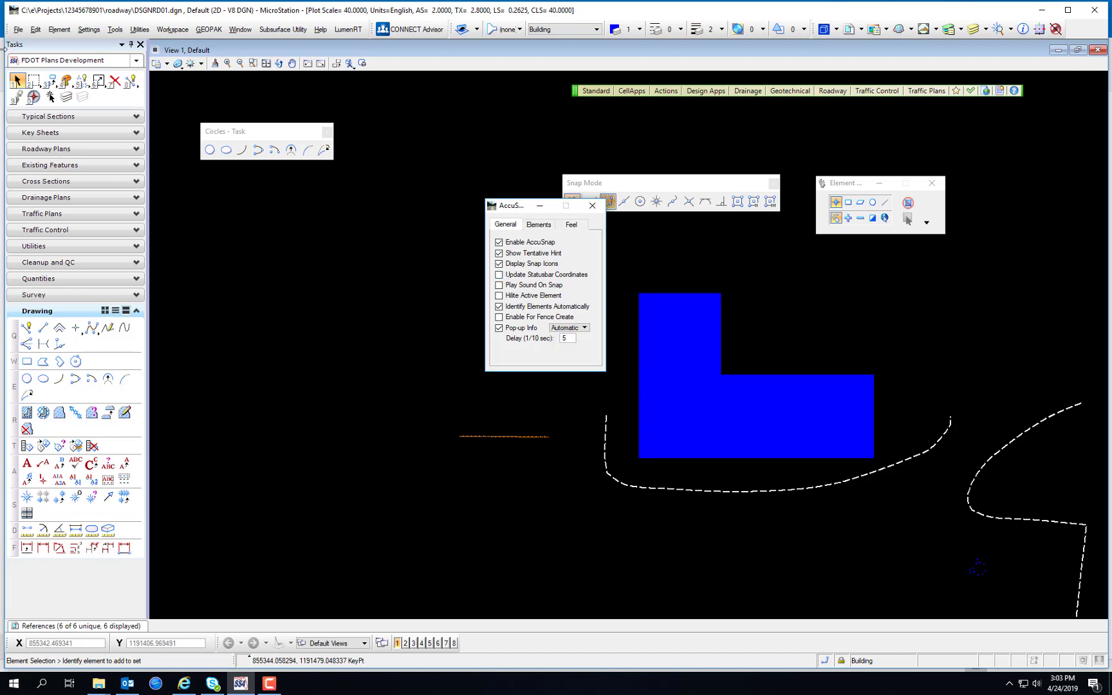
# Step: Open the AccuSnap settings again through the application's snap settings and move the dialog clear of the Snap Mode toolbox
pyautogui.click(94, 30)
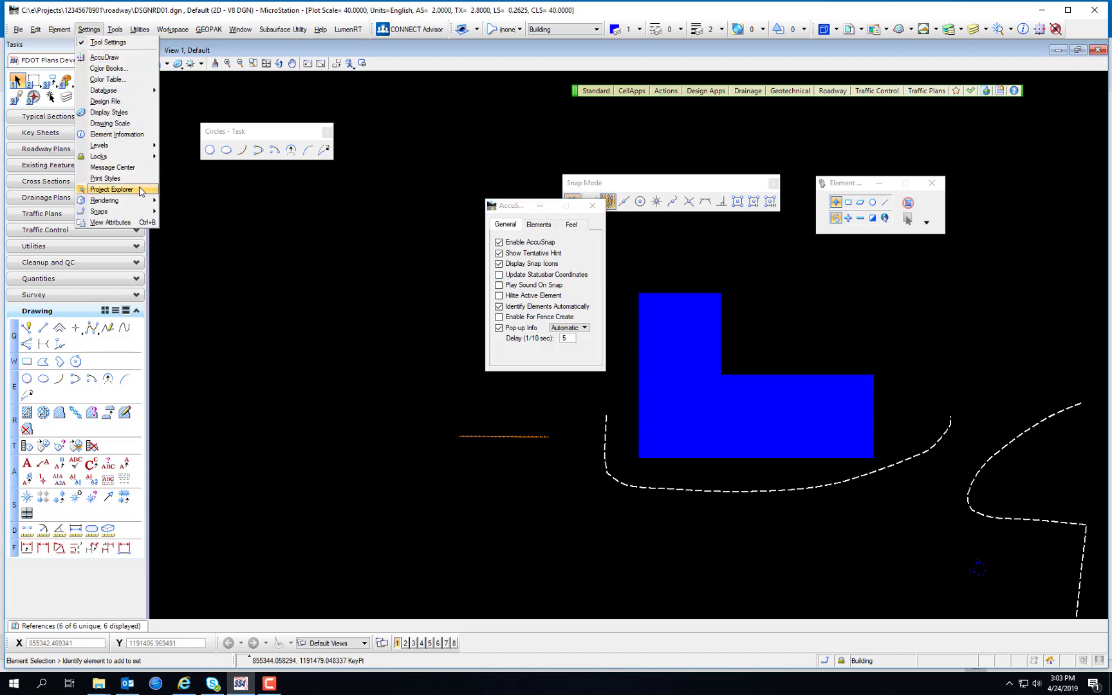
pyautogui.moveTo(141, 212)
pyautogui.click(186, 223)
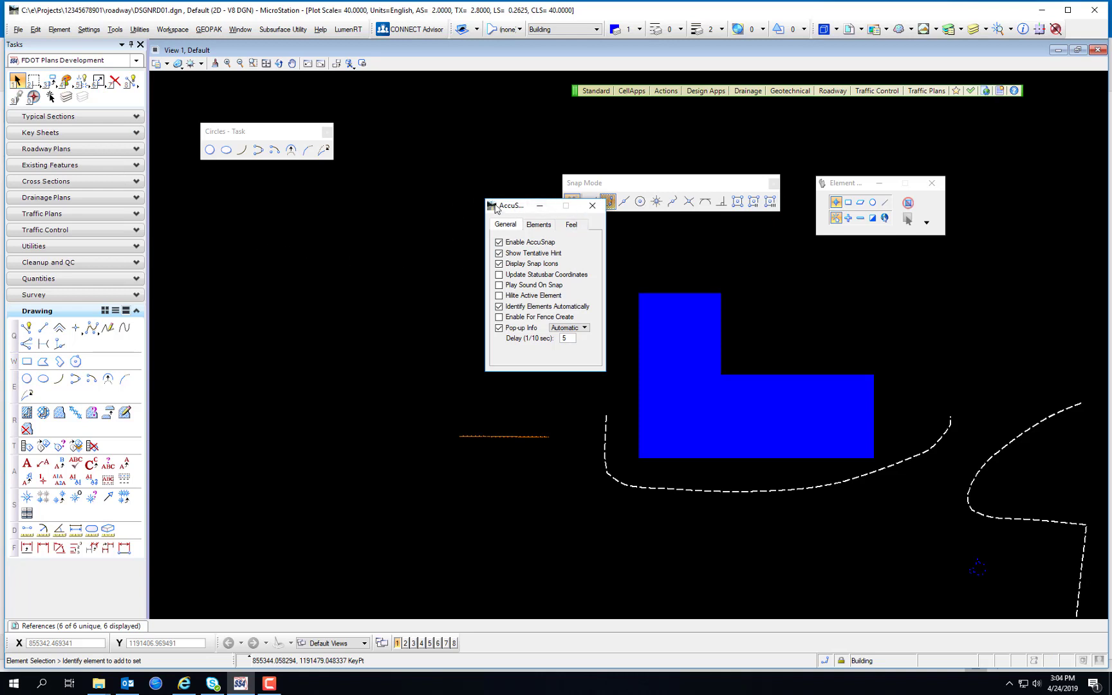
pyautogui.moveTo(508, 206); pyautogui.dragTo(465, 242)
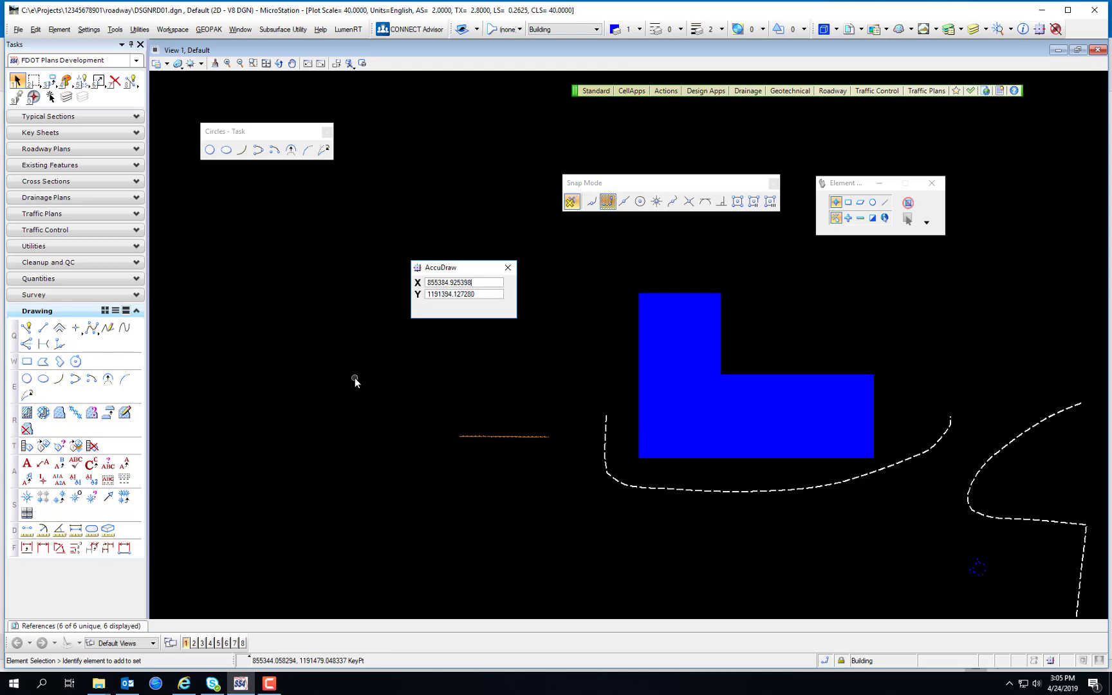
# Step: Dock the AccuDraw window and start a SmartLine in the empty area west of the blue building with an X distance of 10
pyautogui.moveTo(457, 268); pyautogui.dragTo(317, 648)
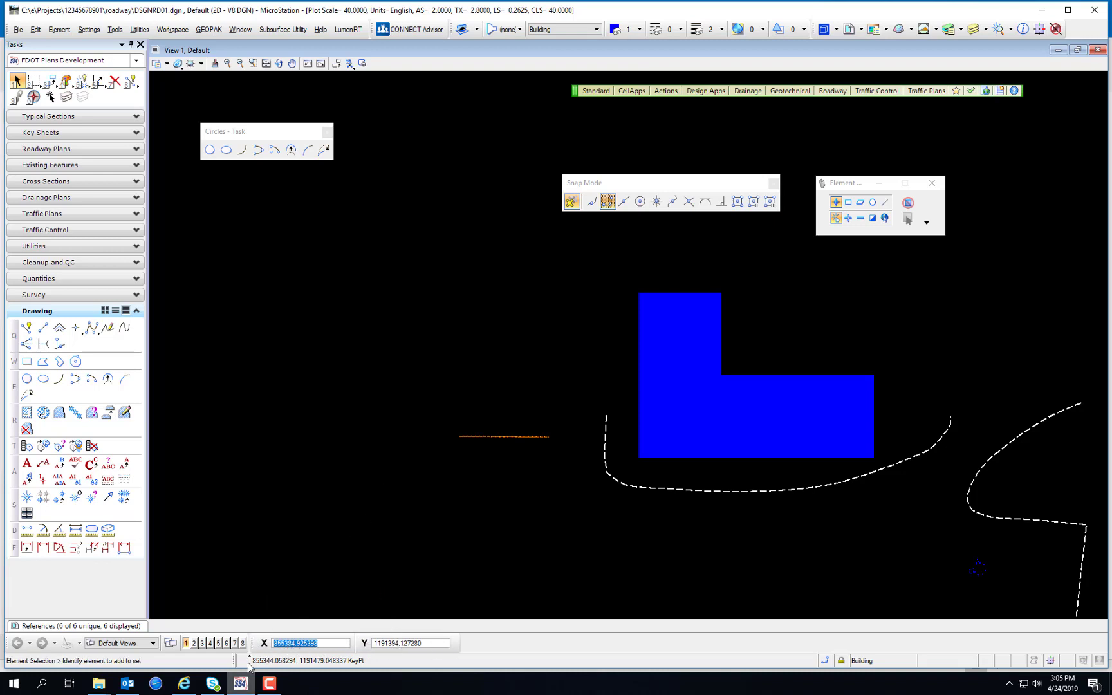
pyautogui.click(27, 330)
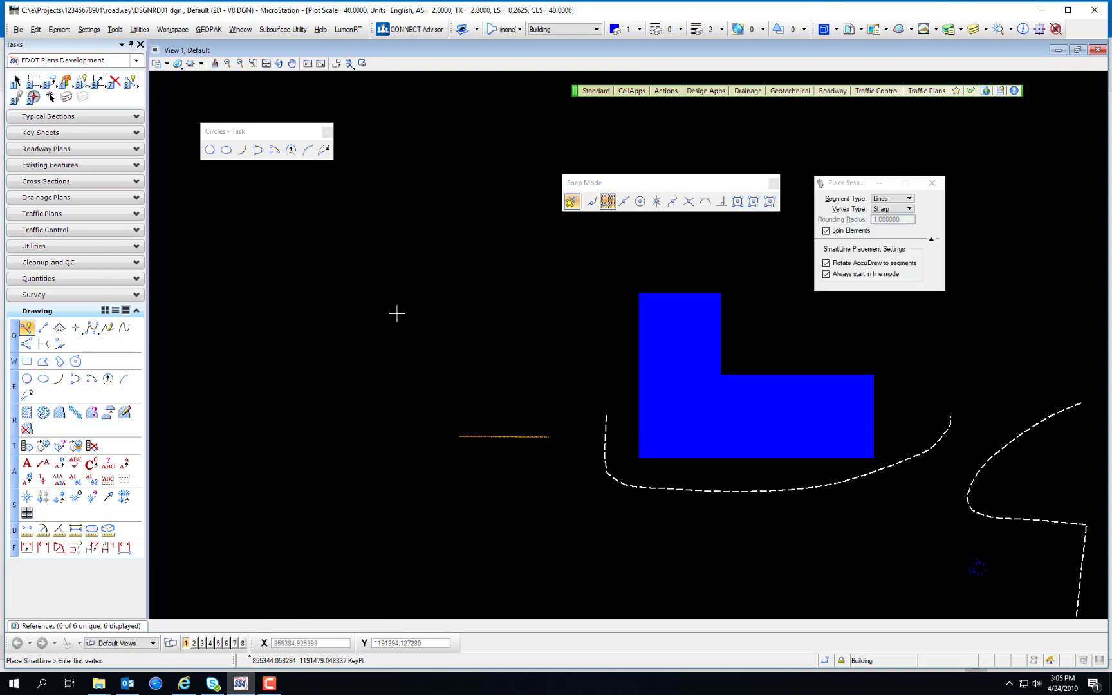
pyautogui.click(386, 310)
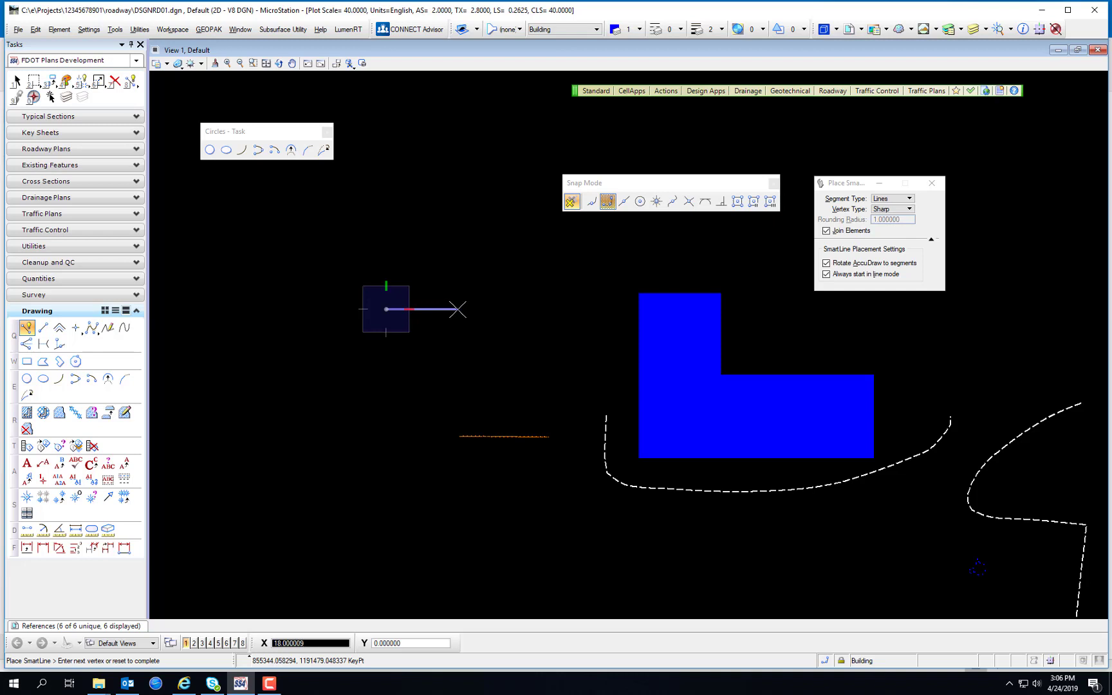
pyautogui.write('10')
pyautogui.press('Tab')
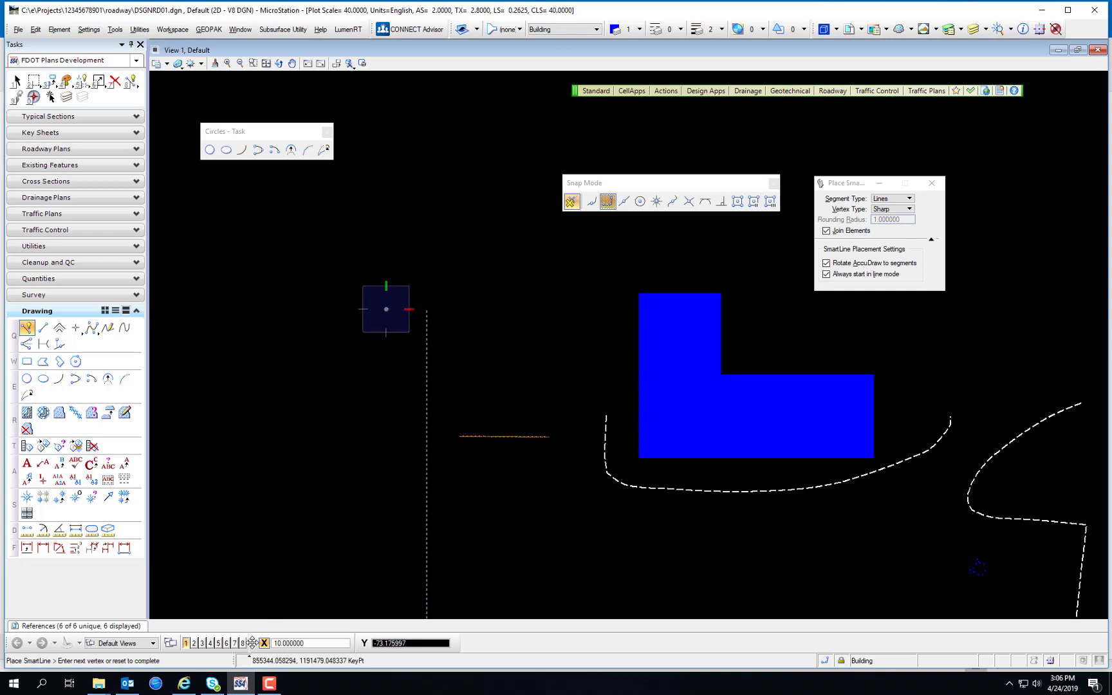
# Step: Undock AccuDraw as a floating window and cancel the unfinished SmartLine
pyautogui.moveTo(253, 642); pyautogui.dragTo(321, 386)
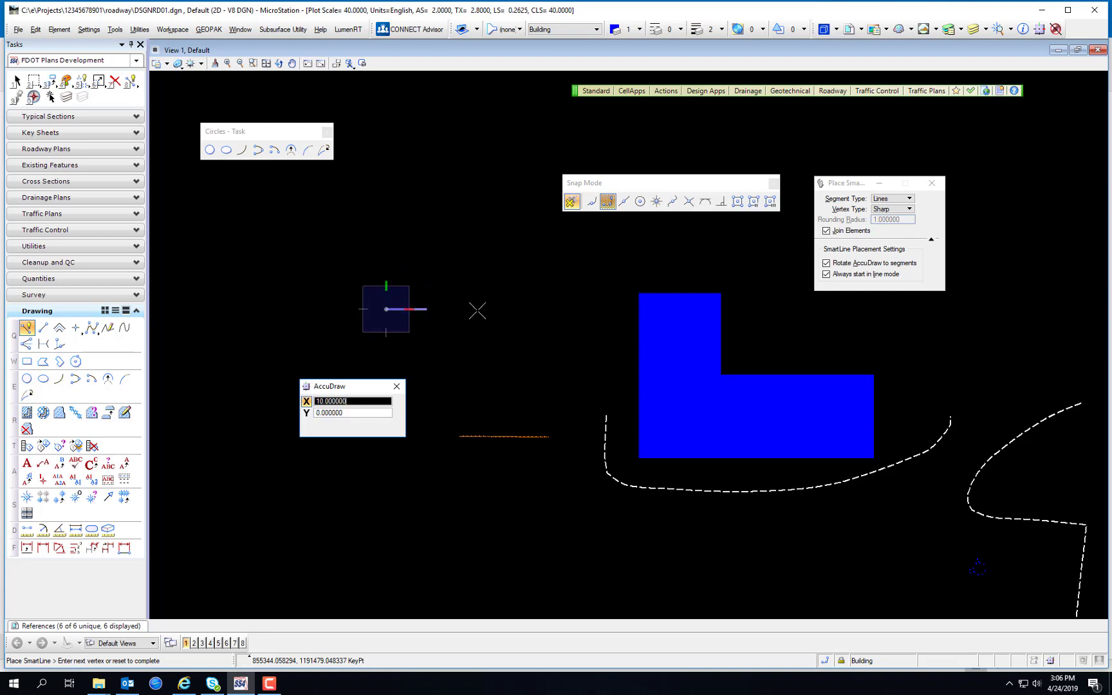
pyautogui.rightClick(478, 311)
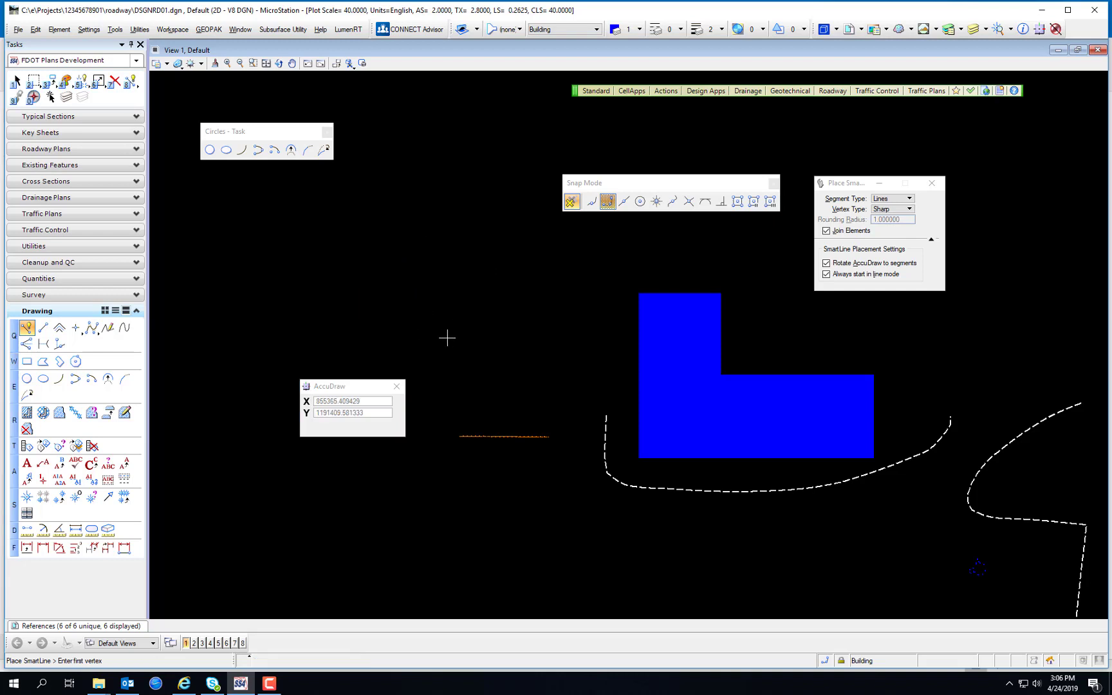
# Step: Switch AccuDraw to polar coordinates and place a SmartLine segment 10 long at 15 degrees in the empty area west of the blue building
pyautogui.press('space')
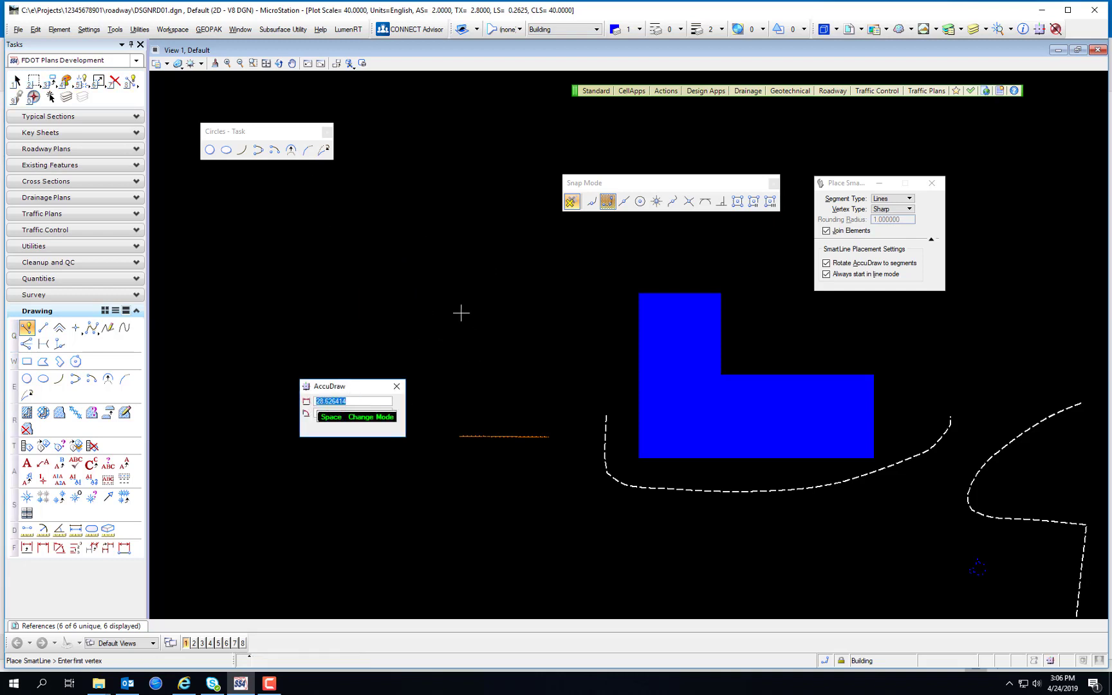
pyautogui.click(351, 345)
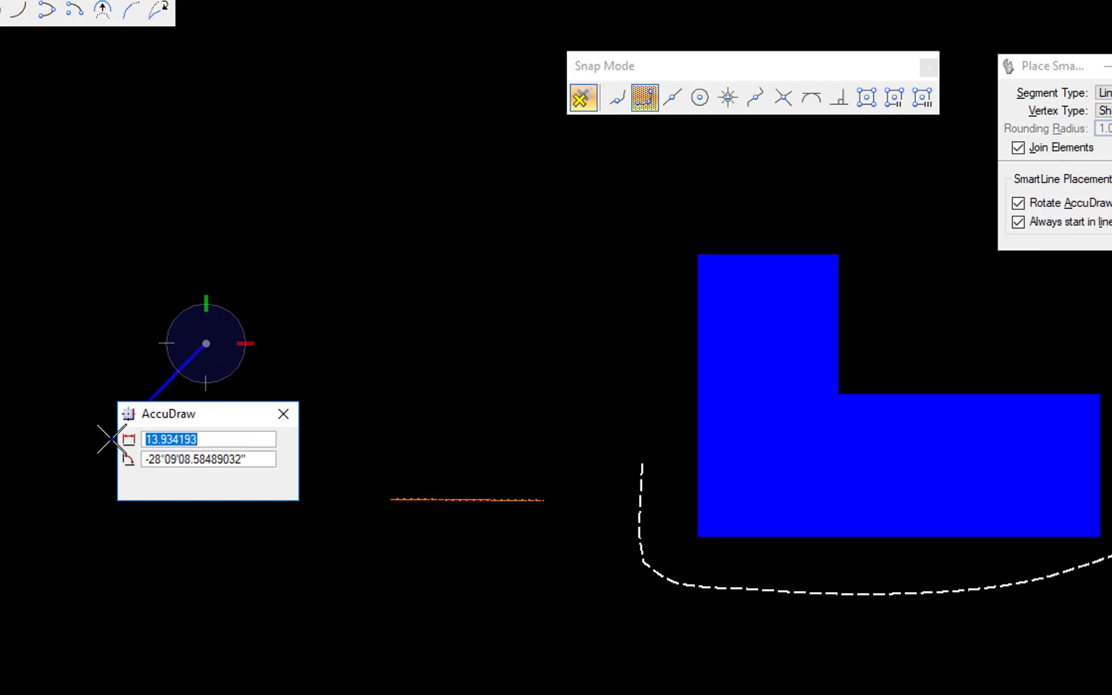
pyautogui.write('10')
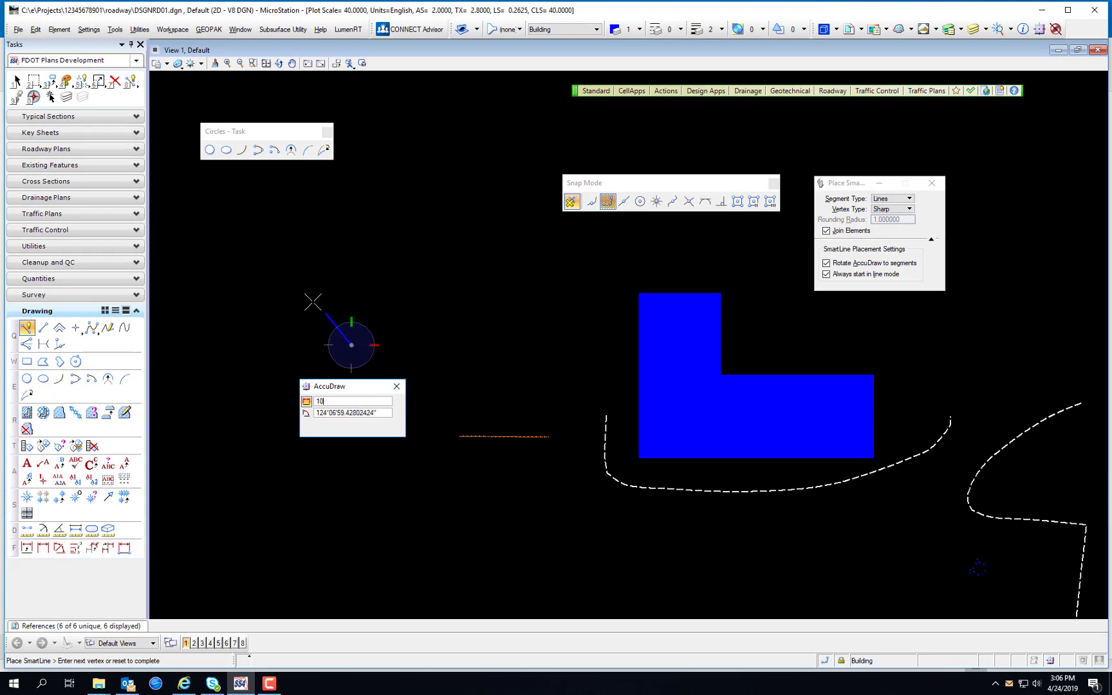
pyautogui.press('Tab')
pyautogui.write('15')
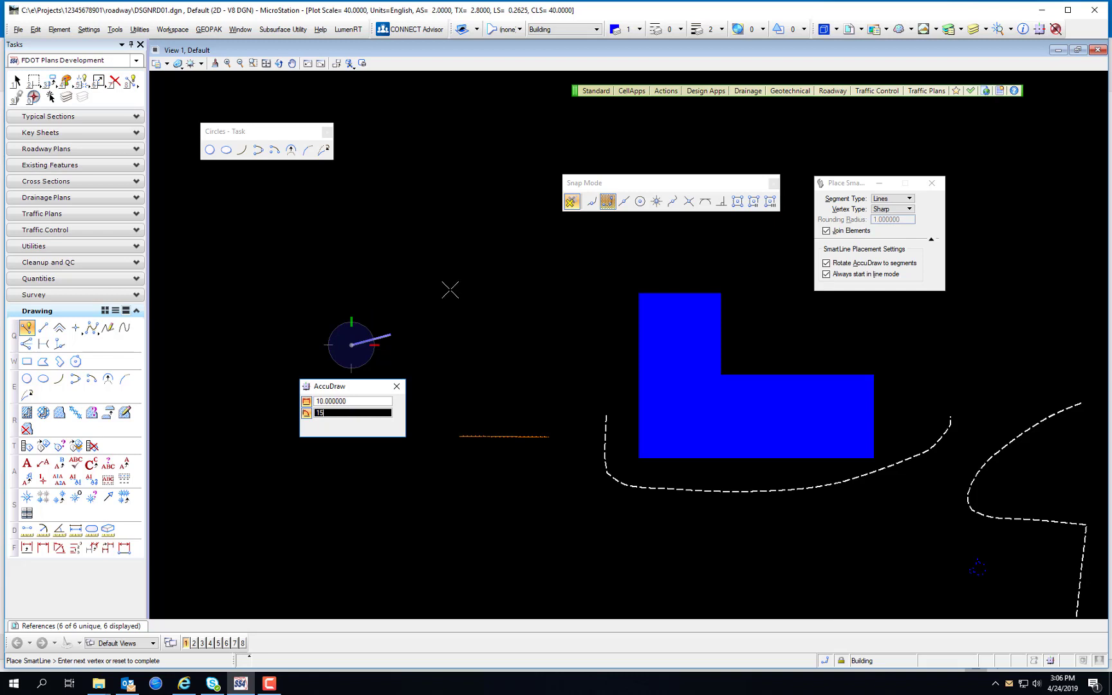
pyautogui.click(451, 290)
pyautogui.rightClick(478, 405)
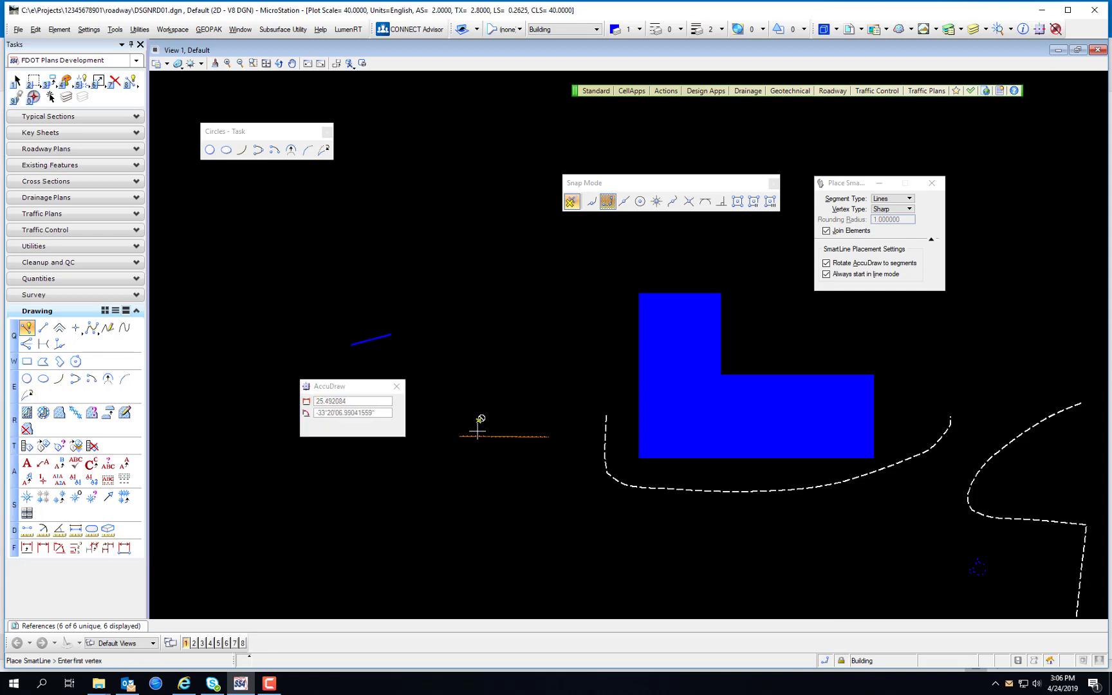
# Step: Select the short angled line west of the blue building and delete it
pyautogui.click(17, 80)
pyautogui.moveTo(337, 314); pyautogui.dragTo(434, 385)
pyautogui.press('Delete')
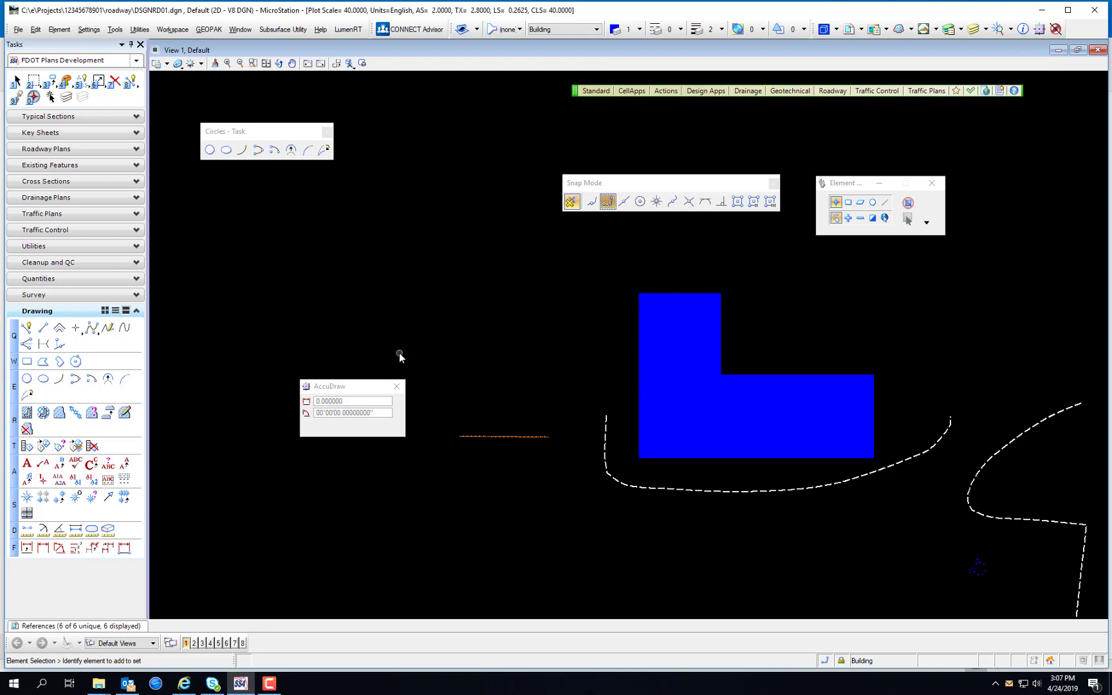
# Step: Start a SmartLine in the empty area west of the building and toggle AccuDraw between rectangular and polar coordinates, ending in polar mode
pyautogui.click(352, 389)
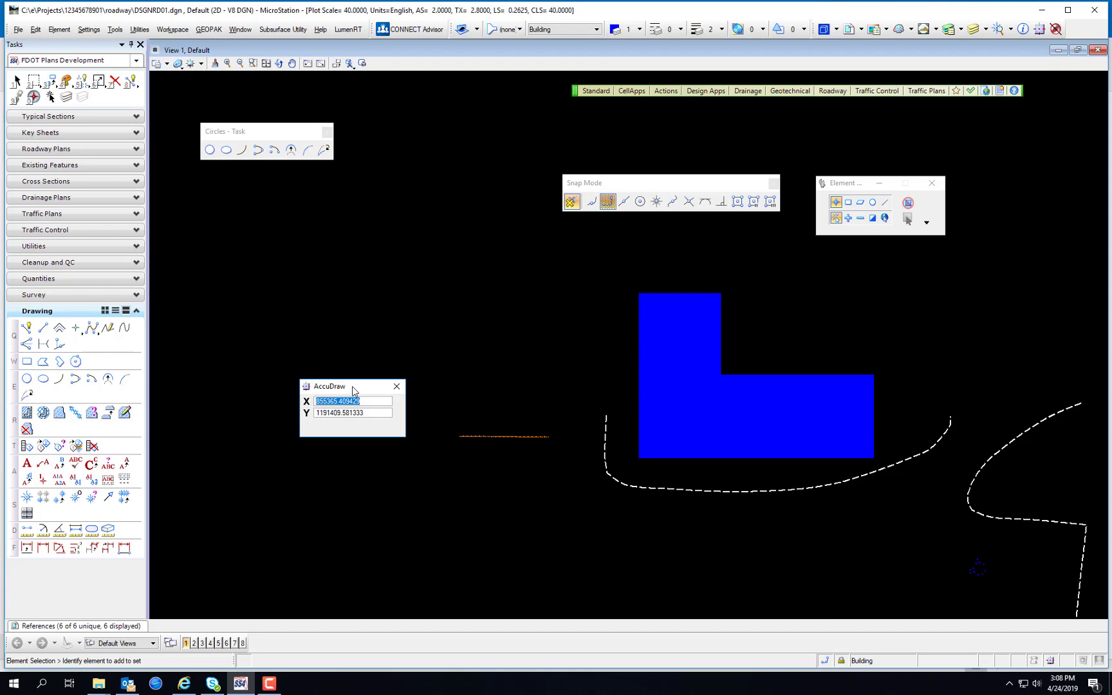
pyautogui.click(27, 328)
pyautogui.click(377, 321)
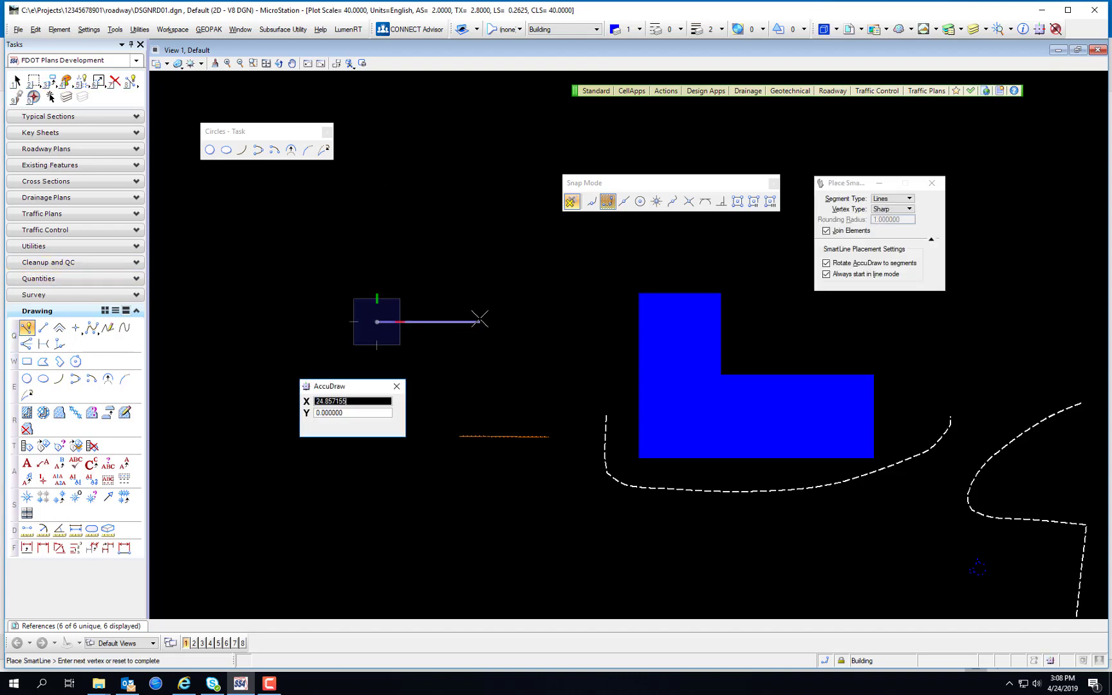
pyautogui.press('space')
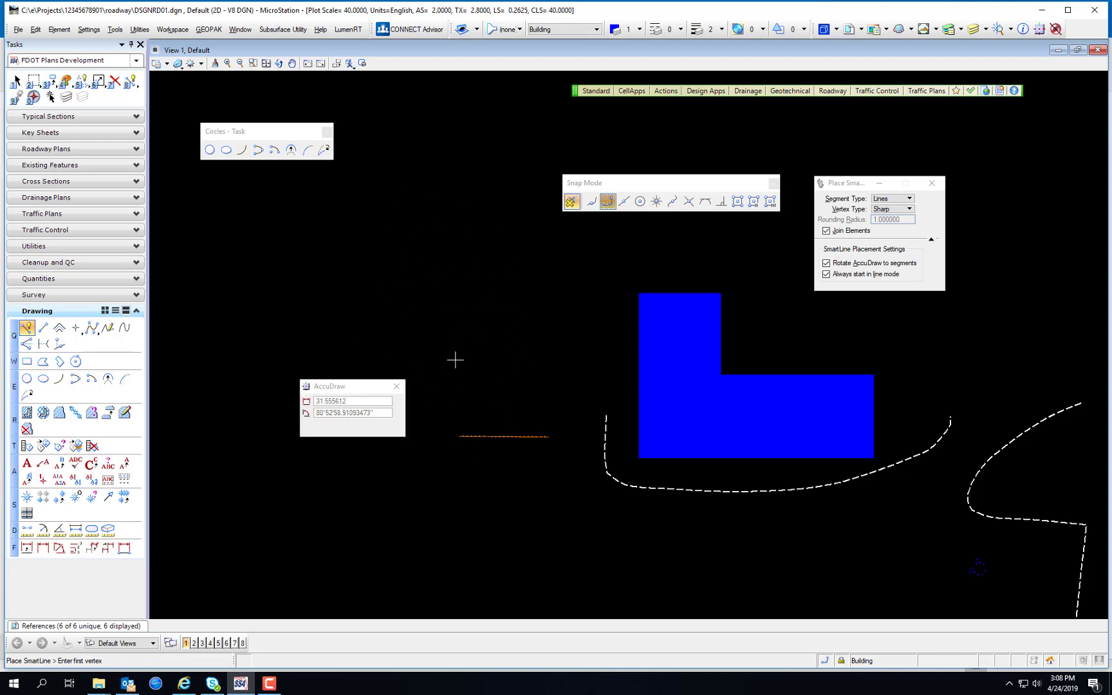
pyautogui.click(357, 312)
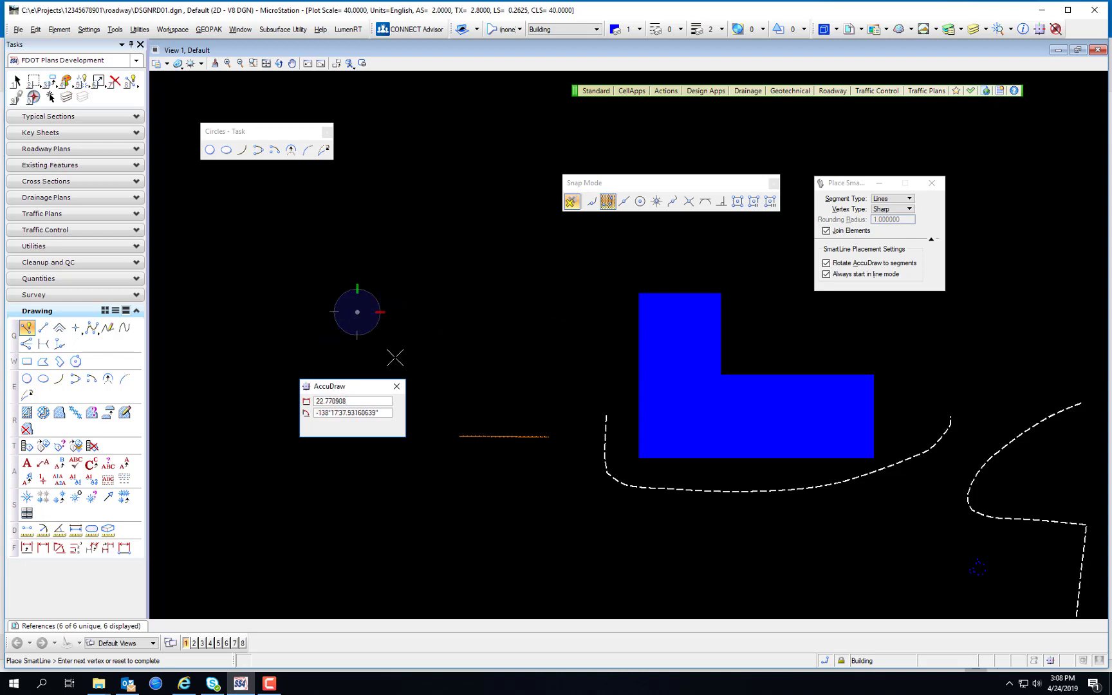
pyautogui.press('space')
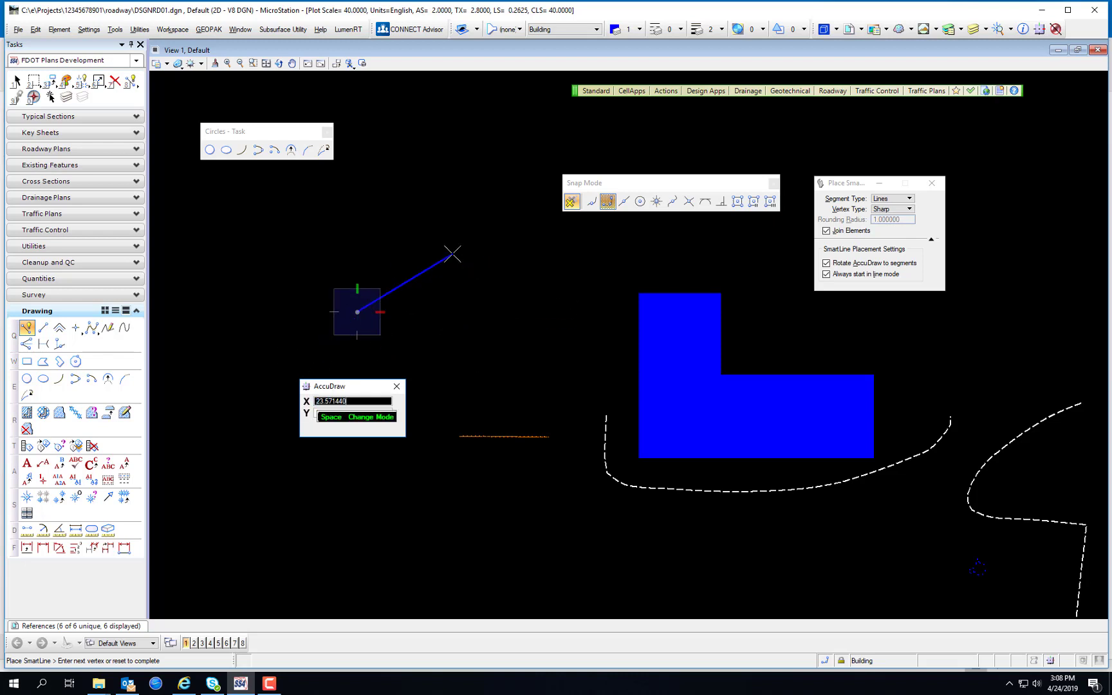
pyautogui.press('space')
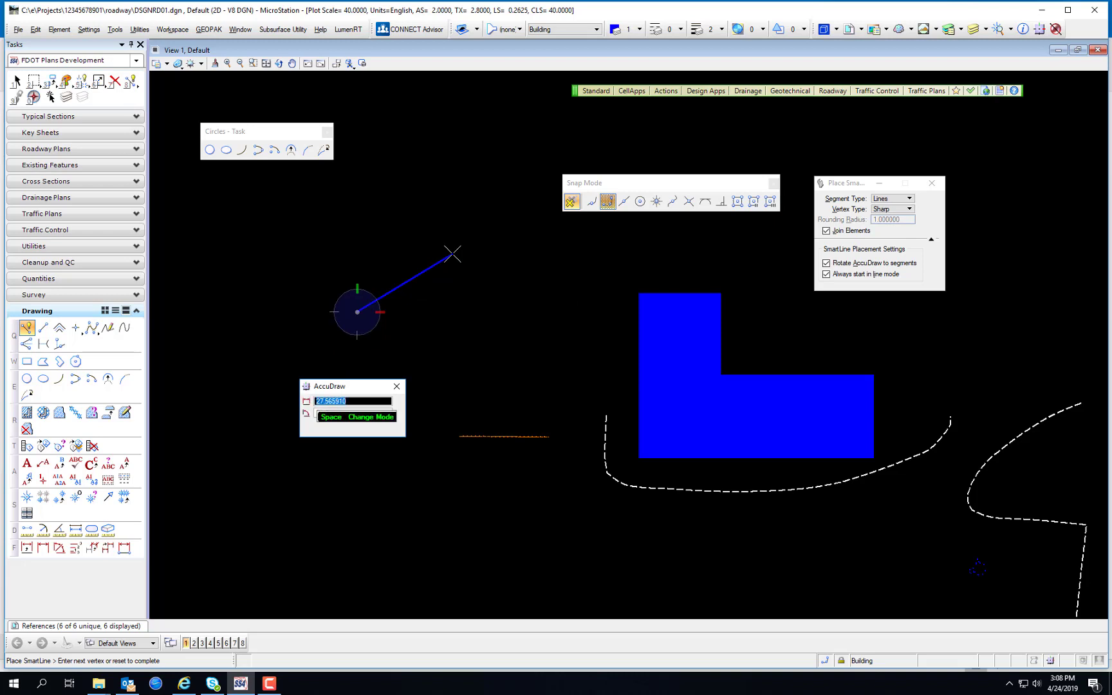
pyautogui.press('space')
pyautogui.press('space')
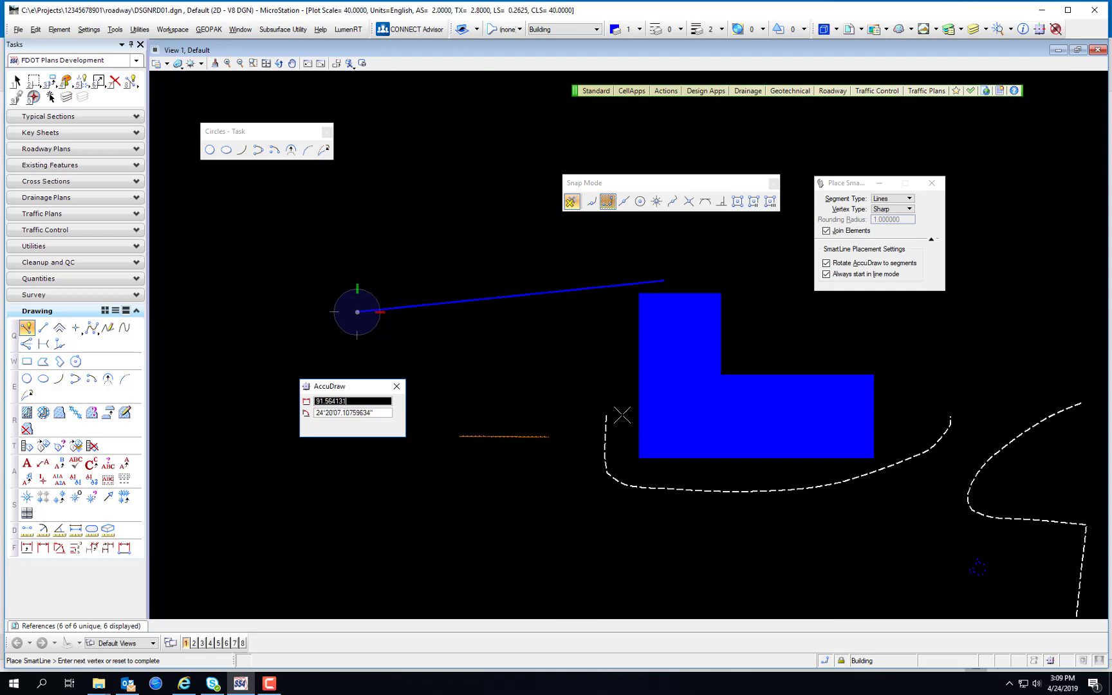
# Step: Set the unfinished SmartLine's AccuDraw angle to 12 degrees and its distance to 50, and cancel the line
pyautogui.press('Tab')
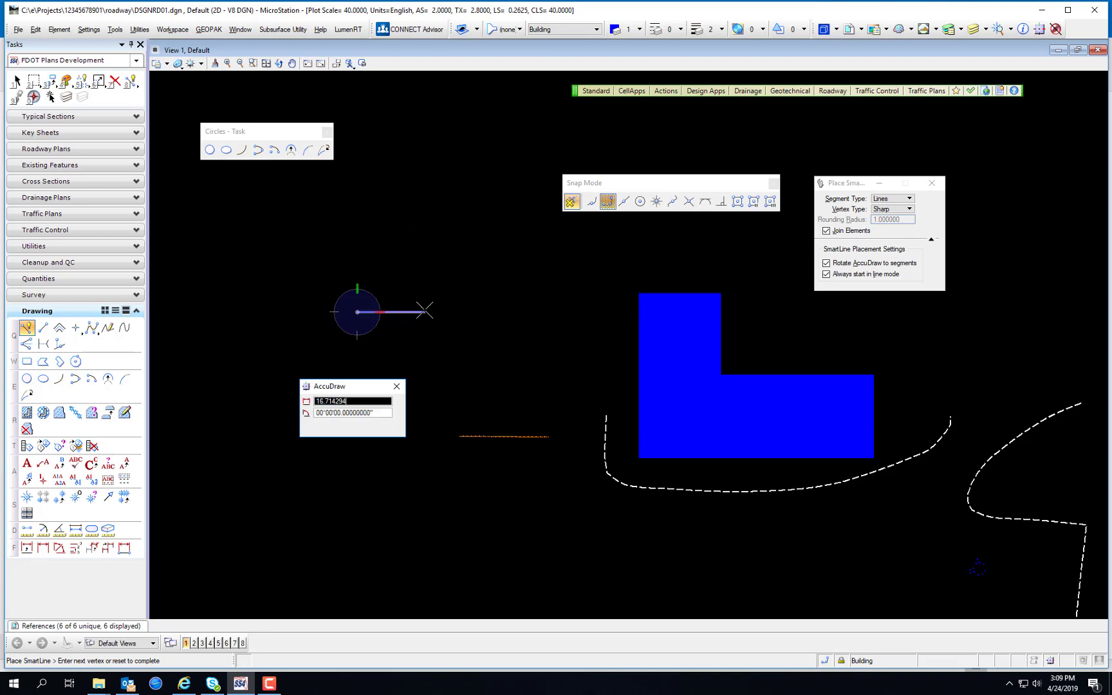
pyautogui.write('12')
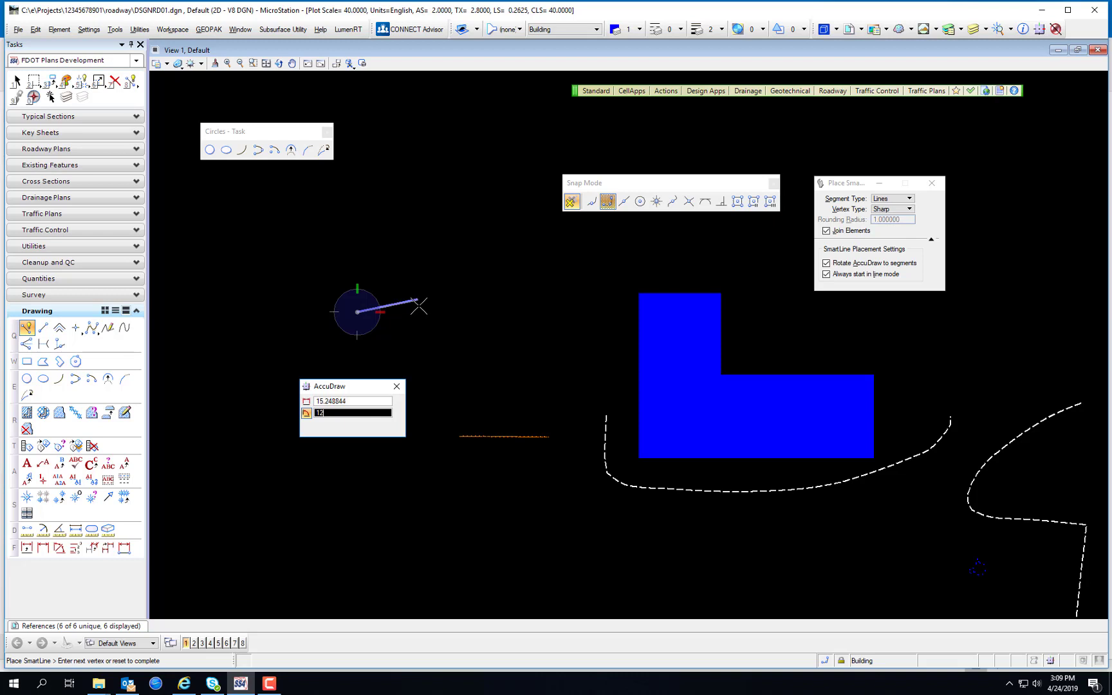
pyautogui.press('Tab')
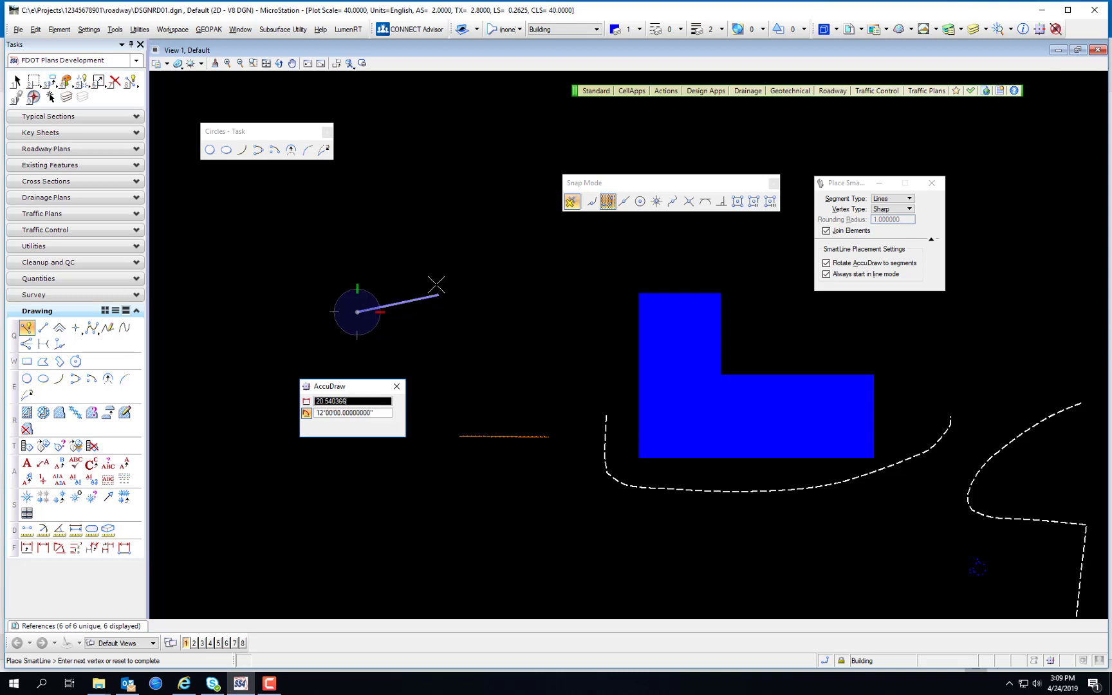
pyautogui.write('50')
pyautogui.rightClick(440, 233)
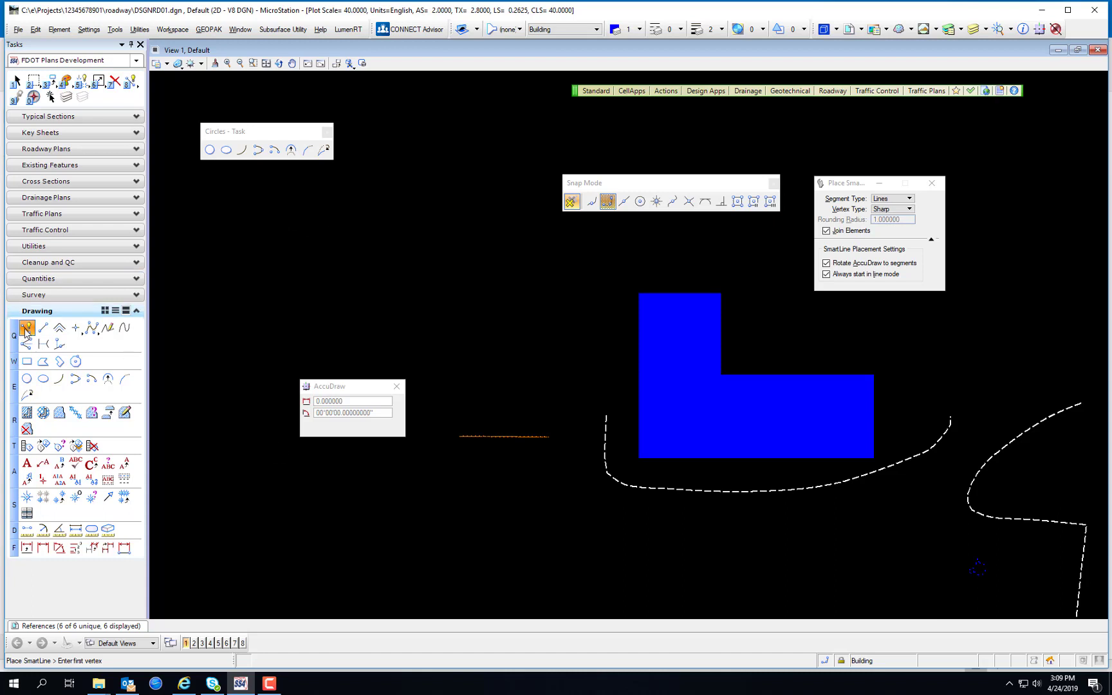
# Step: Set the AccuDraw origin at the blue building's northwest corner, switch to rectangular coordinates and start a SmartLine at an offset due west
pyautogui.click(639, 294)
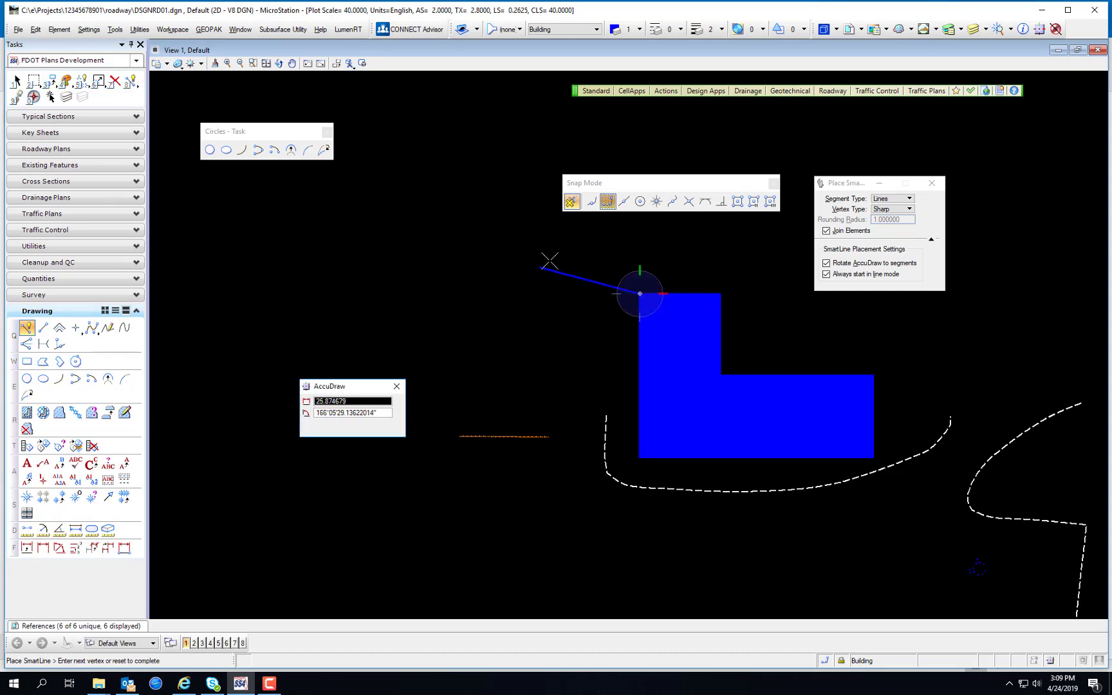
pyautogui.rightClick(581, 277)
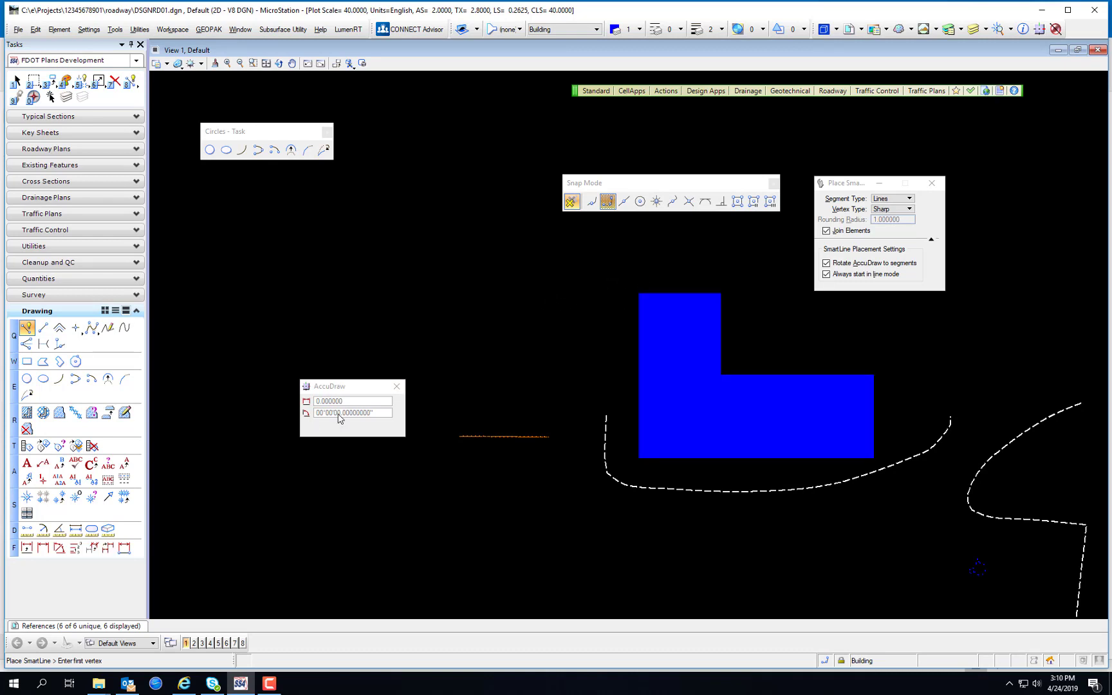
pyautogui.click(349, 392)
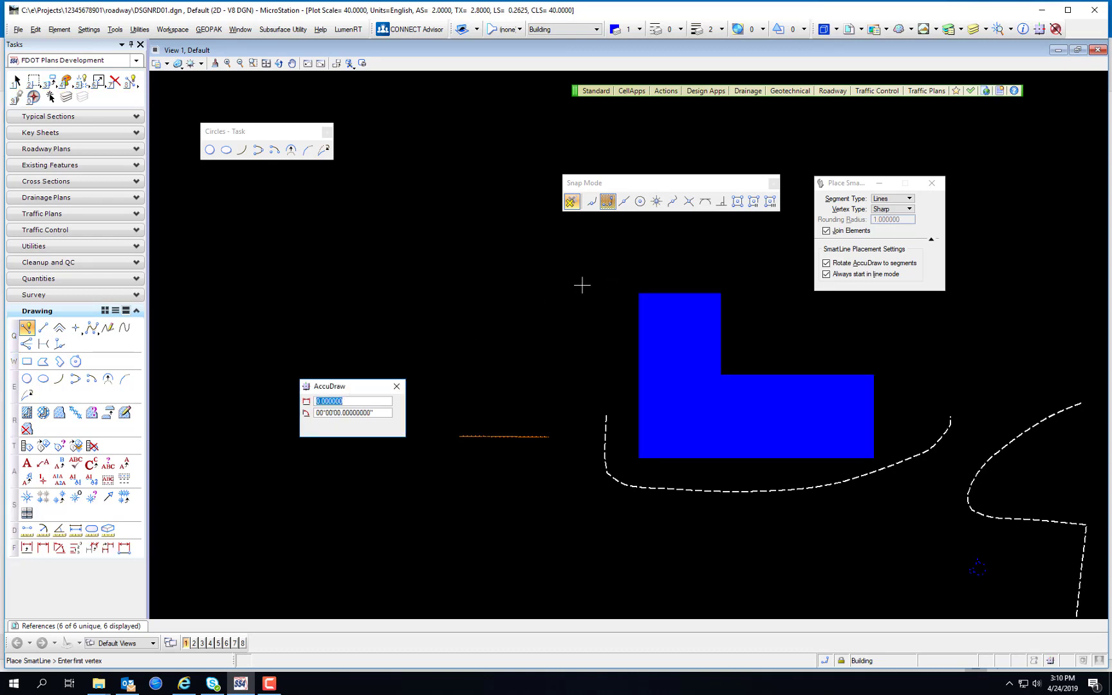
pyautogui.click(638, 294)
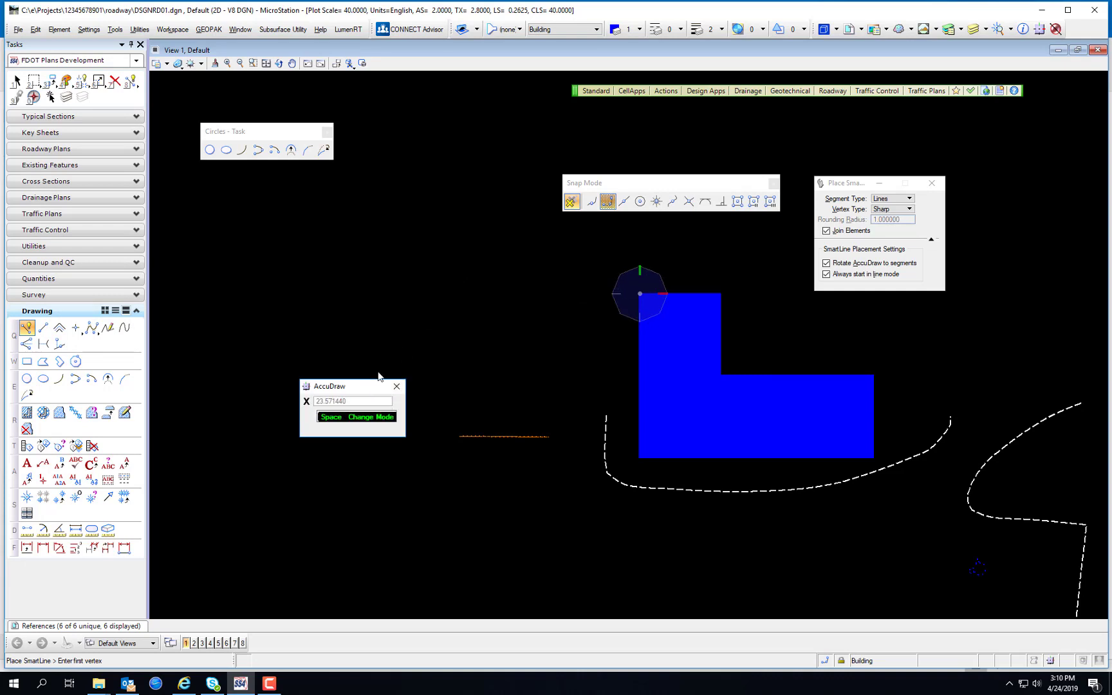
pyautogui.press('space')
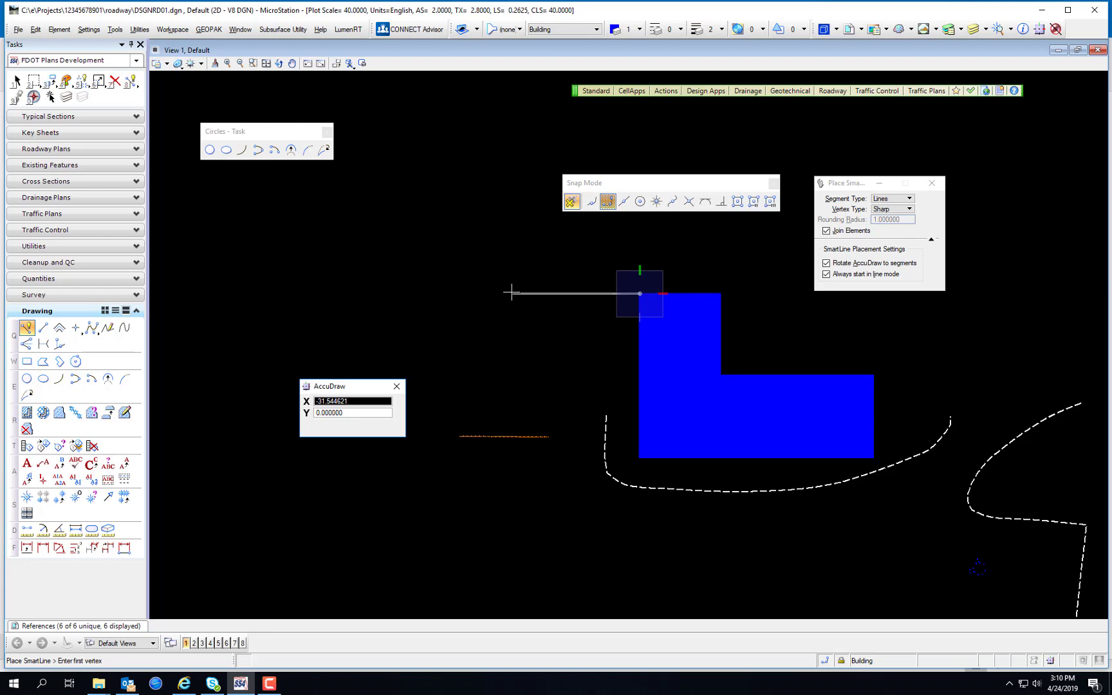
pyautogui.write('1765')
pyautogui.click(599, 293)
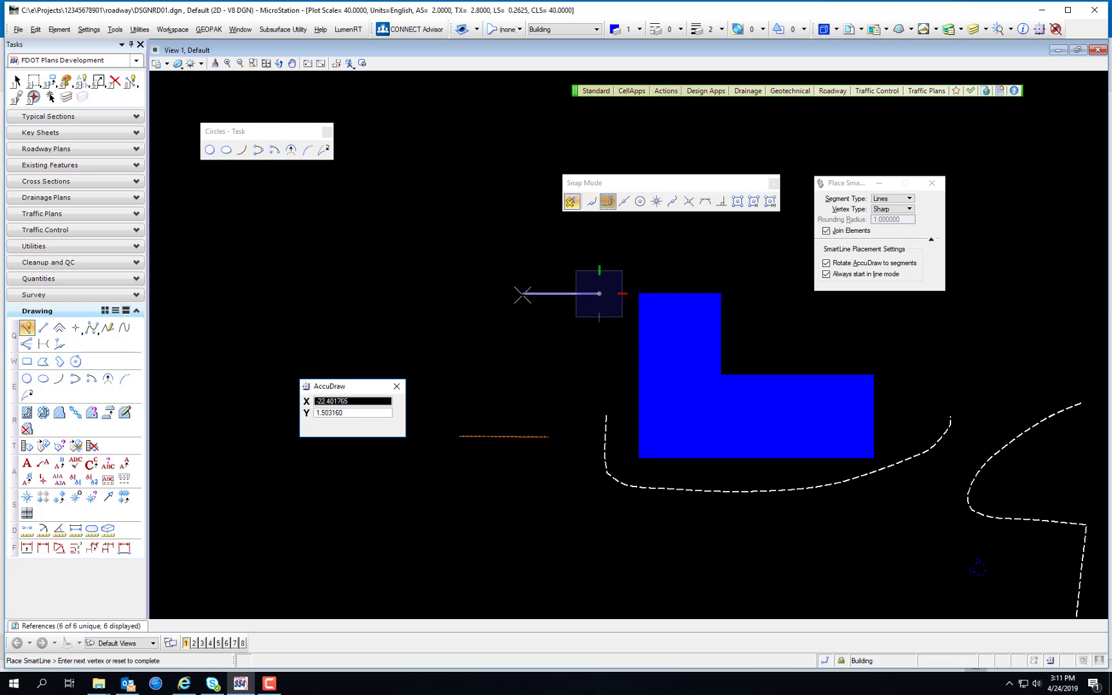
# Step: Use AccuDraw's Smart Lock to hold the SmartLine segment to the drawing axes, and cancel the unfinished line
pyautogui.press('Return')
pyautogui.press('Return')
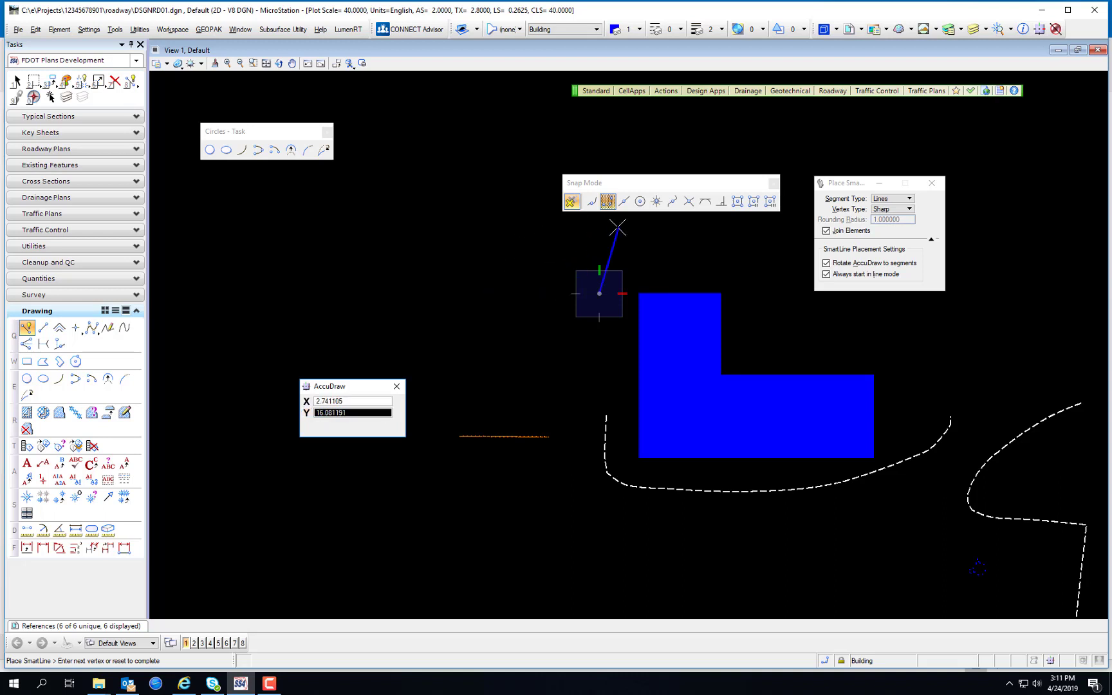
pyautogui.write('10')
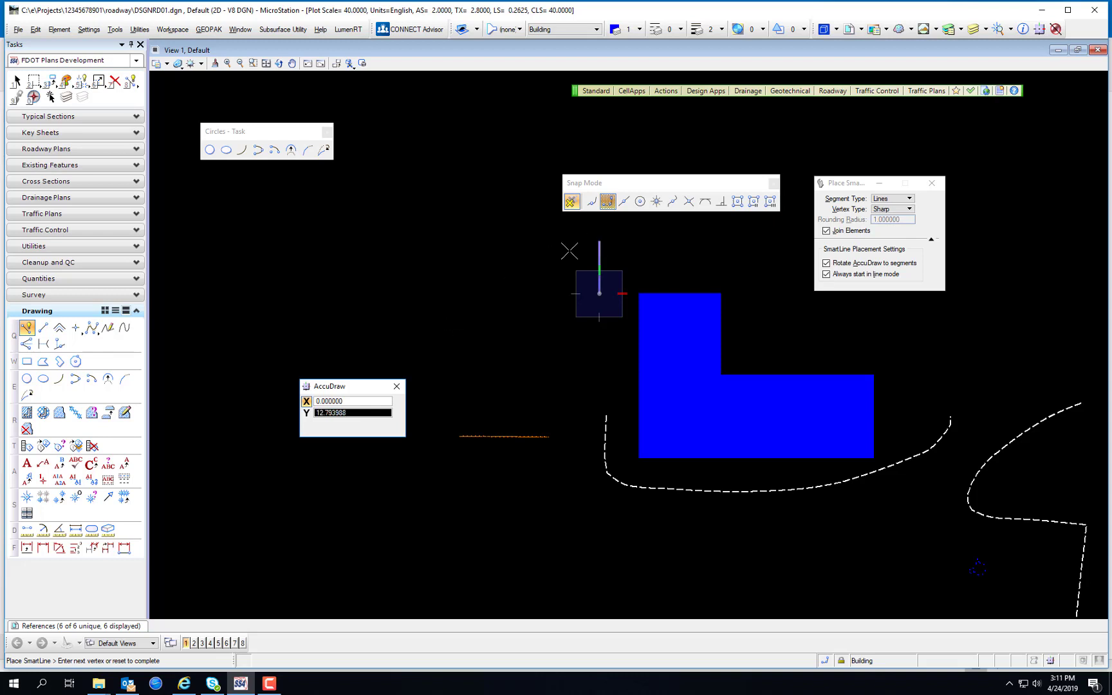
pyautogui.rightClick(593, 247)
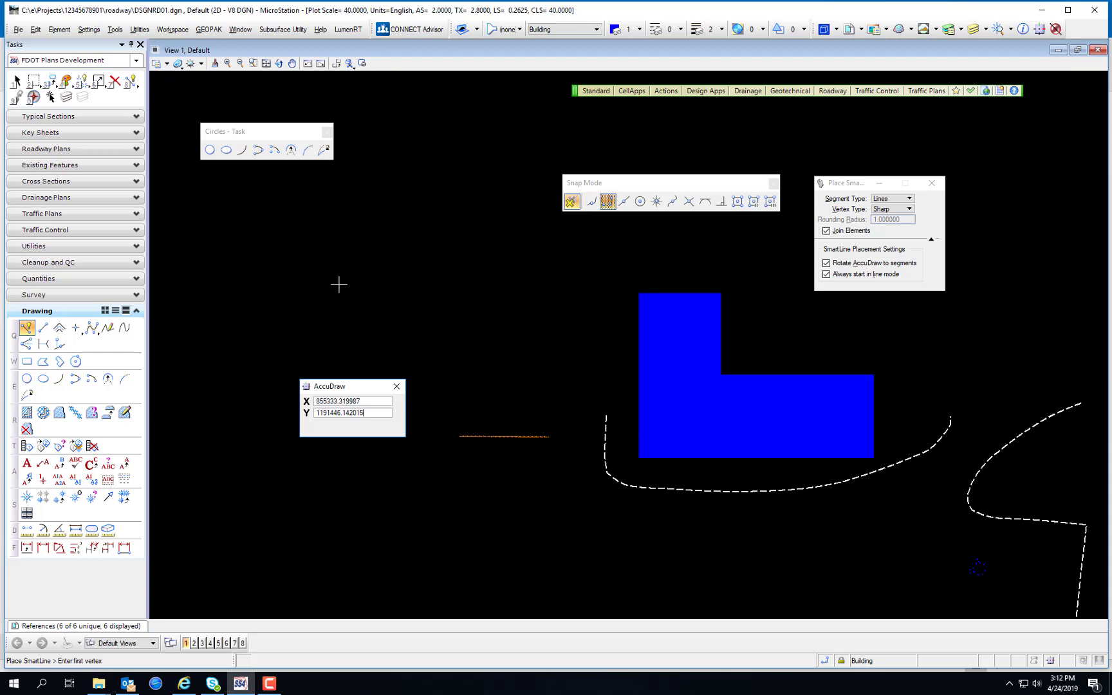
# Step: Place a vertical SmartLine 10 units long, starting about 76 units due west of the blue building's northwest corner
pyautogui.click(639, 294)
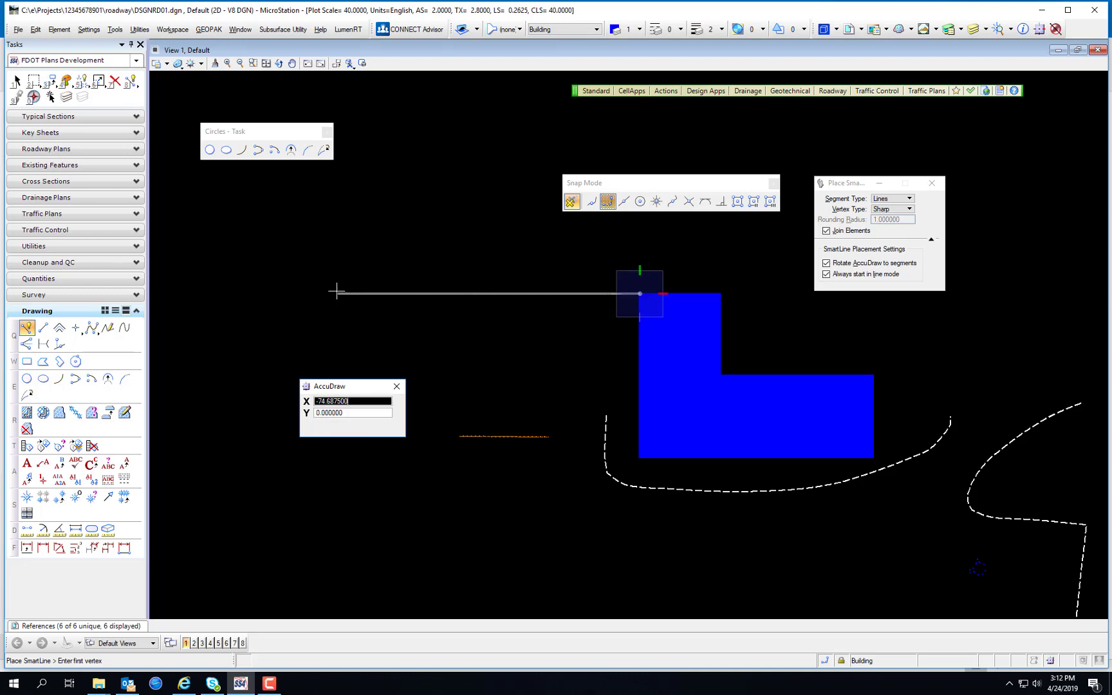
pyautogui.click(333, 293)
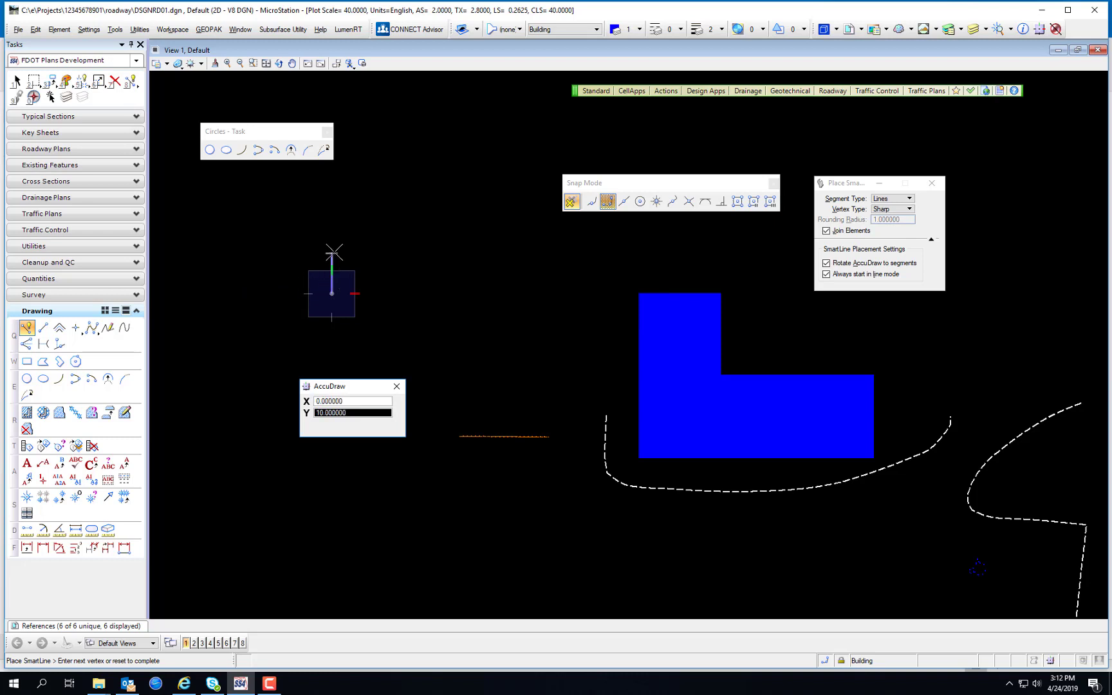
pyautogui.click(332, 252)
pyautogui.rightClick(389, 281)
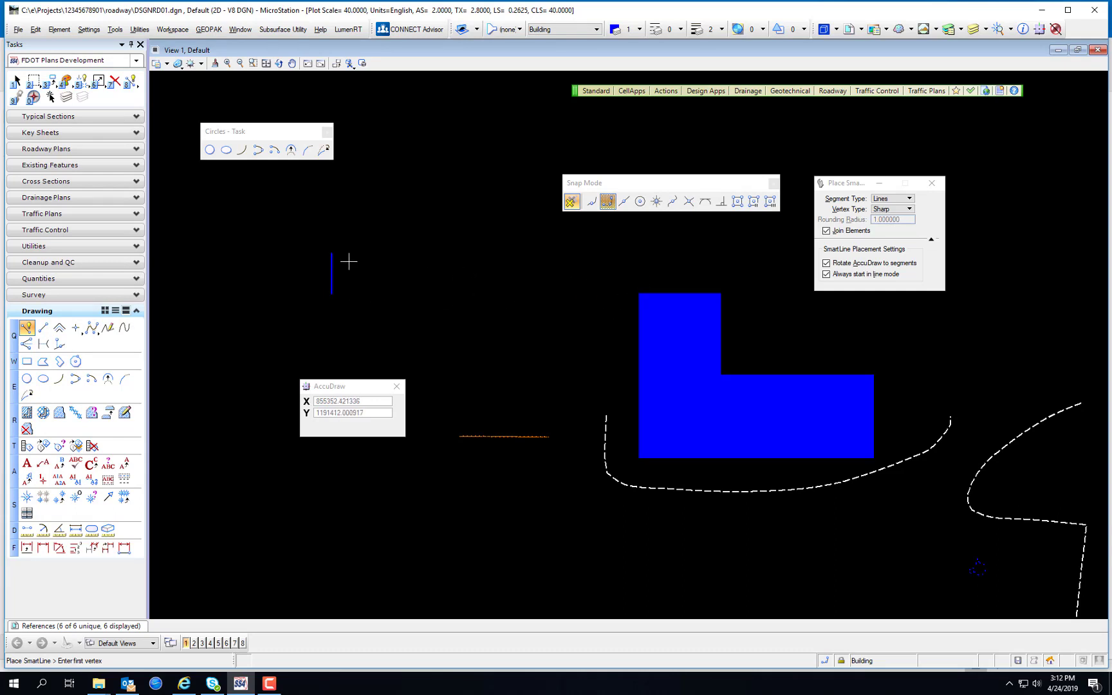
# Step: Draw a SmartLine from the building's northwest corner halfway to the vertical line by dividing the AccuDraw X distance by 2
pyautogui.click(637, 294)
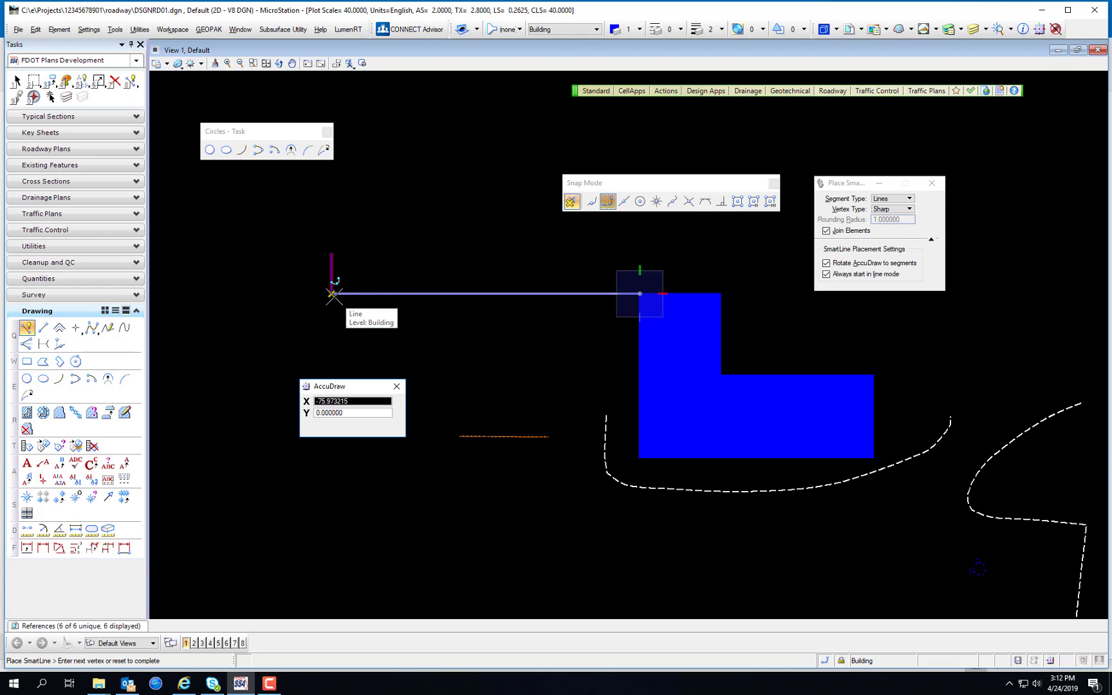
pyautogui.press('/')
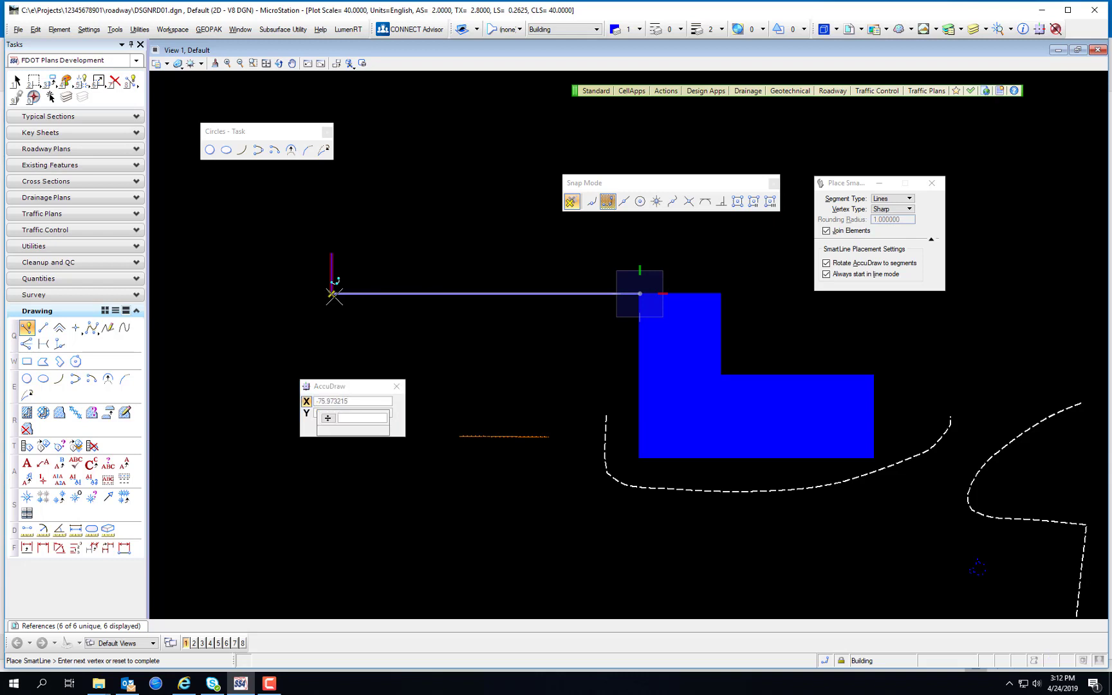
pyautogui.write('2')
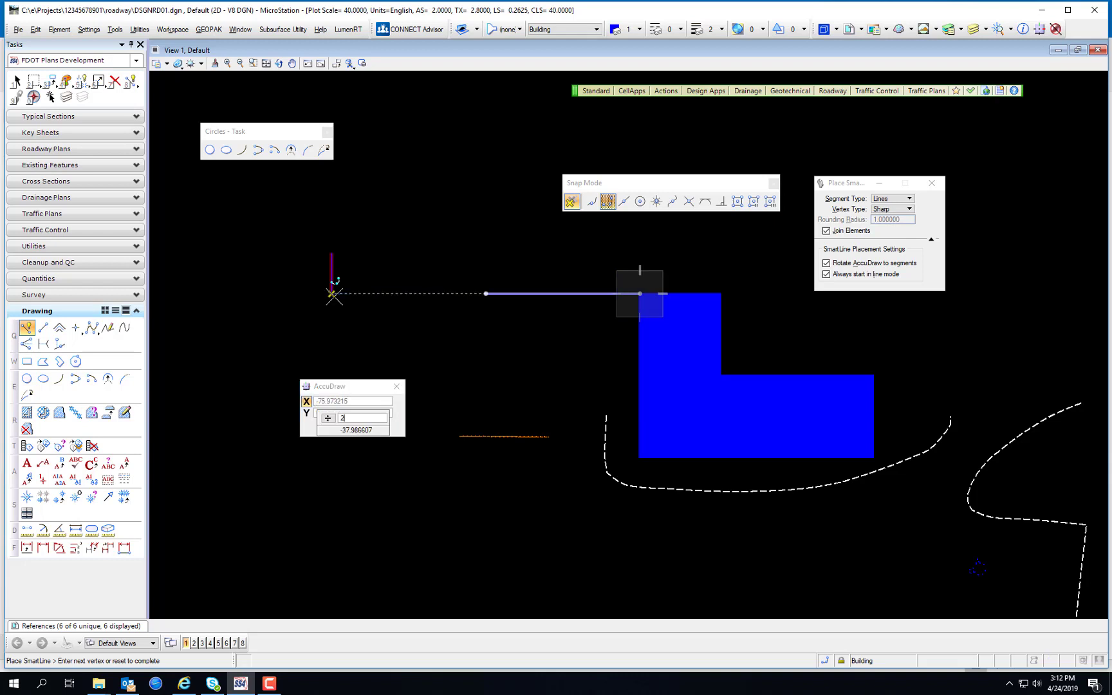
pyautogui.click(333, 294)
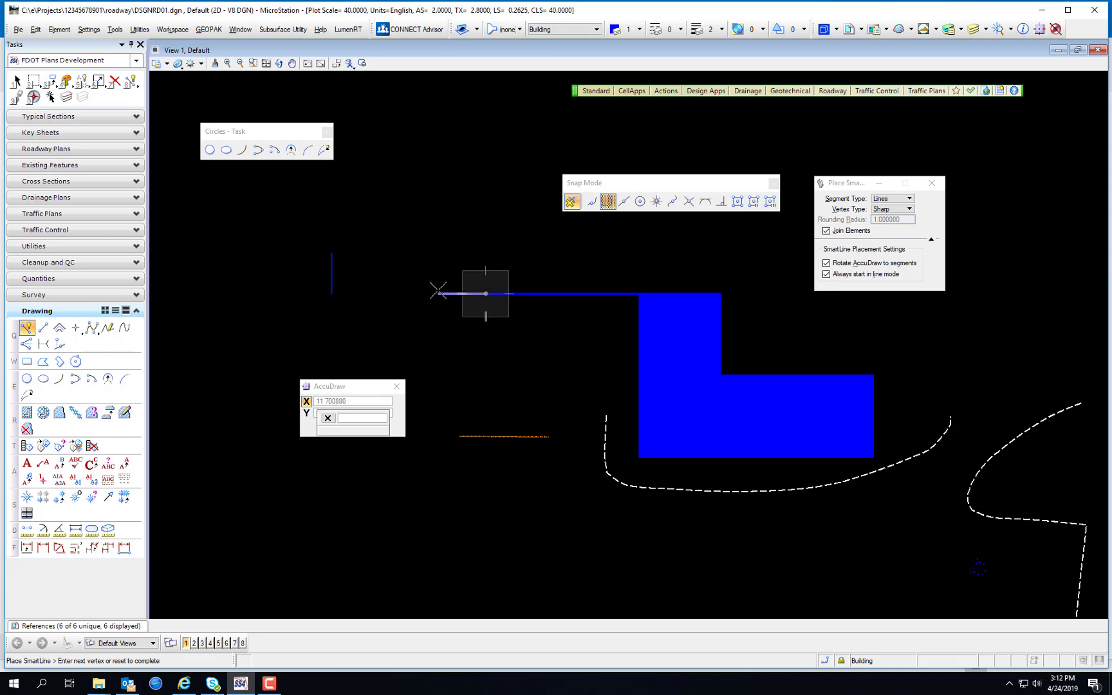
# Step: Multiply the next segment's AccuDraw X distance by 2, cancel the SmartLine and return focus to the AccuDraw window
pyautogui.write('2')
pyautogui.click(438, 290)
pyautogui.press('Escape')
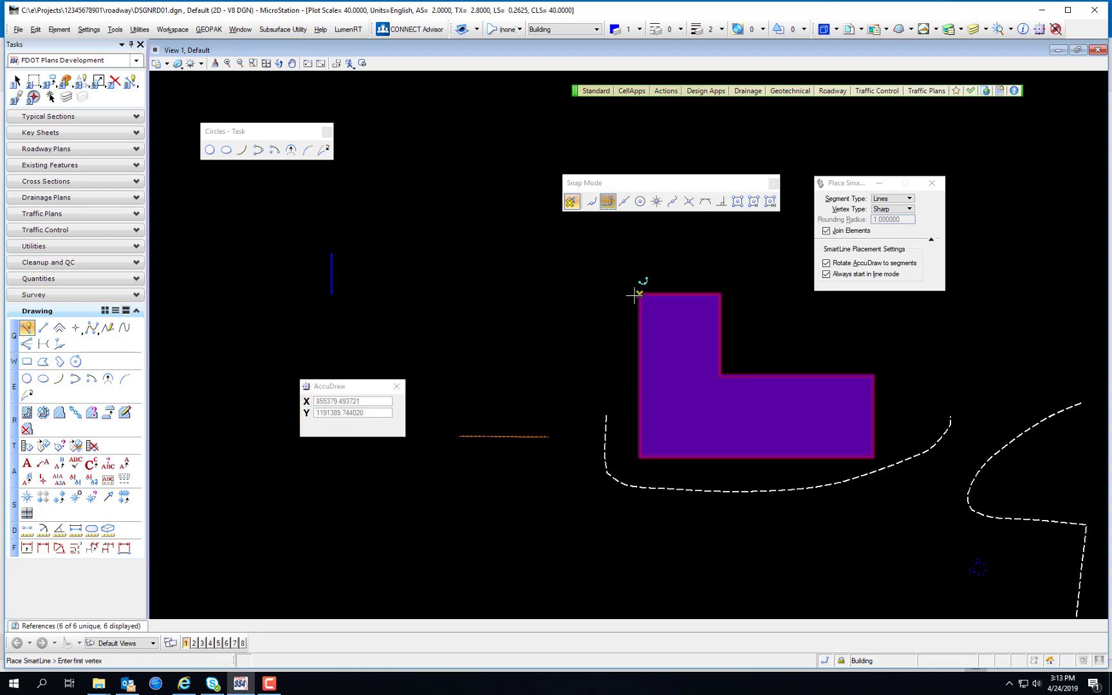
pyautogui.click(320, 412)
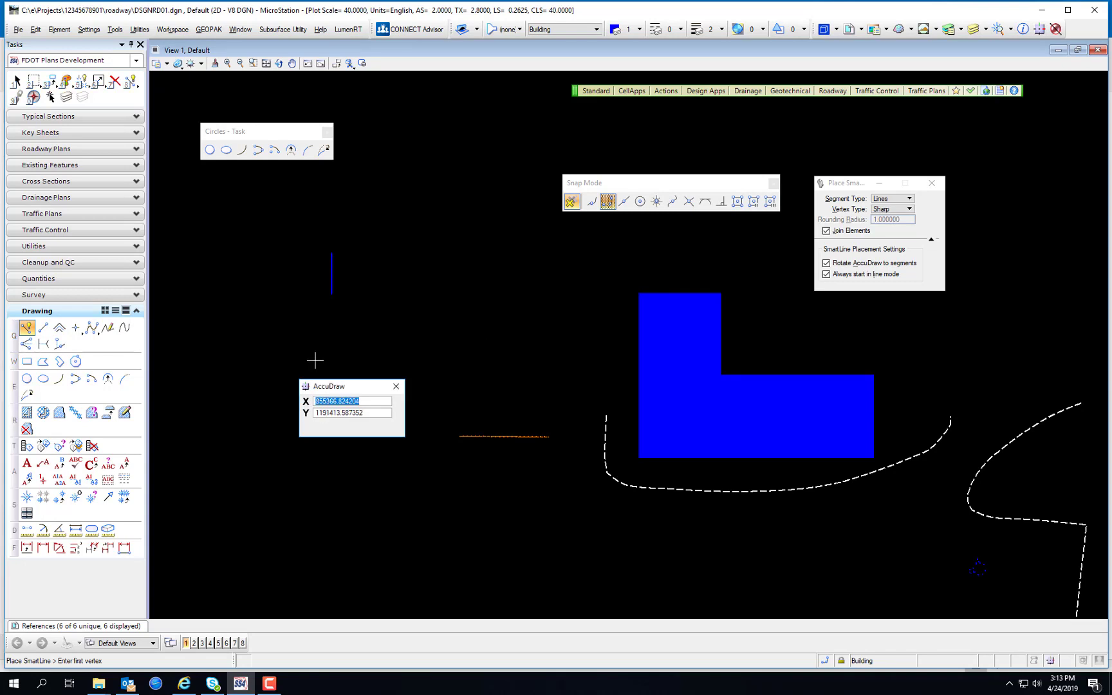
# Step: Review the AccuDraw settings for operation, display and coordinates, checking the rectangular coordinate type option, and close them
pyautogui.click(97, 30)
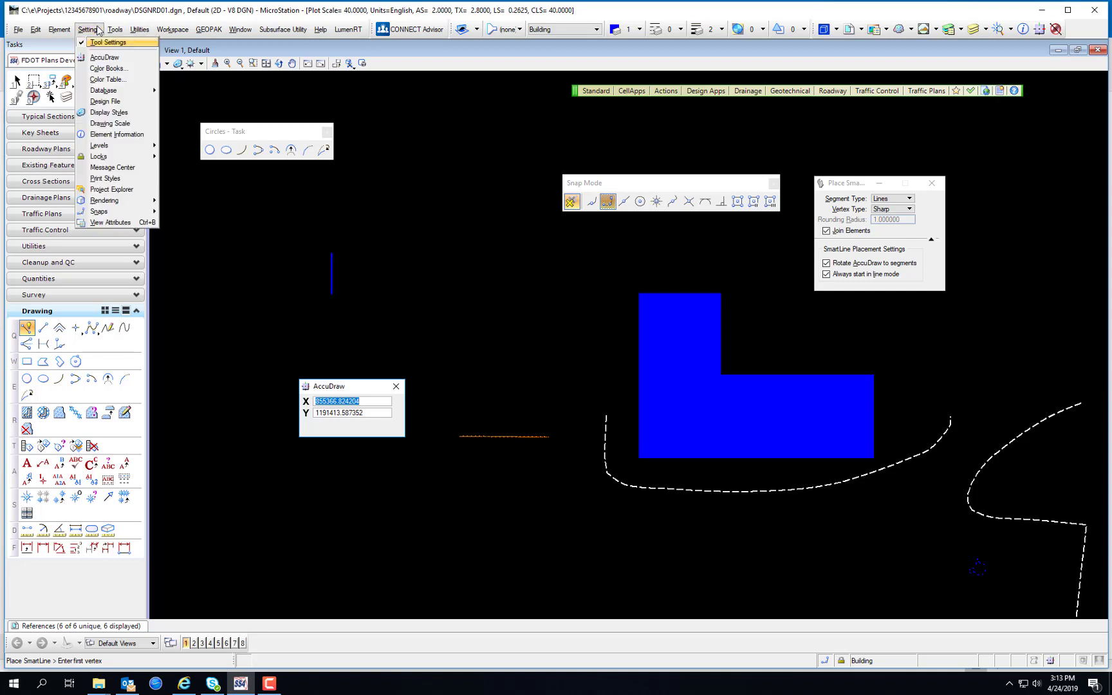
pyautogui.click(103, 58)
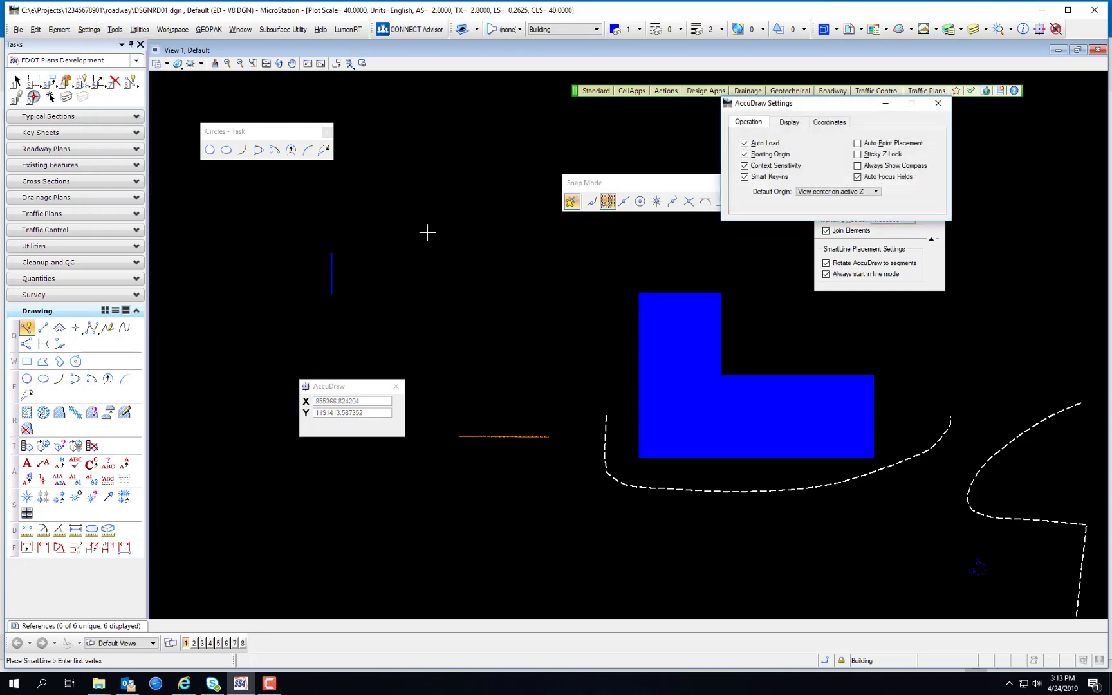
pyautogui.moveTo(798, 106); pyautogui.dragTo(448, 233)
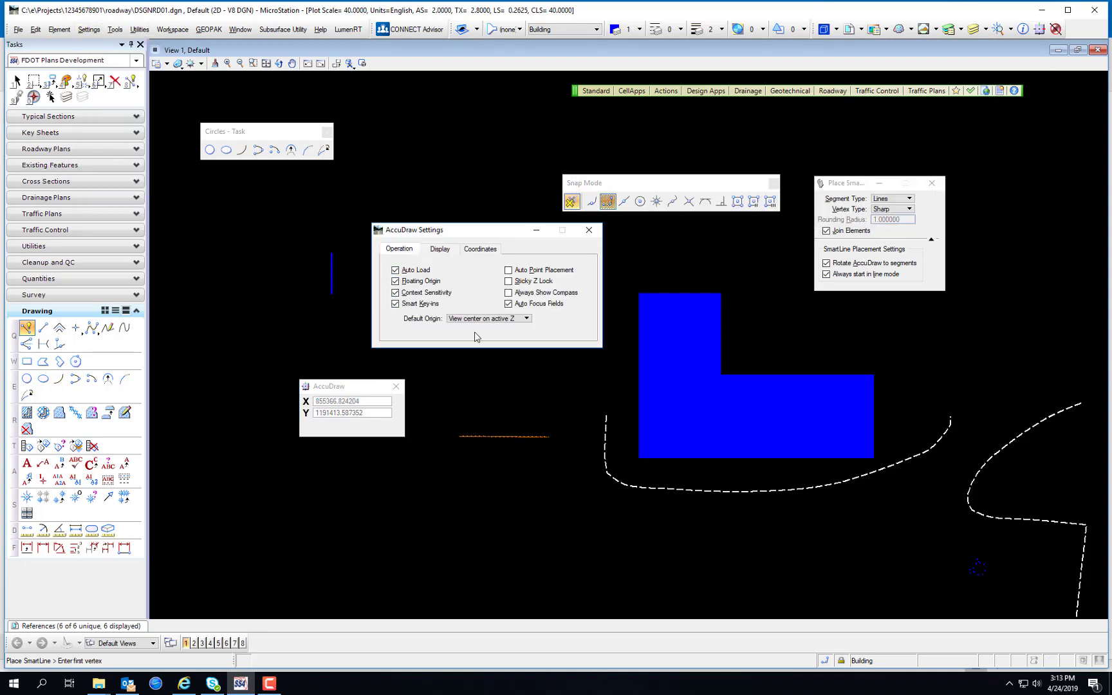
pyautogui.click(442, 251)
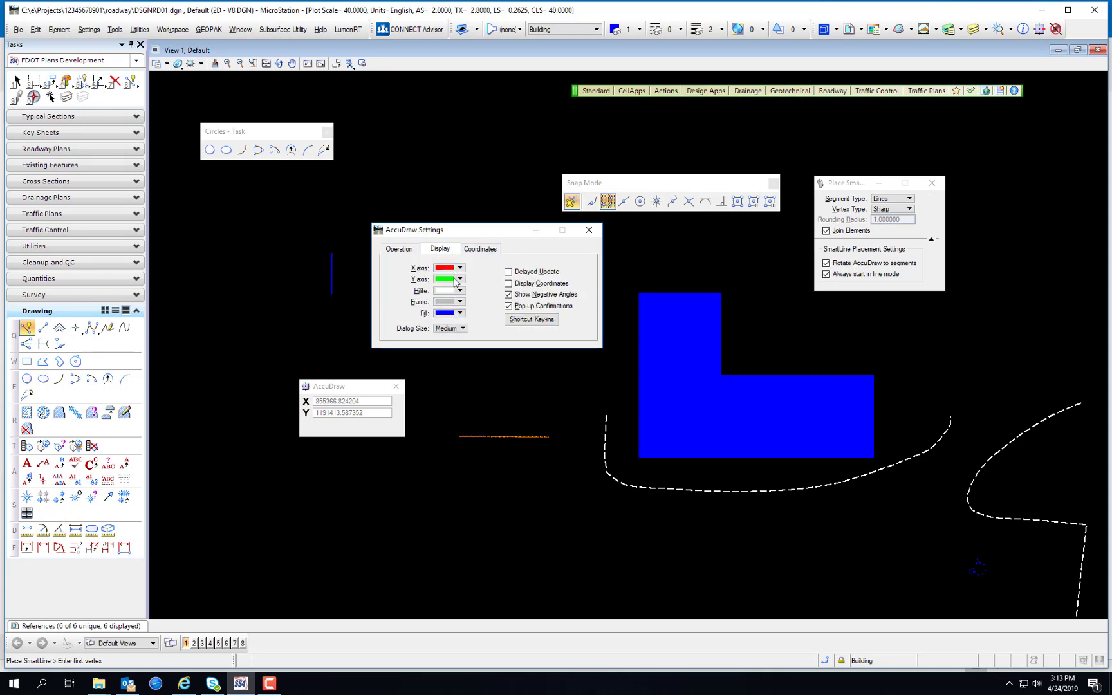
pyautogui.click(480, 249)
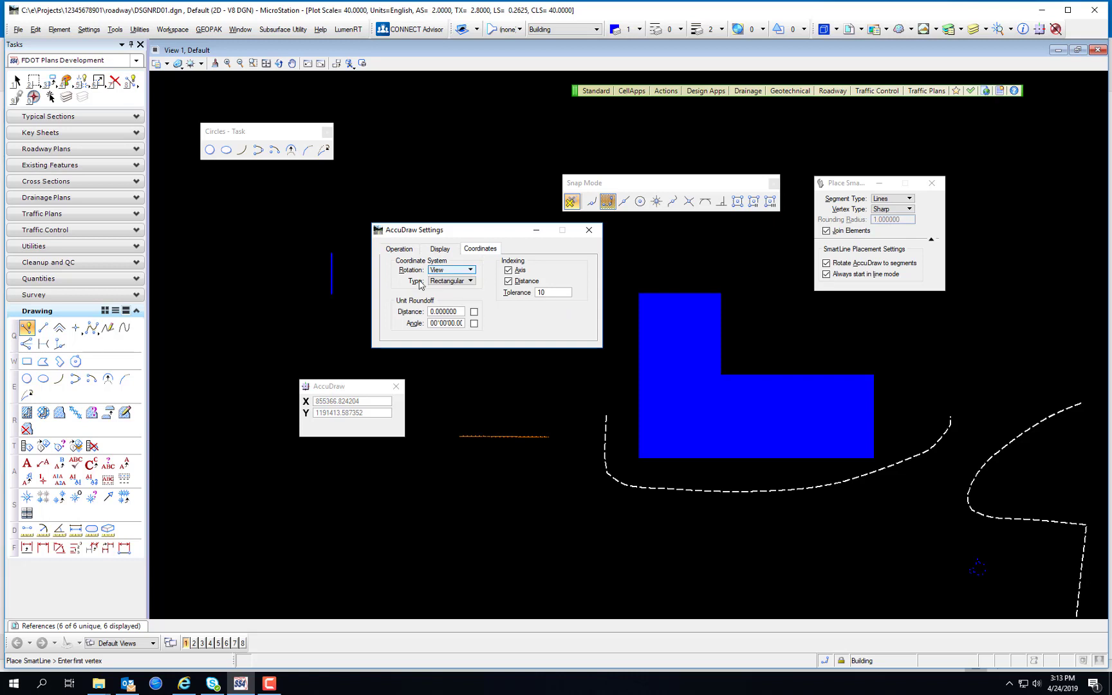
pyautogui.click(456, 280)
pyautogui.click(483, 300)
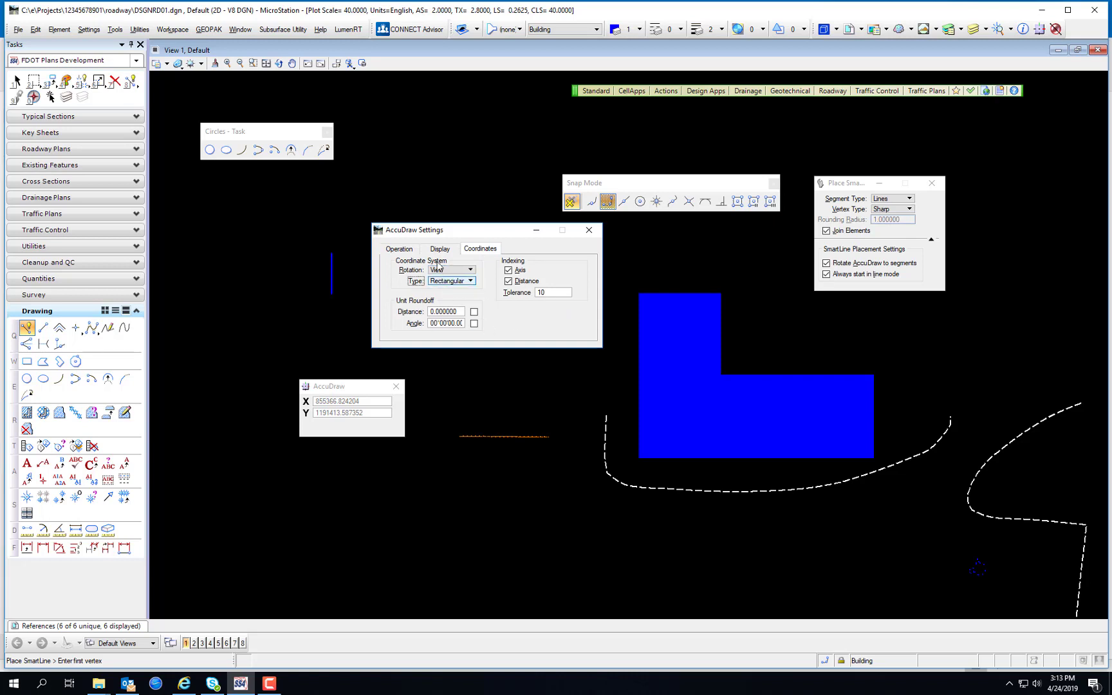
pyautogui.click(399, 248)
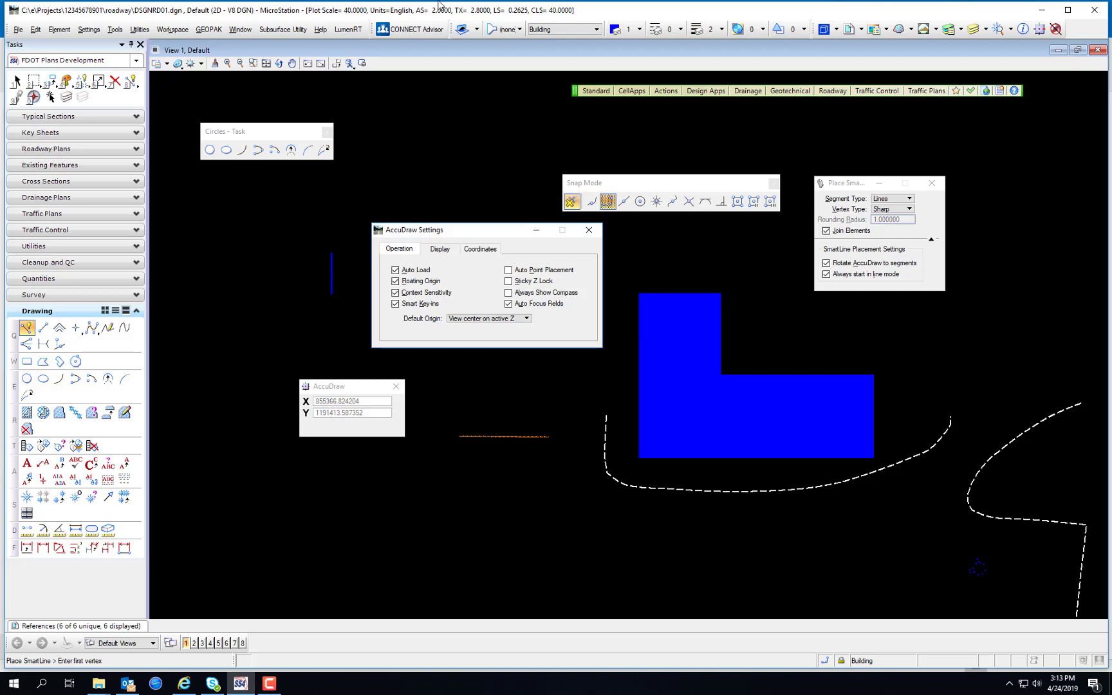
pyautogui.click(598, 232)
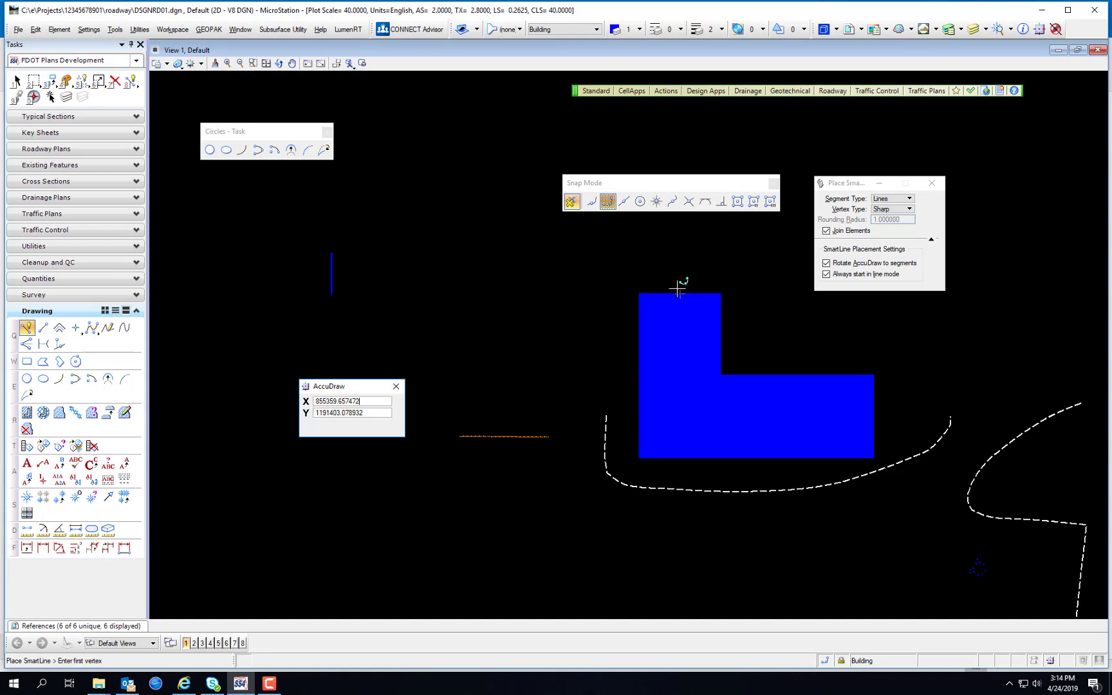
# Step: Set the AccuDraw origin at the building's northwest corner, the vertical line's upper end and several open points, ending just northeast of that line
pyautogui.press('o')
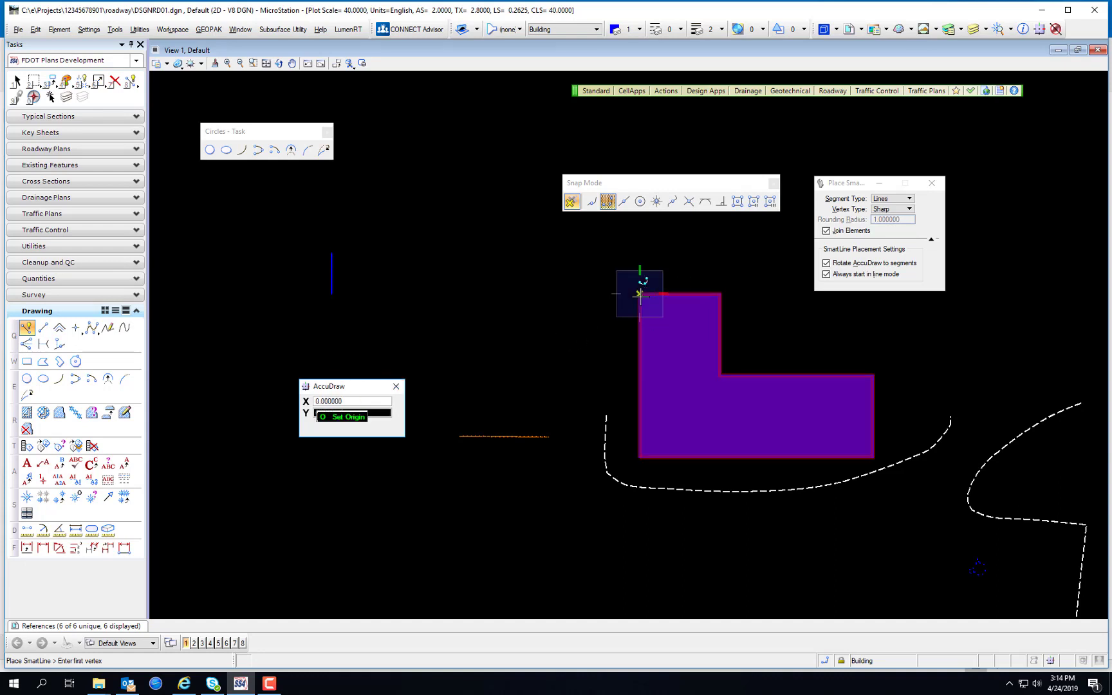
pyautogui.press('o')
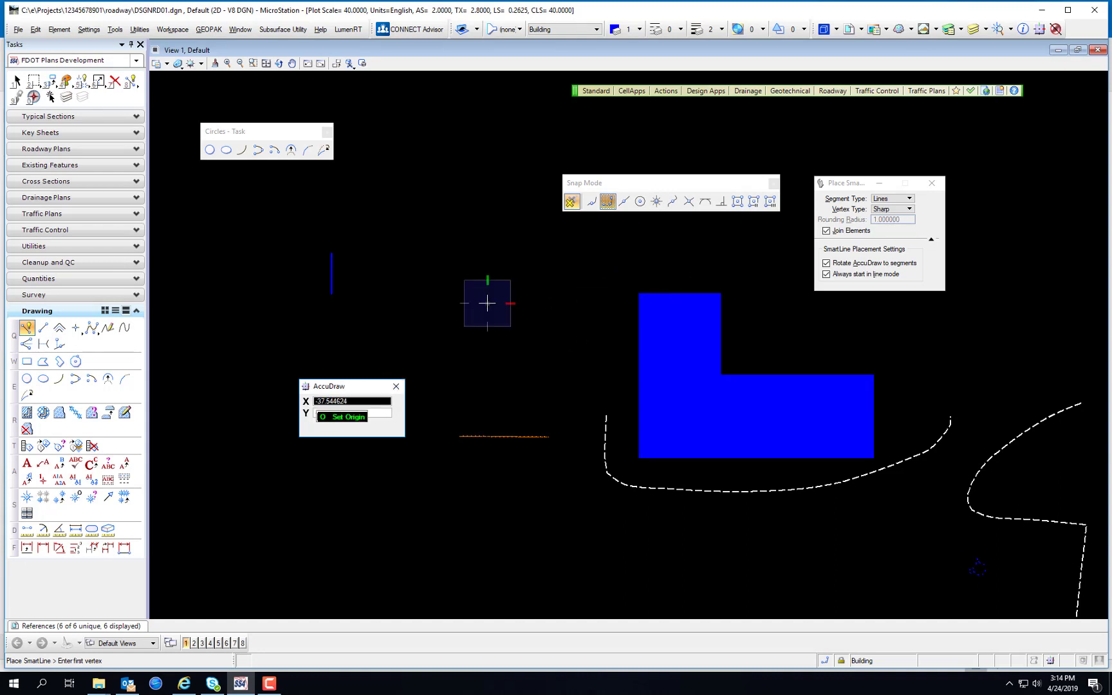
pyautogui.press('o')
pyautogui.press('o')
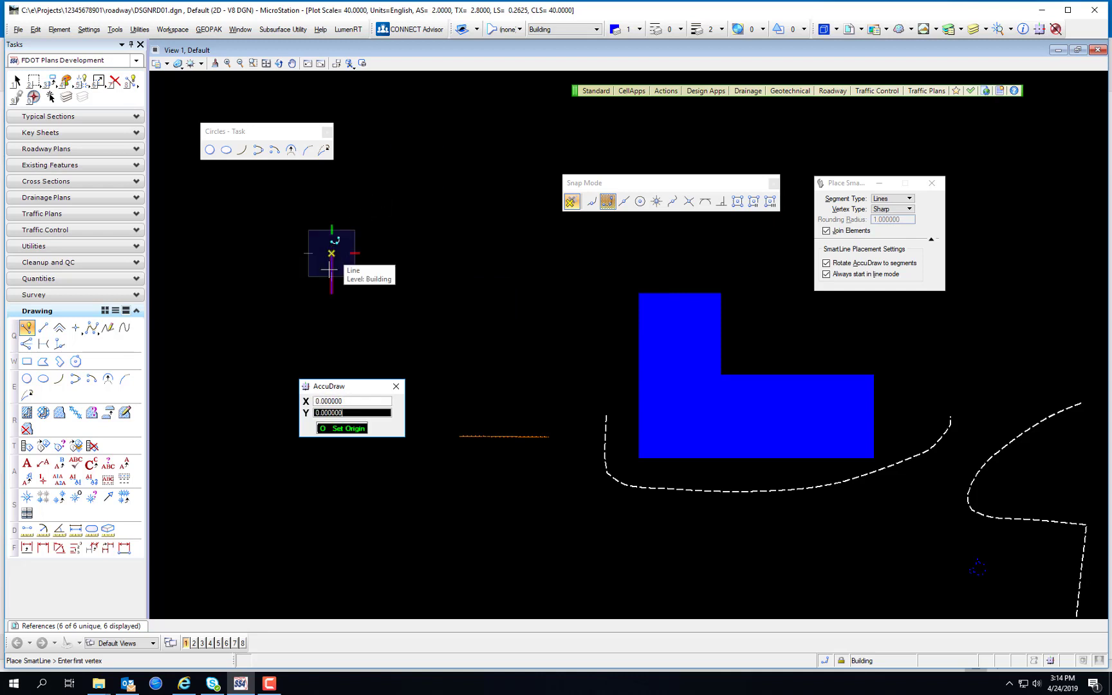
pyautogui.press('o')
pyautogui.press('o')
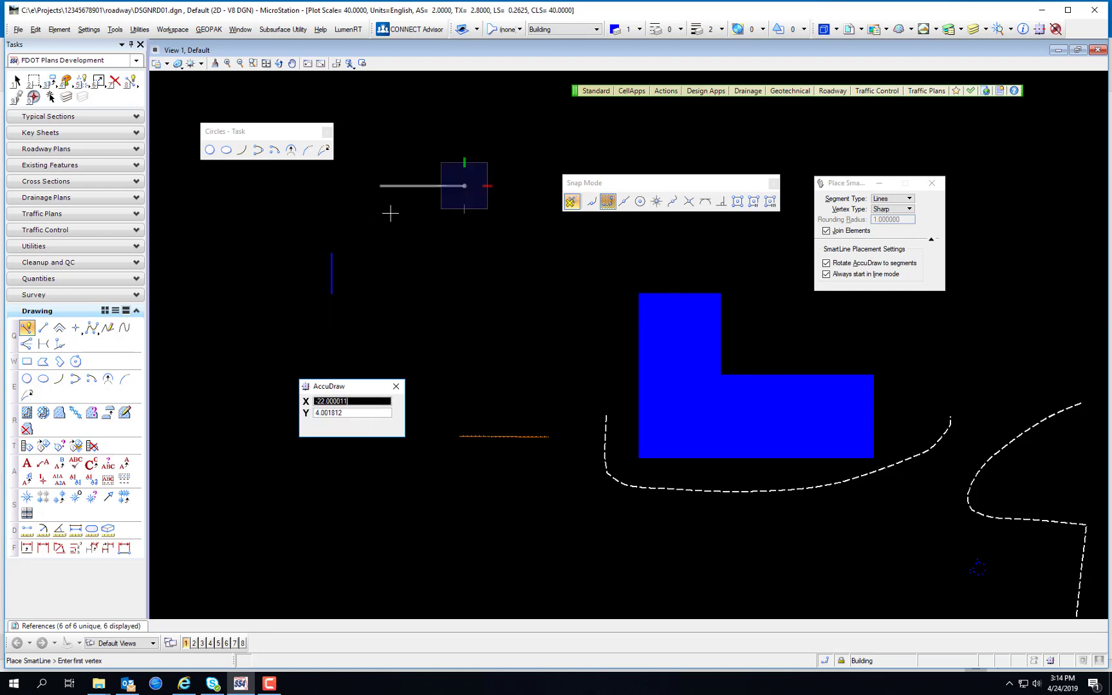
pyautogui.press('o')
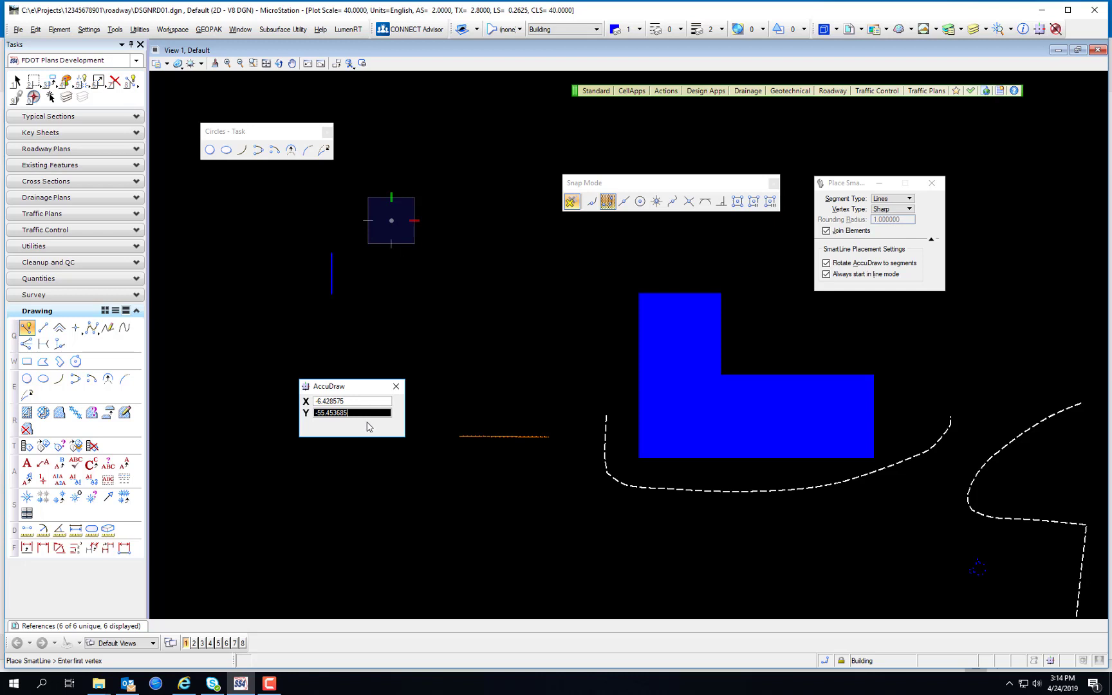
# Step: Display the AccuDraw shortcuts list, enlarge it to show every shortcut, and return focus to the AccuDraw window
pyautogui.press('?')
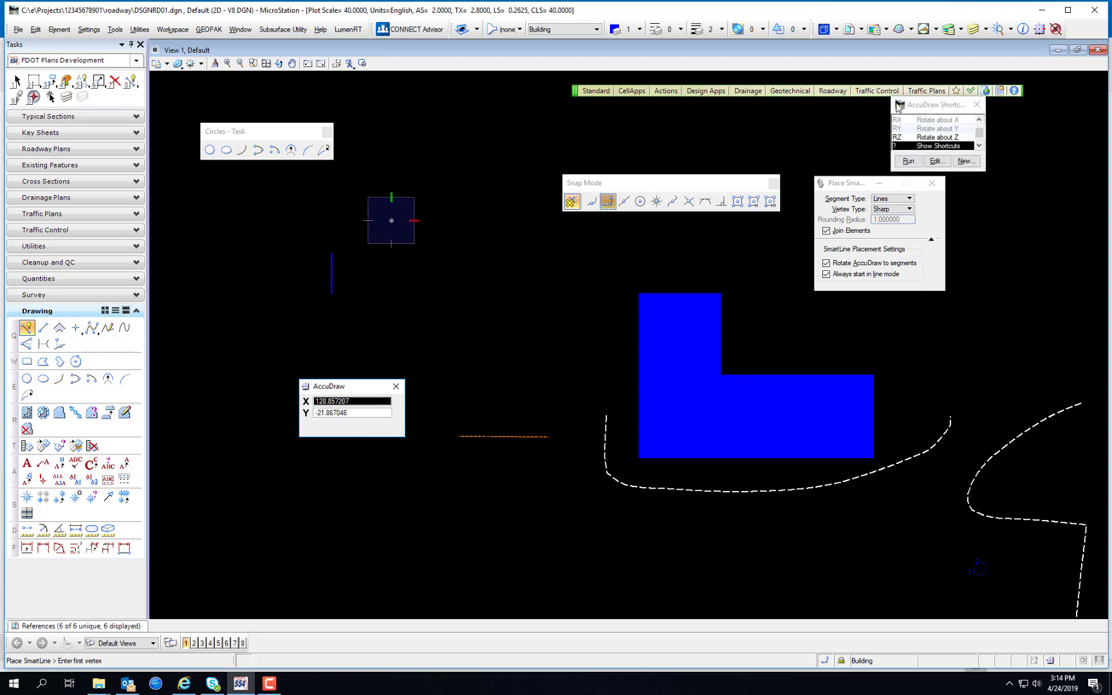
pyautogui.moveTo(929, 112); pyautogui.dragTo(454, 100)
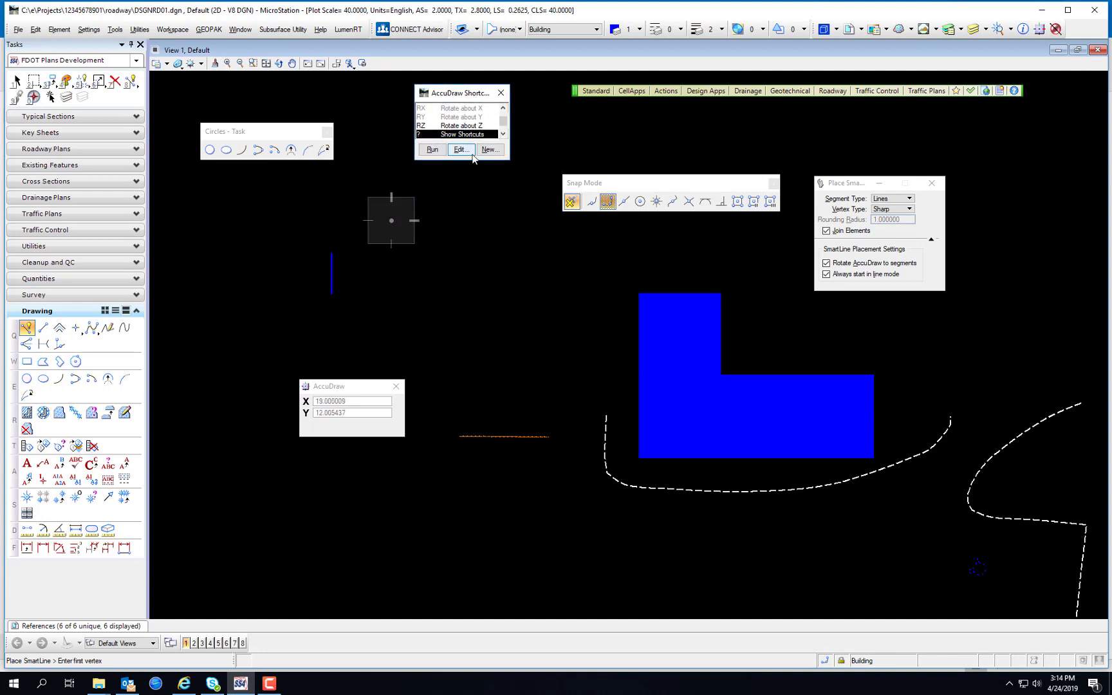
pyautogui.moveTo(473, 163); pyautogui.dragTo(468, 427)
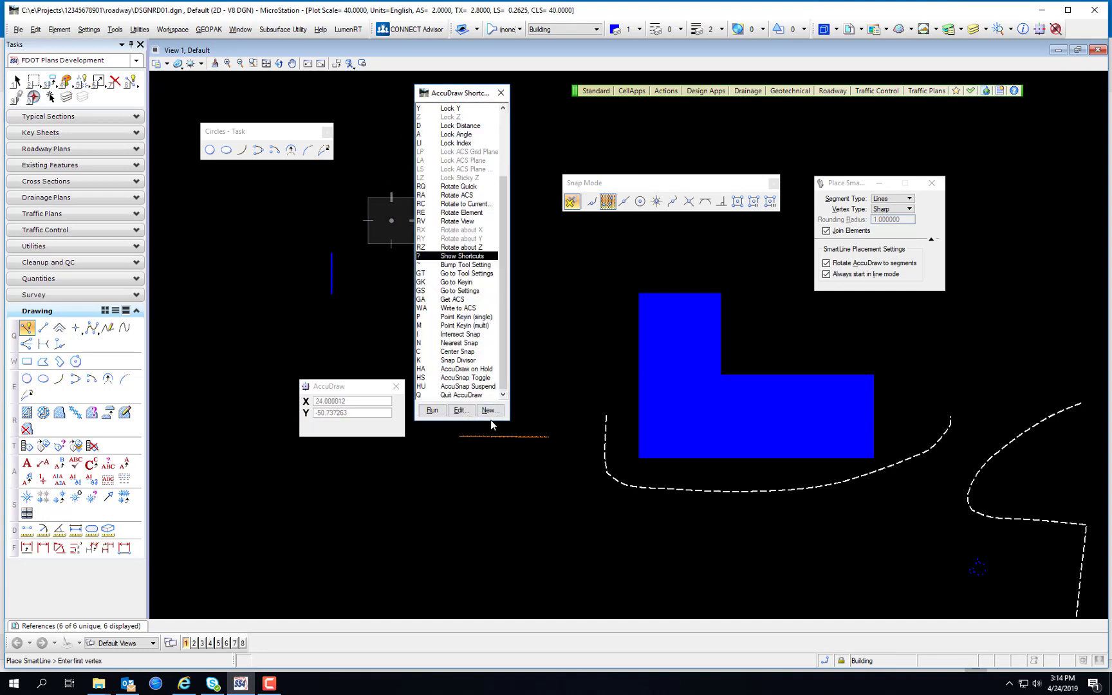
pyautogui.moveTo(490, 420); pyautogui.dragTo(489, 508)
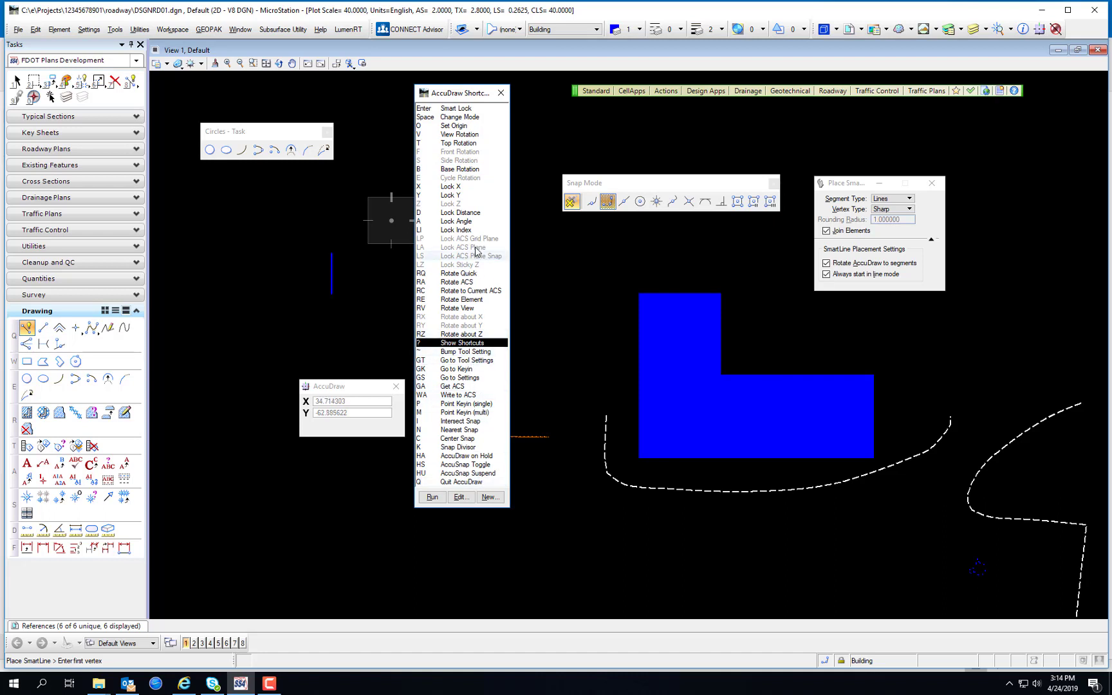
pyautogui.click(353, 386)
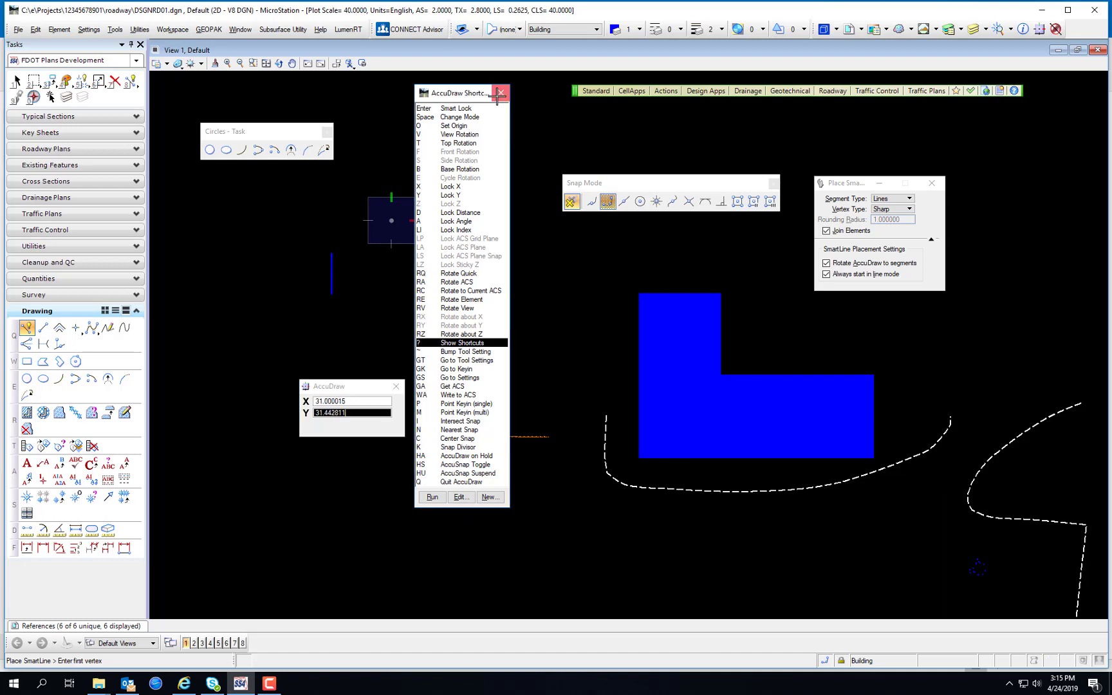
# Step: Focus the AccuDraw X and Y input, recall the shortcuts list for review and close it
pyautogui.click(351, 399)
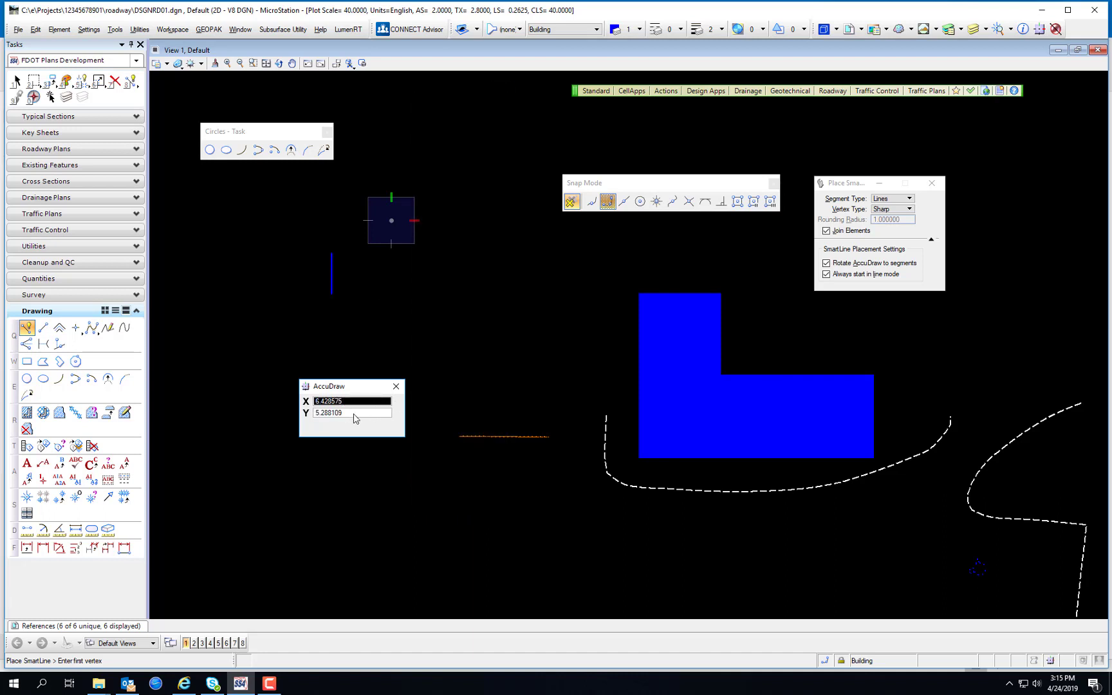
pyautogui.click(354, 415)
pyautogui.press('?')
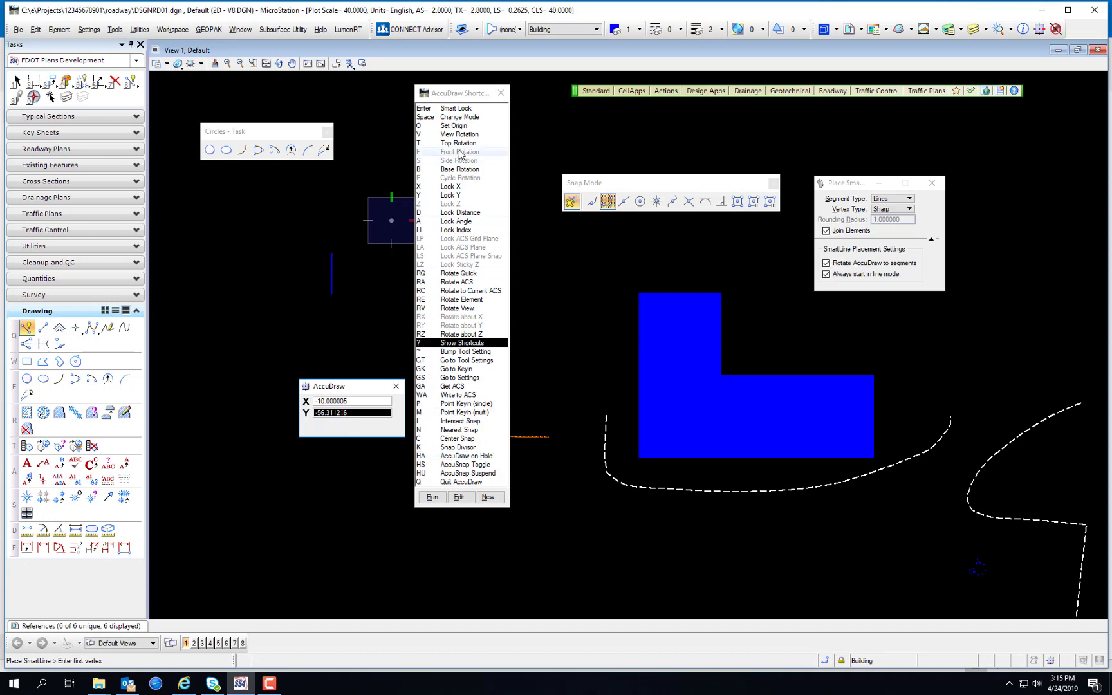
pyautogui.click(502, 93)
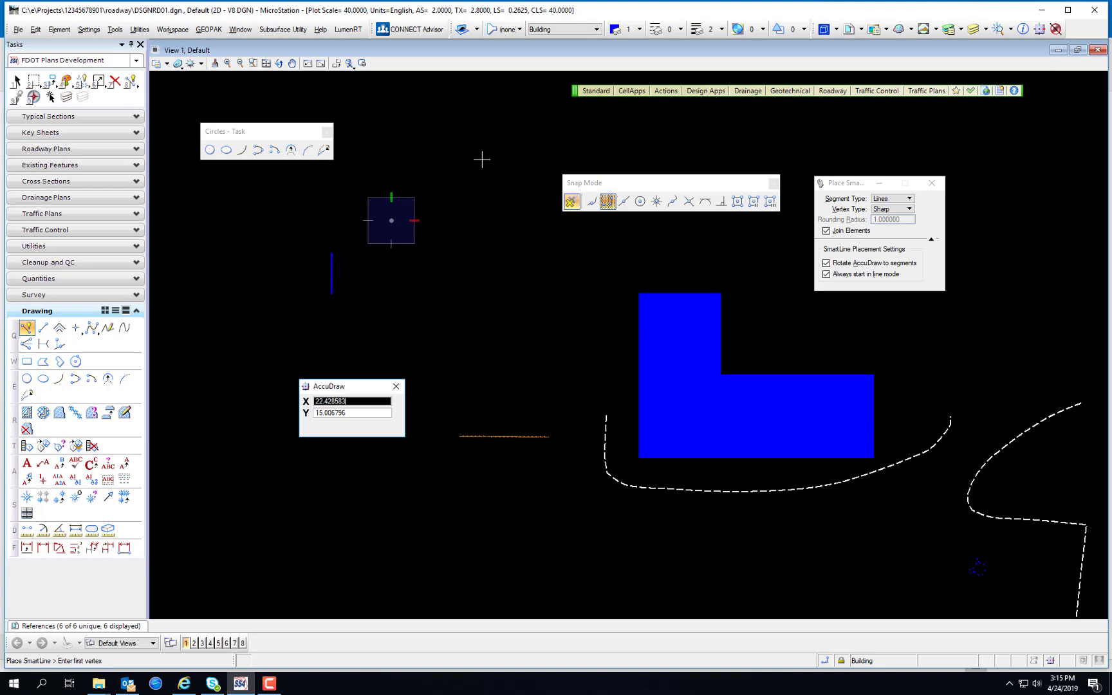
# Step: Open the design file TOPORD01.dgn from the project's survey folder
pyautogui.click(279, 63)
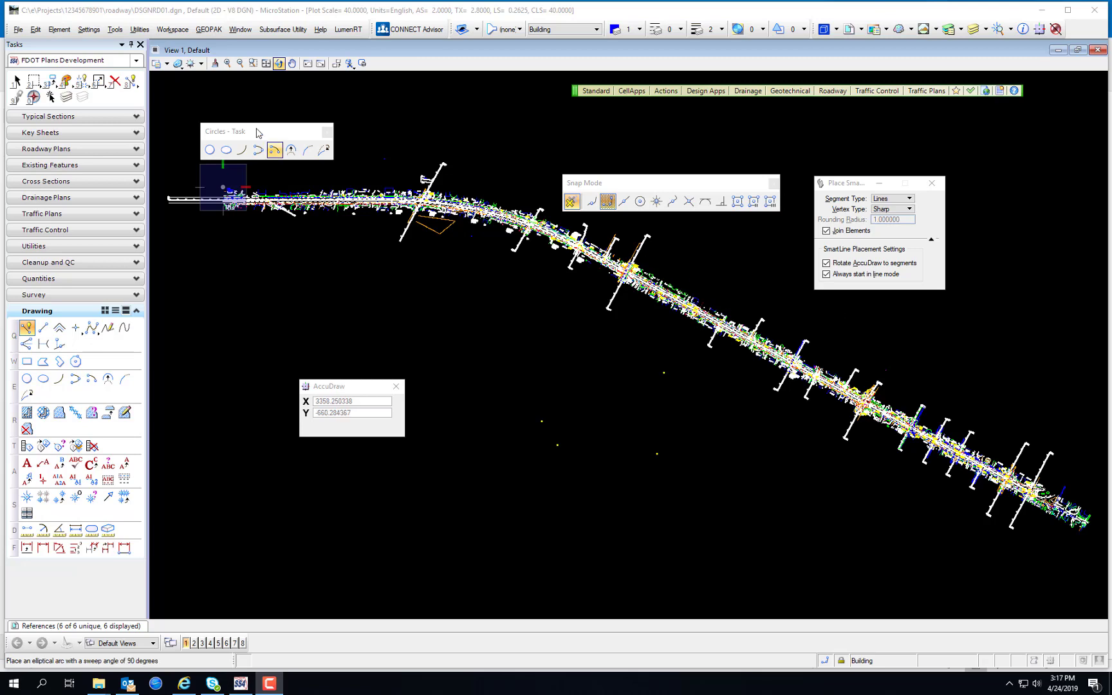
pyautogui.click(19, 29)
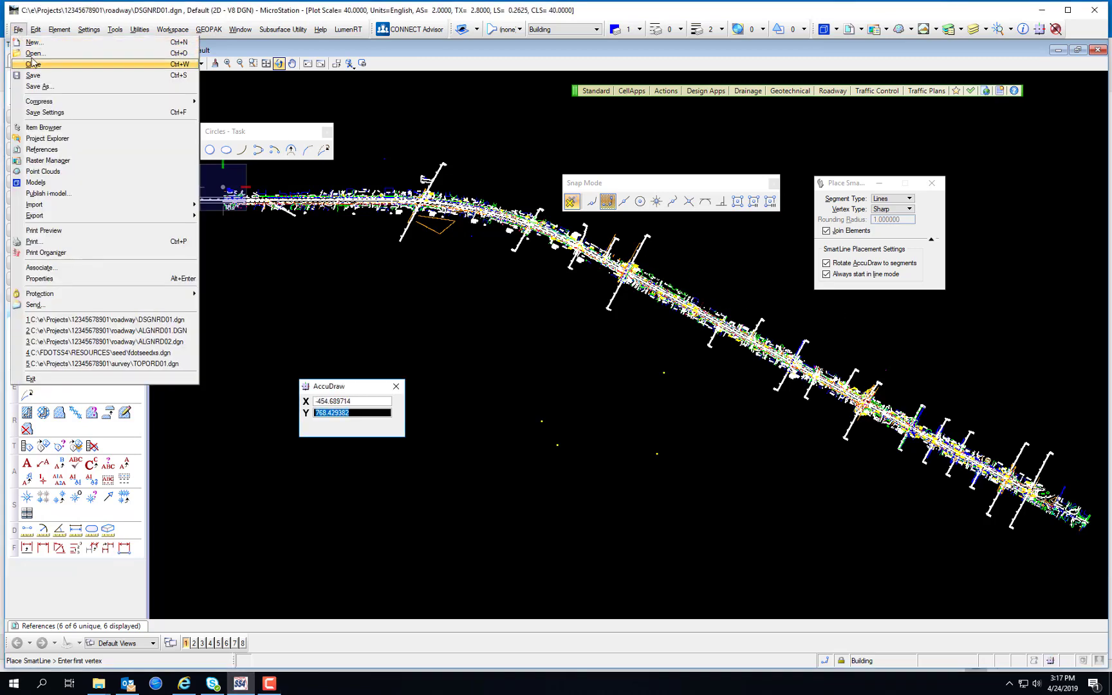
pyautogui.click(35, 53)
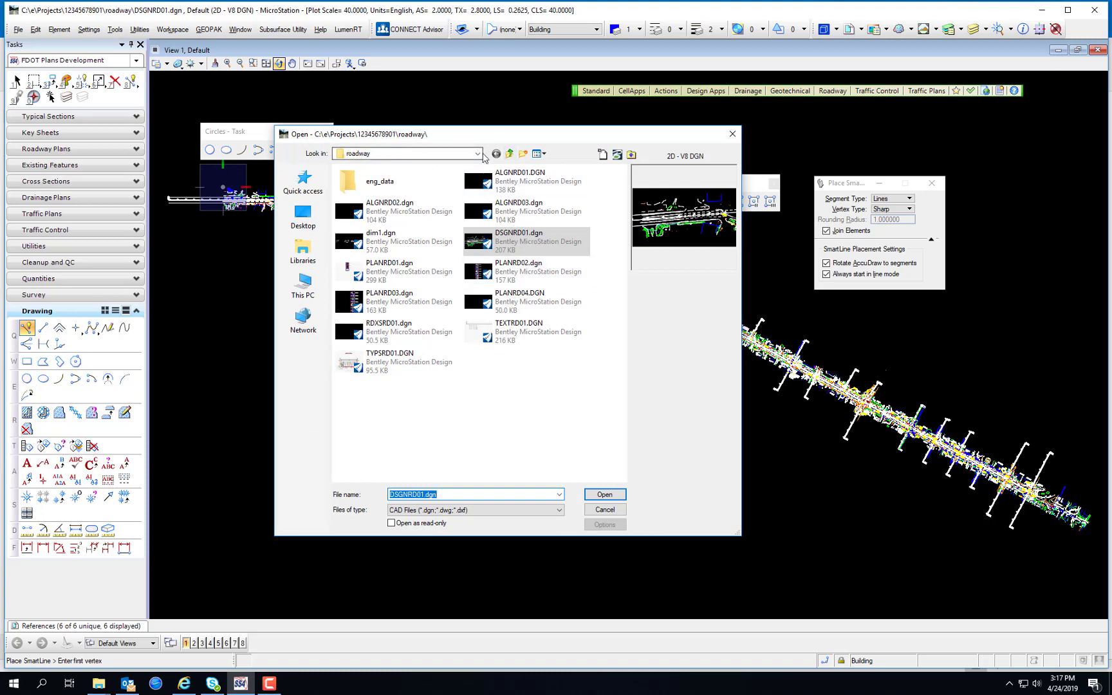
pyautogui.click(510, 154)
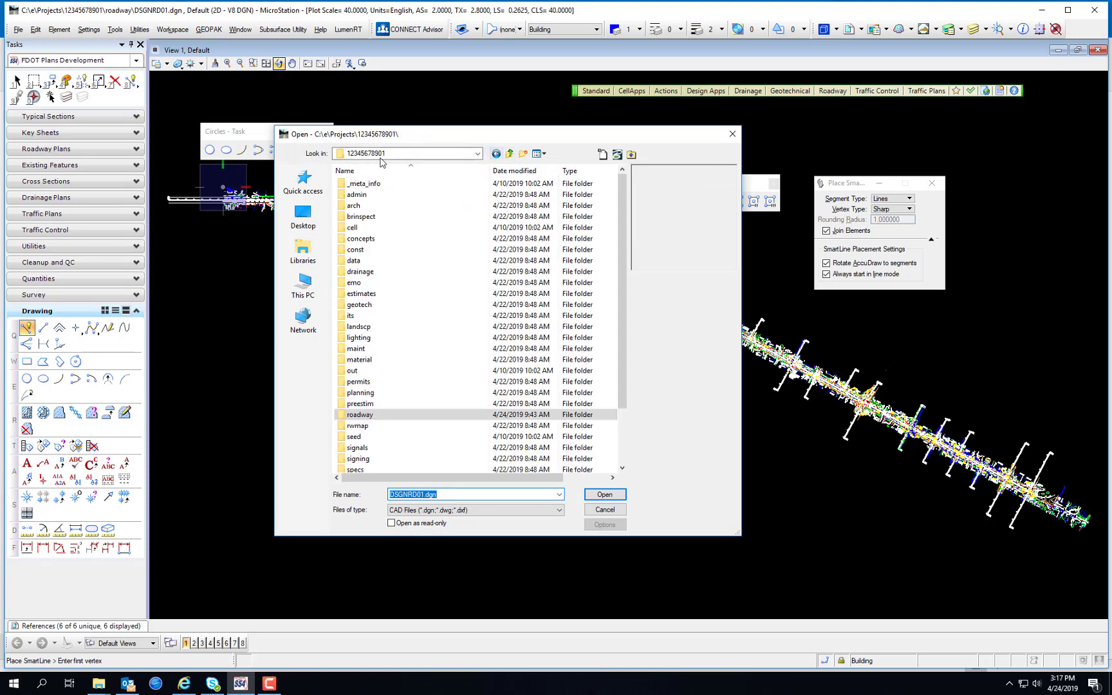
pyautogui.scroll(-2, 394, 432)
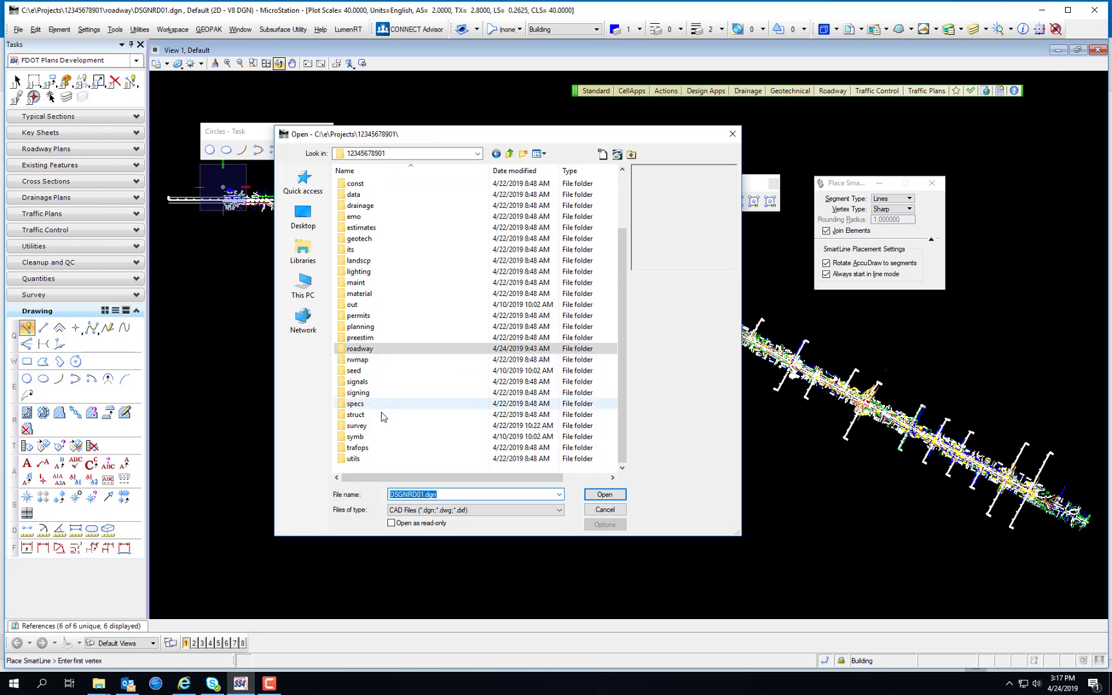
pyautogui.doubleClick(380, 426)
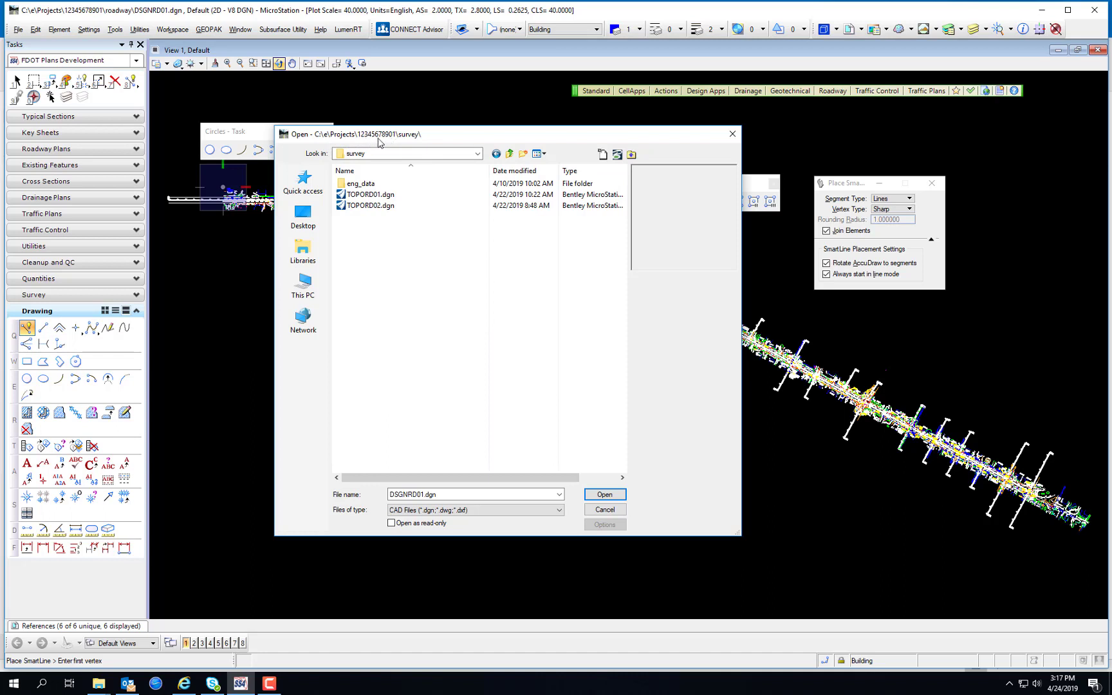
pyautogui.click(376, 195)
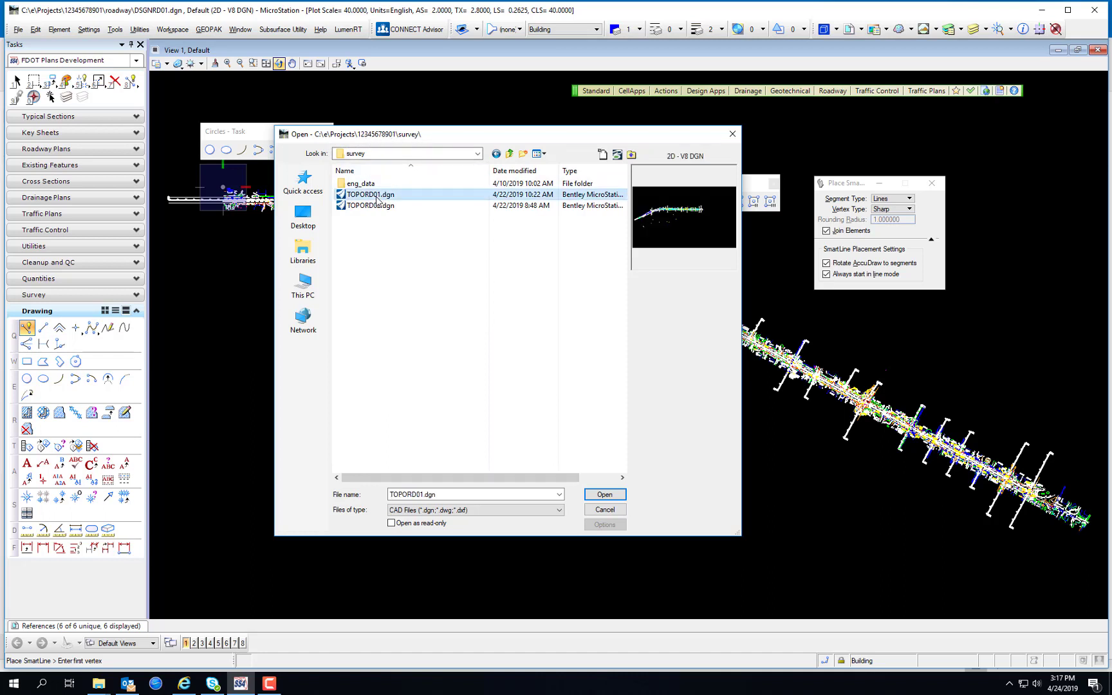
pyautogui.click(605, 494)
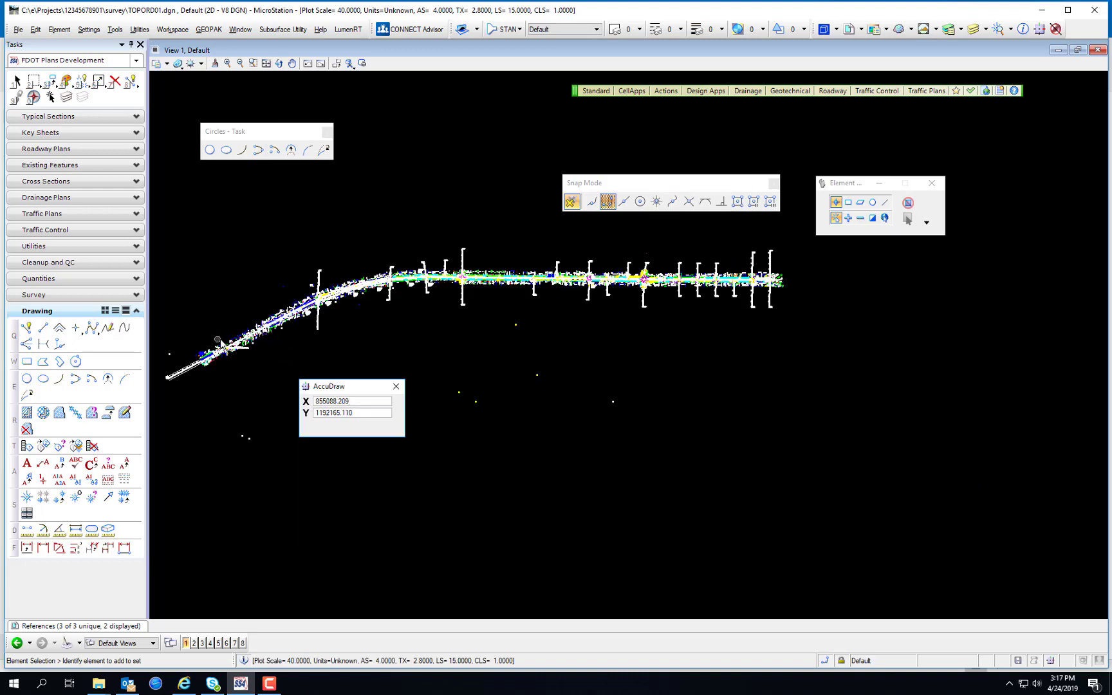
# Step: Close the Snap Mode toolbar and fit all elements of the survey file in View 1
pyautogui.scroll(3, 233, 345)
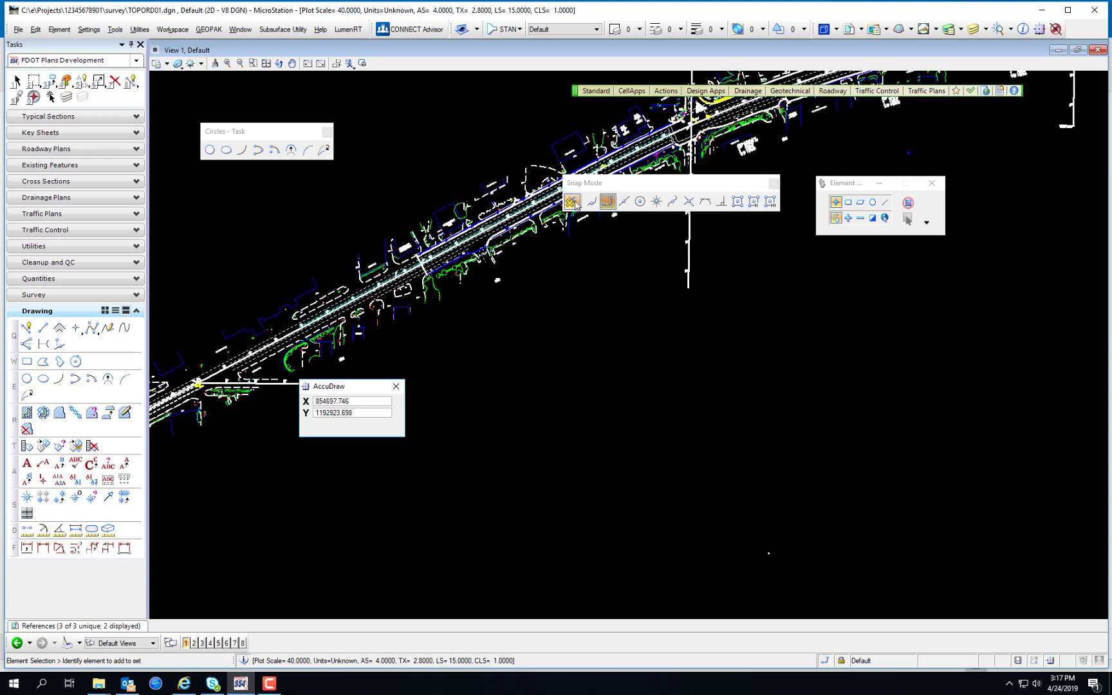
pyautogui.click(773, 183)
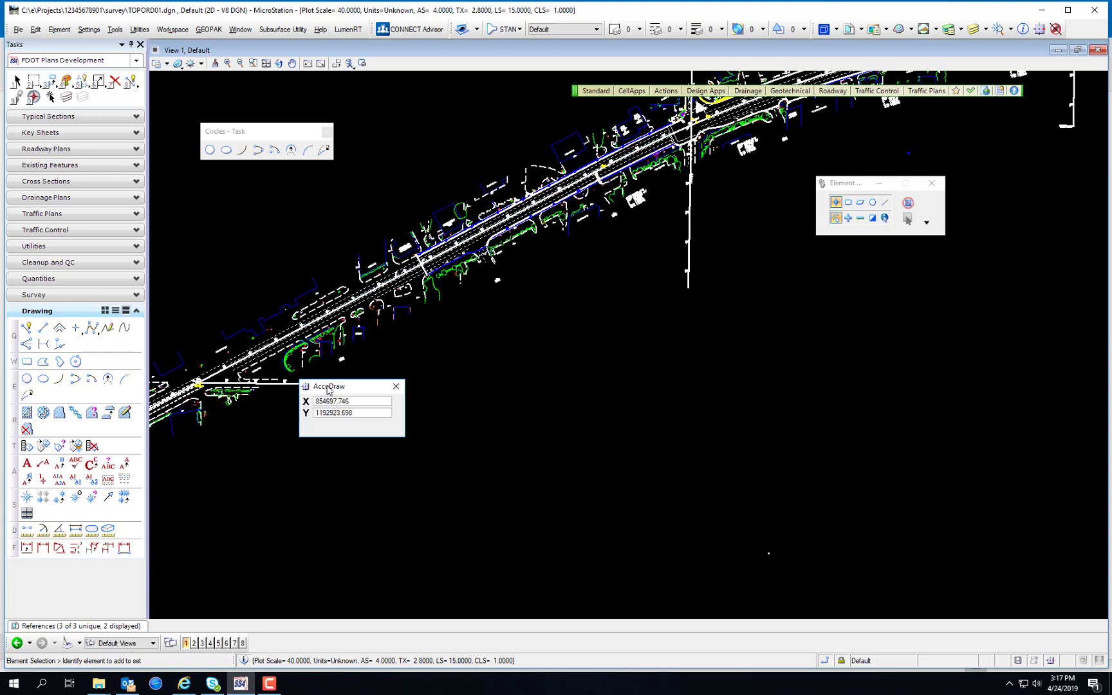
pyautogui.click(266, 63)
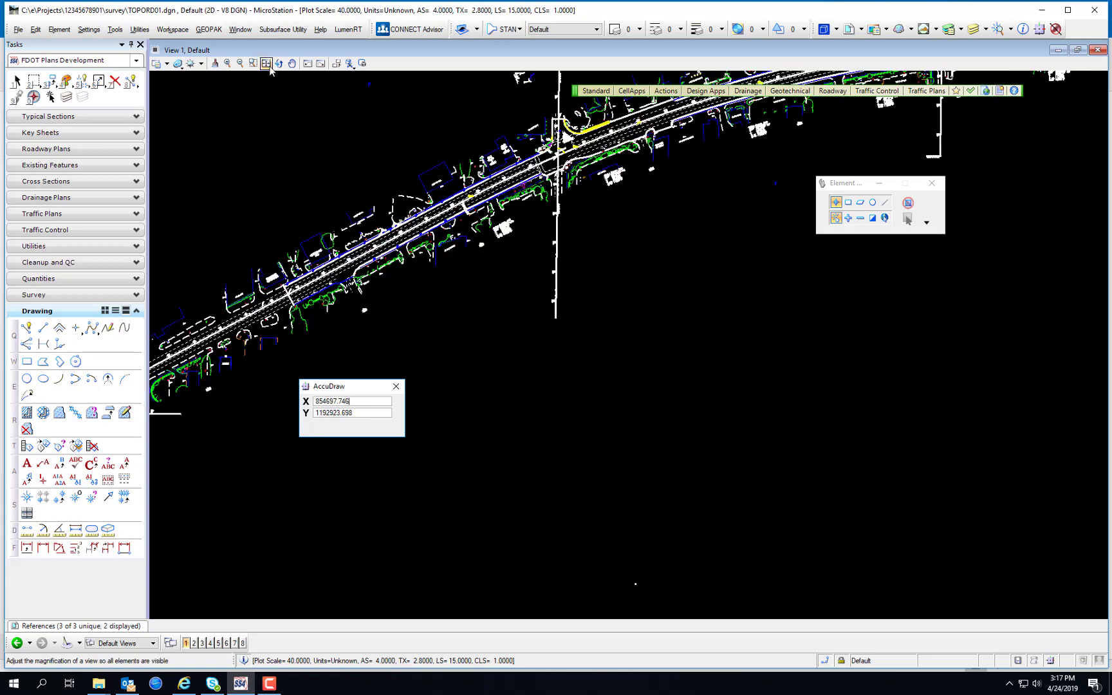
pyautogui.click(212, 167)
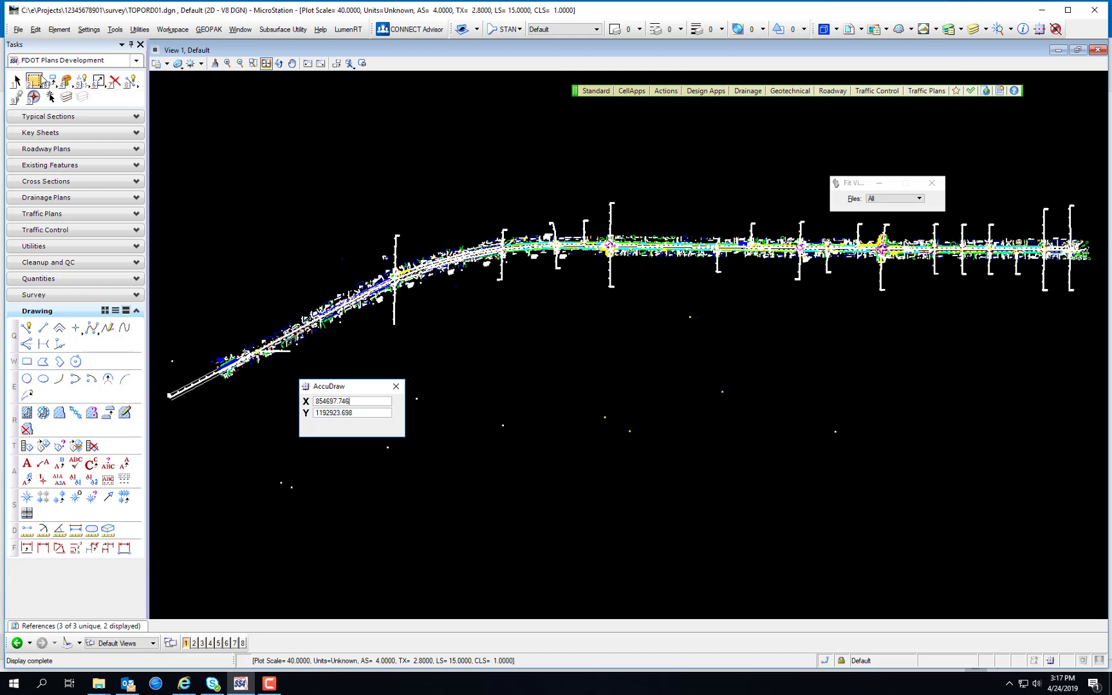
# Step: Find the text 206 in the survey file with zoom enabled, and close the search keeping the zoomed view
pyautogui.click(36, 29)
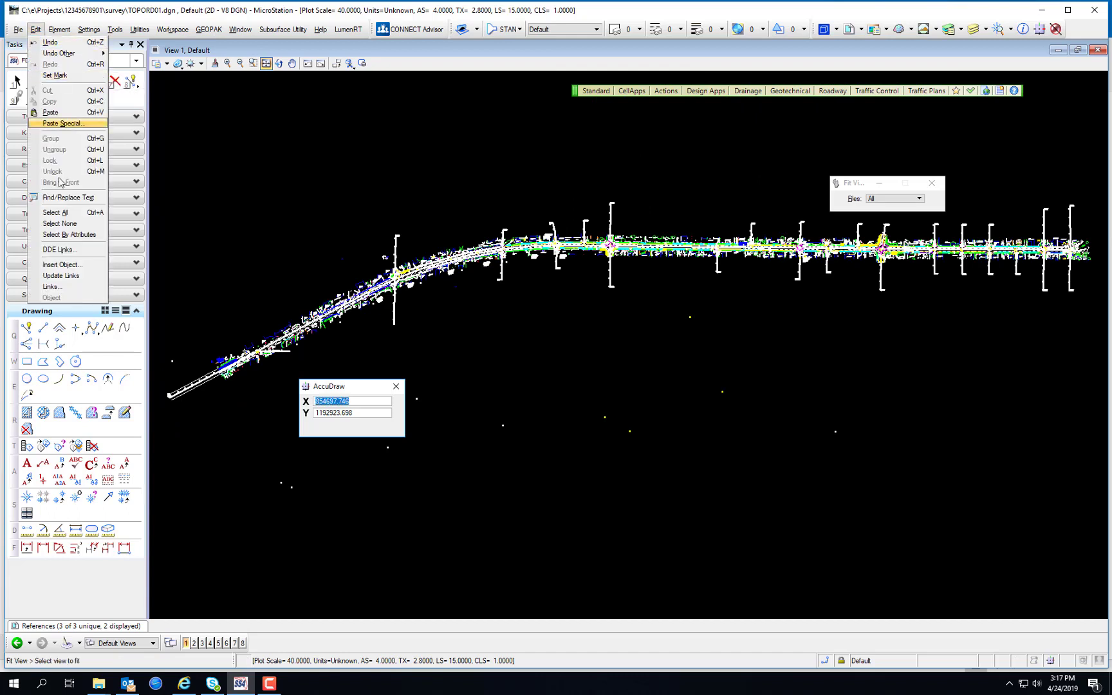
pyautogui.click(69, 198)
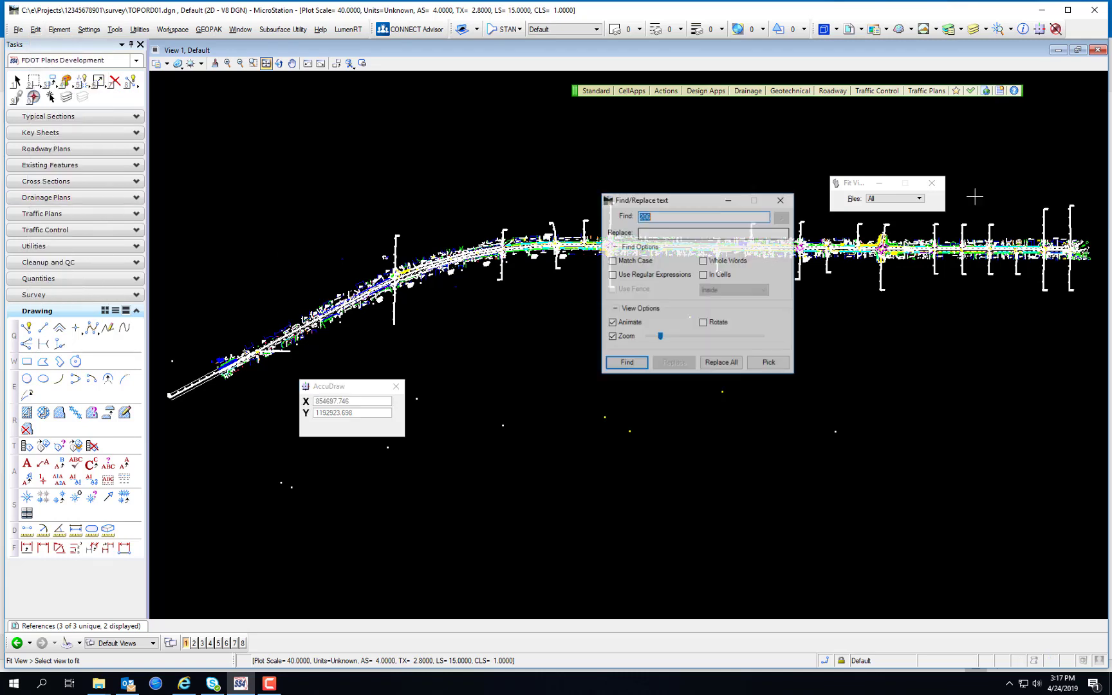
pyautogui.click(633, 364)
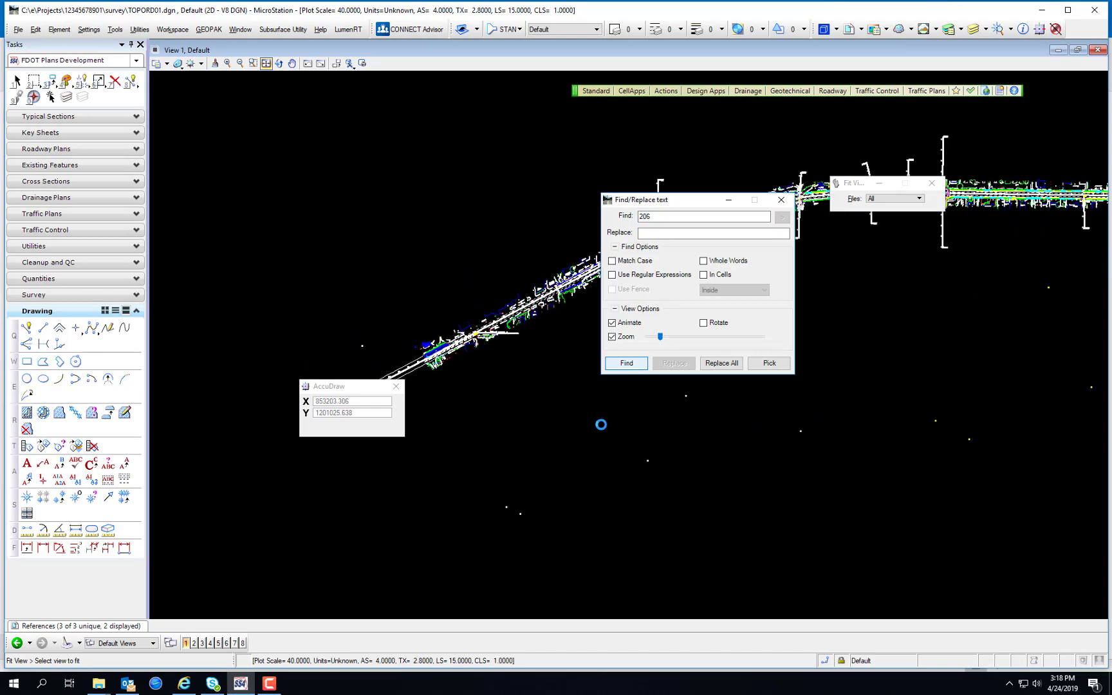
pyautogui.click(781, 199)
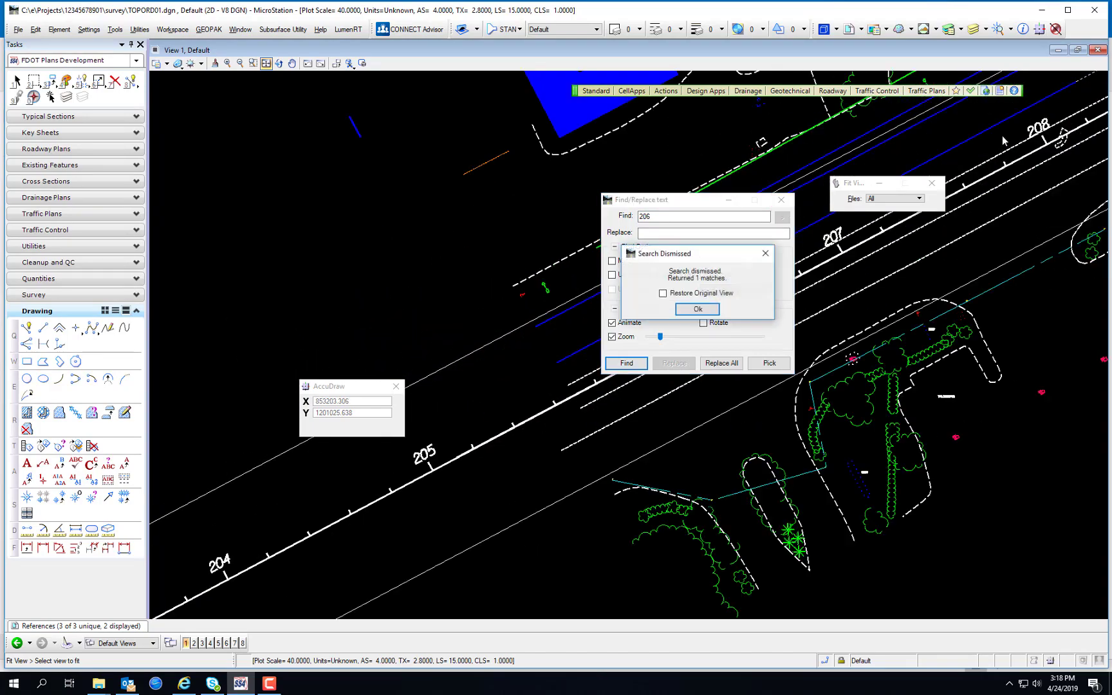
pyautogui.click(689, 315)
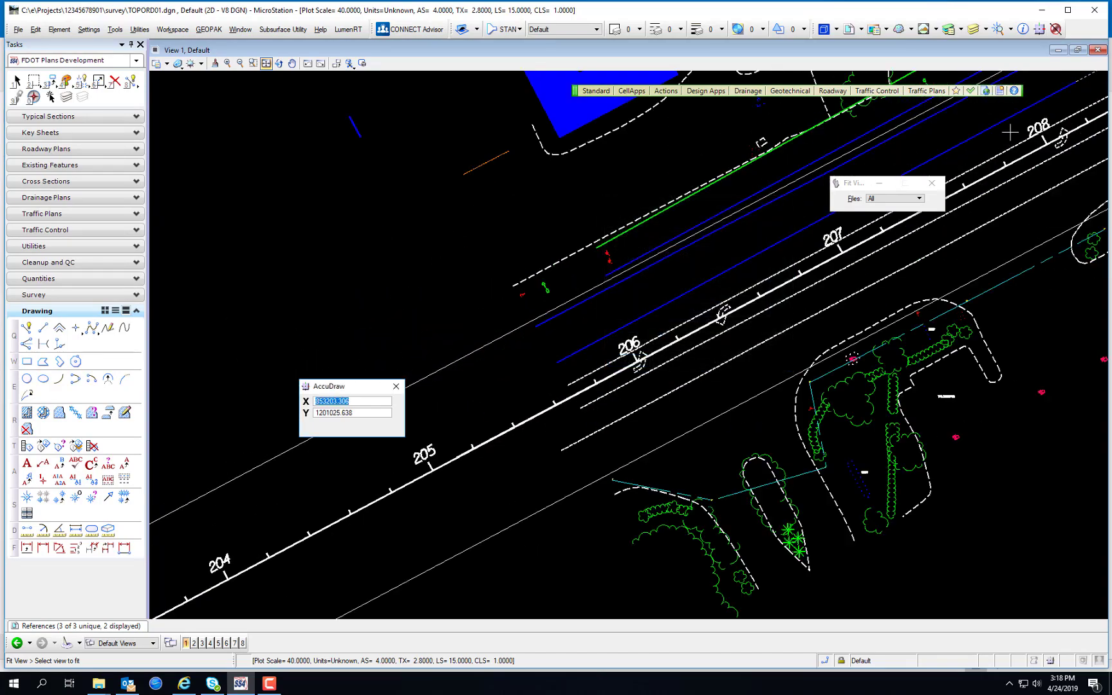
# Step: Move the AccuDraw window away from the alignment and inspect the fire hydrant cell near station 207
pyautogui.moveTo(1007, 134); pyautogui.dragTo(792, 304, button='middle')
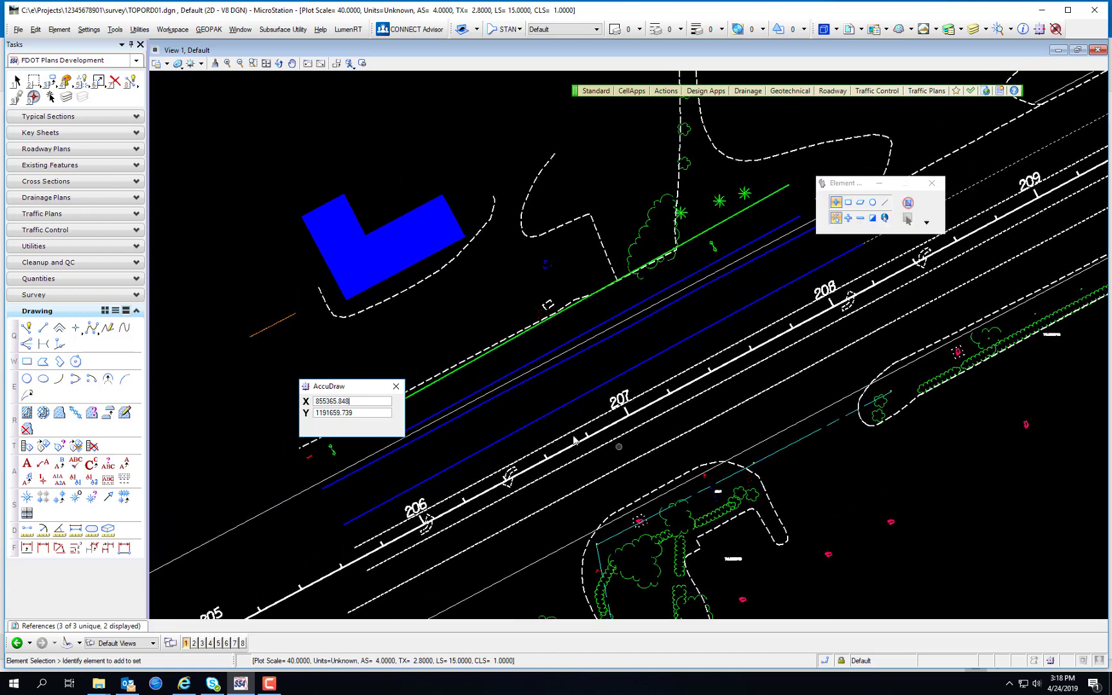
pyautogui.moveTo(351, 388); pyautogui.dragTo(220, 120)
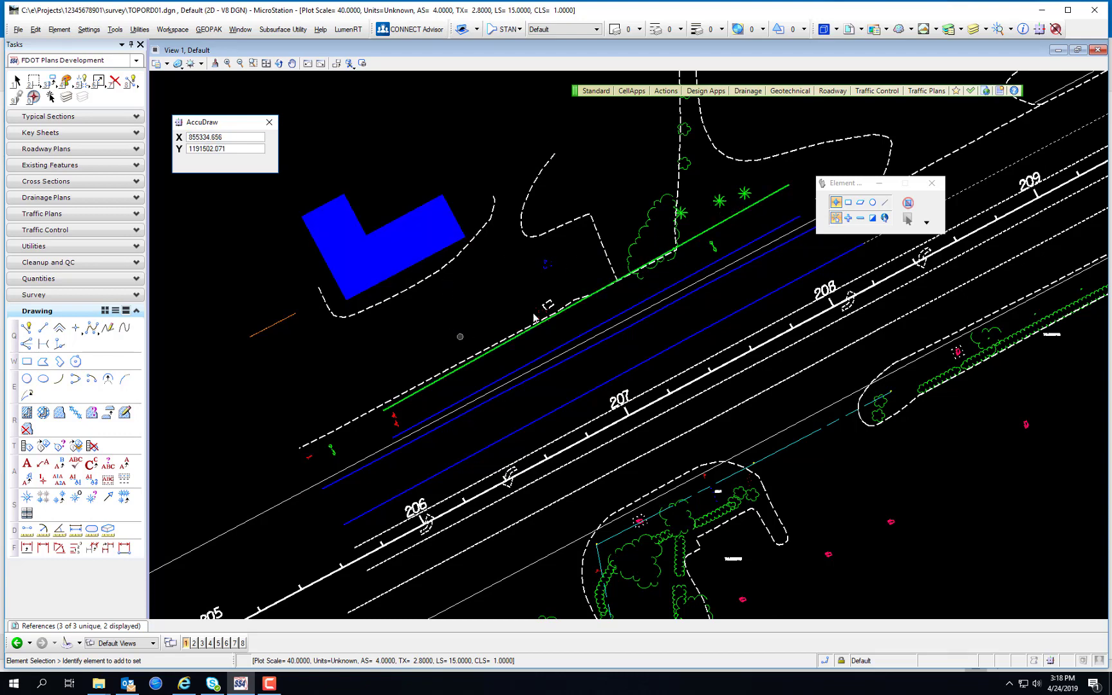
pyautogui.scroll(5, 524, 318)
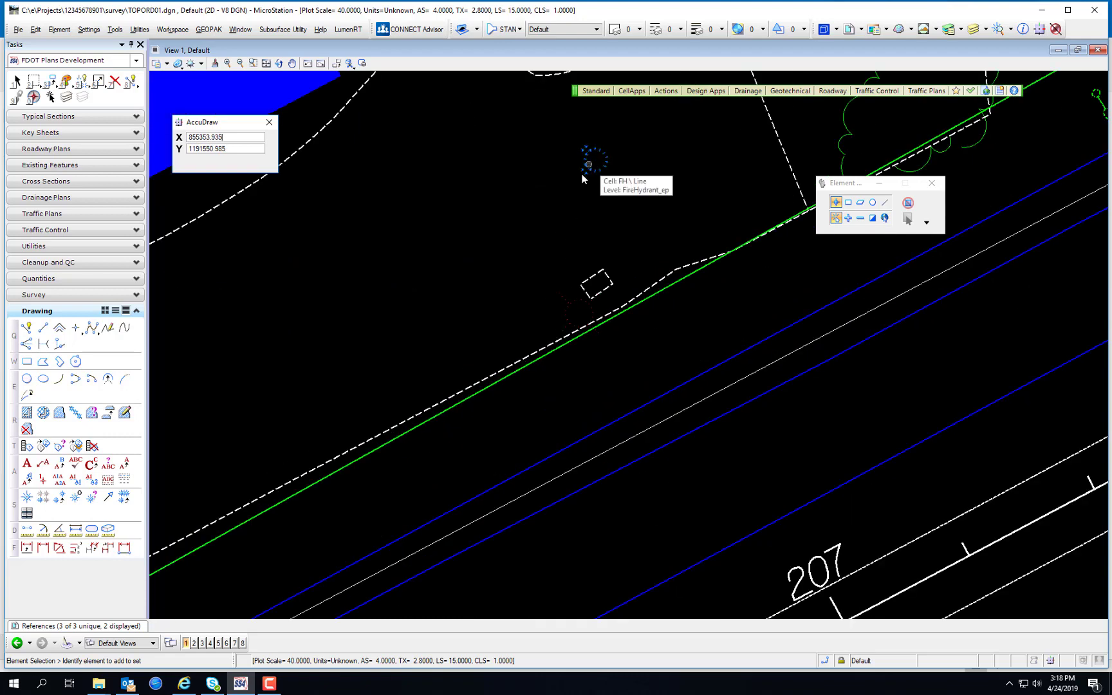
pyautogui.scroll(-4, 512, 329)
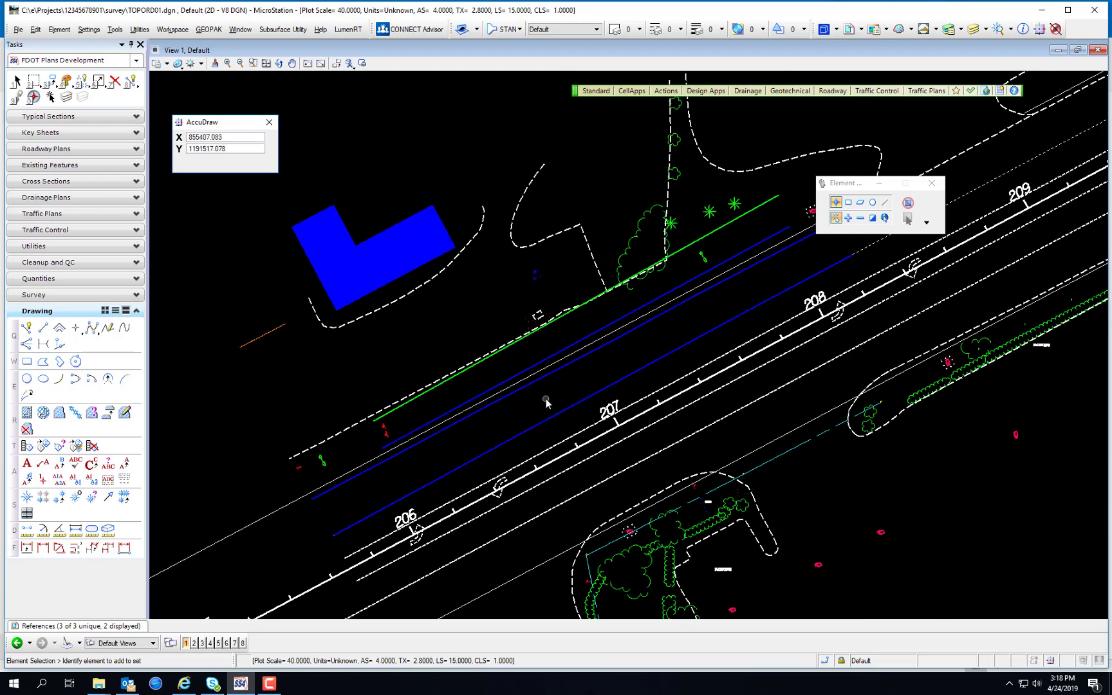
pyautogui.scroll(2, 516, 394)
pyautogui.scroll(-2, 516, 394)
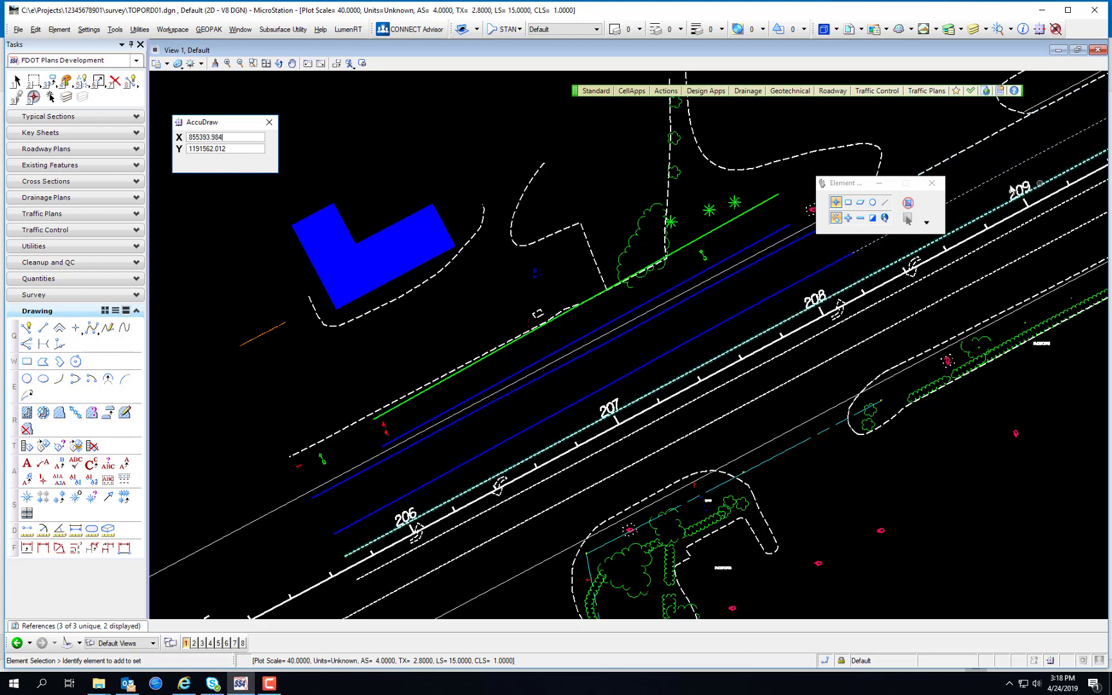
pyautogui.moveTo(204, 119); pyautogui.dragTo(205, 119)
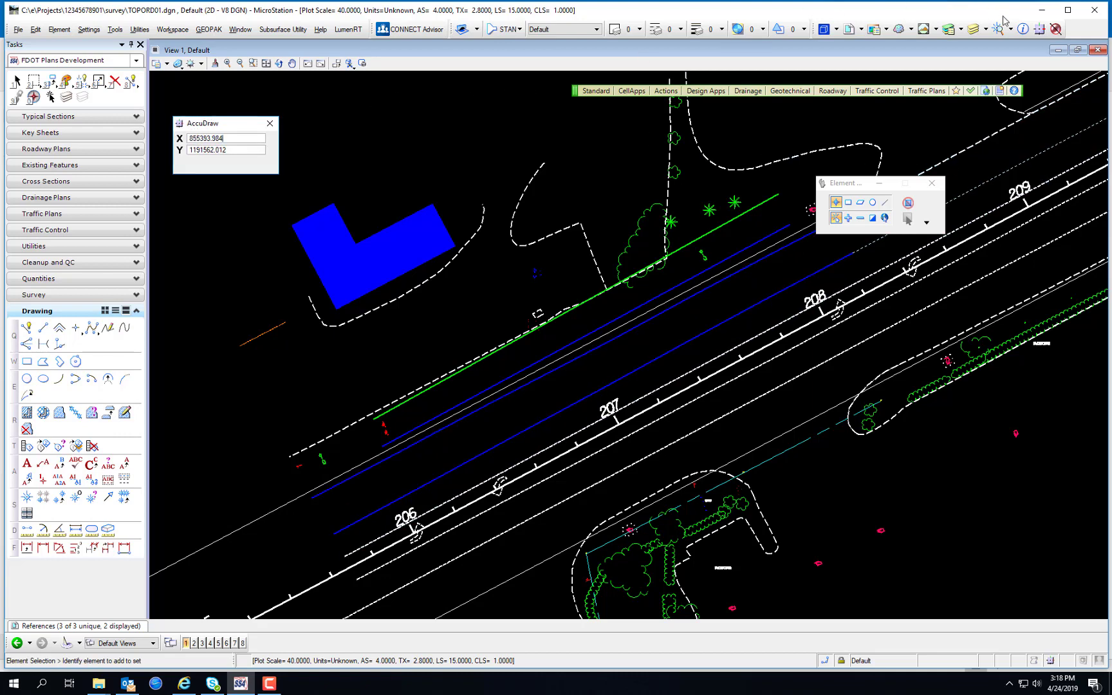
# Step: Toggle AccuDraw off and back on several times, leaving it active
pyautogui.click(1041, 29)
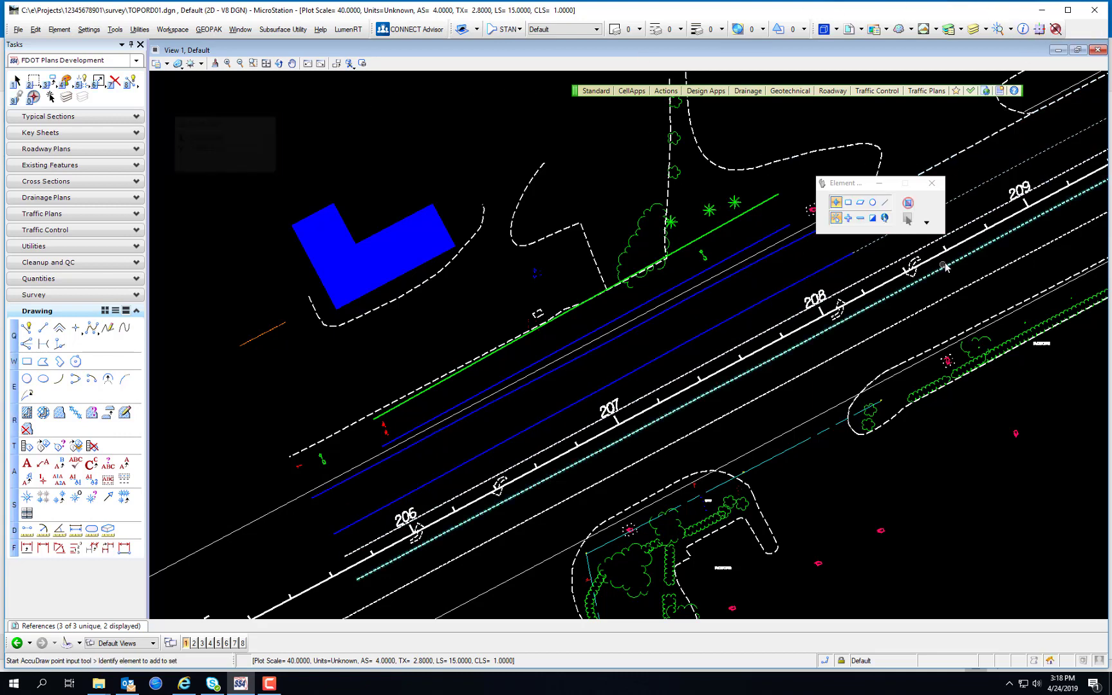
pyautogui.click(1041, 29)
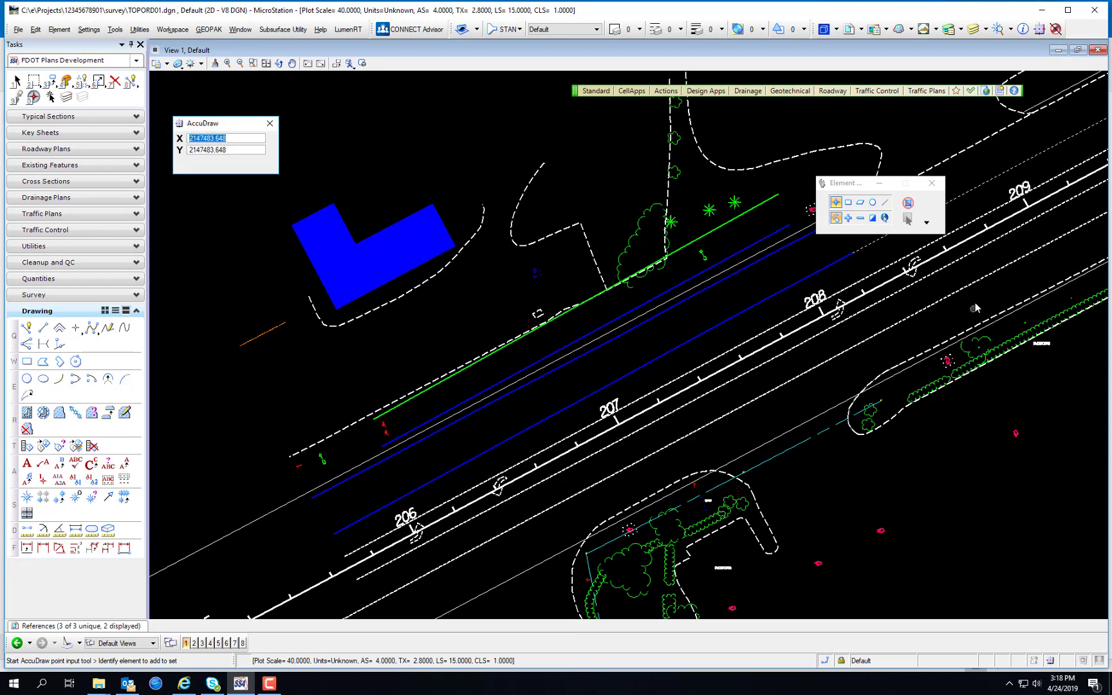
pyautogui.click(1040, 29)
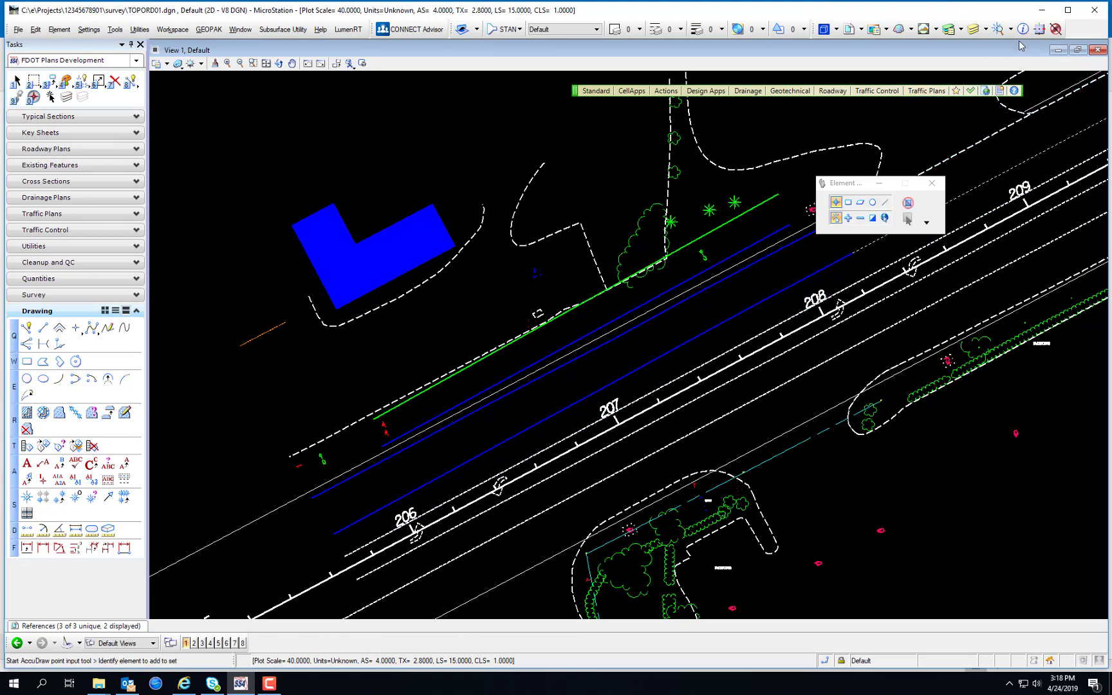
pyautogui.click(1040, 29)
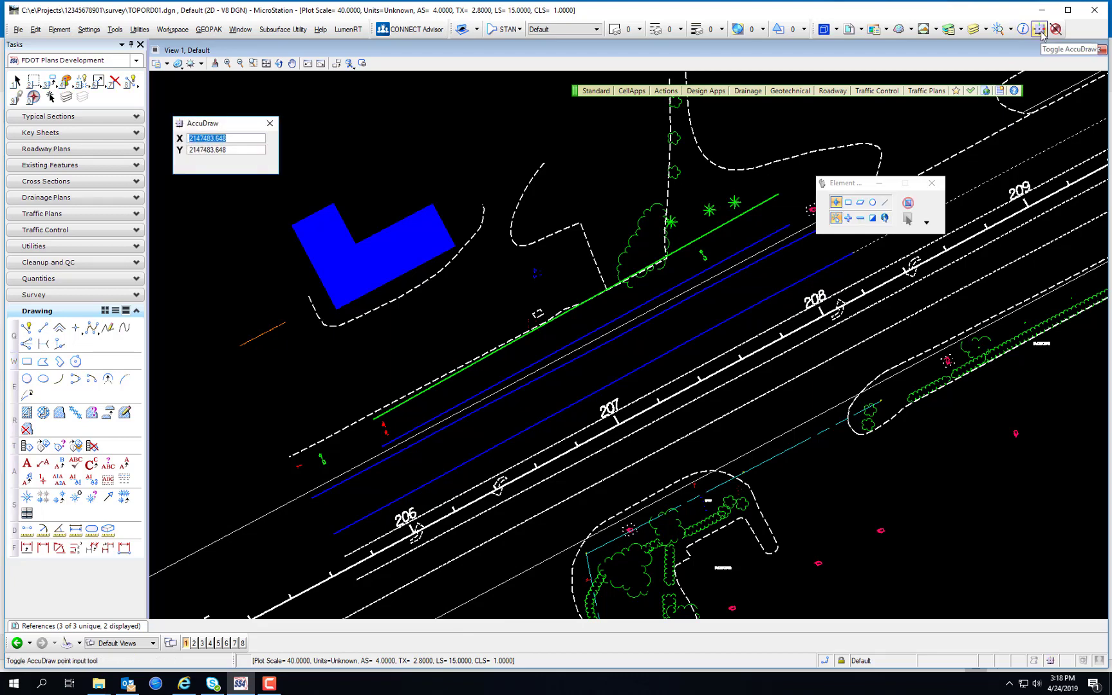
pyautogui.click(1040, 29)
pyautogui.click(1040, 30)
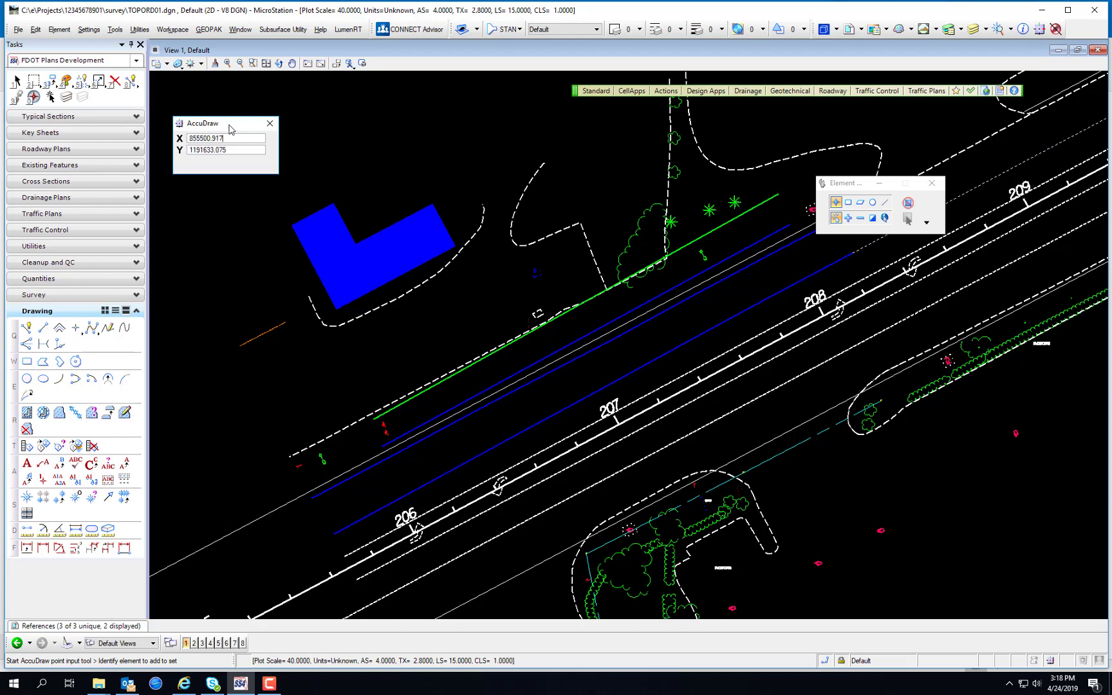
# Step: Rotate View 1 by the 2 Points method, aligning its X axis with the baseline from station 207 to 208
pyautogui.moveTo(306, 316); pyautogui.dragTo(307, 284, button='middle')
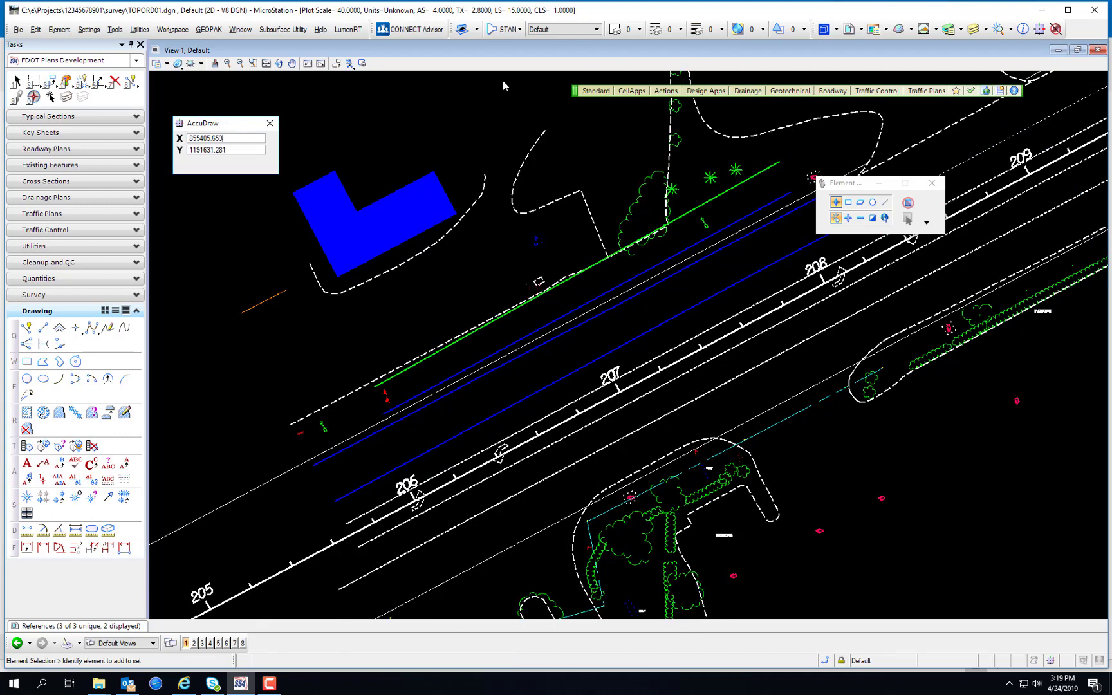
pyautogui.click(279, 63)
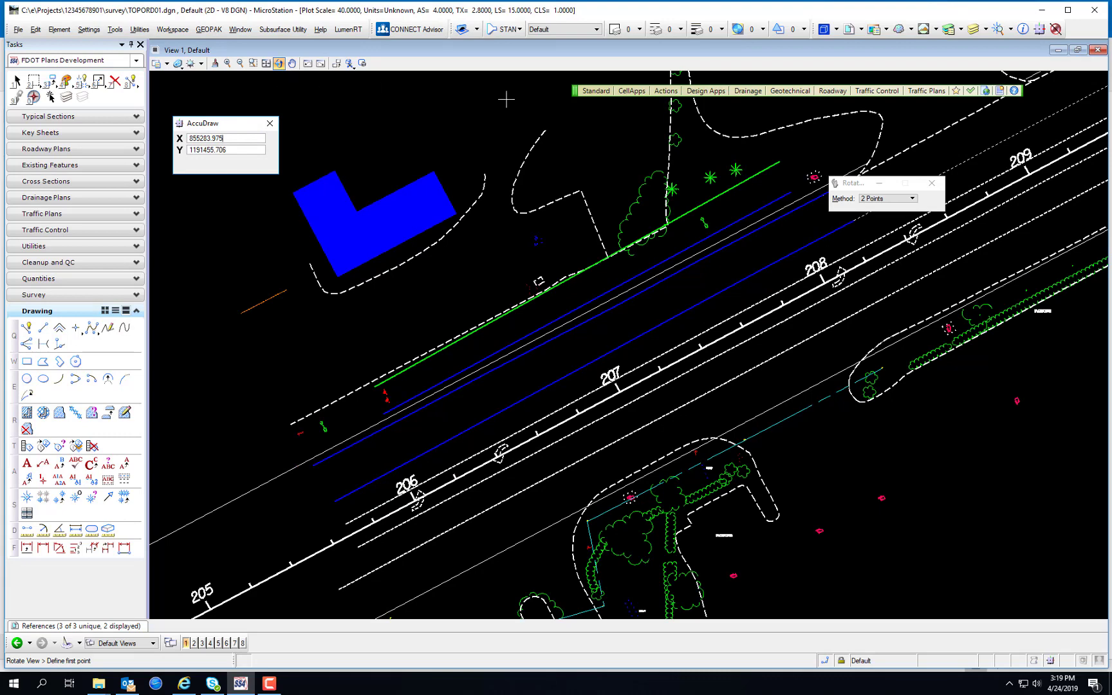
pyautogui.click(616, 382)
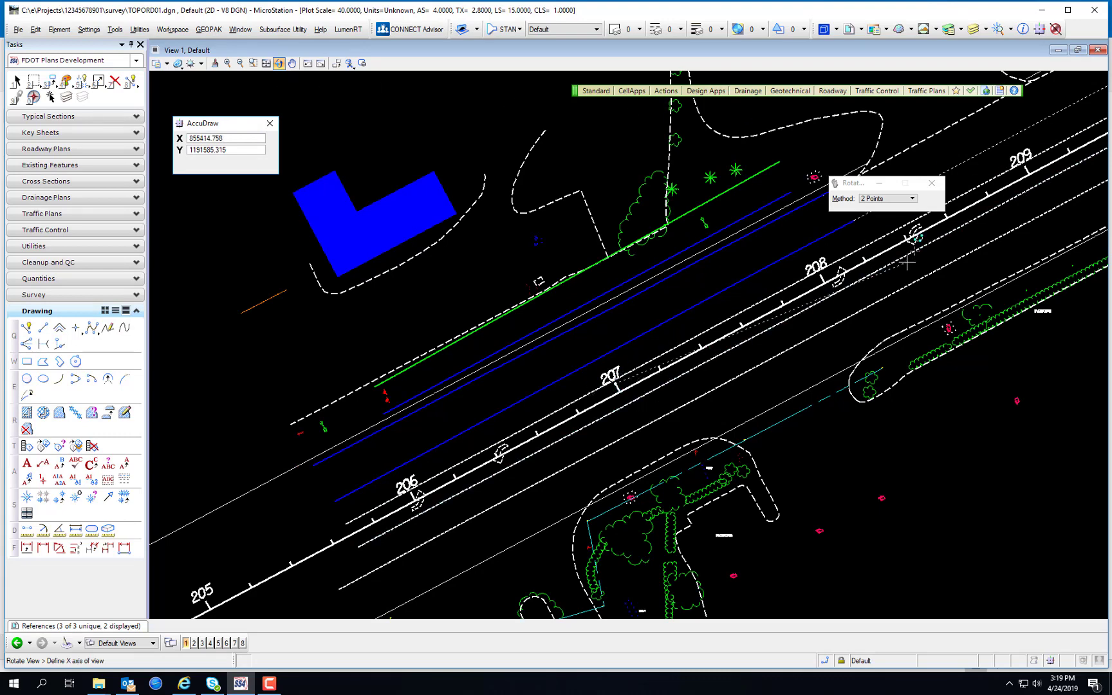
pyautogui.click(822, 275)
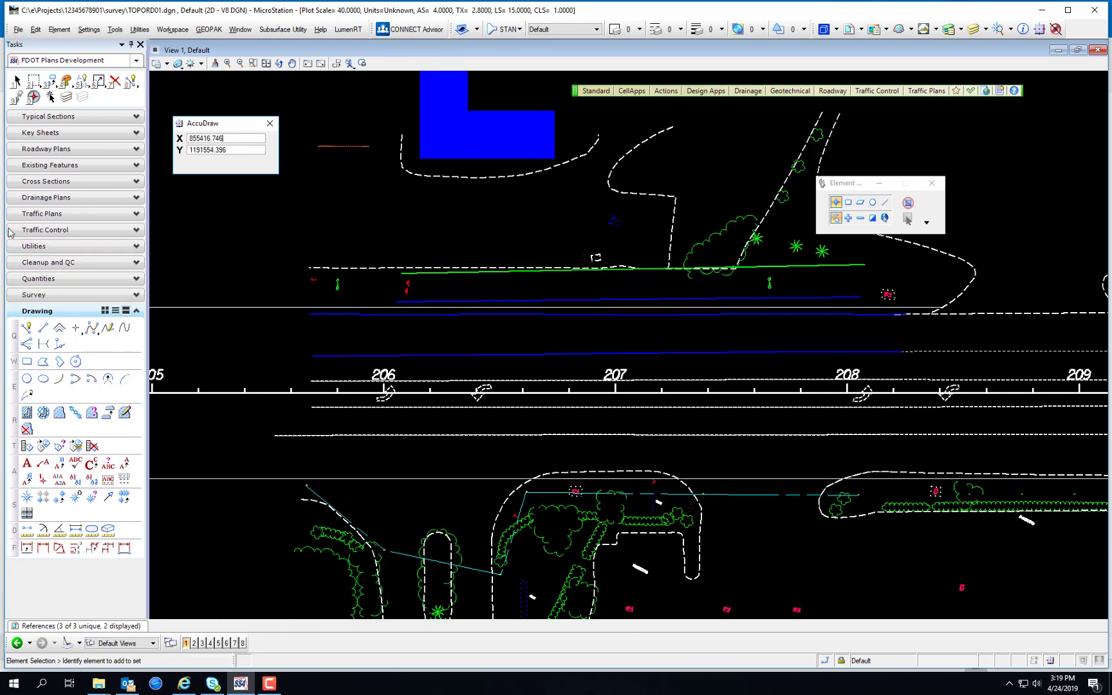
# Step: Choose the Place Line tool and set the active level to Scratch1_dp
pyautogui.click(42, 329)
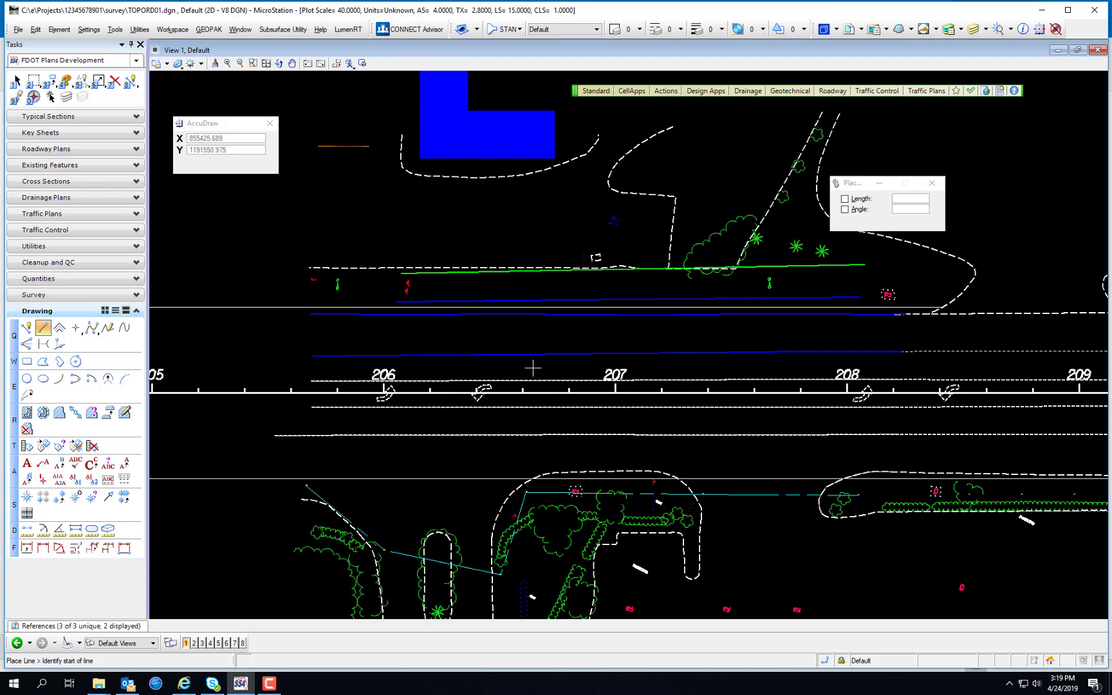
pyautogui.click(580, 30)
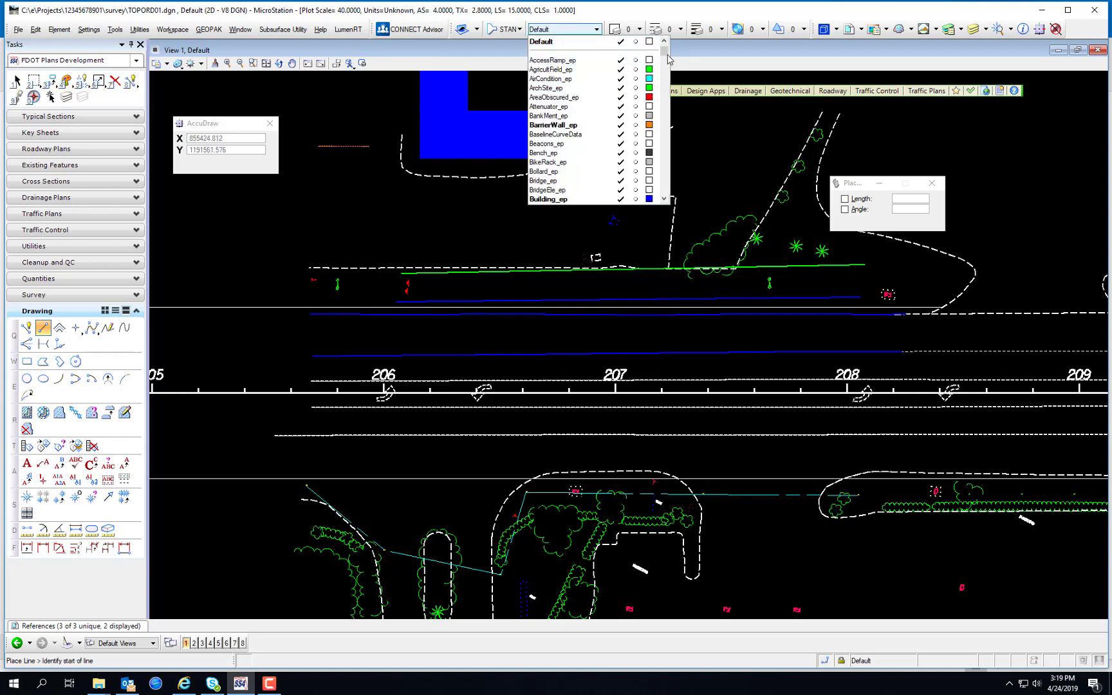
pyautogui.moveTo(667, 56); pyautogui.dragTo(660, 149)
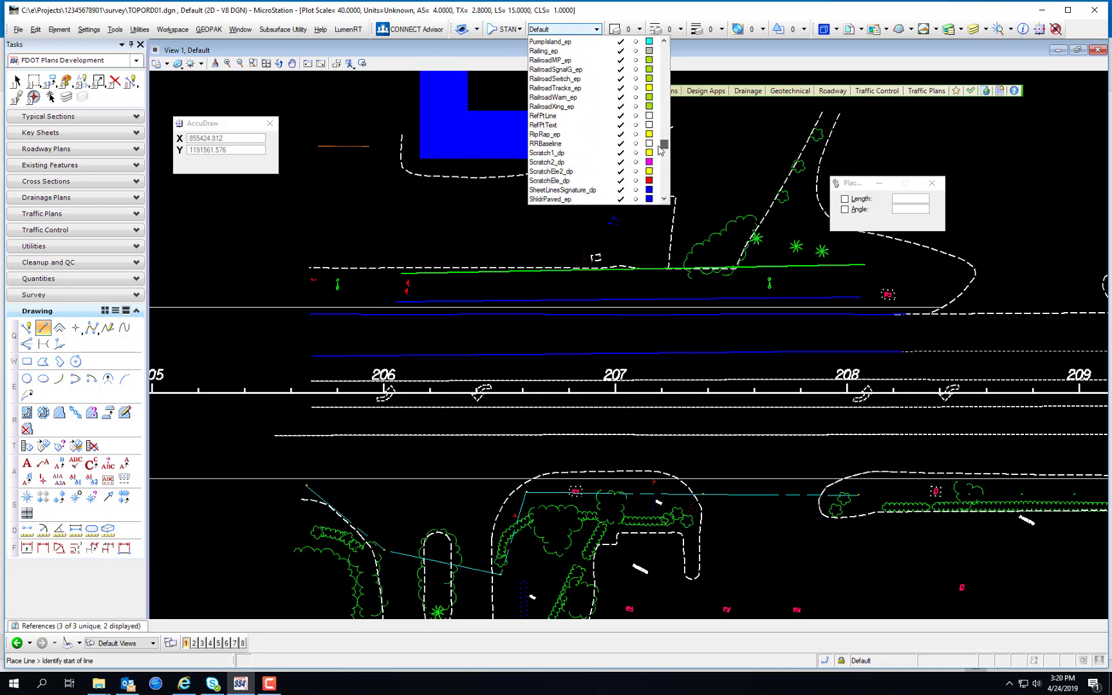
pyautogui.click(566, 152)
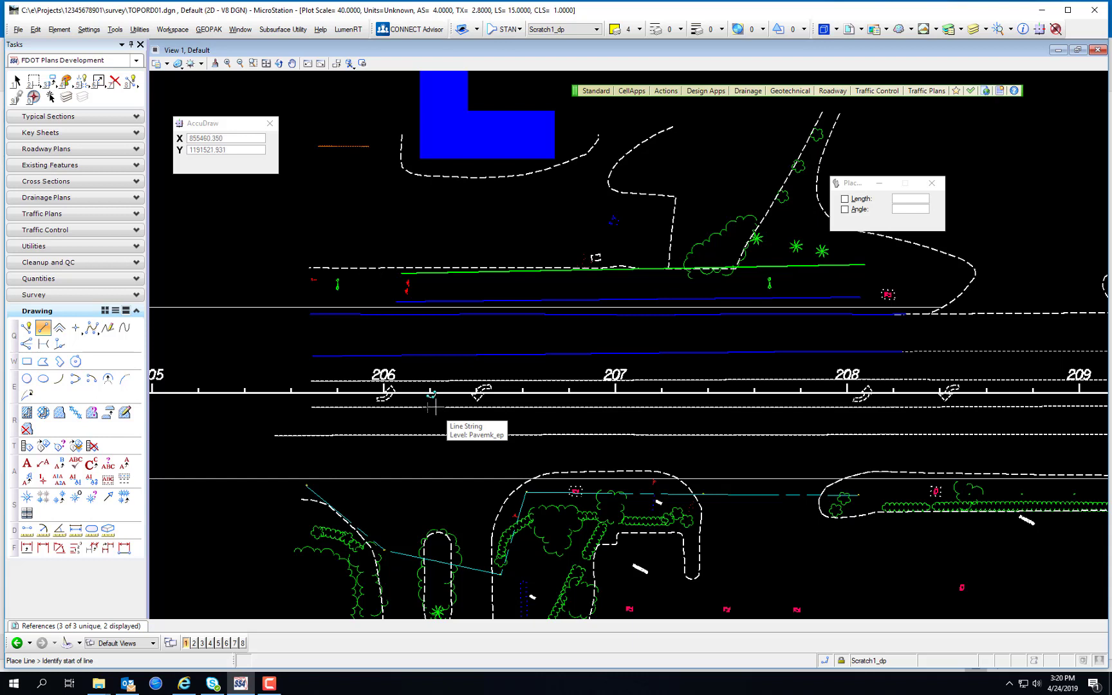
# Step: Place a line from the baseline tick at station 206 to AccuDraw offsets of 68 in X and 60 in Y
pyautogui.scroll(5, 379, 396)
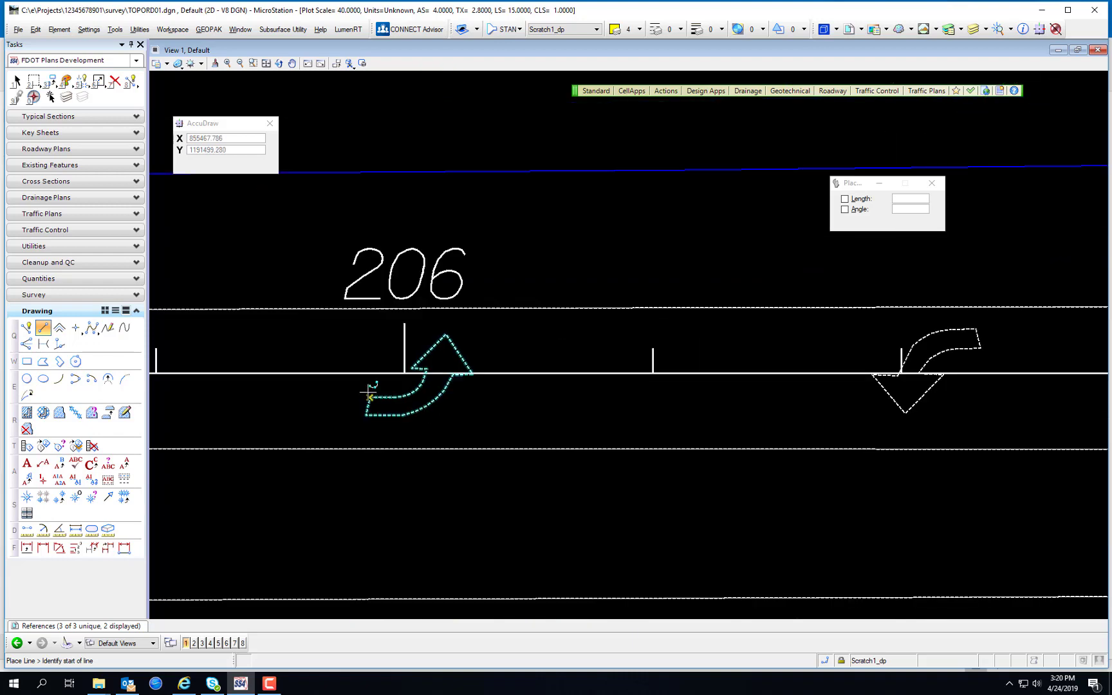
pyautogui.click(404, 372)
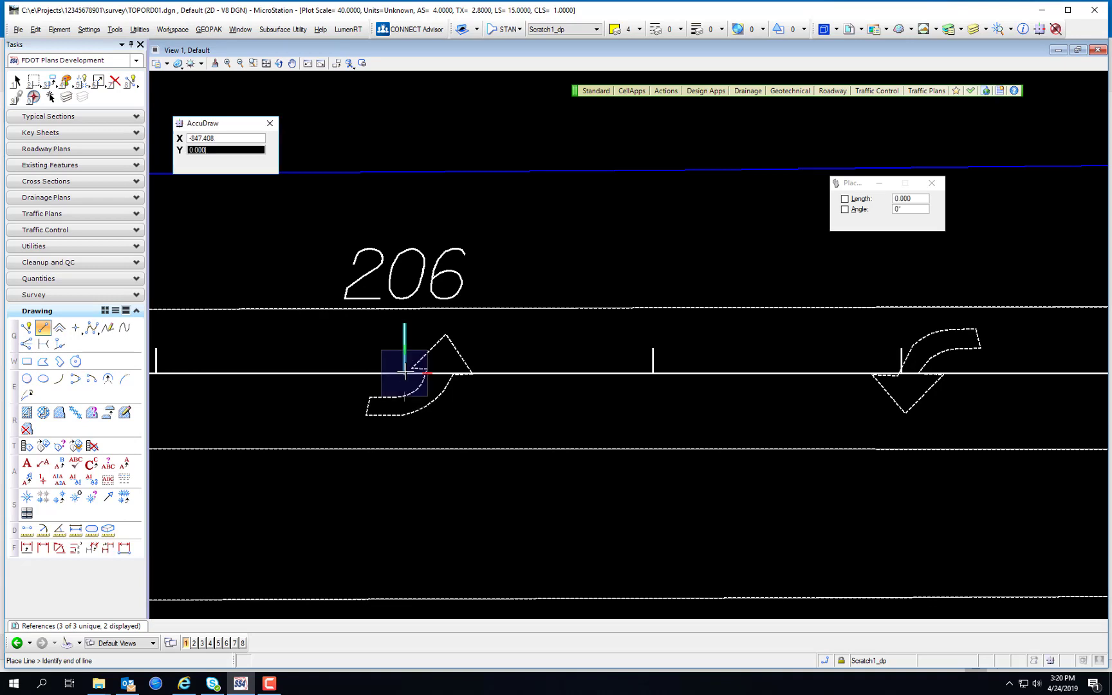
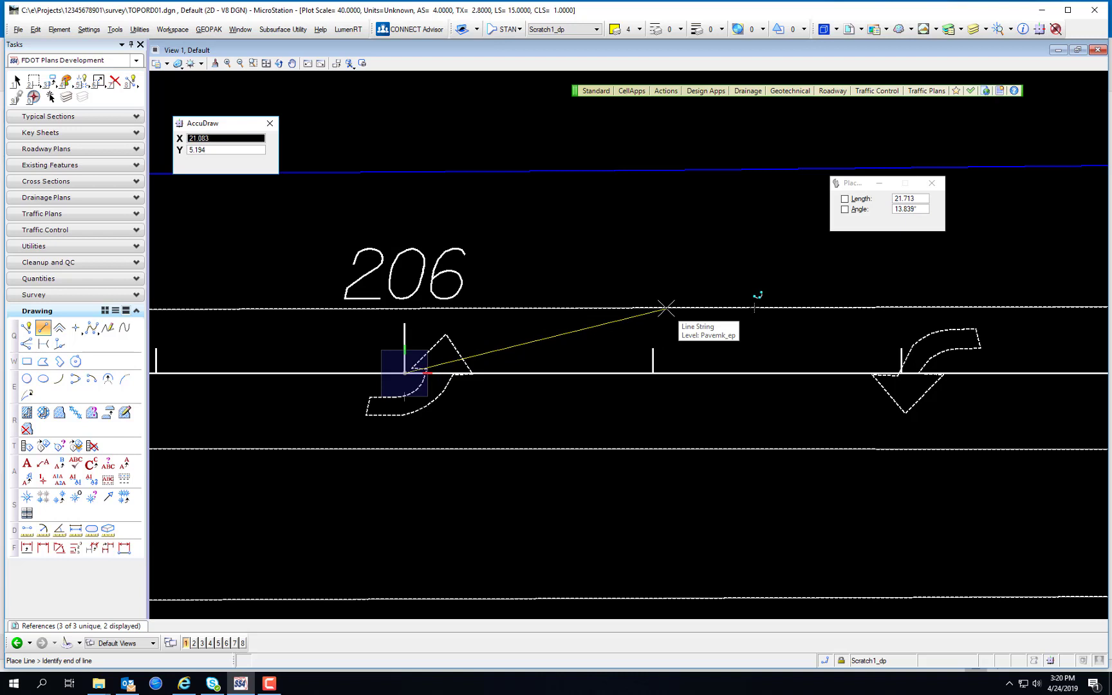
pyautogui.write('68')
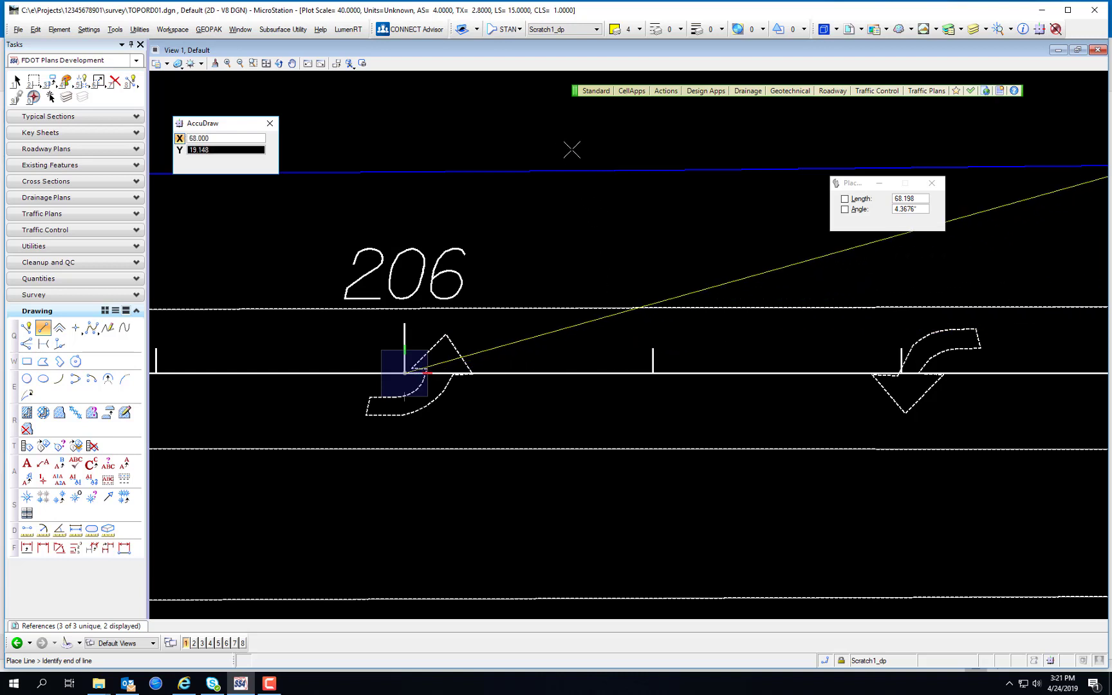
pyautogui.scroll(-5, 625, 287)
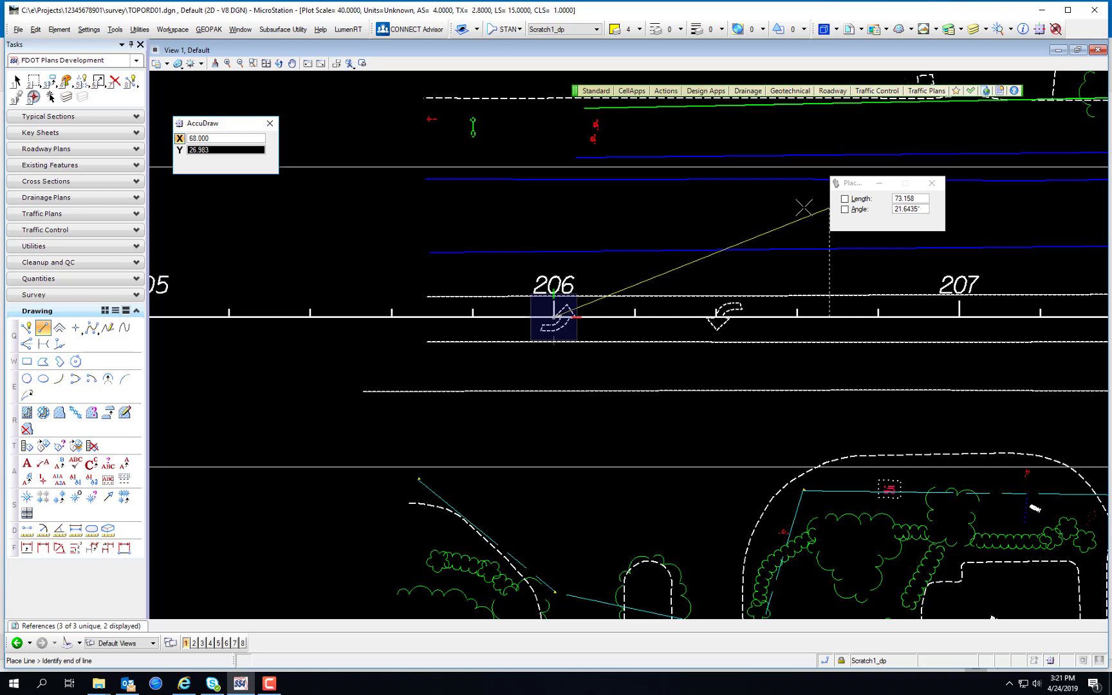
pyautogui.write('60')
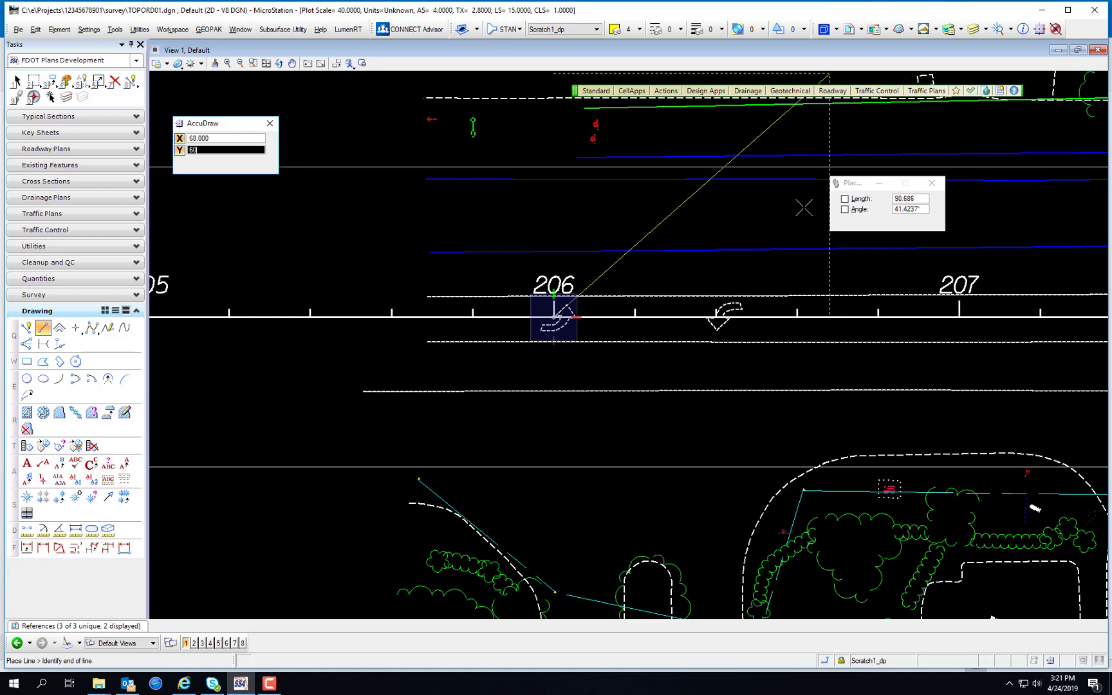
pyautogui.click(785, 142)
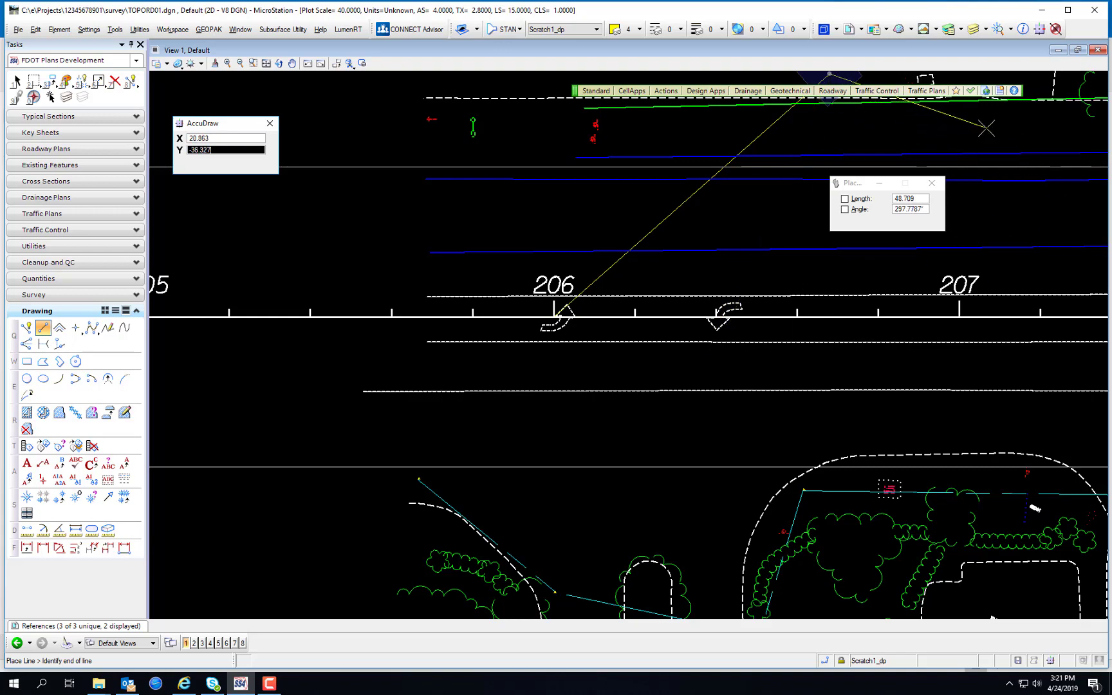
pyautogui.moveTo(876, 124); pyautogui.dragTo(752, 398, button='middle')
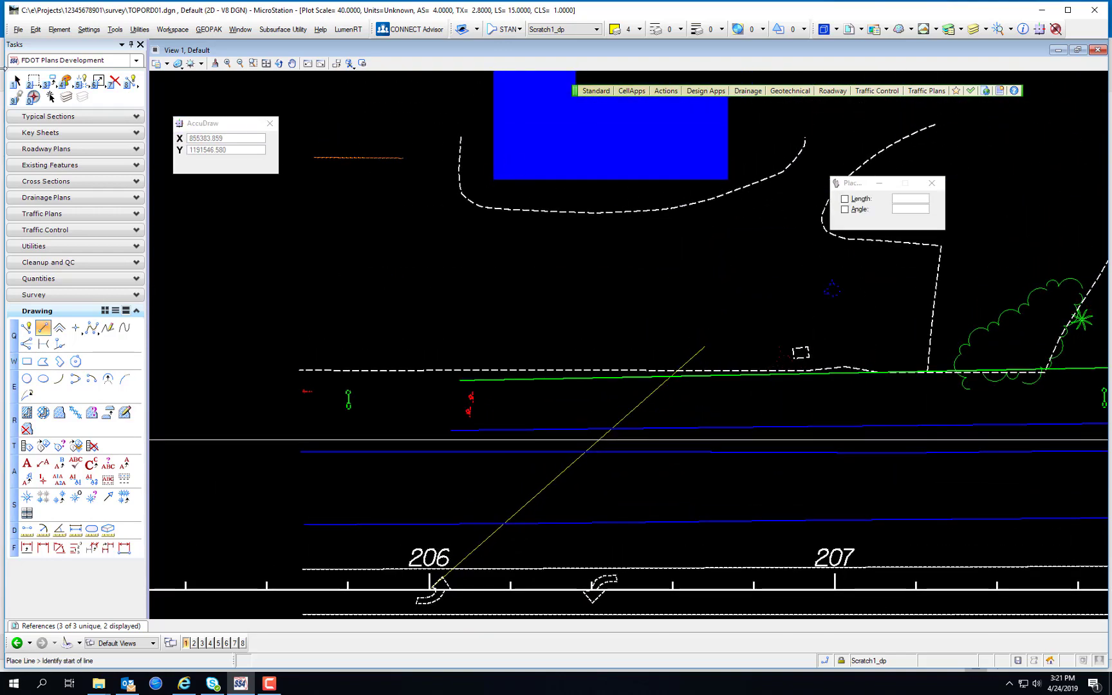
# Step: Move the fire hydrant cell near station 207 by its origin, using an Origin snap, onto the free end of the offset line
pyautogui.click(17, 82)
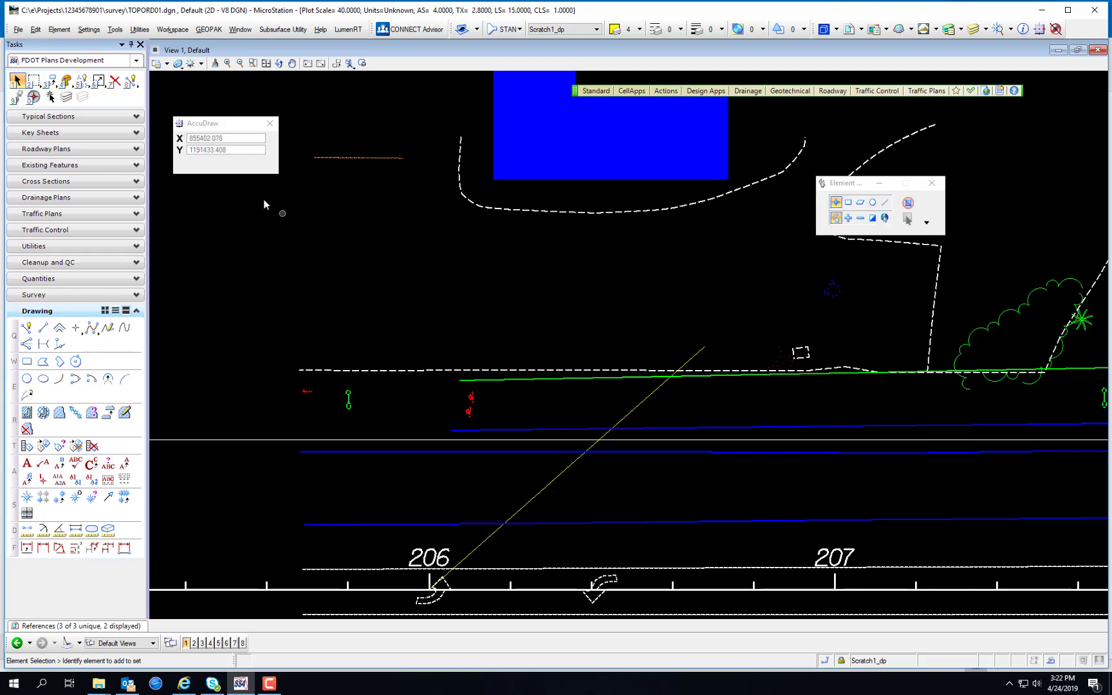
pyautogui.click(50, 86)
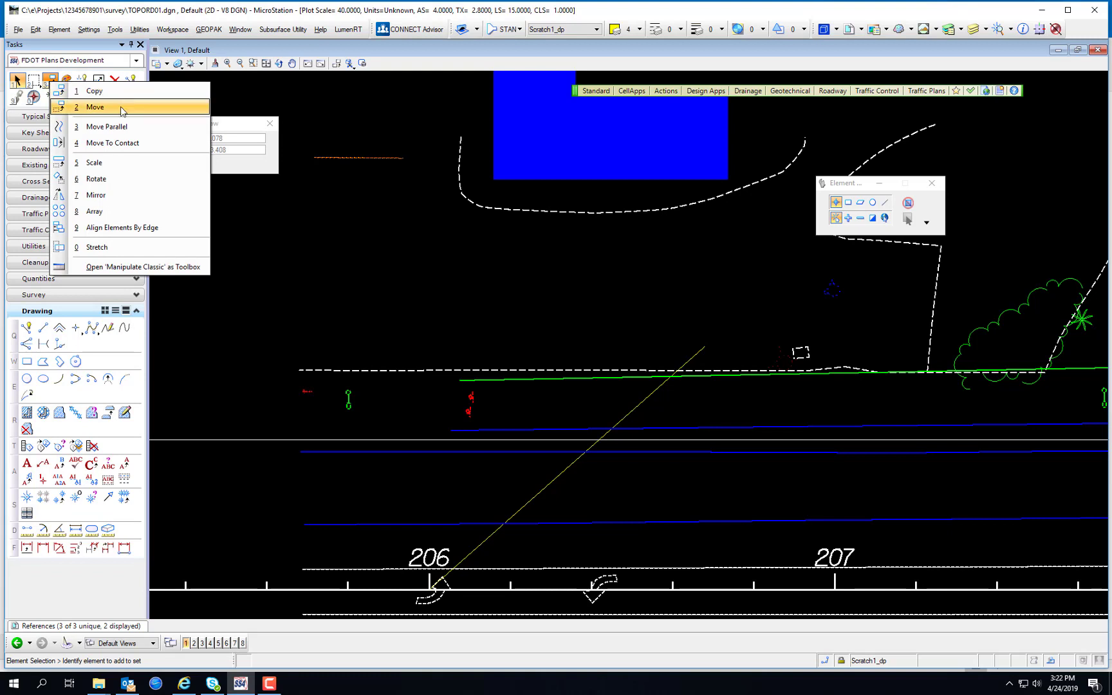
pyautogui.click(95, 107)
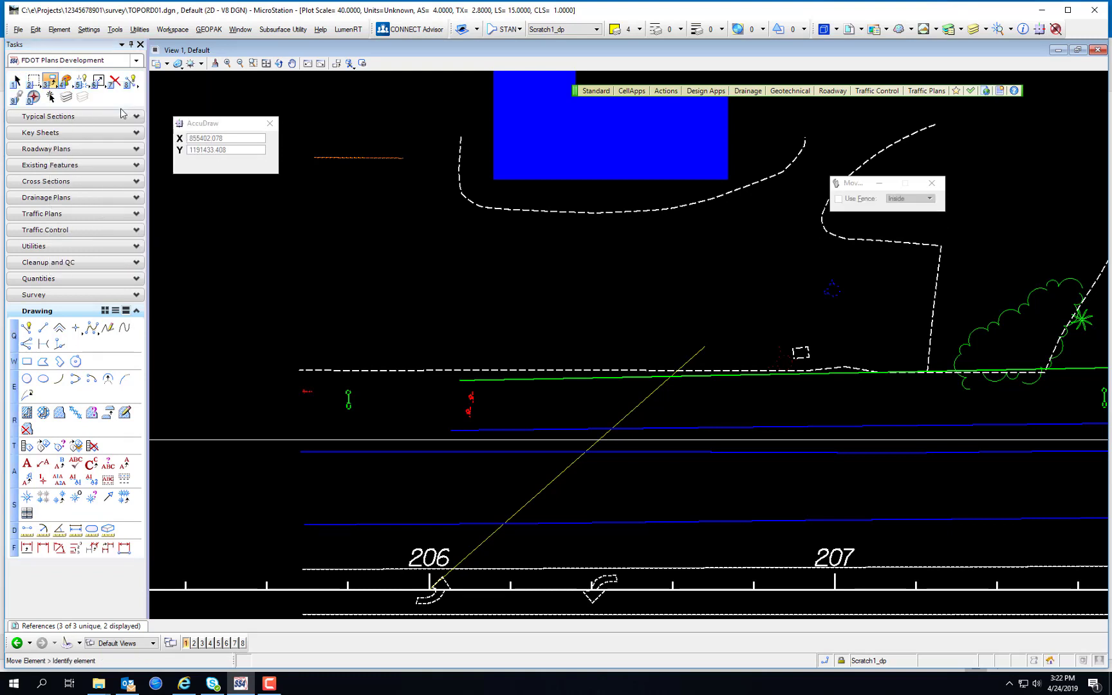
pyautogui.scroll(4, 843, 288)
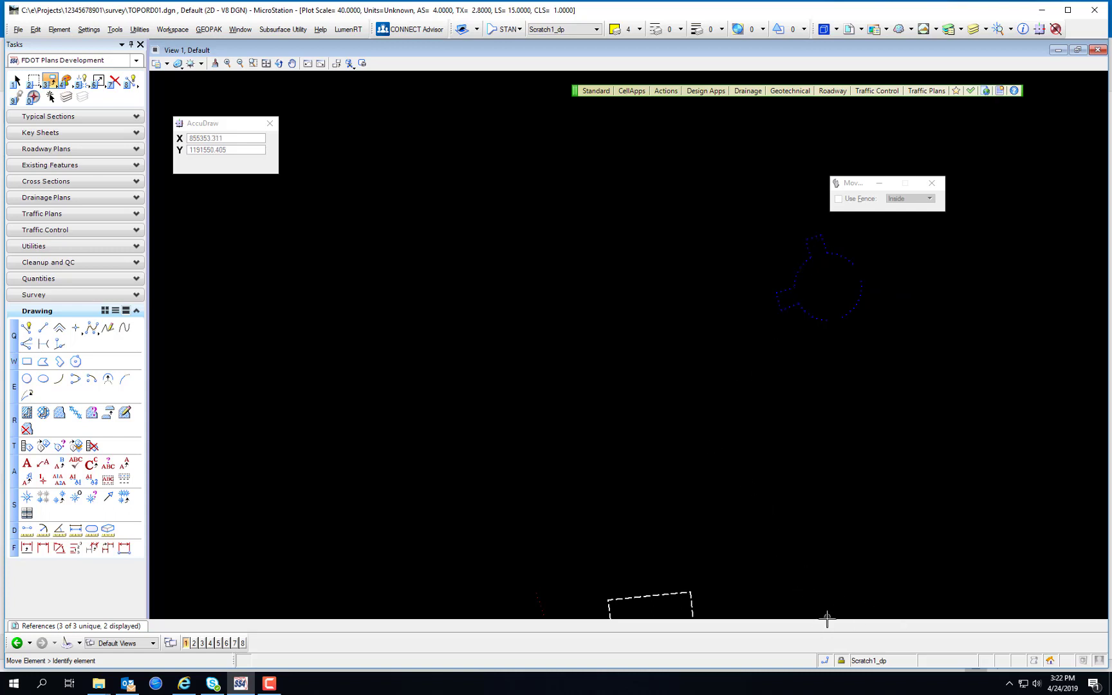
pyautogui.moveTo(825, 665)
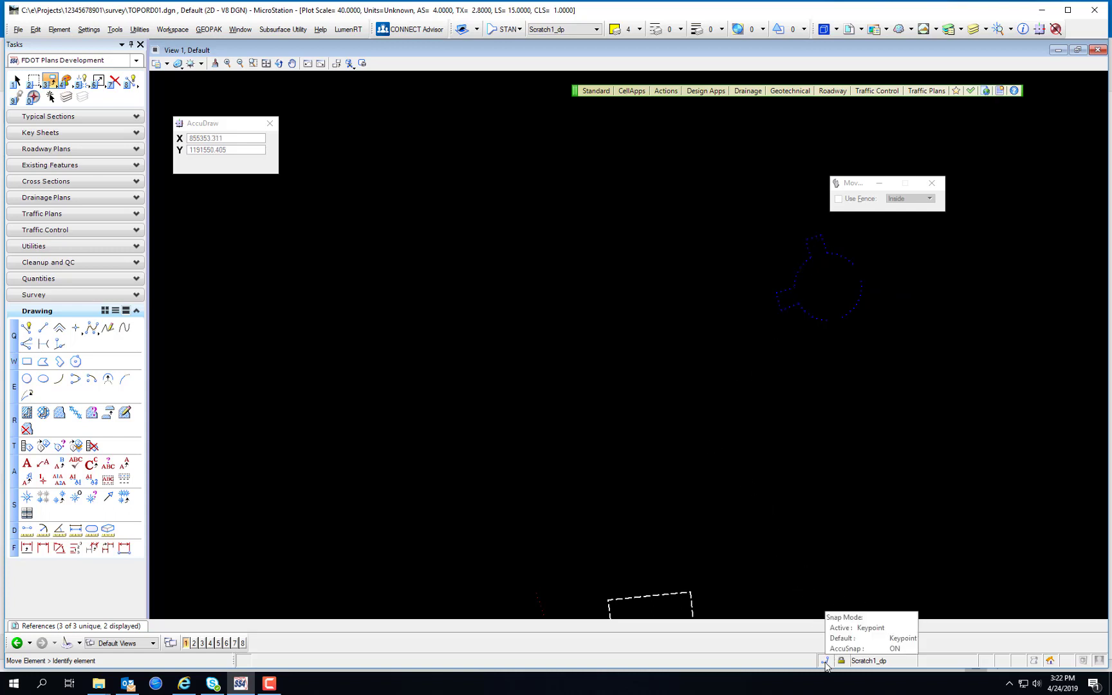
pyautogui.click(824, 661)
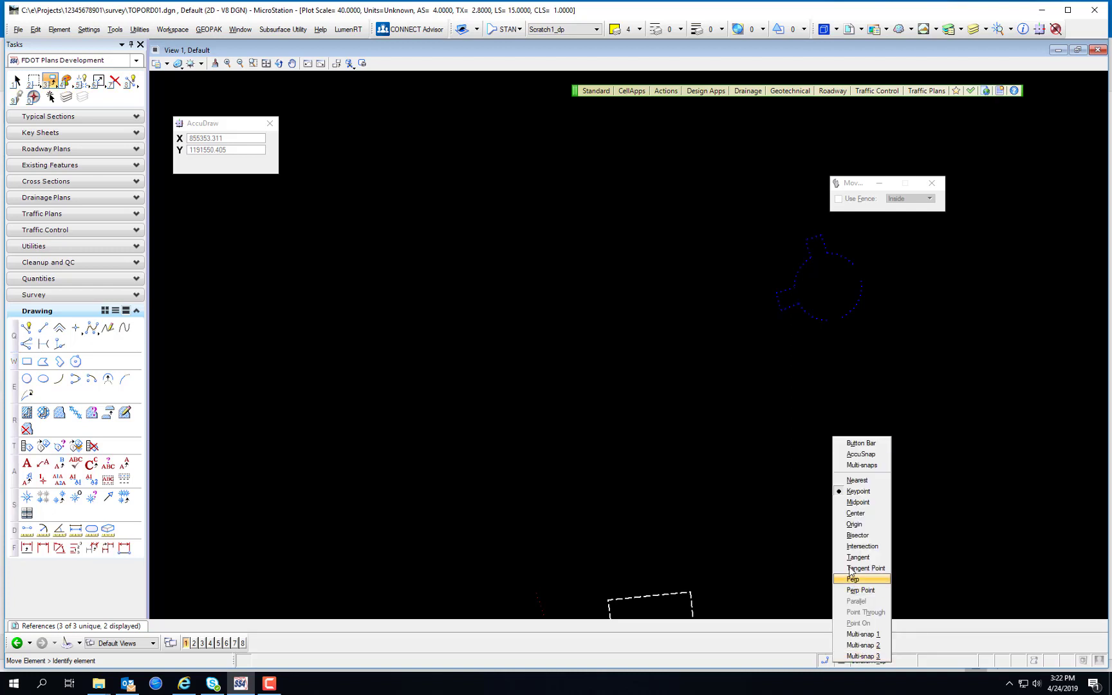
pyautogui.click(873, 526)
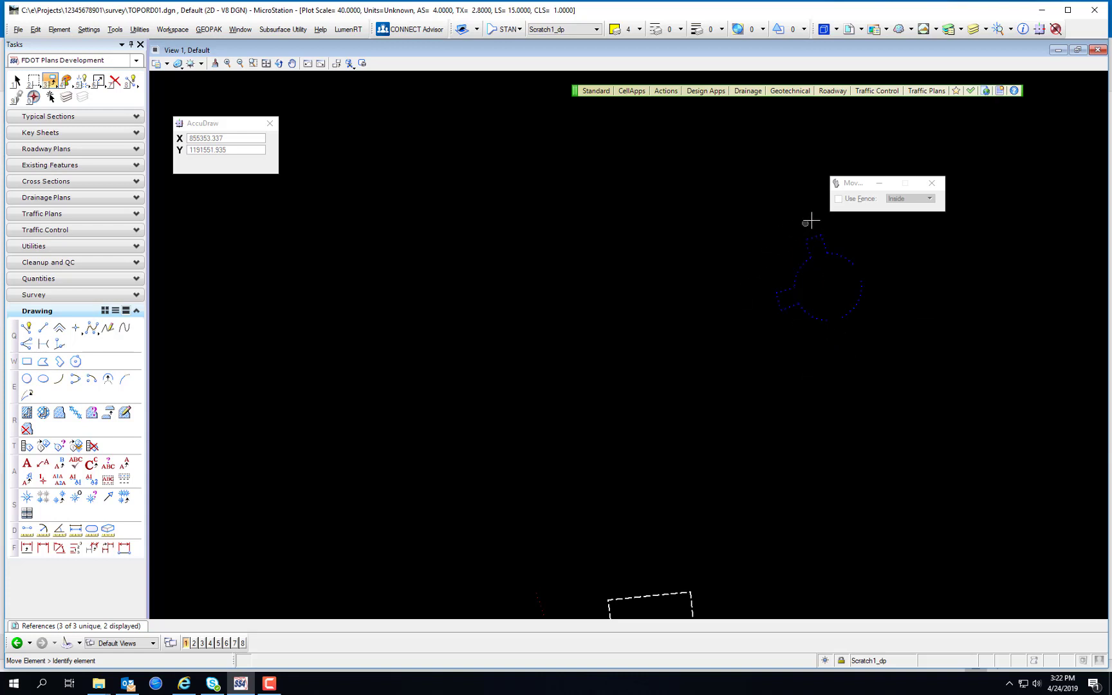
pyautogui.click(792, 285)
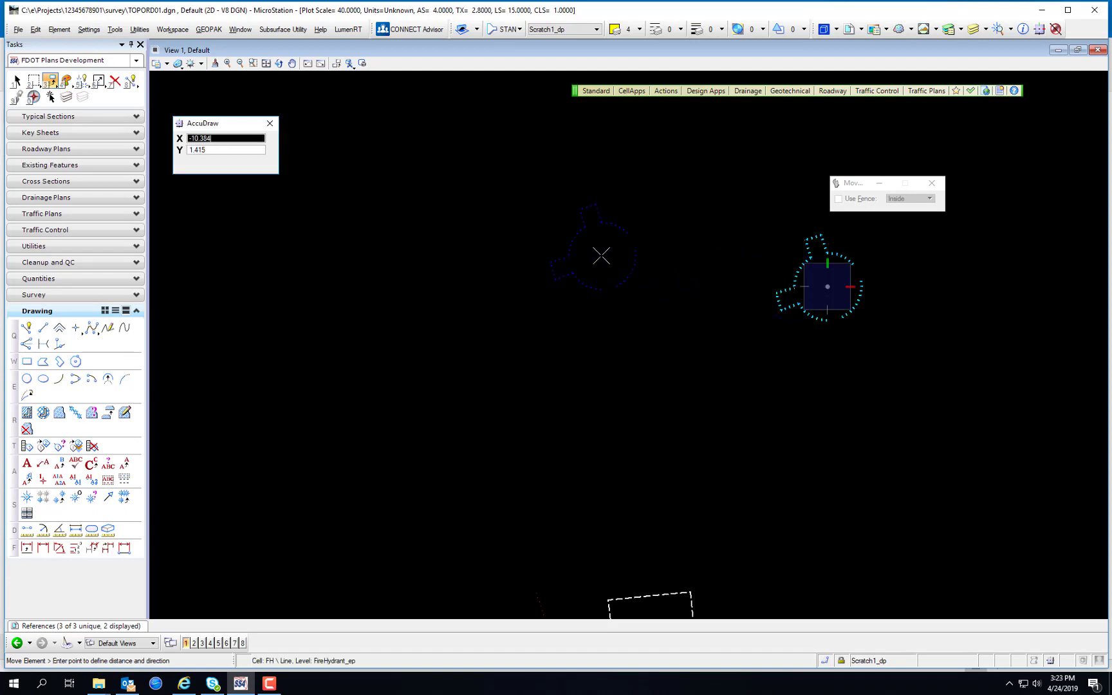
pyautogui.scroll(-5, 476, 468)
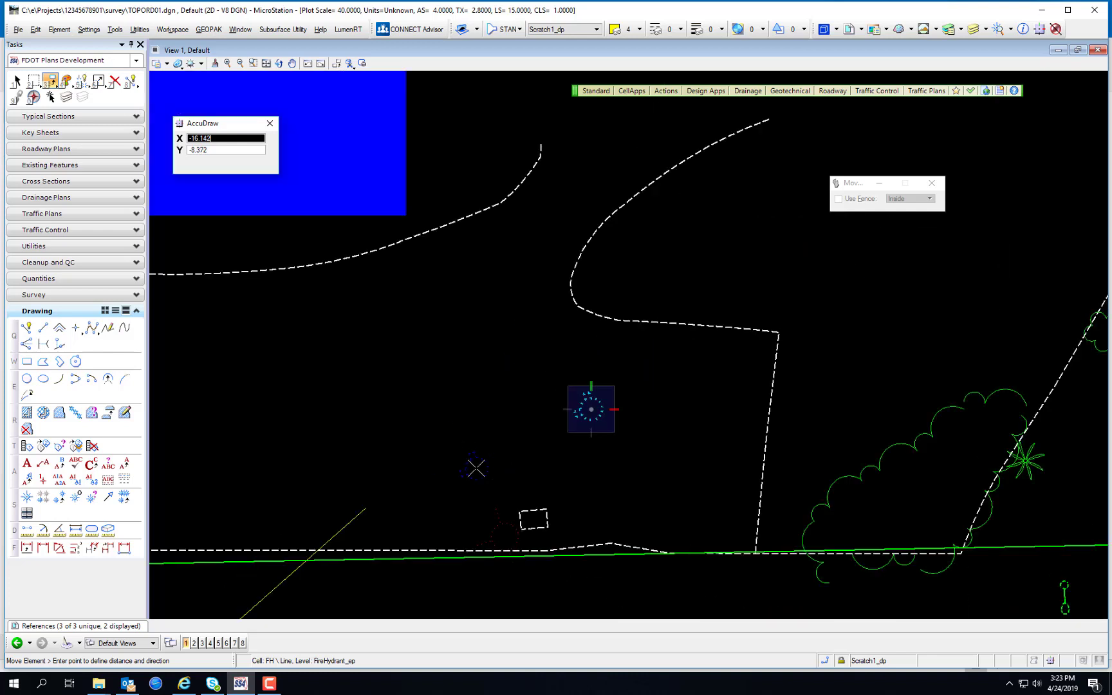
pyautogui.scroll(5, 380, 520)
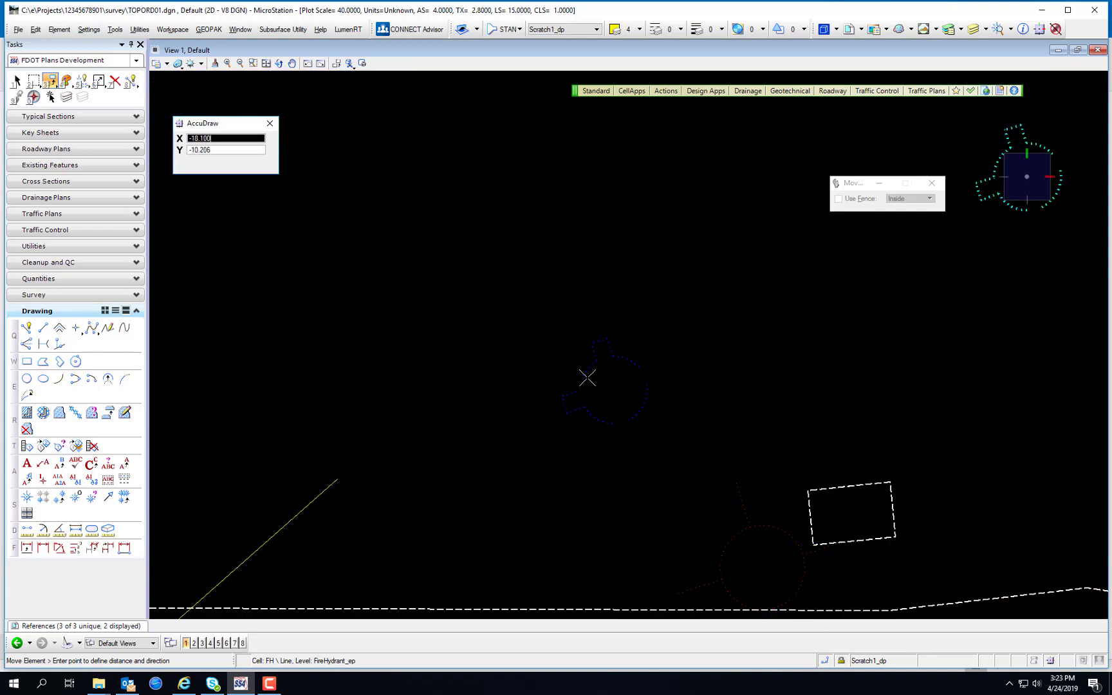
pyautogui.click(339, 471)
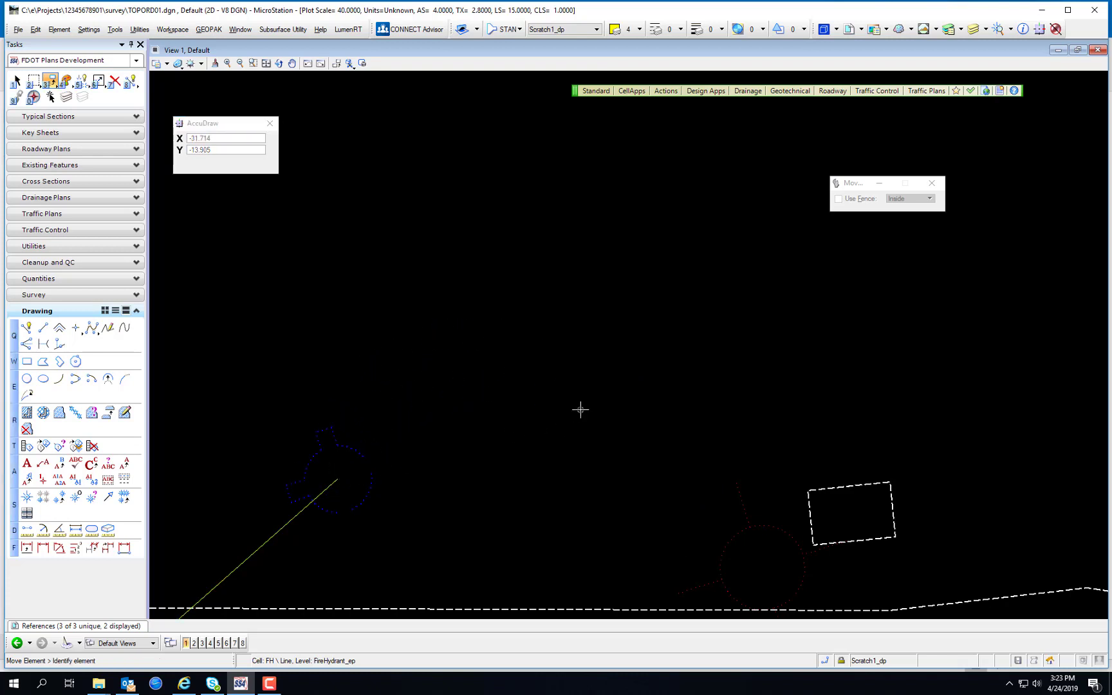
# Step: Delete the temporary offset line running from station 206 to the fire hydrant
pyautogui.scroll(-5, 581, 415)
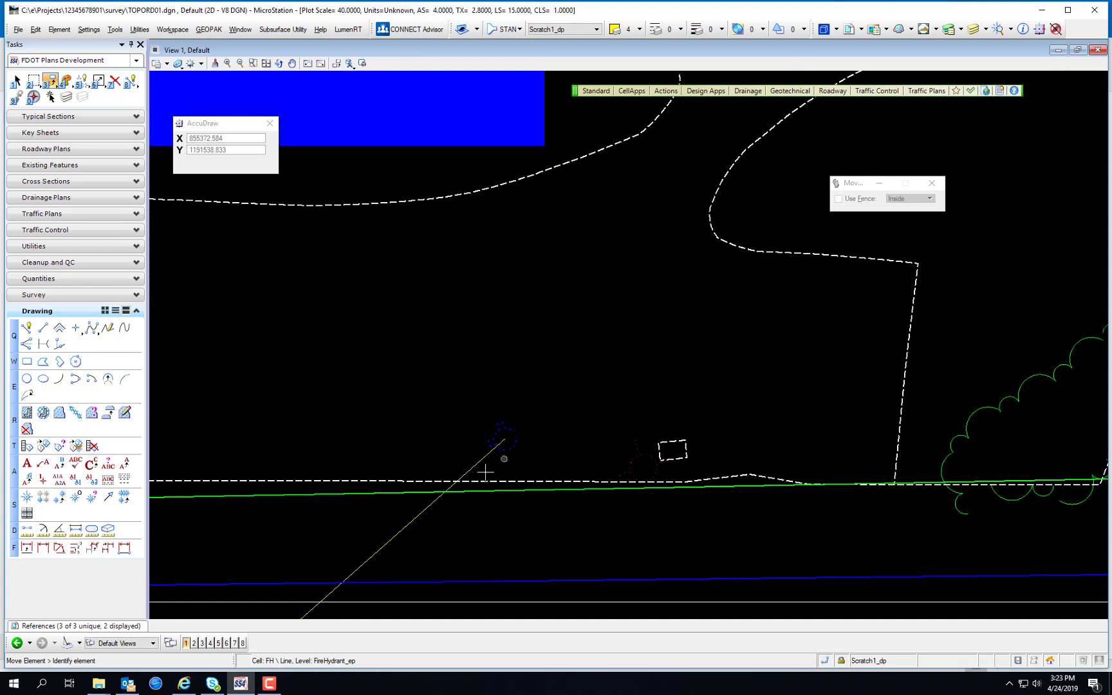
pyautogui.scroll(3, 435, 526)
pyautogui.scroll(2, 799, 268)
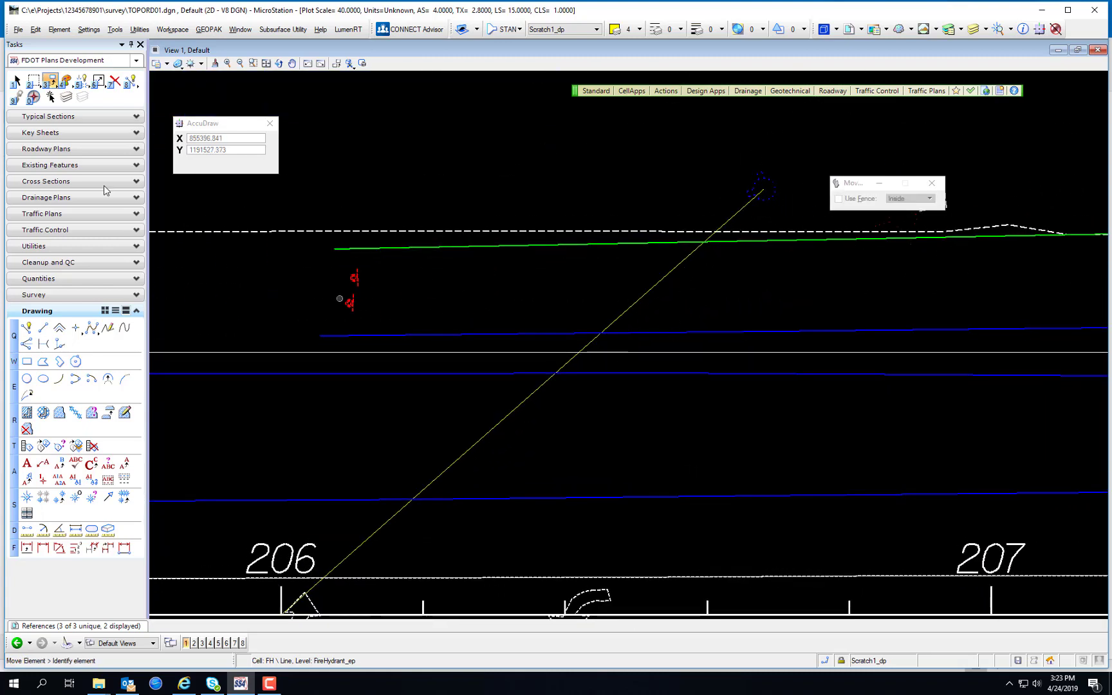
pyautogui.click(114, 80)
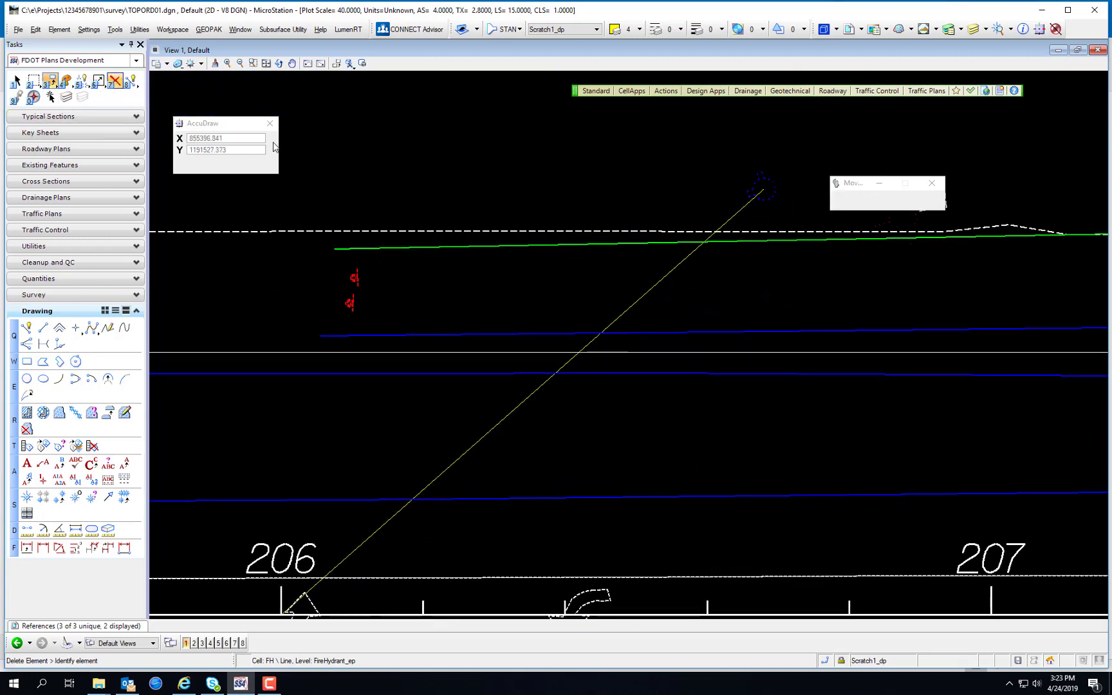
pyautogui.click(656, 279)
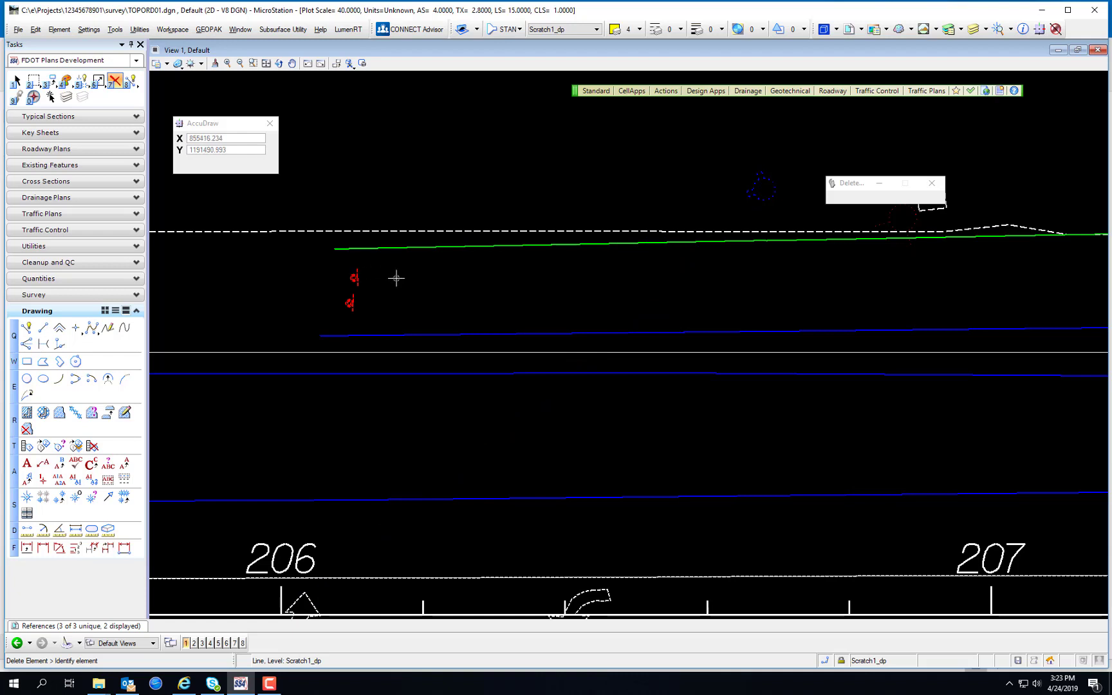
# Step: Move the fire hydrant freehand by about 13 in X and 20 in Y, away from its offset location
pyautogui.scroll(-4, 704, 423)
pyautogui.click(50, 80)
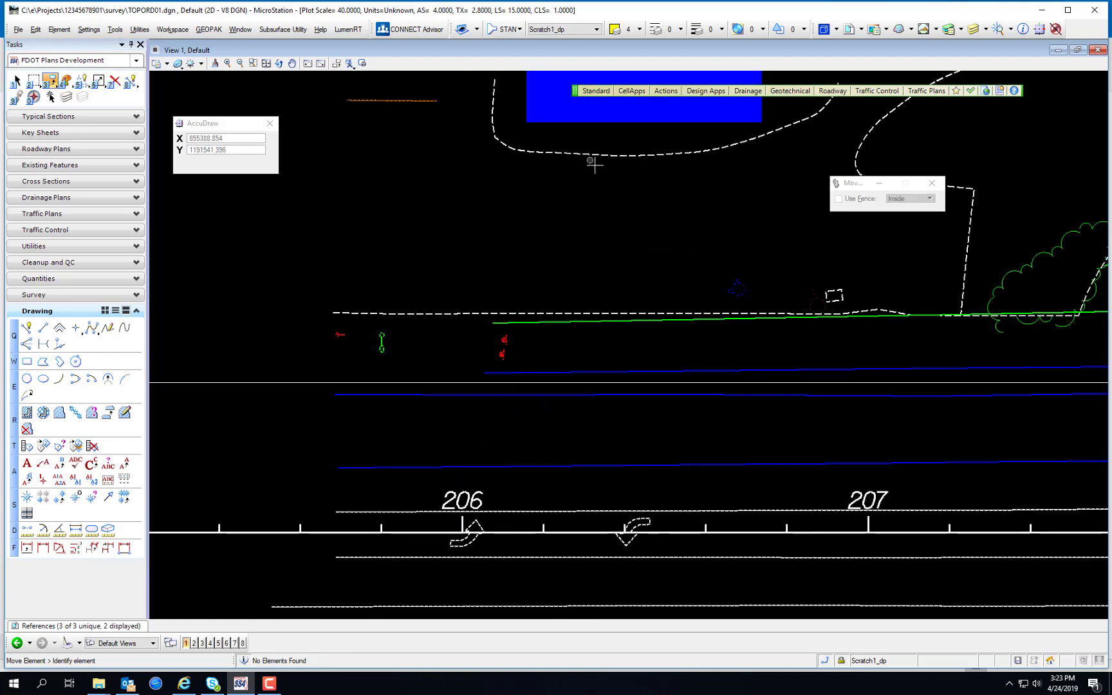
pyautogui.click(735, 288)
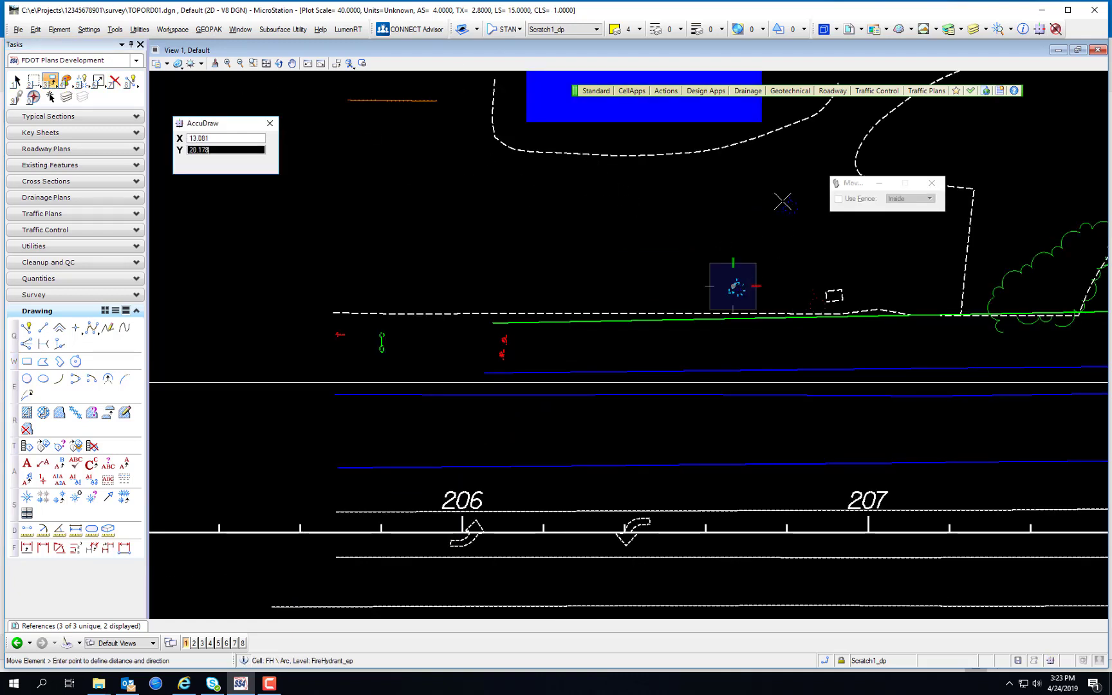
pyautogui.click(782, 201)
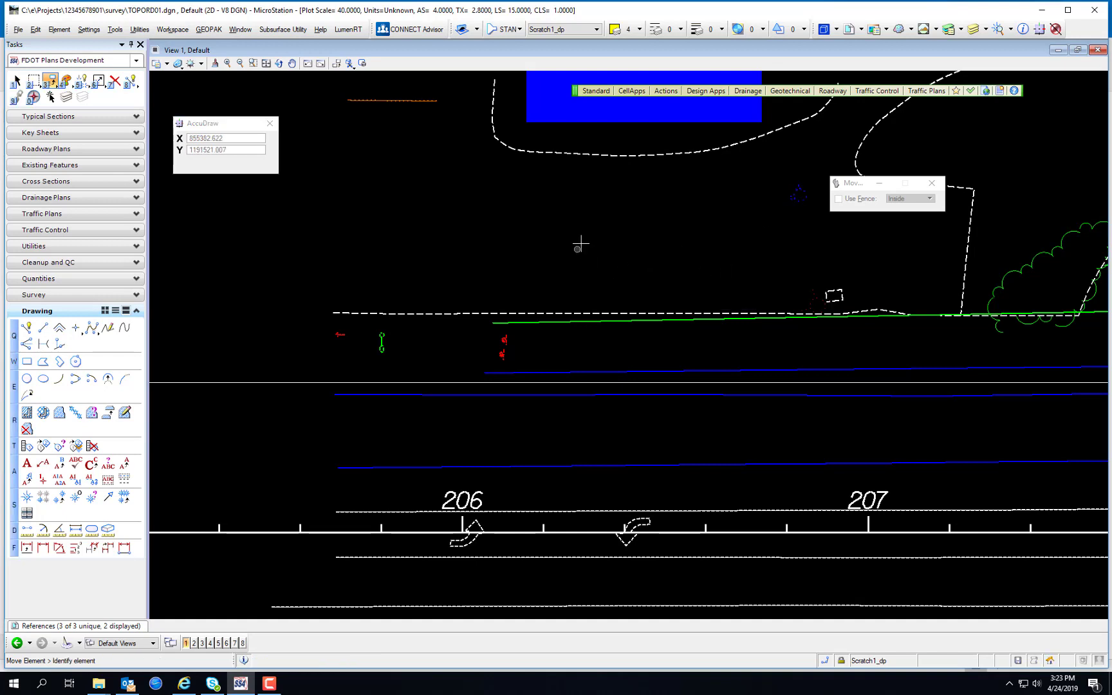
# Step: Pick up the fire hydrant with the Move tool at its cell origin, using an Origin snap
pyautogui.click(50, 80)
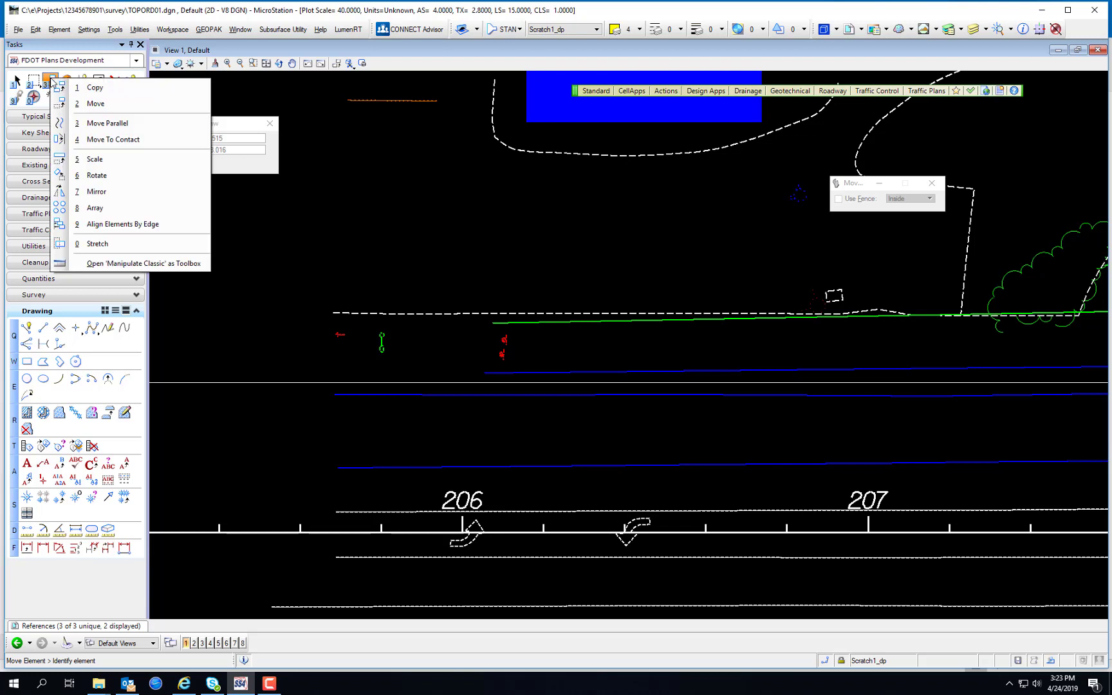
pyautogui.click(96, 103)
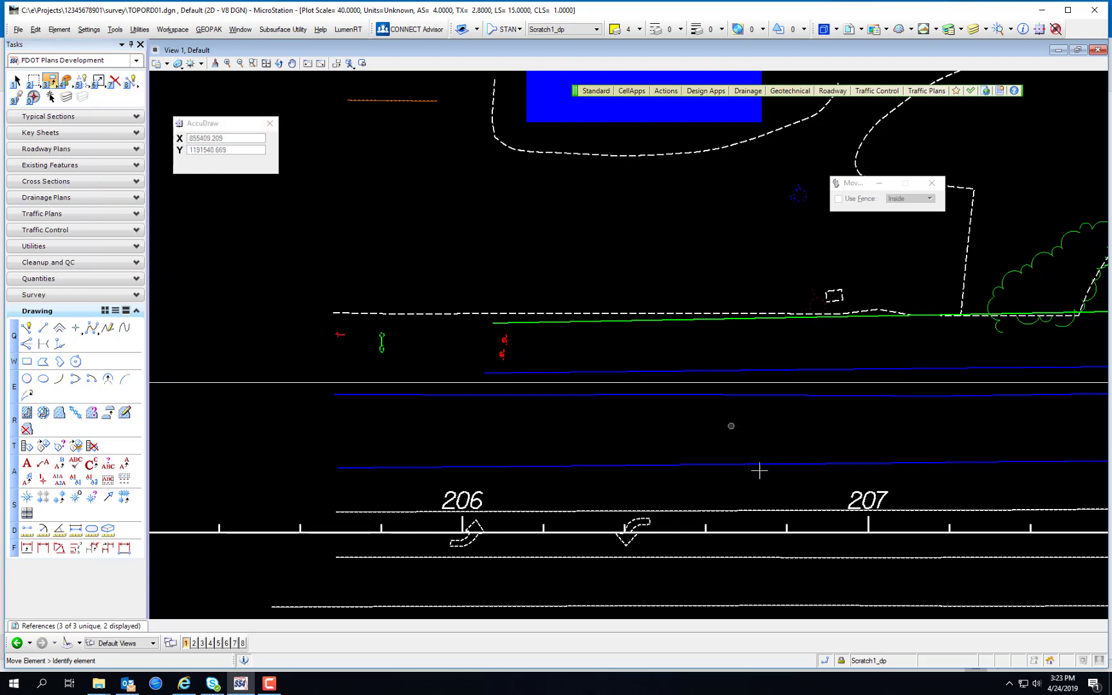
pyautogui.click(825, 660)
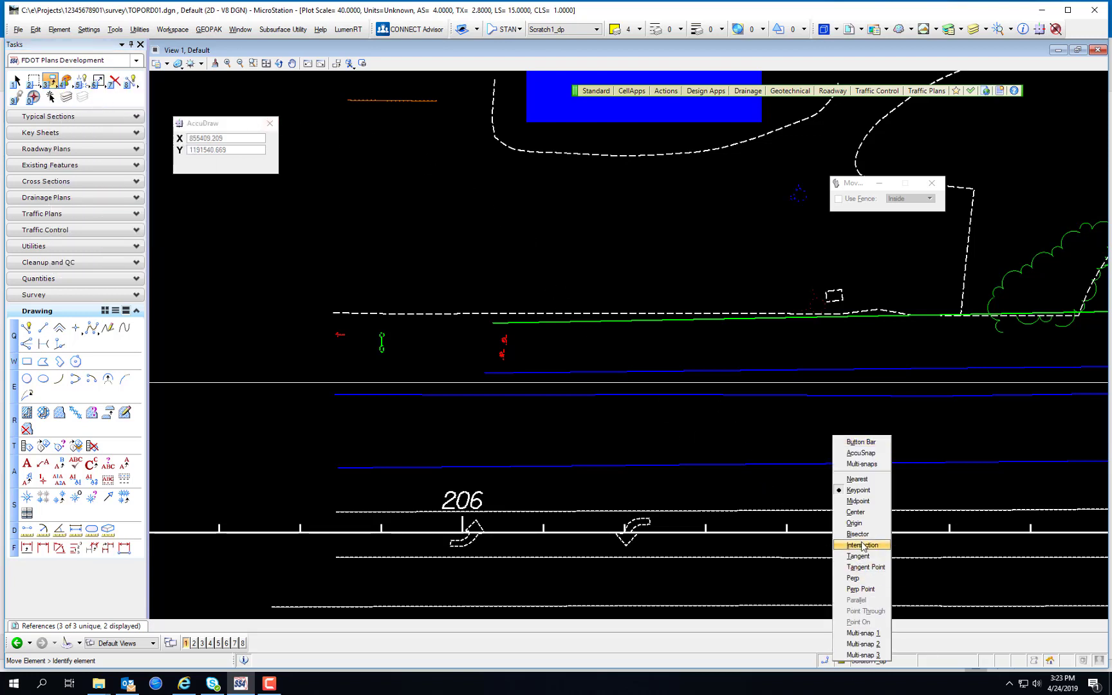
pyautogui.click(854, 523)
pyautogui.scroll(5, 785, 190)
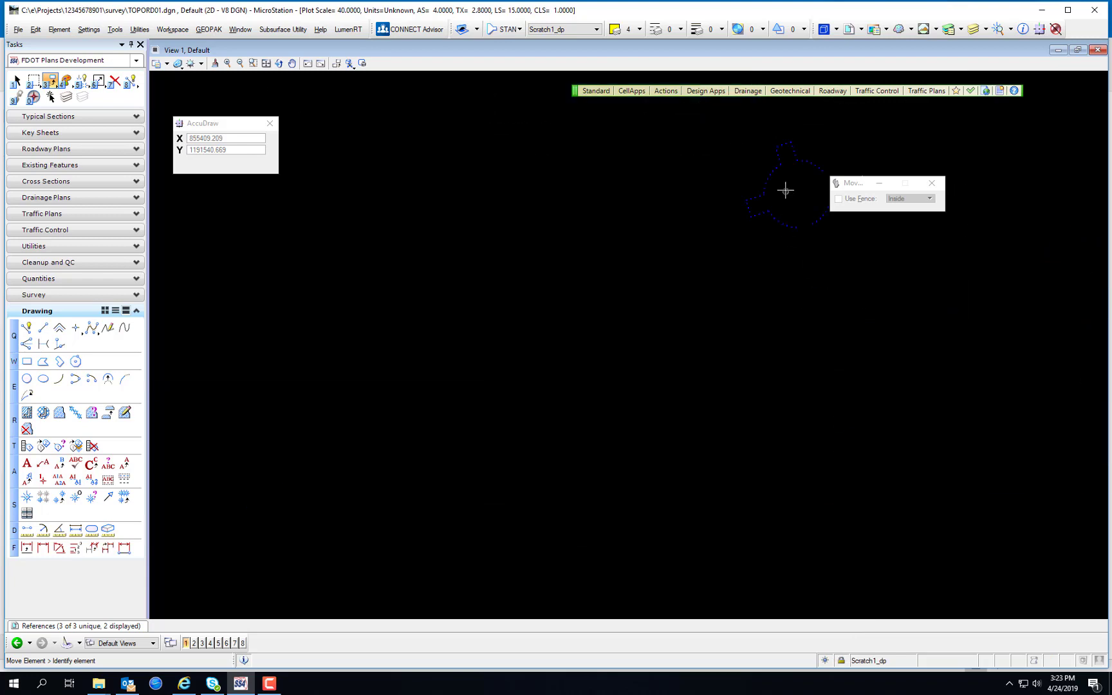
pyautogui.click(775, 180)
# Step: Set the AccuDraw origin at the point where the station 206 tick meets the baseline while carrying the hydrant
pyautogui.scroll(-5, 516, 255)
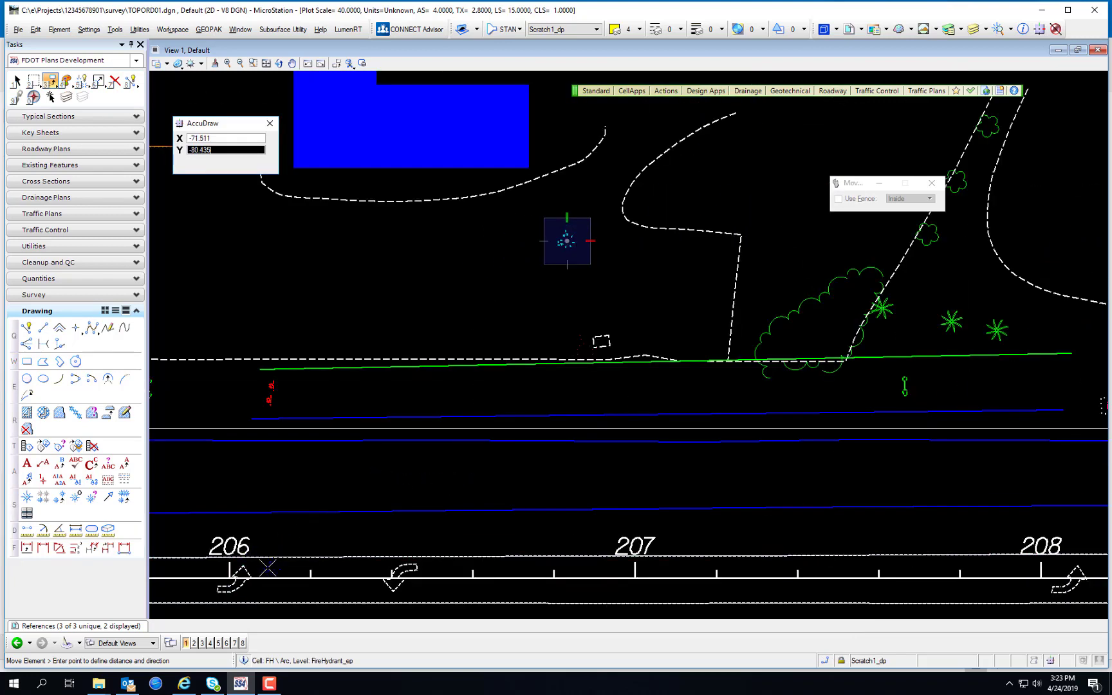
pyautogui.moveTo(267, 568)
pyautogui.mouseDown(button='middle')
pyautogui.moveTo(587, 397)
pyautogui.moveTo(652, 374)
pyautogui.mouseUp(button='middle')
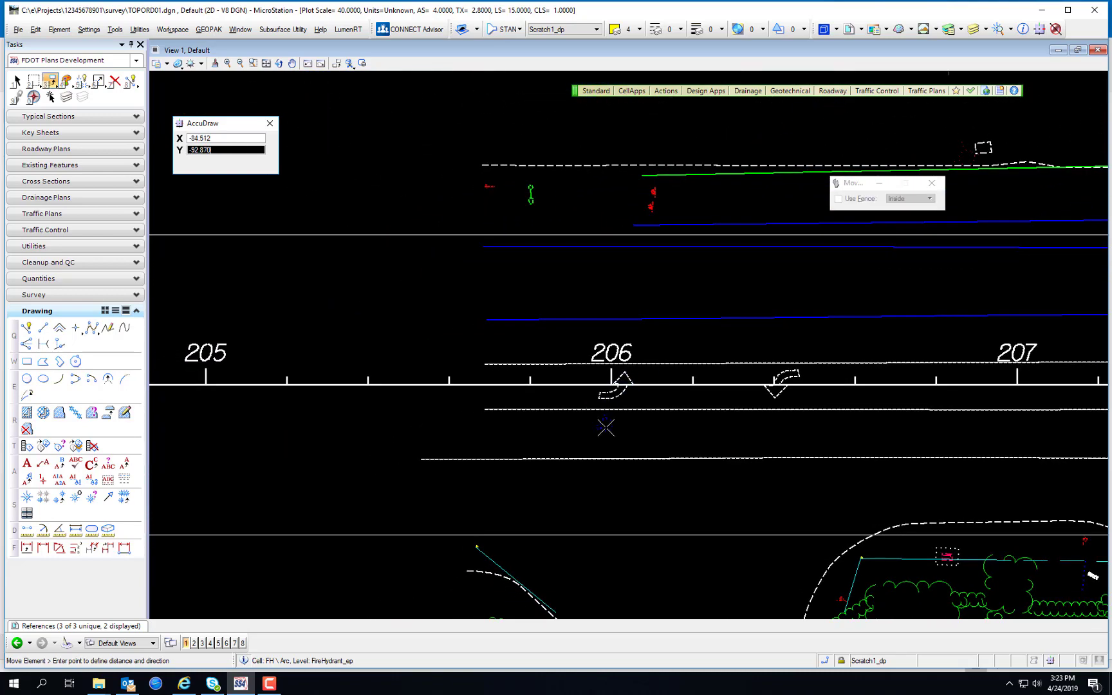
pyautogui.scroll(5, 605, 388)
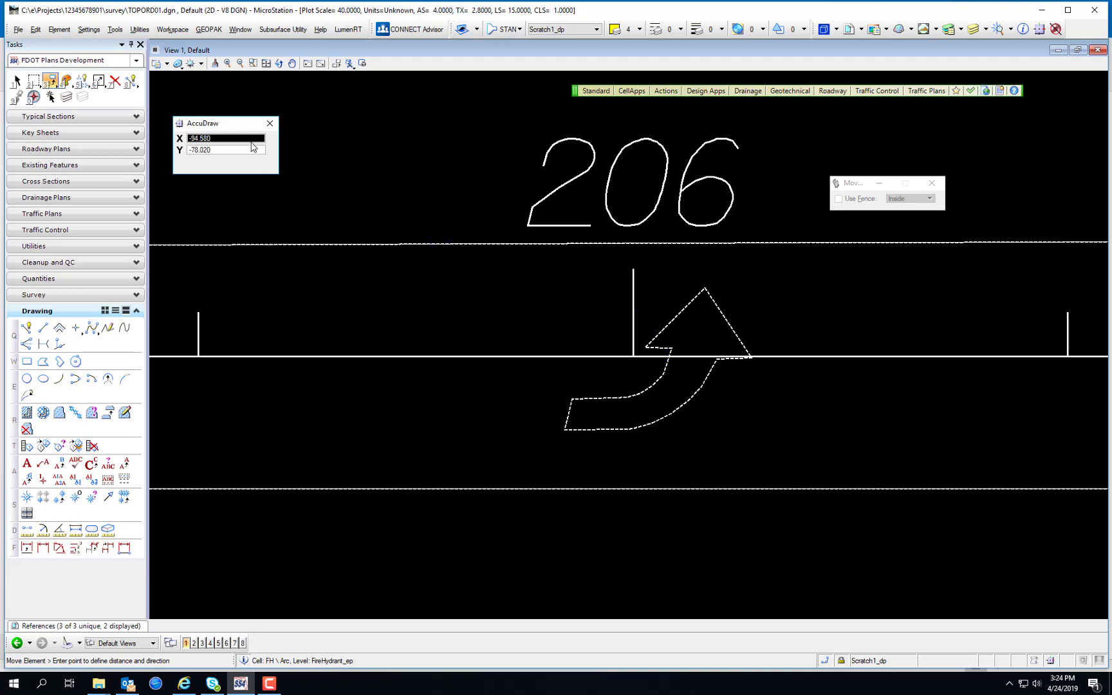
pyautogui.moveTo(237, 126); pyautogui.dragTo(241, 128)
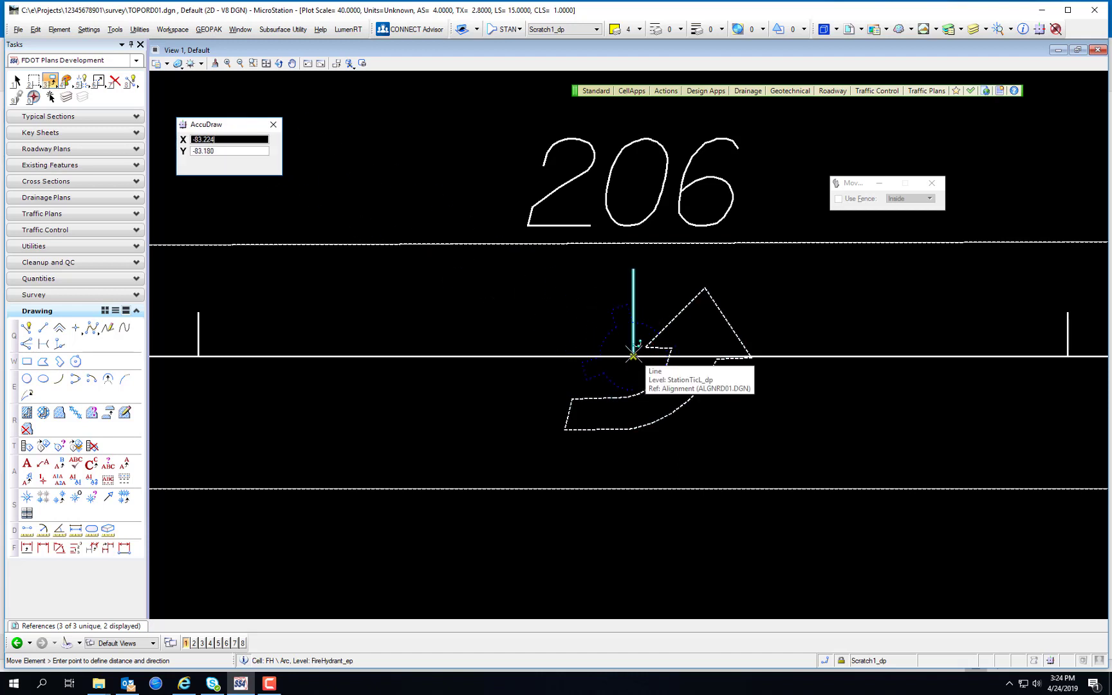
pyautogui.click(633, 356)
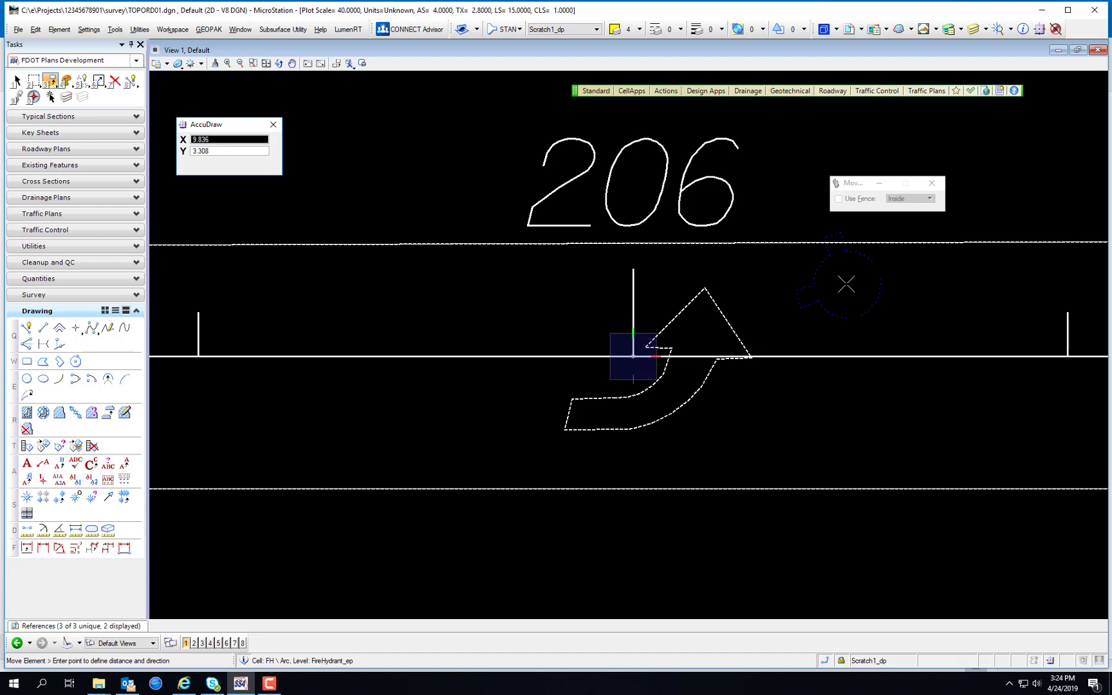
# Step: Place the fire hydrant at AccuDraw offsets of 68 in X and 60 in Y from station 206
pyautogui.write('5')
pyautogui.press('Tab')
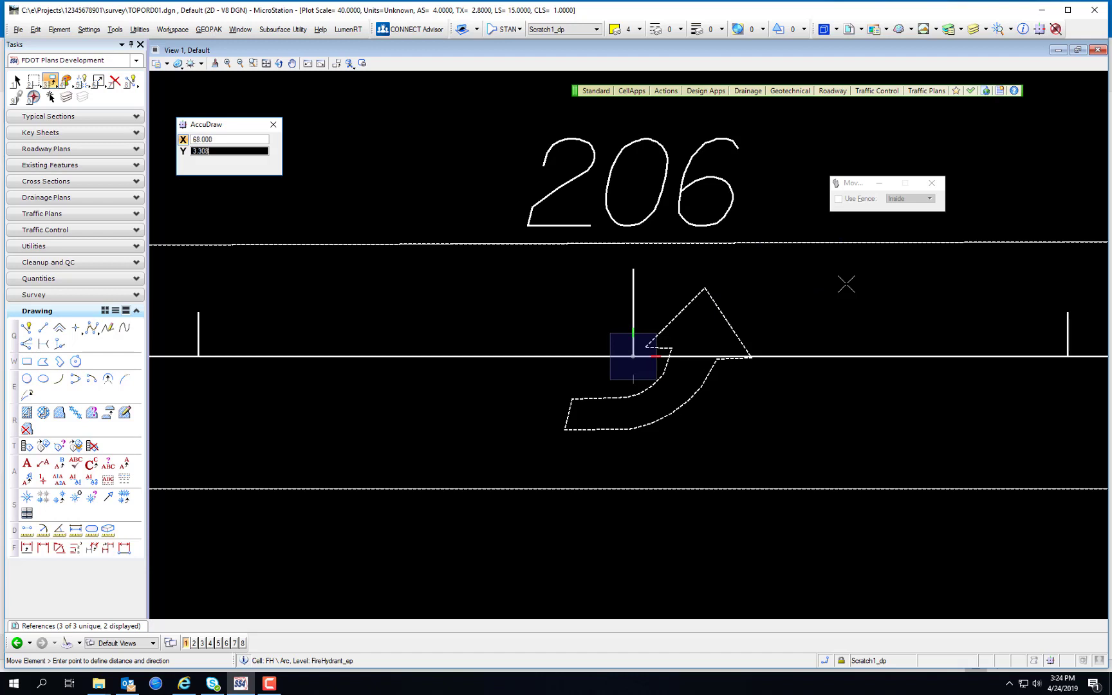
pyautogui.write('60')
pyautogui.click(846, 284)
pyautogui.scroll(-1, 847, 290)
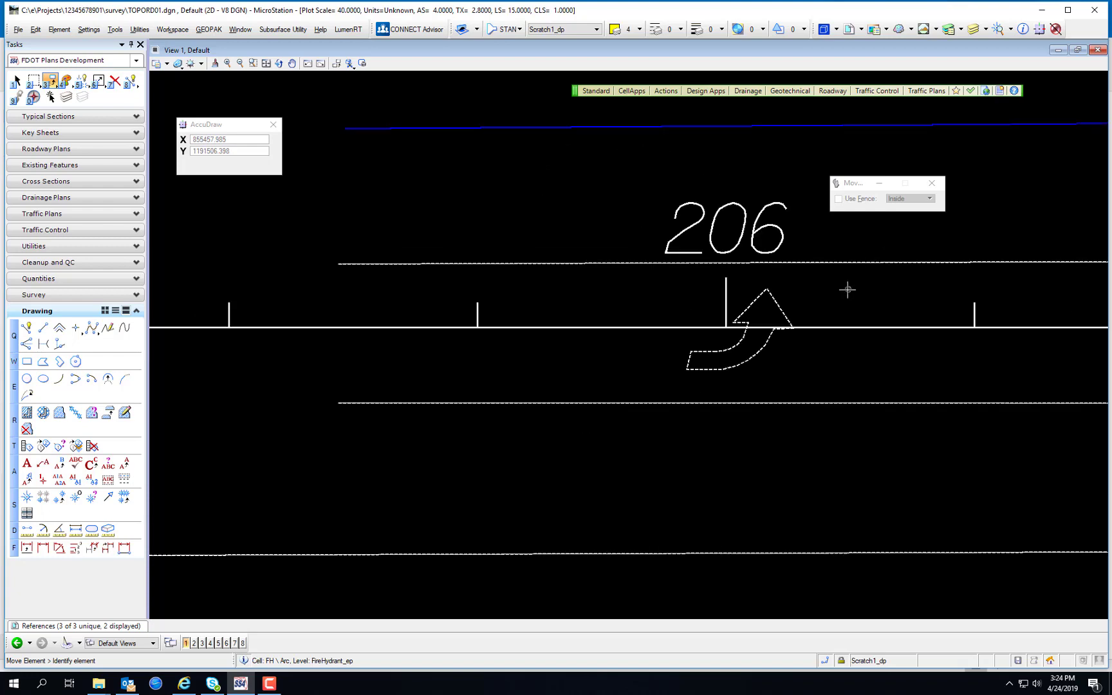
pyautogui.scroll(-5, 847, 290)
pyautogui.scroll(3, 998, 157)
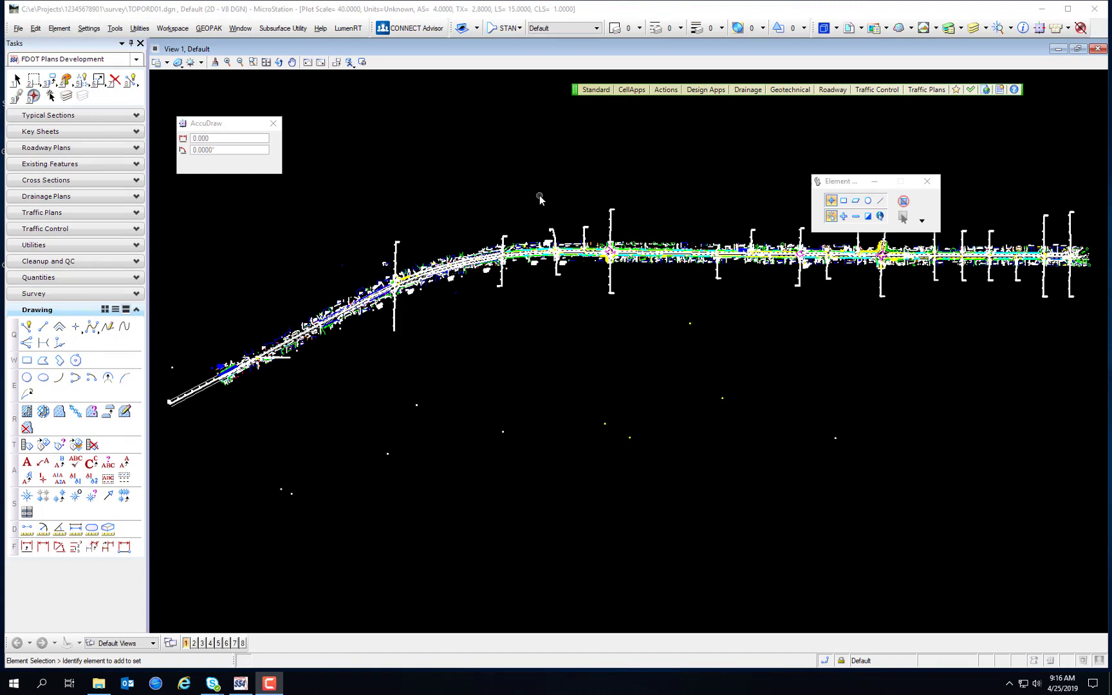
# Step: Set the active level to Building_ep
pyautogui.click(565, 30)
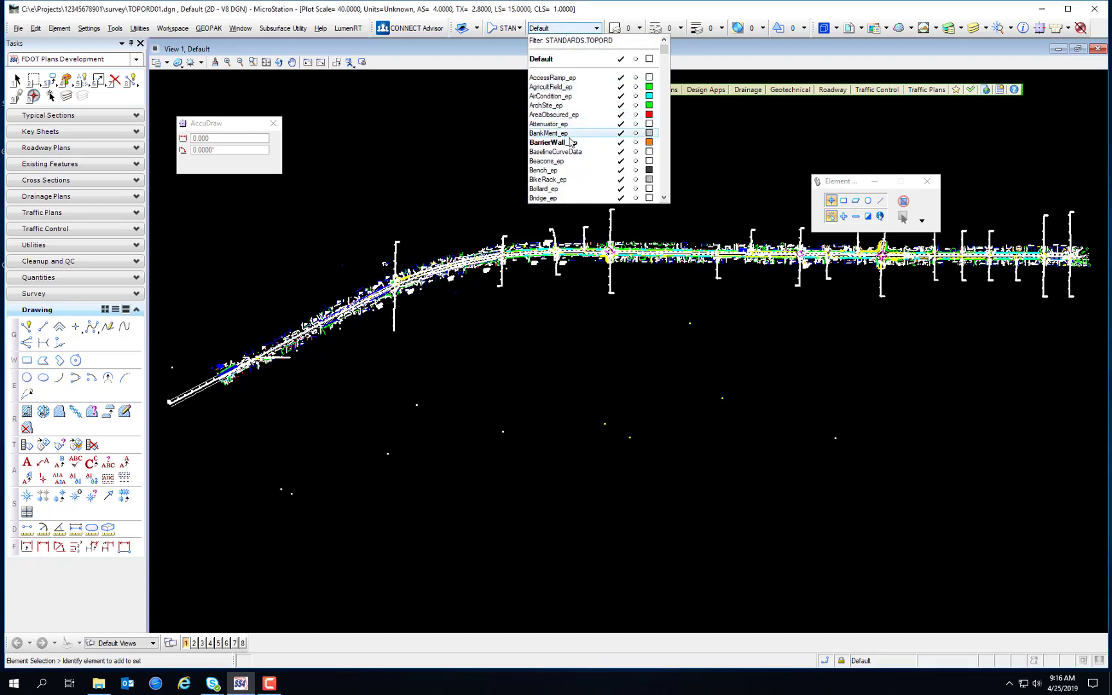
pyautogui.scroll(-2, 584, 153)
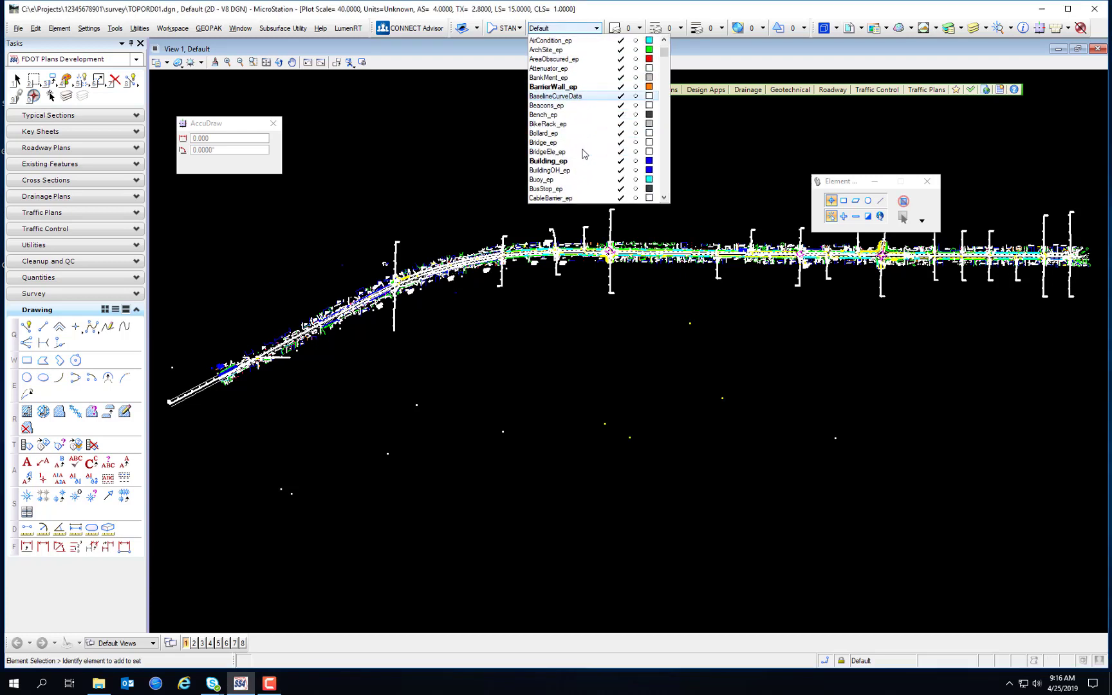
pyautogui.click(552, 161)
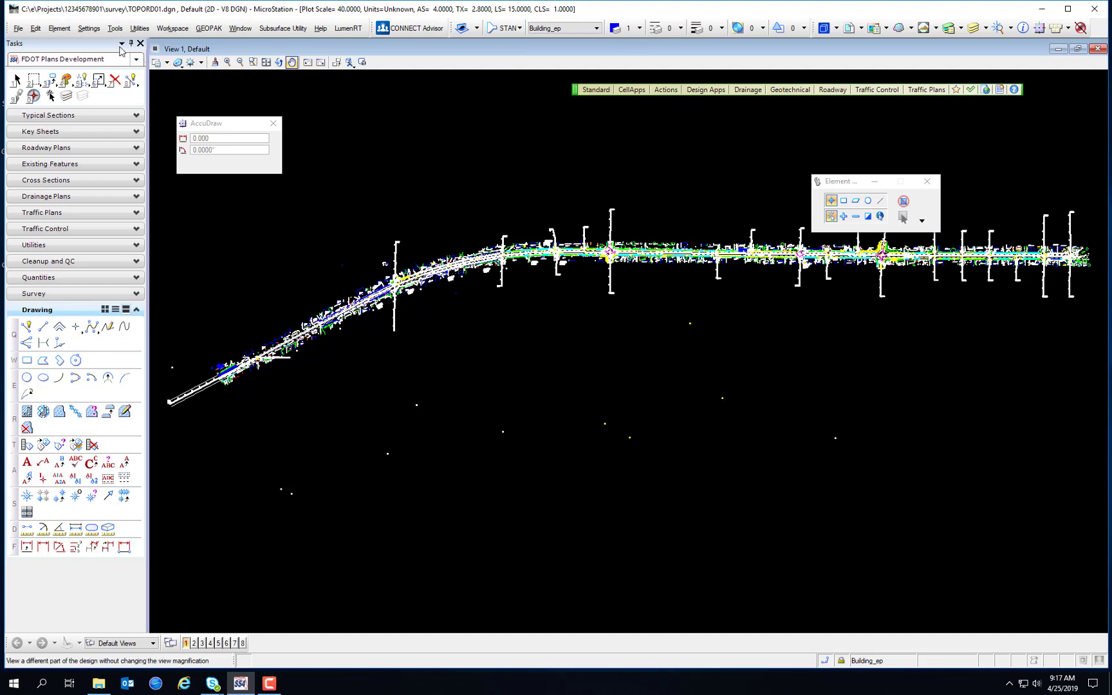
# Step: Find the text 207 in the drawing with Find/Replace Text and close the dialog
pyautogui.click(40, 28)
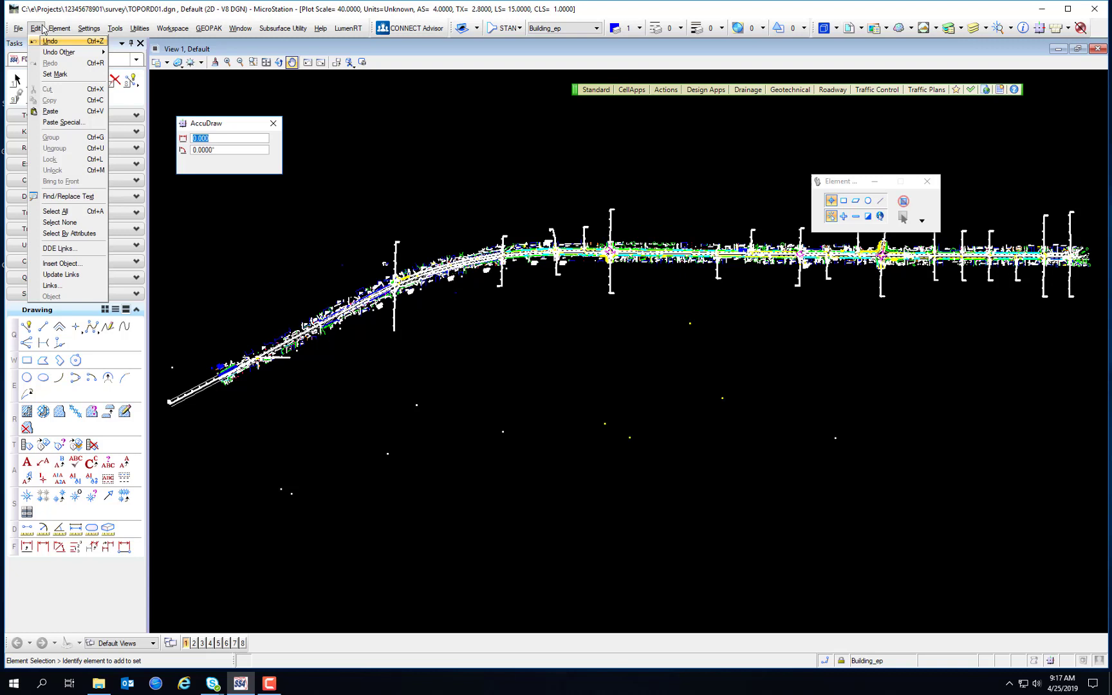
pyautogui.click(67, 197)
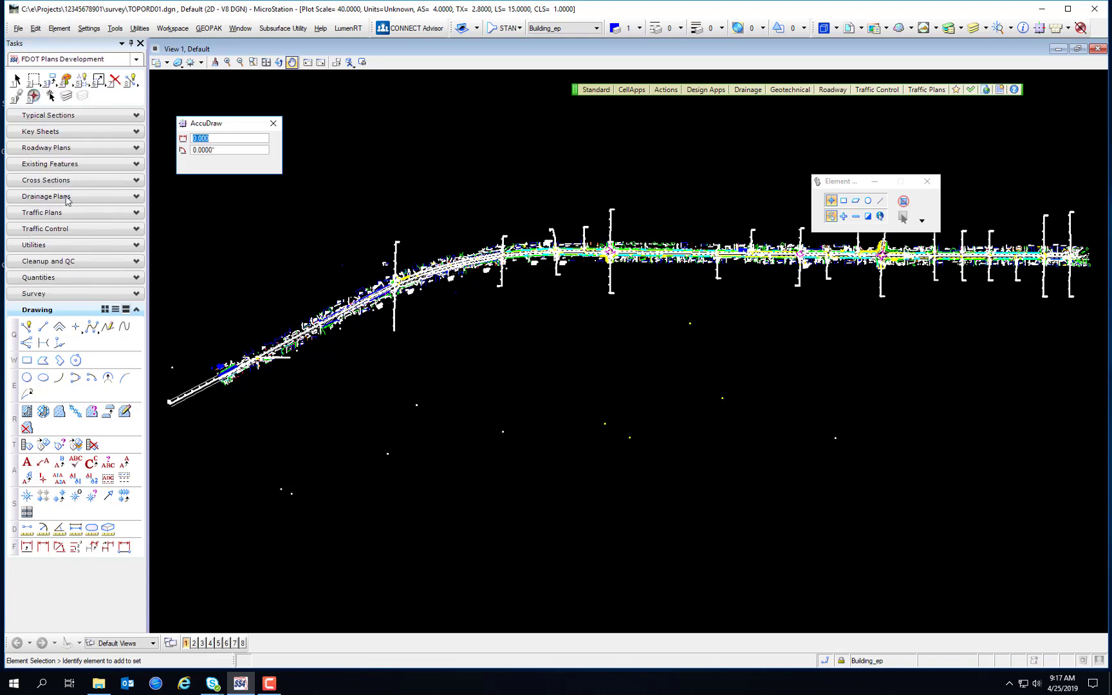
pyautogui.write('2047')
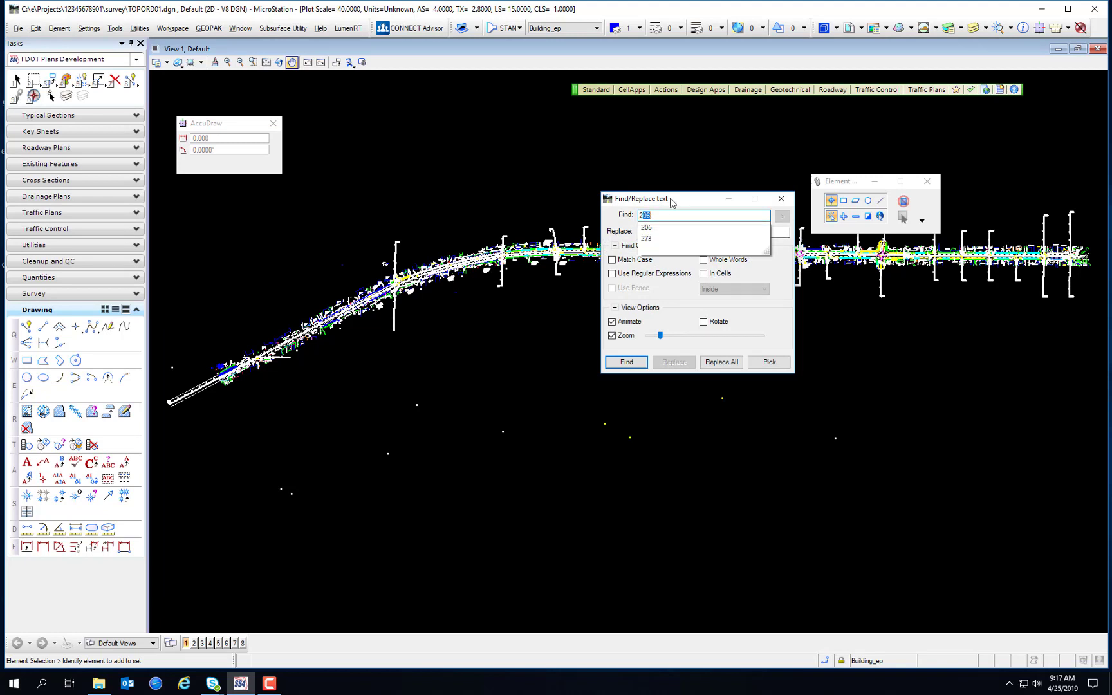
pyautogui.press('BackSpace')
pyautogui.press('BackSpace')
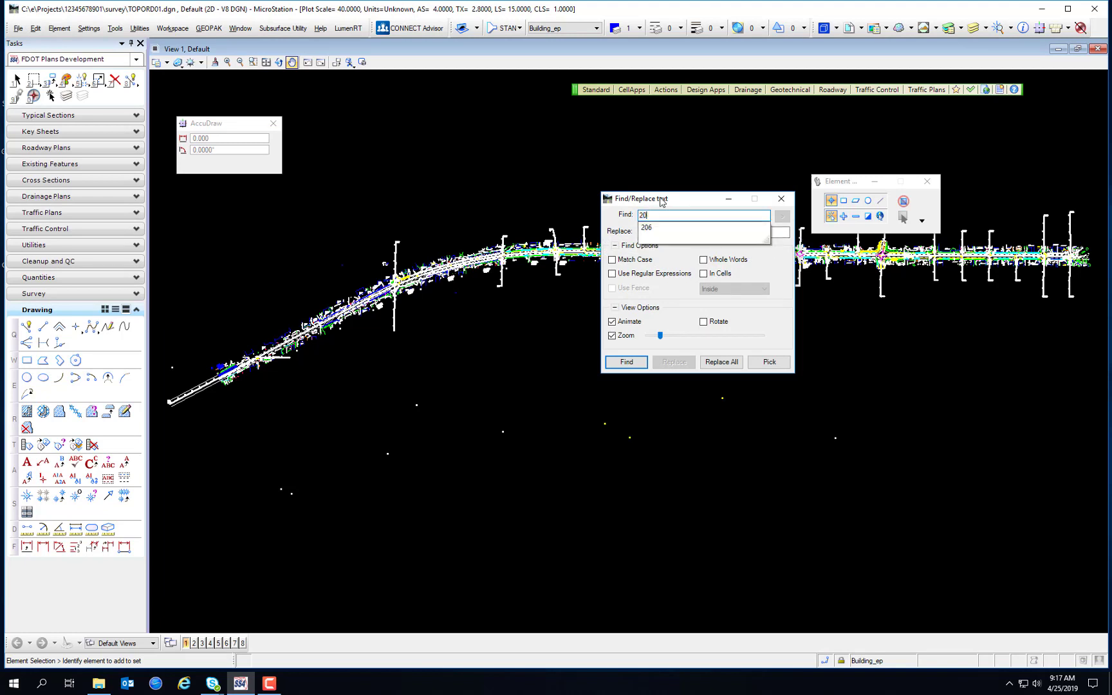
pyautogui.write('7')
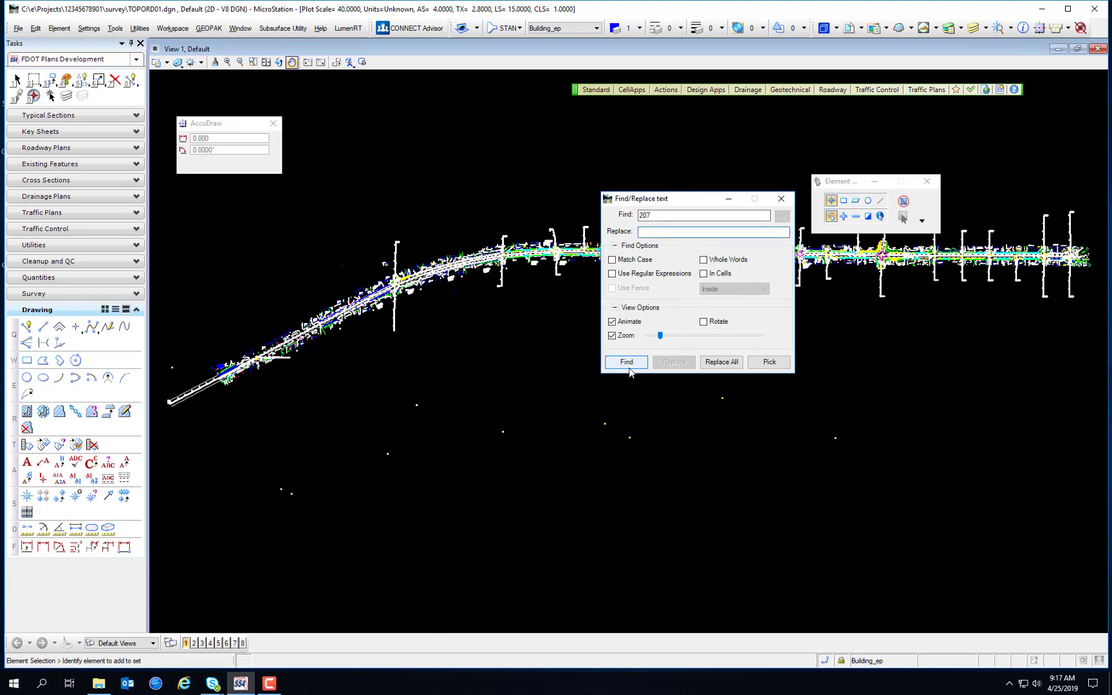
pyautogui.click(627, 362)
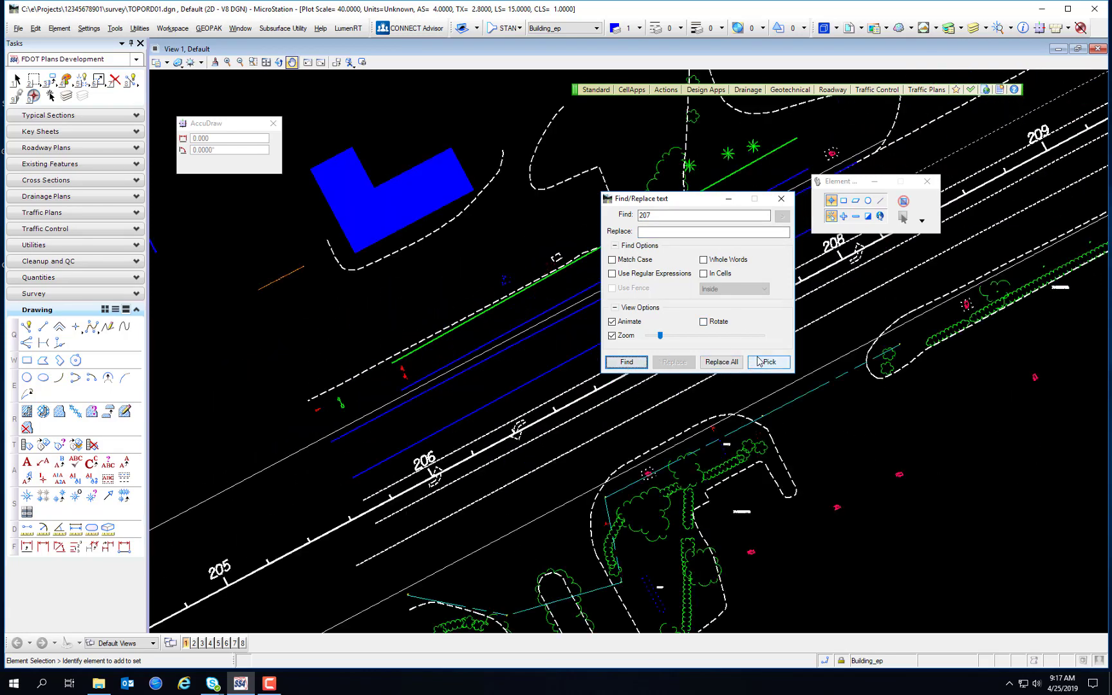
pyautogui.click(781, 198)
pyautogui.click(697, 308)
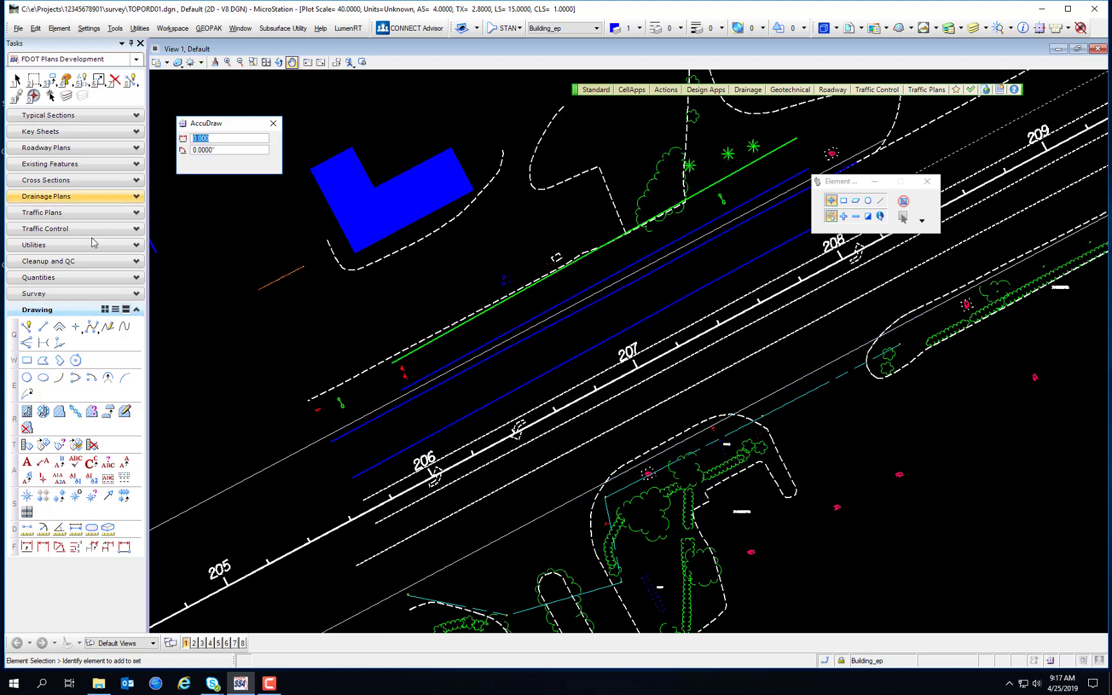
# Step: Rotate the view by 2 Points along the baseline near station 208, leaving the empty area below the roadway in view
pyautogui.click(280, 63)
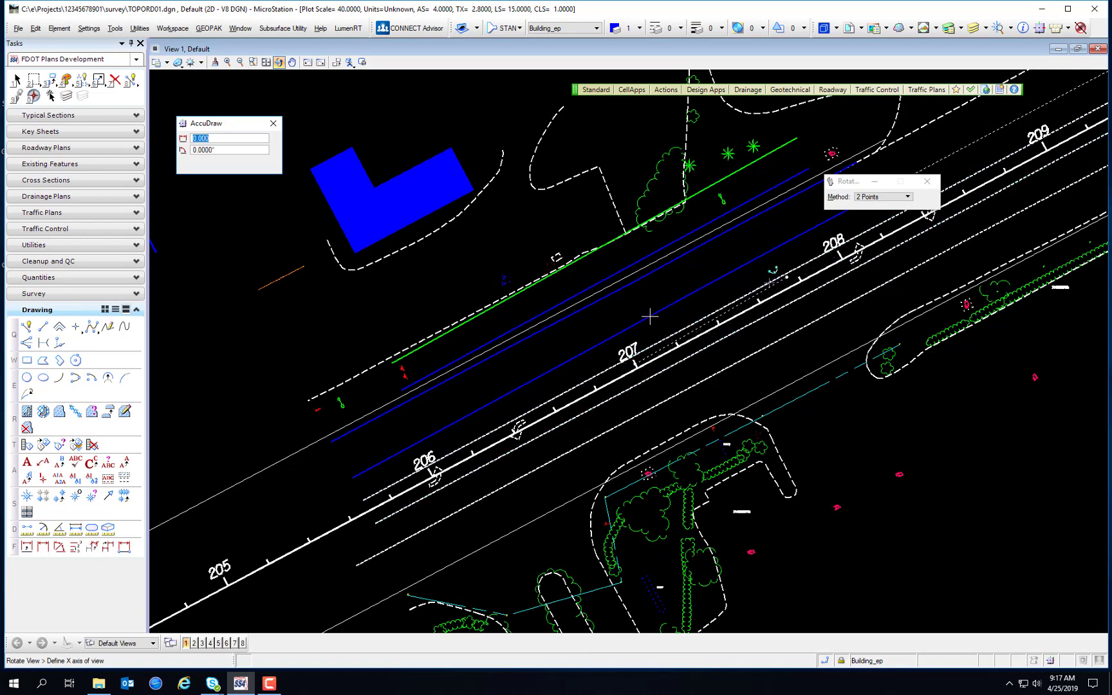
pyautogui.click(840, 257)
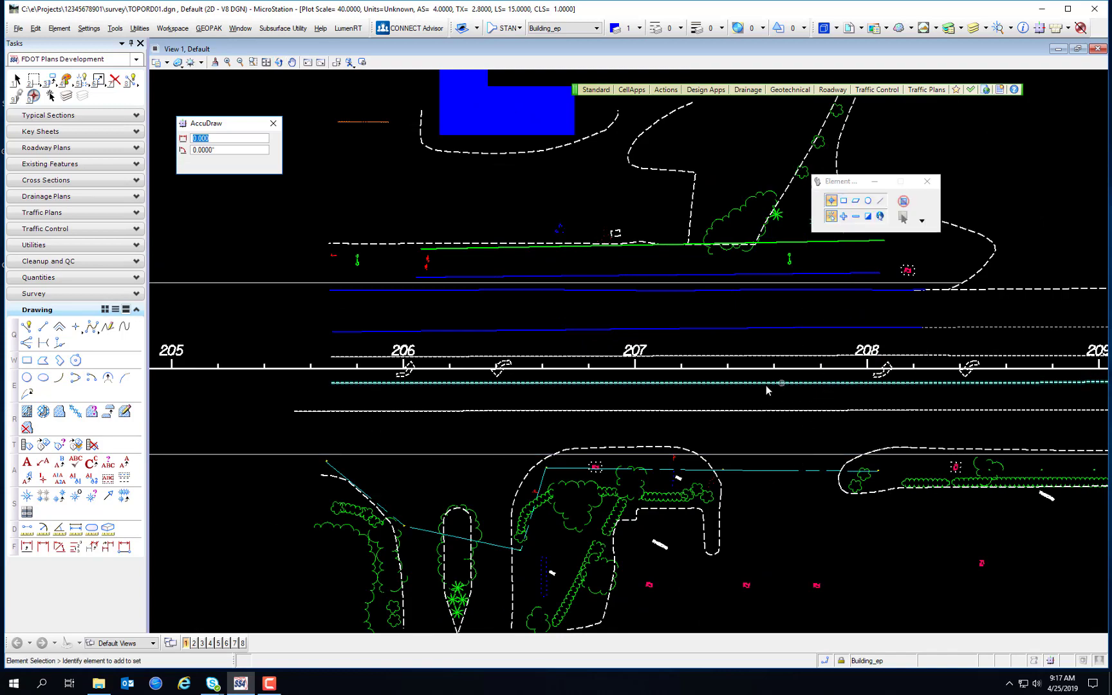
pyautogui.moveTo(758, 401)
pyautogui.mouseDown(button='middle')
pyautogui.moveTo(665, 330)
pyautogui.moveTo(630, 281)
pyautogui.mouseUp(button='middle')
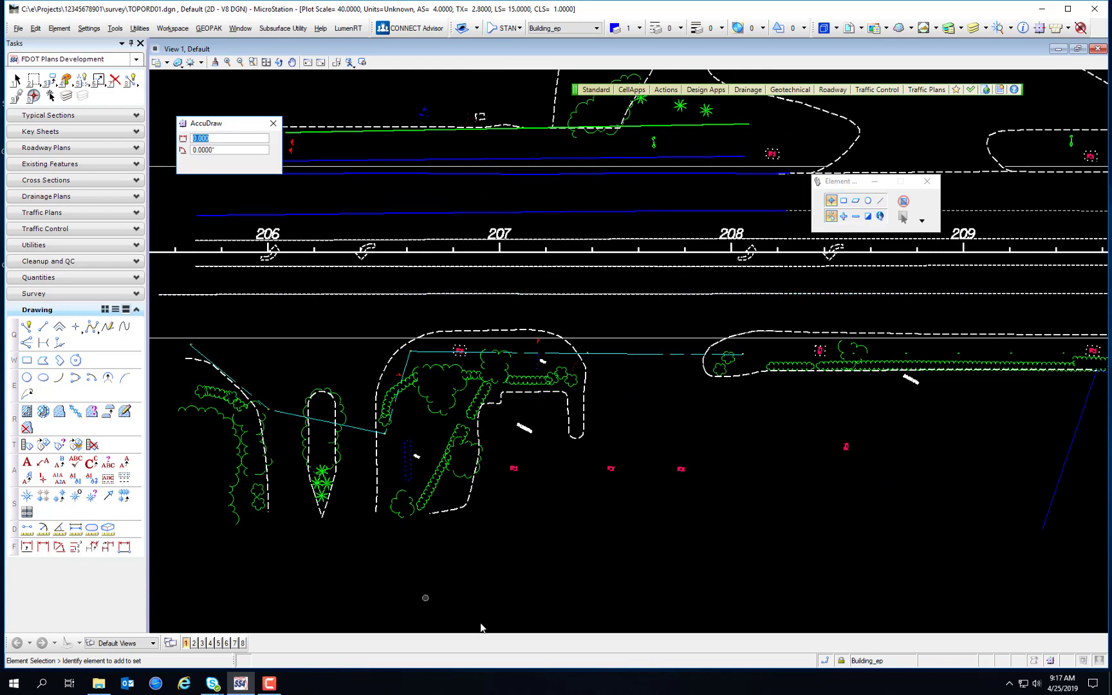
pyautogui.moveTo(675, 529); pyautogui.dragTo(665, 499, button='middle')
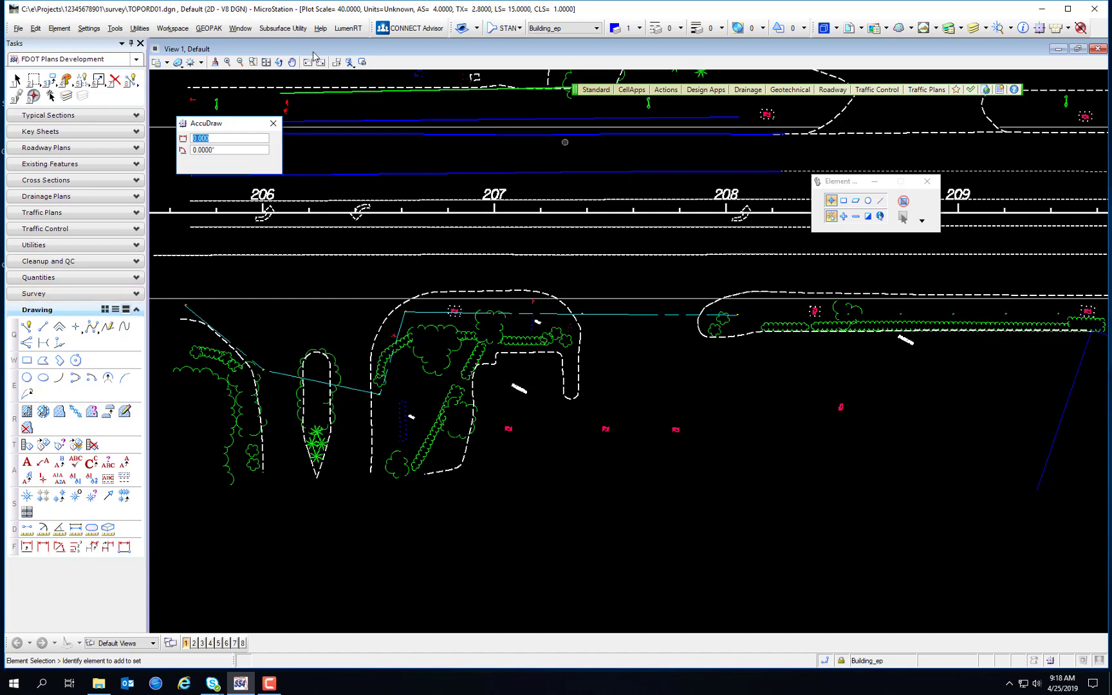
pyautogui.click(145, 28)
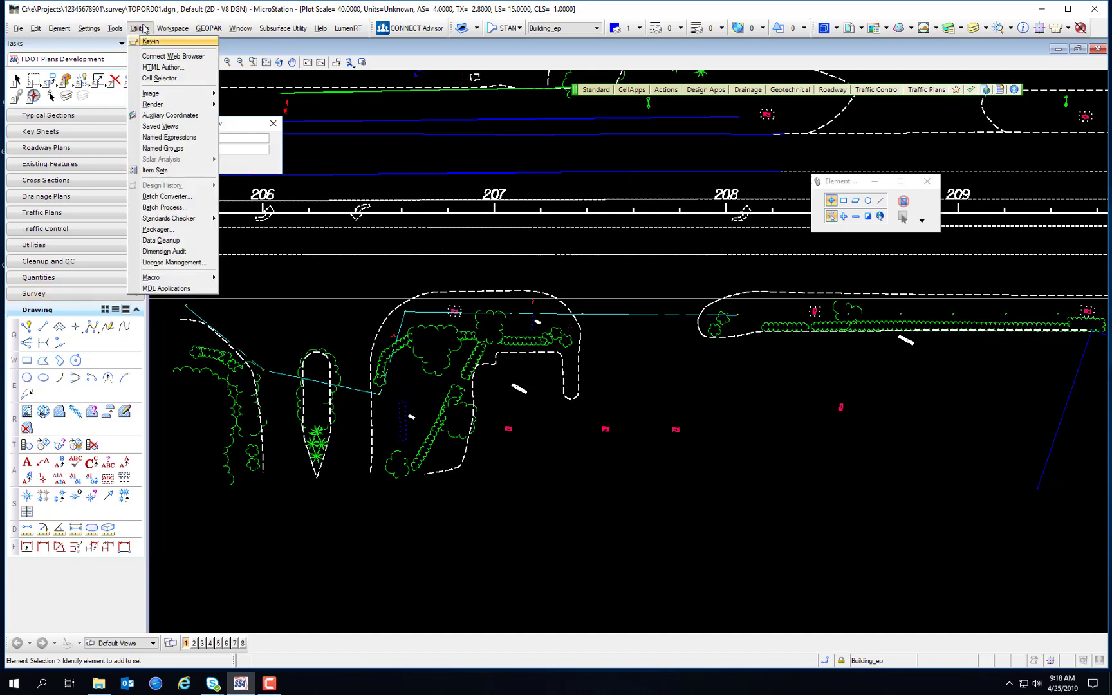
pyautogui.click(142, 28)
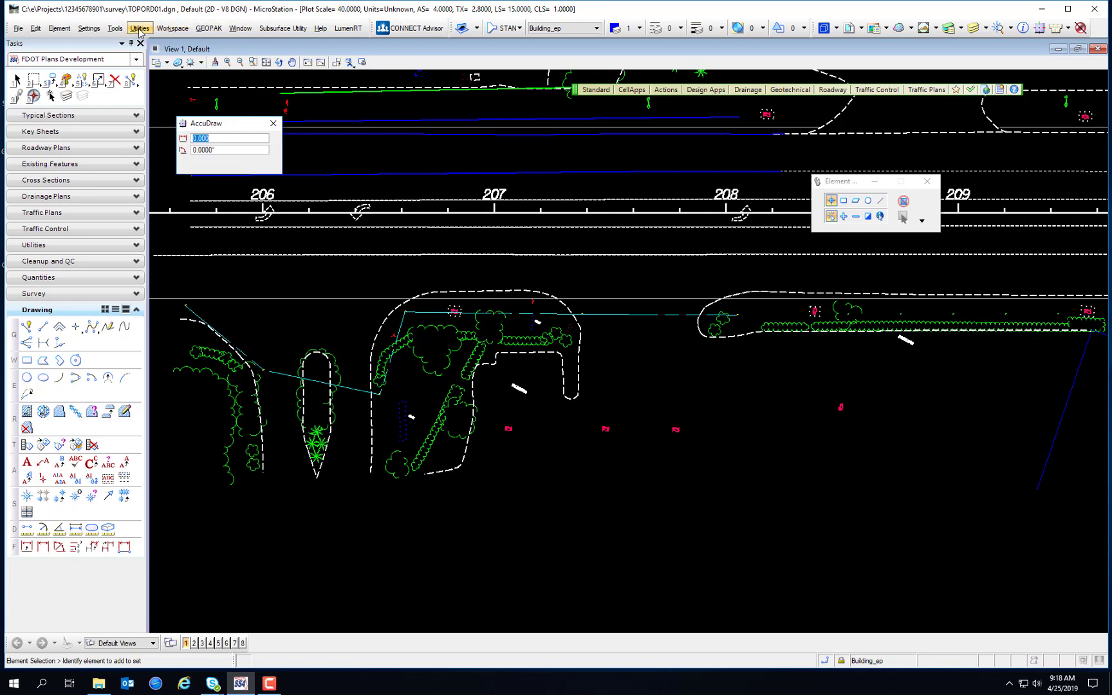
pyautogui.click(140, 31)
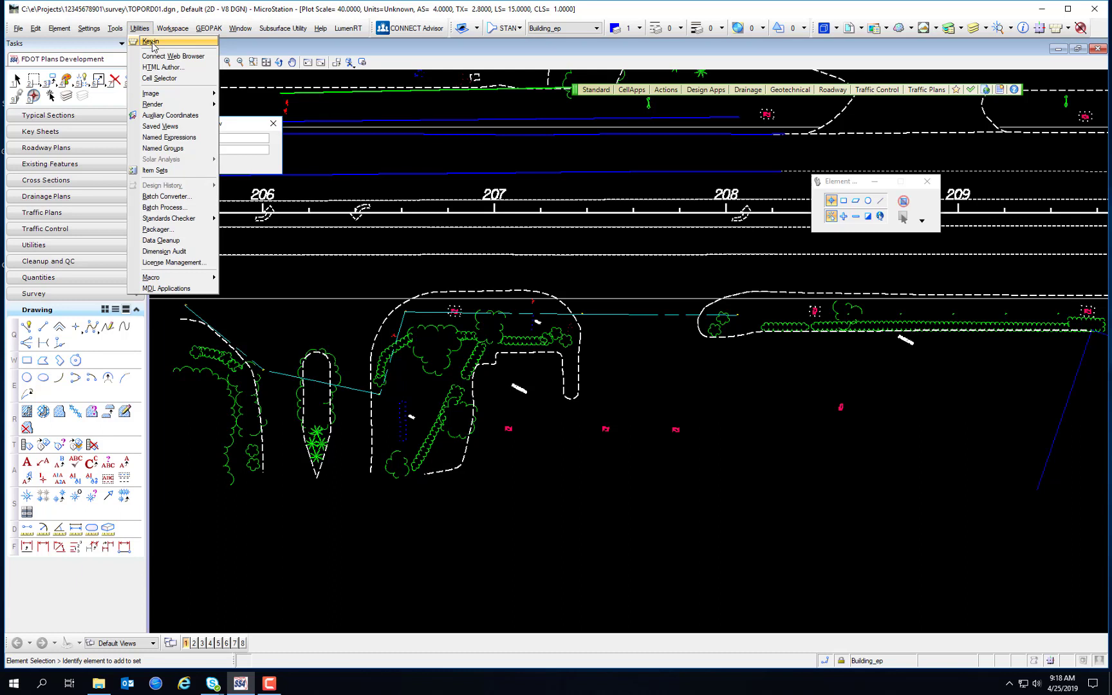
pyautogui.click(167, 3)
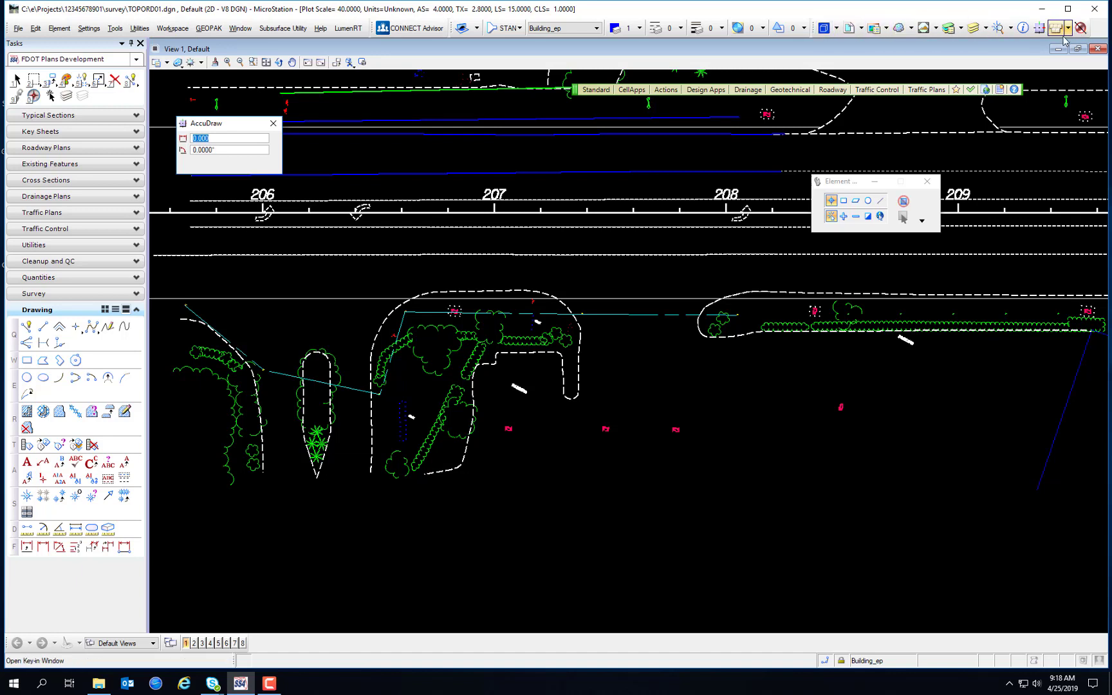
# Step: Hide the Key-in tool from the primary tools and show it again
pyautogui.rightClick(1038, 30)
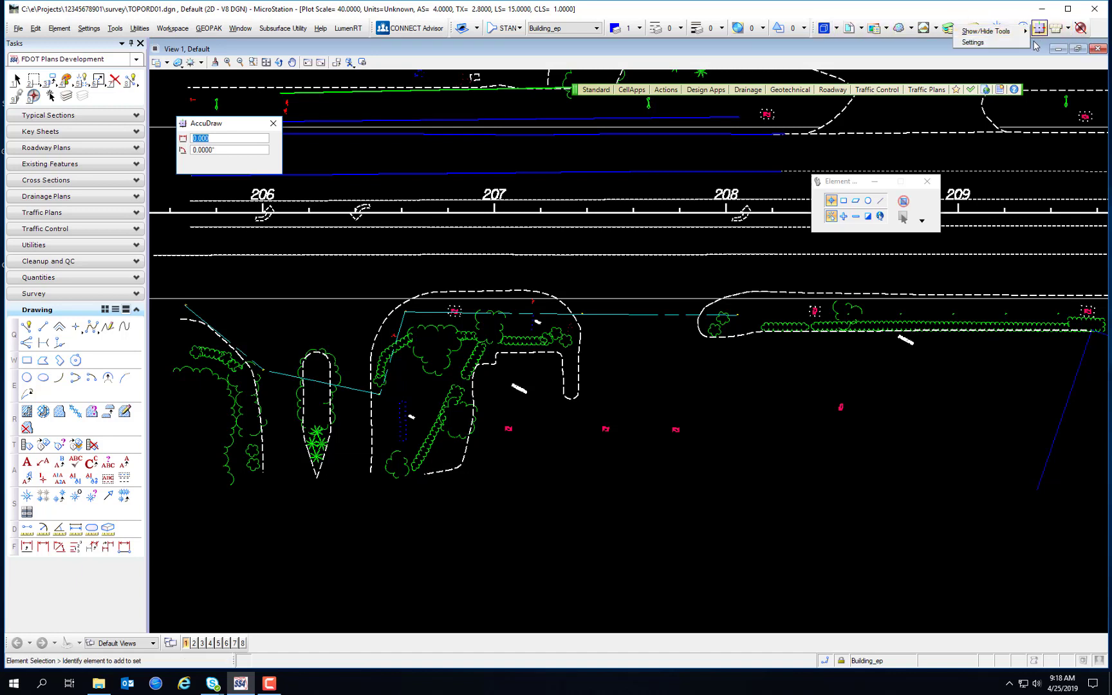
pyautogui.click(1004, 31)
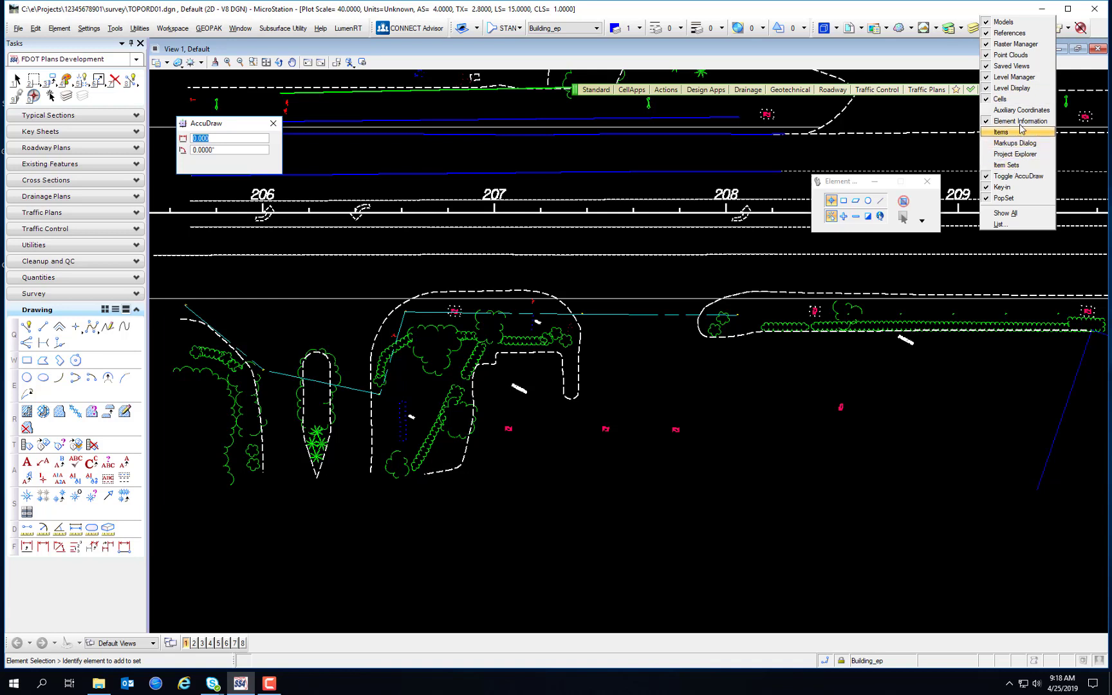
pyautogui.click(1005, 189)
pyautogui.click(1009, 29)
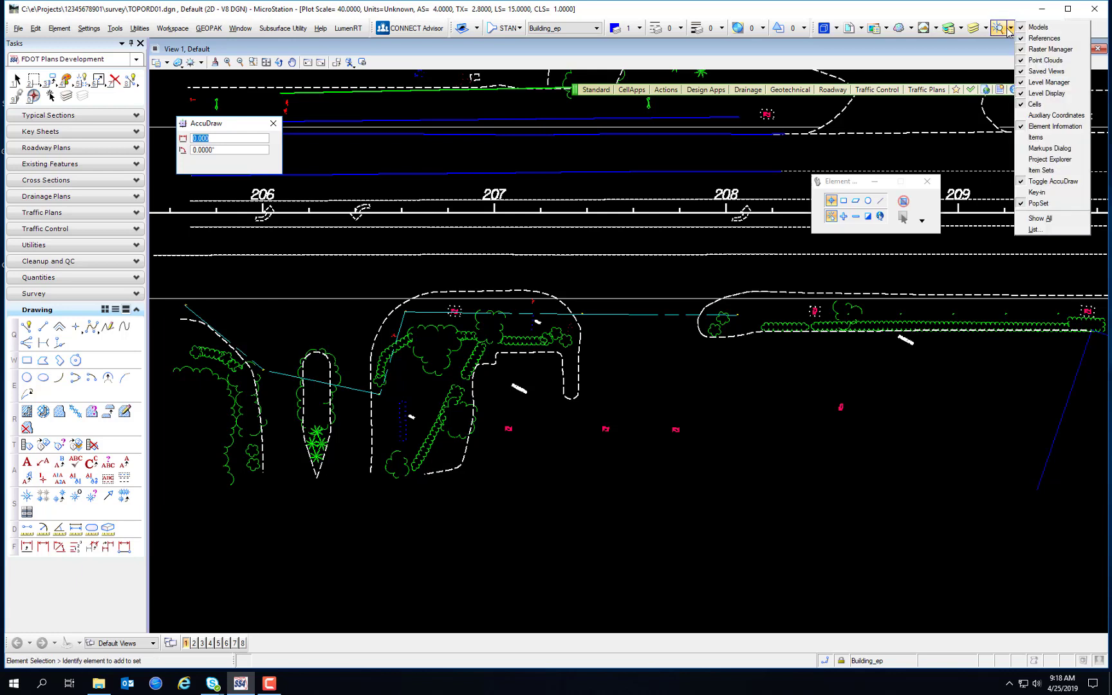
pyautogui.click(1037, 192)
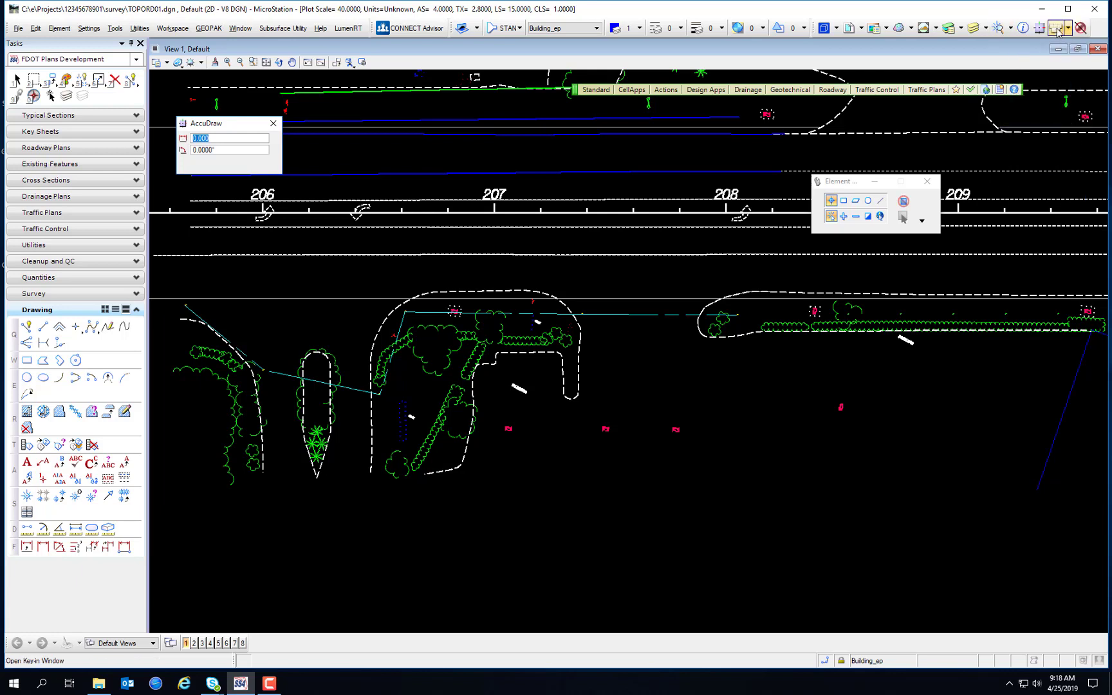
# Step: Open the Key-in window and position it over the roadway, clear of the area below the parking lot
pyautogui.click(1056, 28)
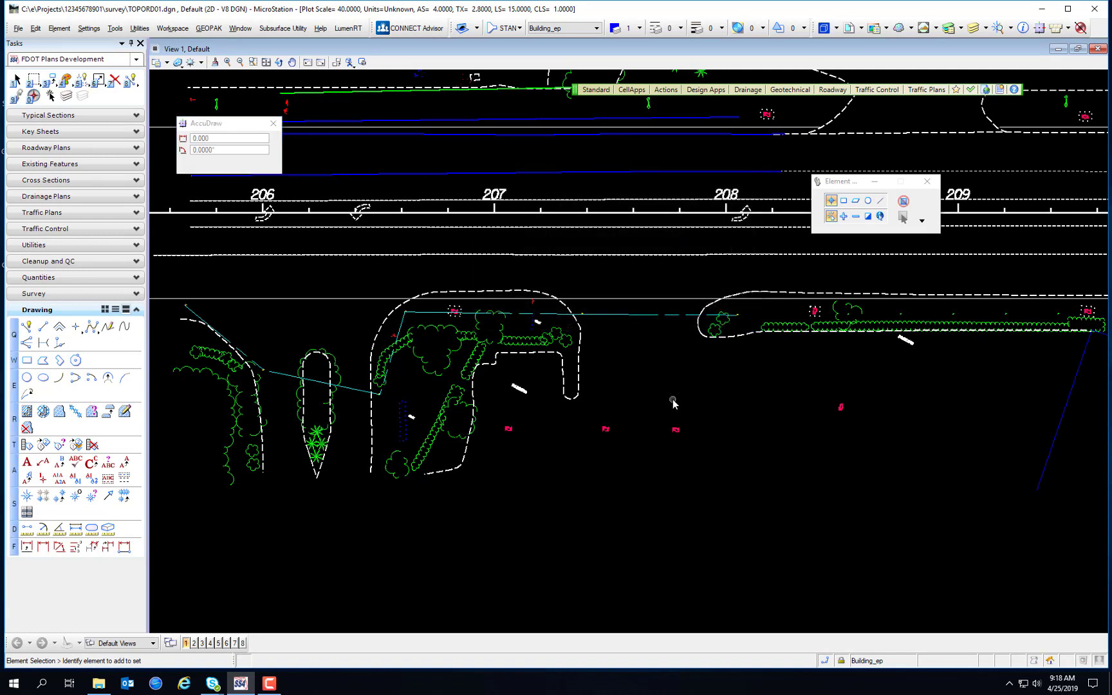
pyautogui.moveTo(674, 404)
pyautogui.moveTo(597, 199)
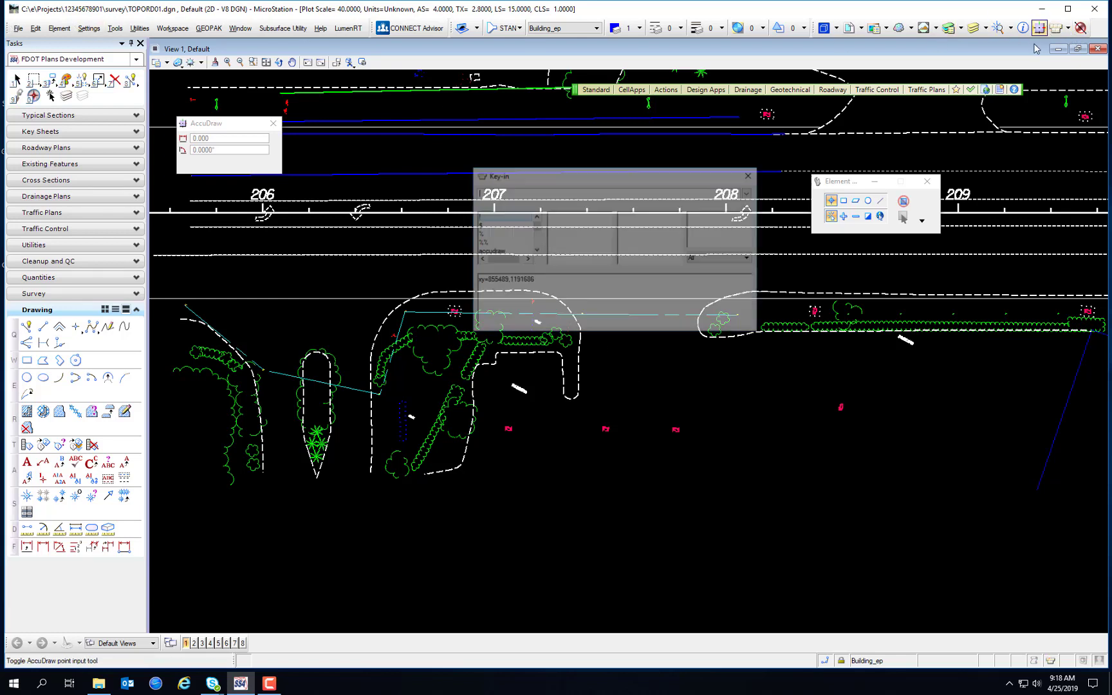
pyautogui.moveTo(598, 176); pyautogui.dragTo(556, 119)
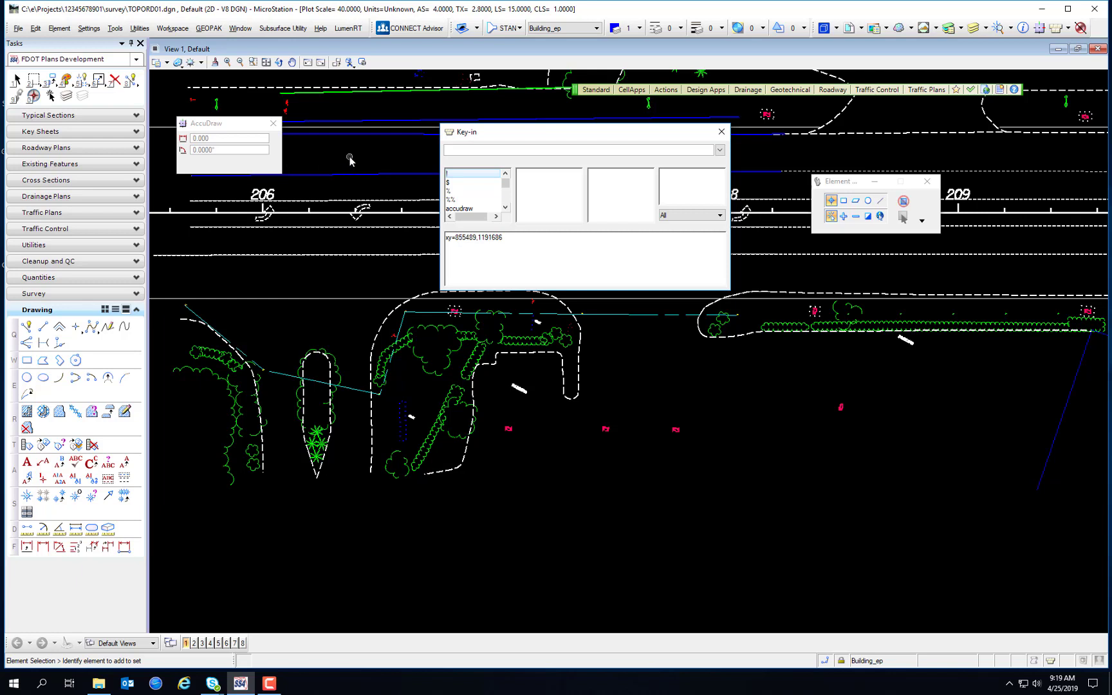
# Step: Start a SmartLine with its first vertex at the keyed-in coordinates xy=855489,1191686
pyautogui.click(26, 328)
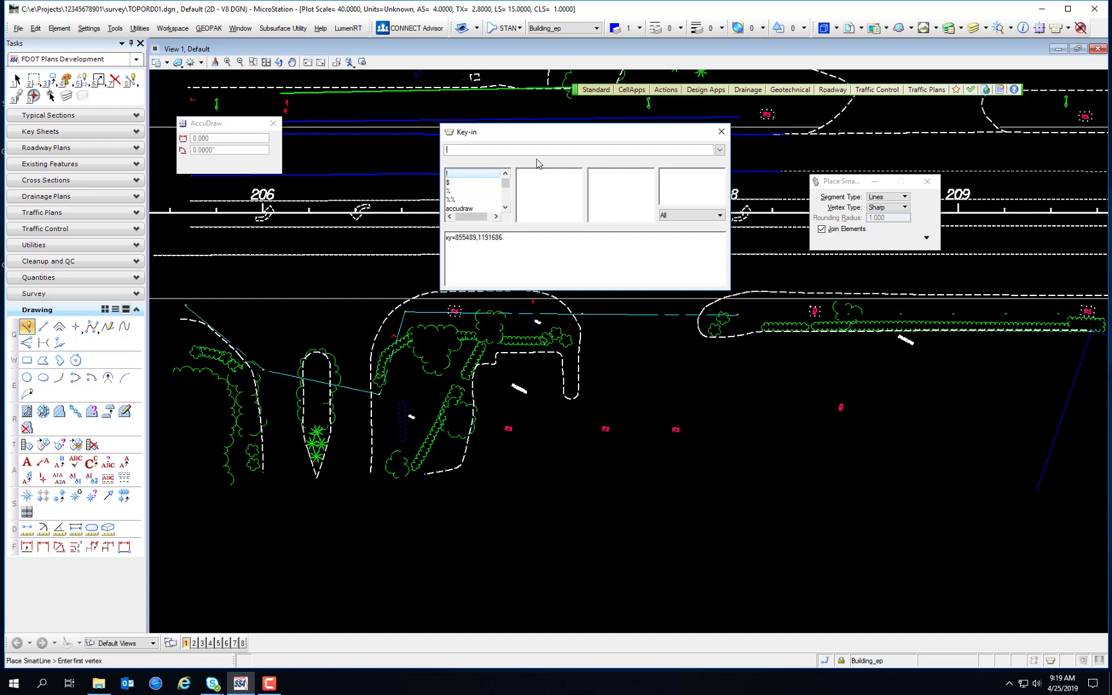
pyautogui.write('xy=855489,1')
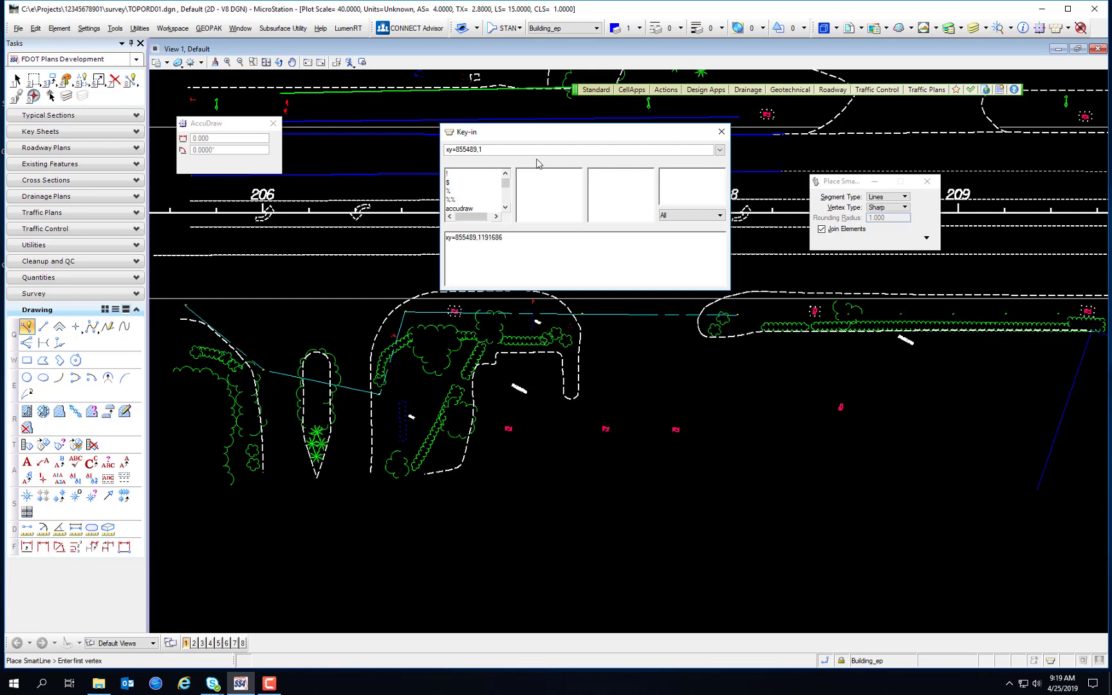
pyautogui.write('1916')
pyautogui.write('86')
pyautogui.press('Return')
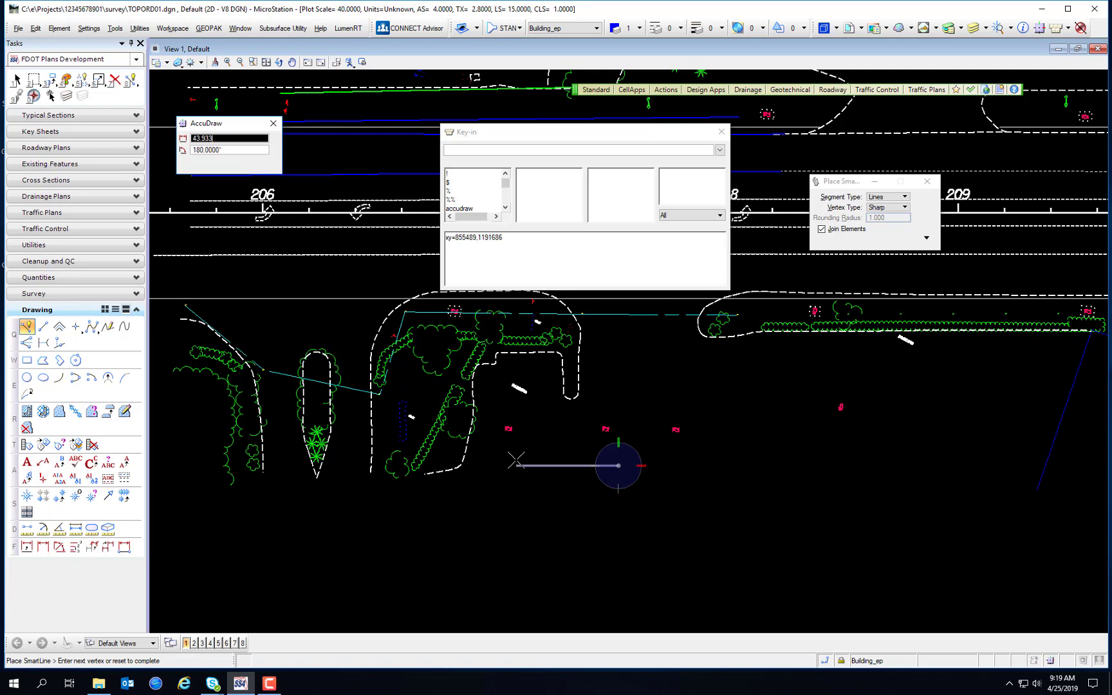
# Step: Draw the first two building edges with AccuDraw: 44 to the left from the start vertex and 27 straight down
pyautogui.write('44')
pyautogui.press('Tab')
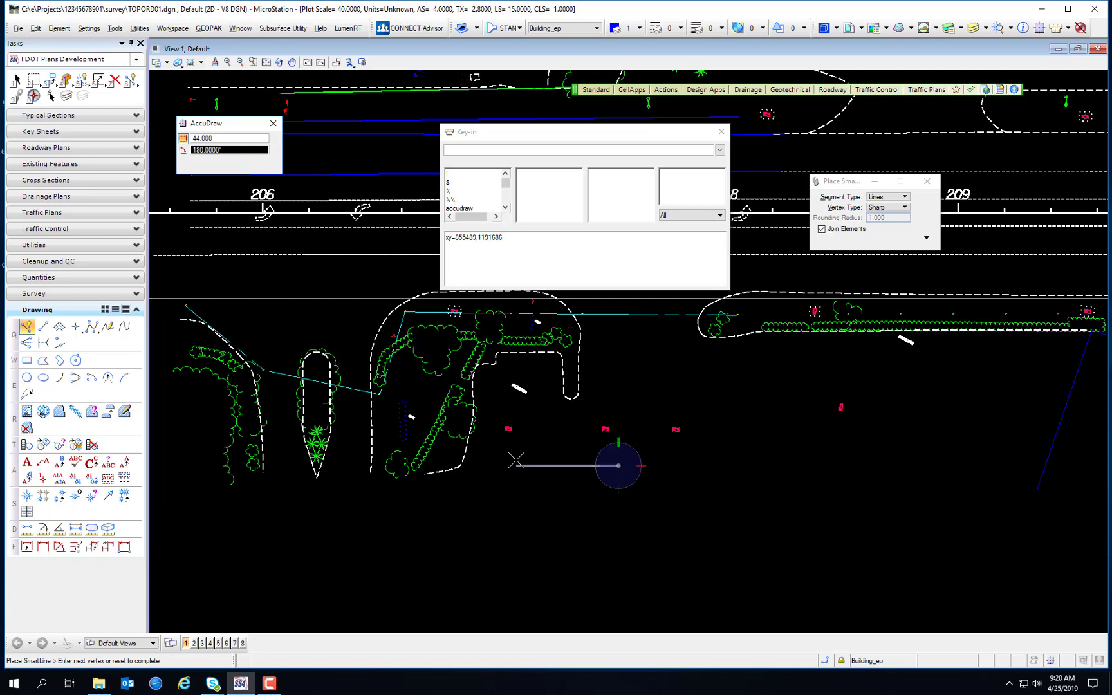
pyautogui.click(515, 460)
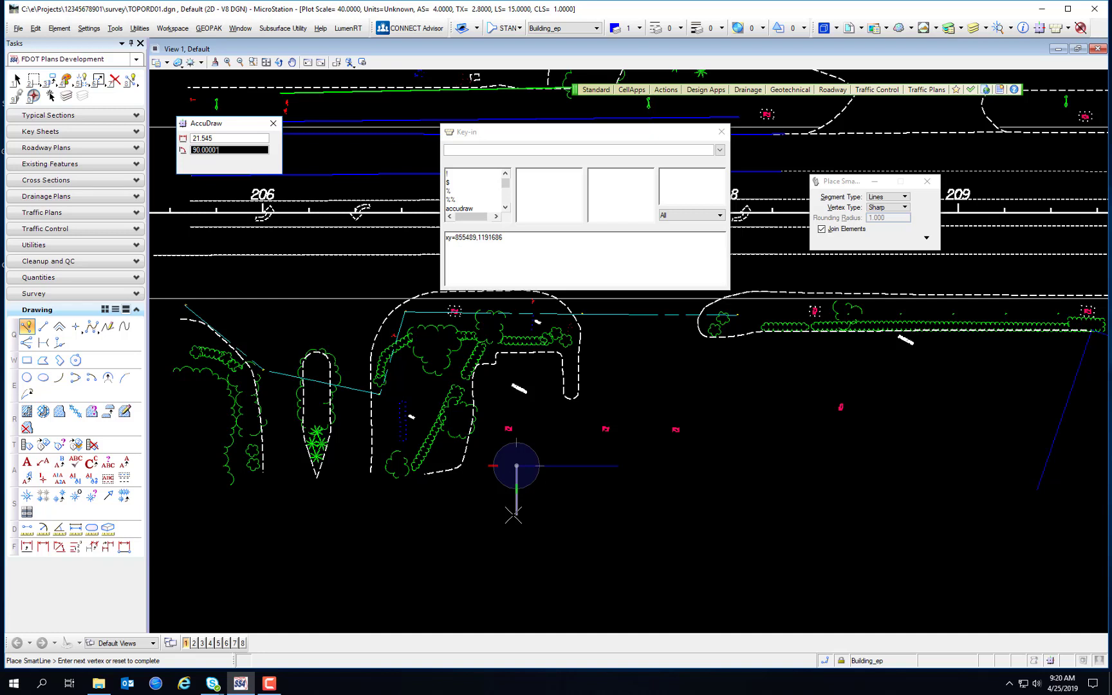
pyautogui.press('Tab')
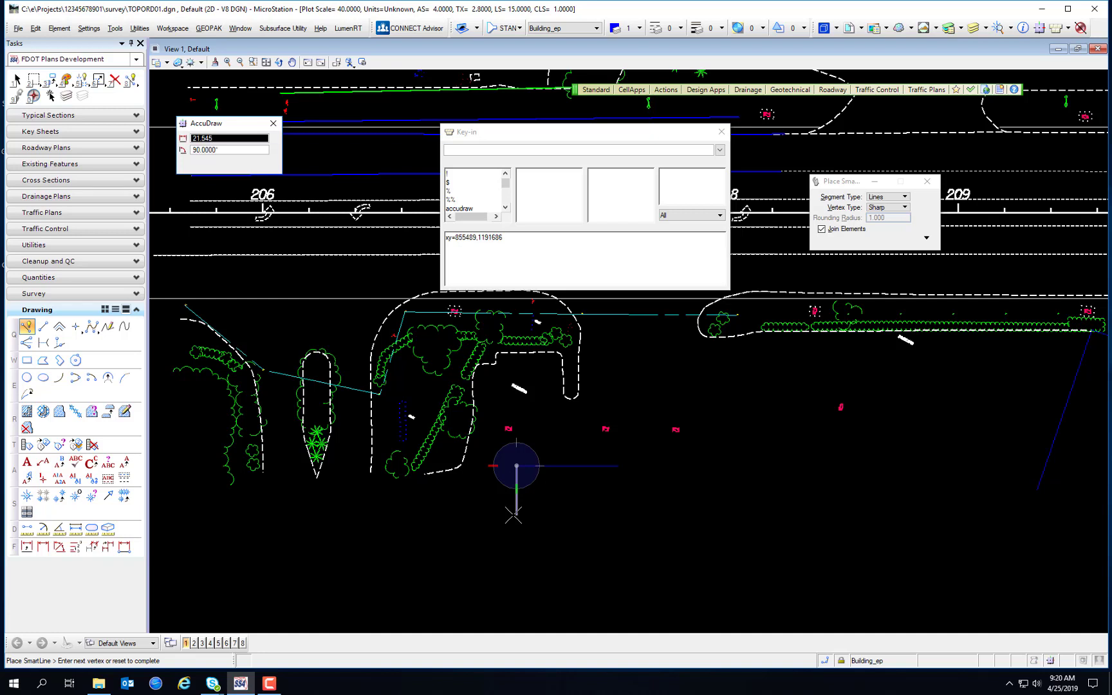
pyautogui.write('27')
pyautogui.click(513, 515)
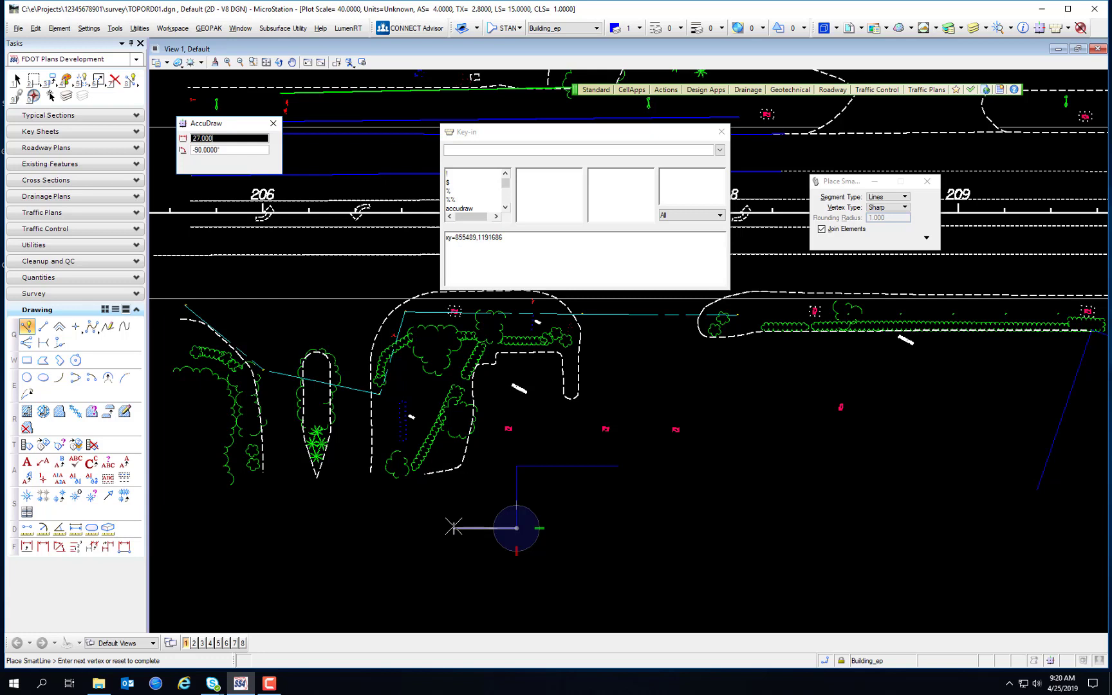
# Step: Continue the building outline with an edge of 27 to the left and one of 38 straight down
pyautogui.click(454, 528)
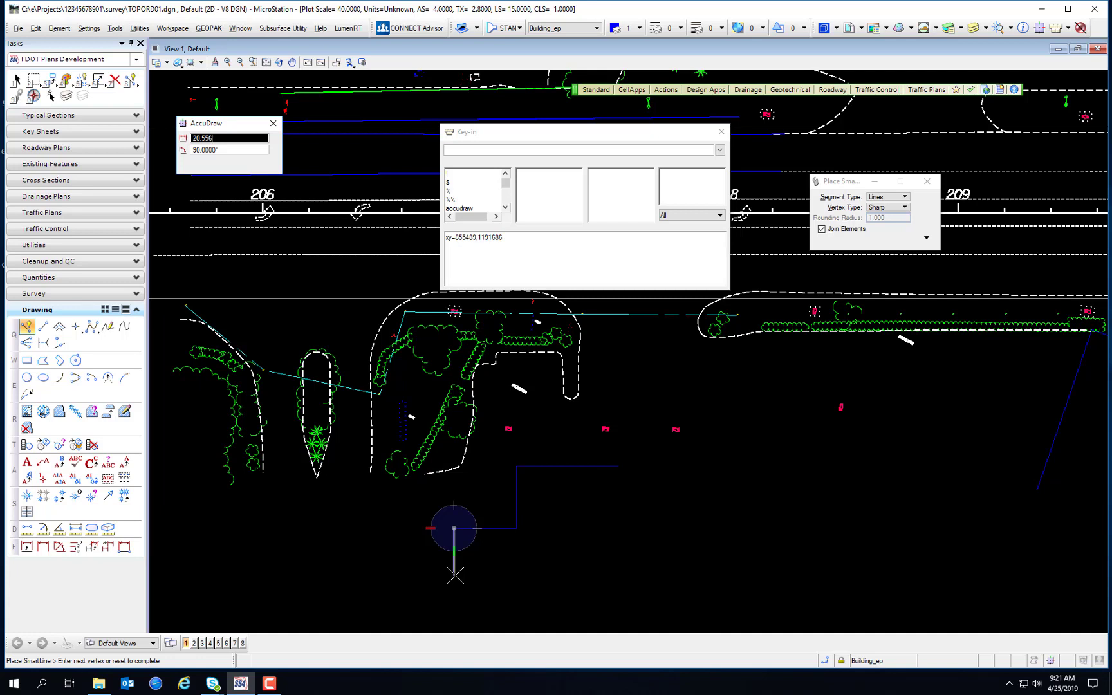
pyautogui.write('38')
pyautogui.click(455, 575)
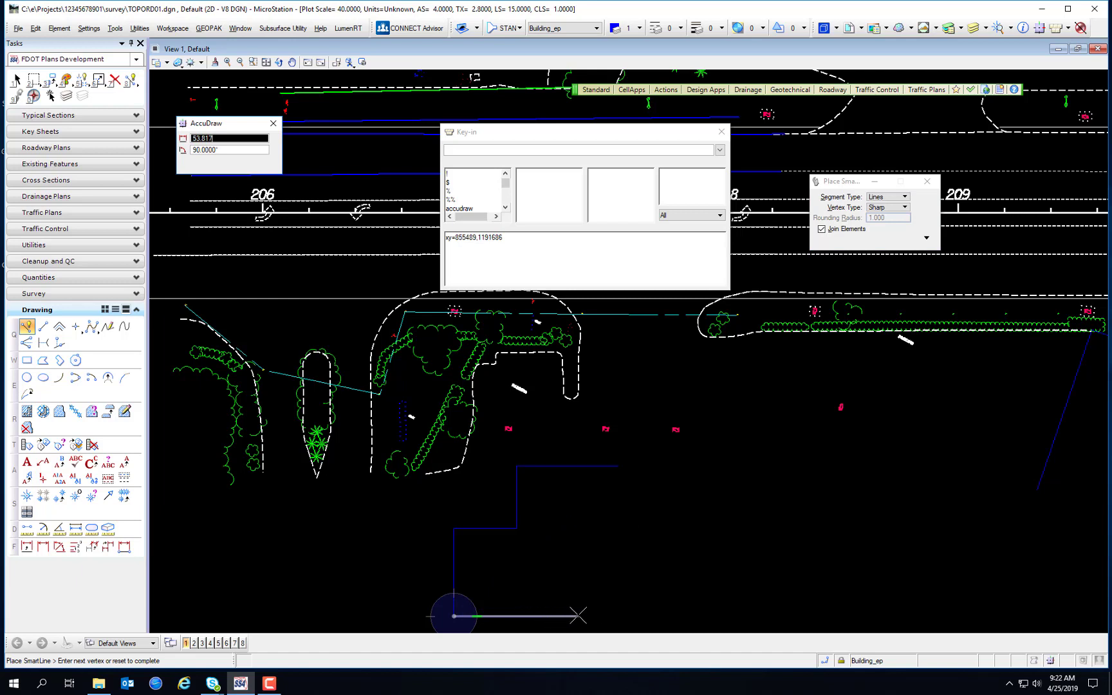
# Step: Draw the lower edge to the right, aligned with the start vertex, and close the building outline at that vertex
pyautogui.press('Return')
pyautogui.click(618, 483)
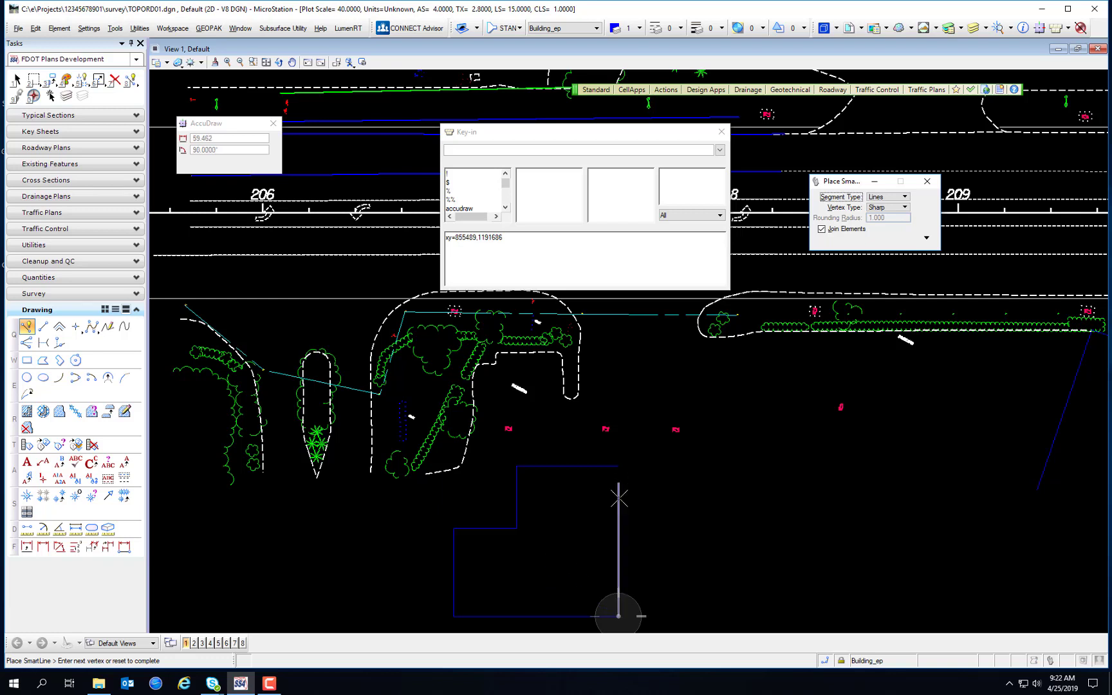
pyautogui.click(618, 466)
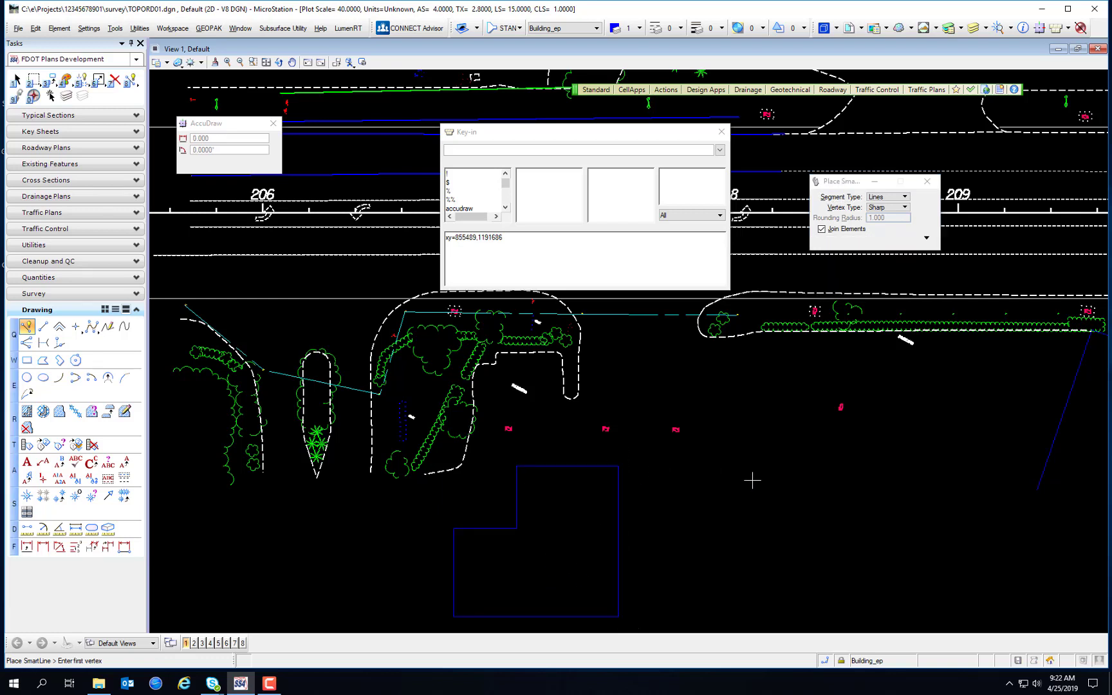